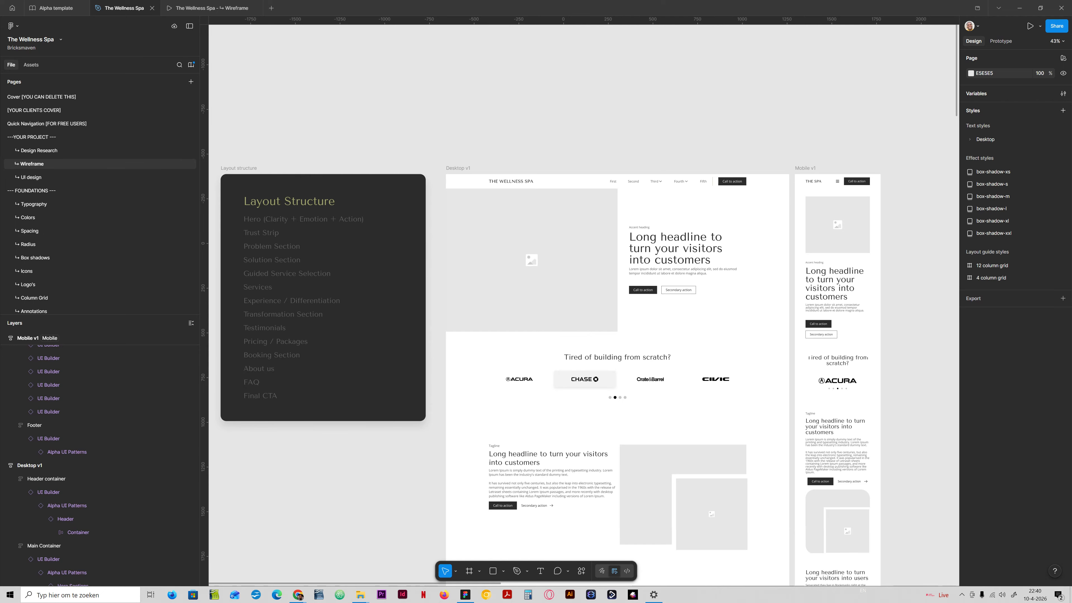
# - Scroll through the Desktop v1 and Mobile v1 wireframes from top to bottom
pyautogui.scroll(-9, 583, 304)
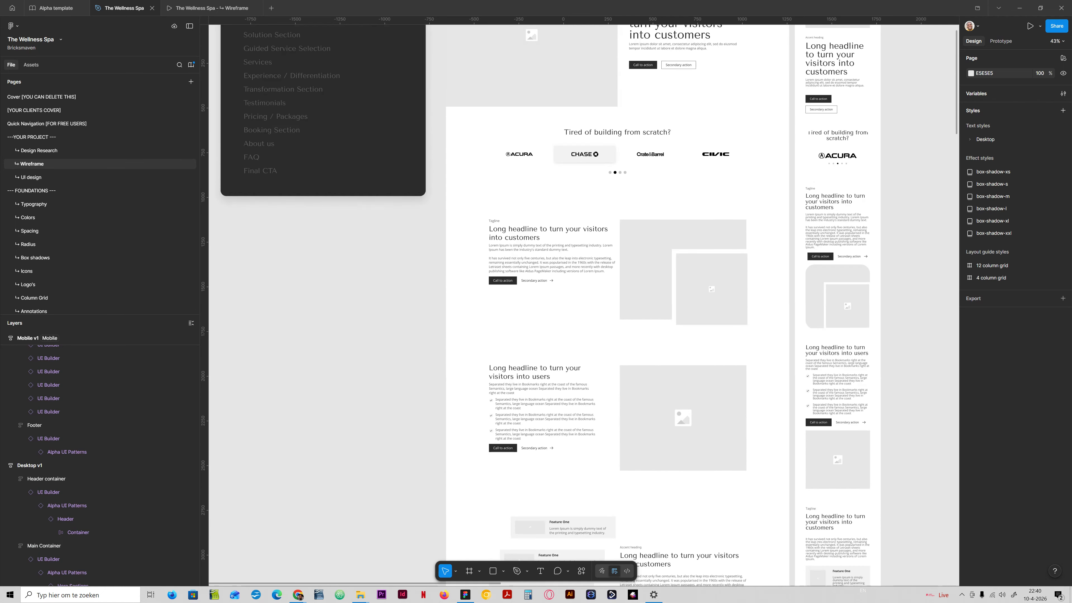
pyautogui.scroll(-5, 582, 304)
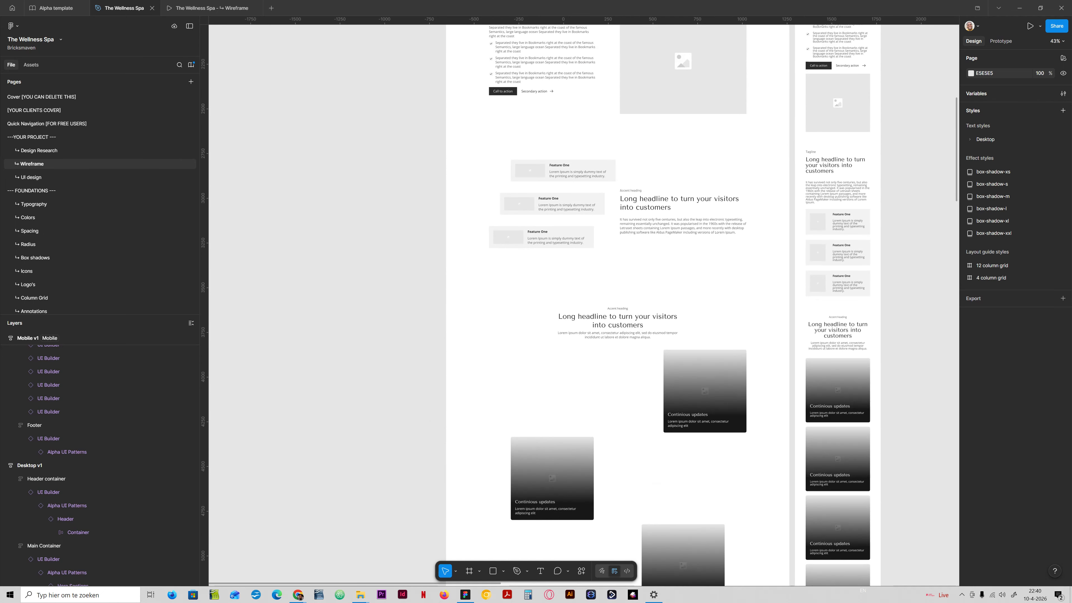
pyautogui.scroll(-20, 583, 304)
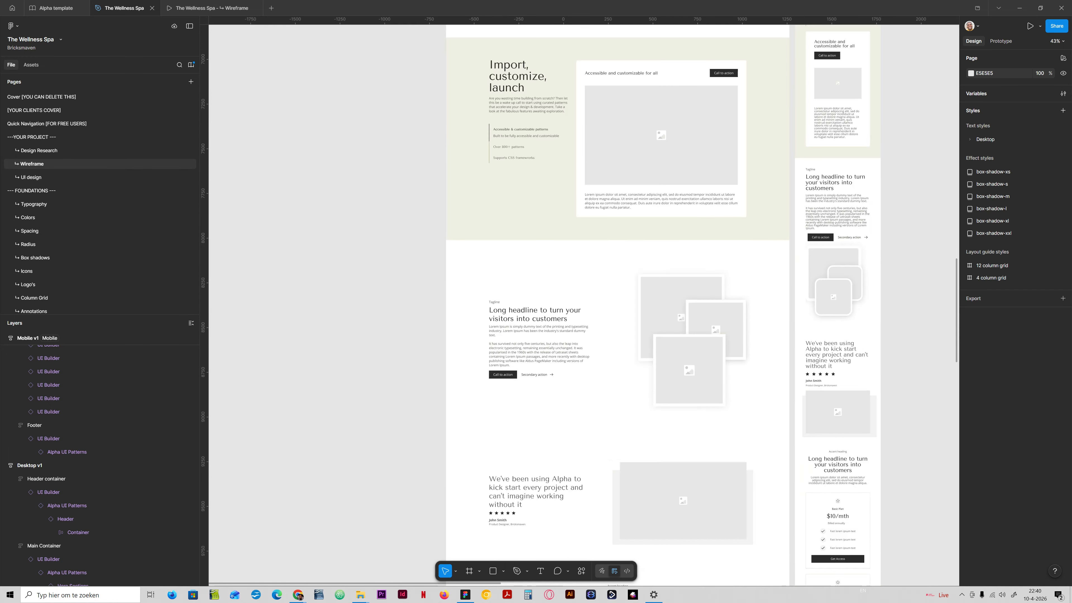
pyautogui.scroll(-9, 582, 304)
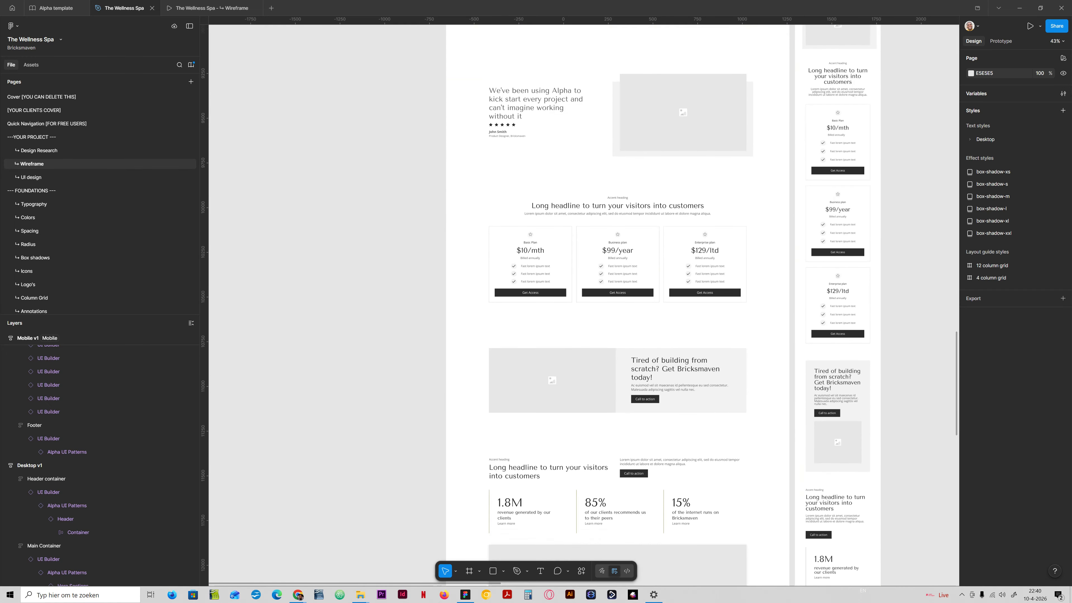
pyautogui.scroll(-13, 618, 304)
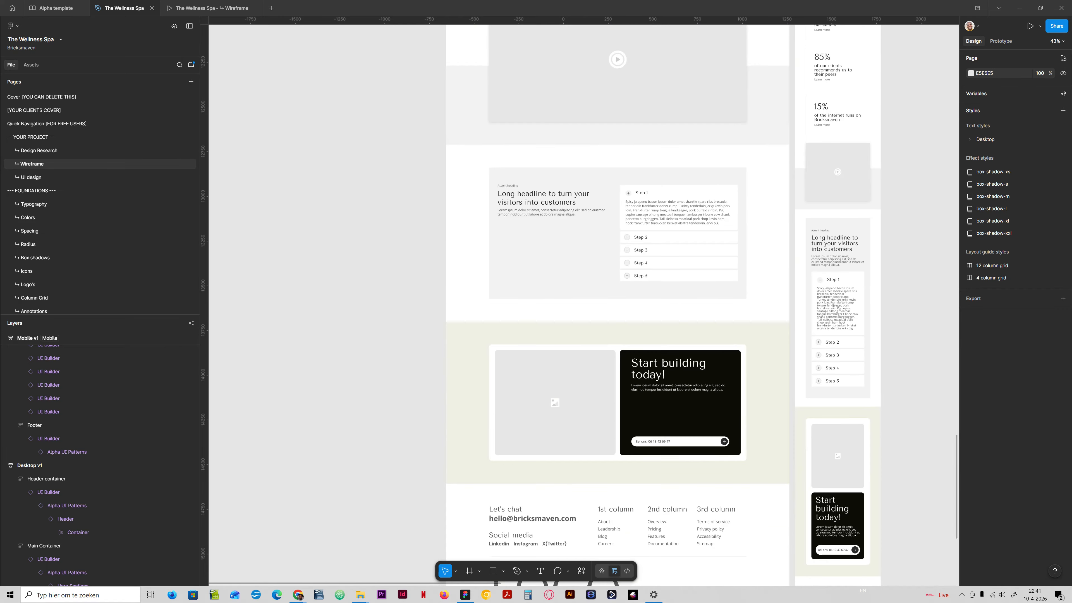
pyautogui.scroll(-2, 719, 202)
pyautogui.scroll(-4, 720, 202)
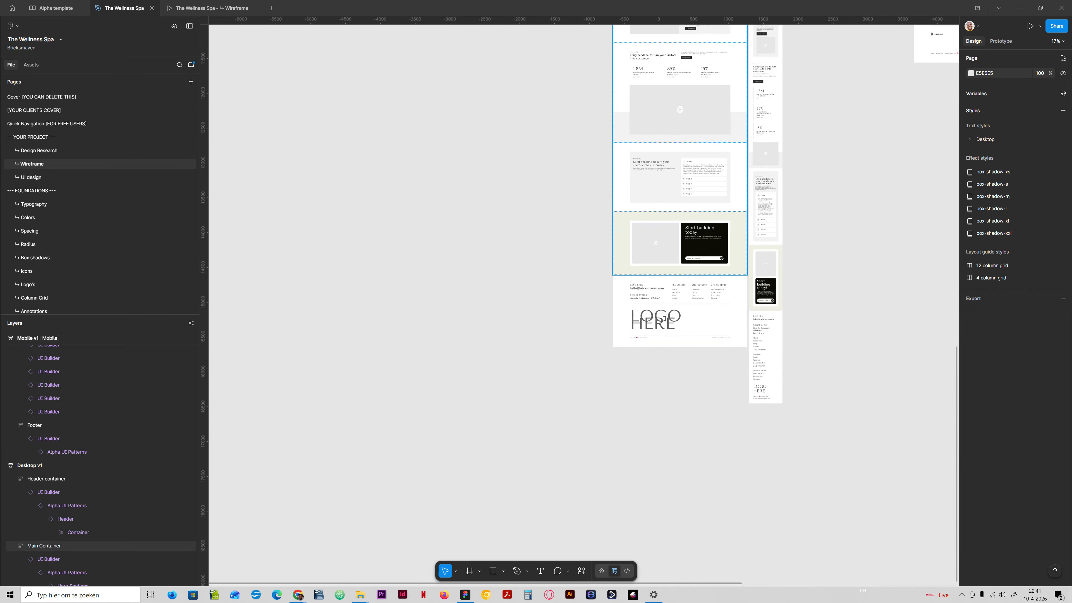
# - Survey the other desktop and mobile wireframe frames across the canvas
pyautogui.scroll(15, 582, 304)
pyautogui.hscroll(4, 582, 304)
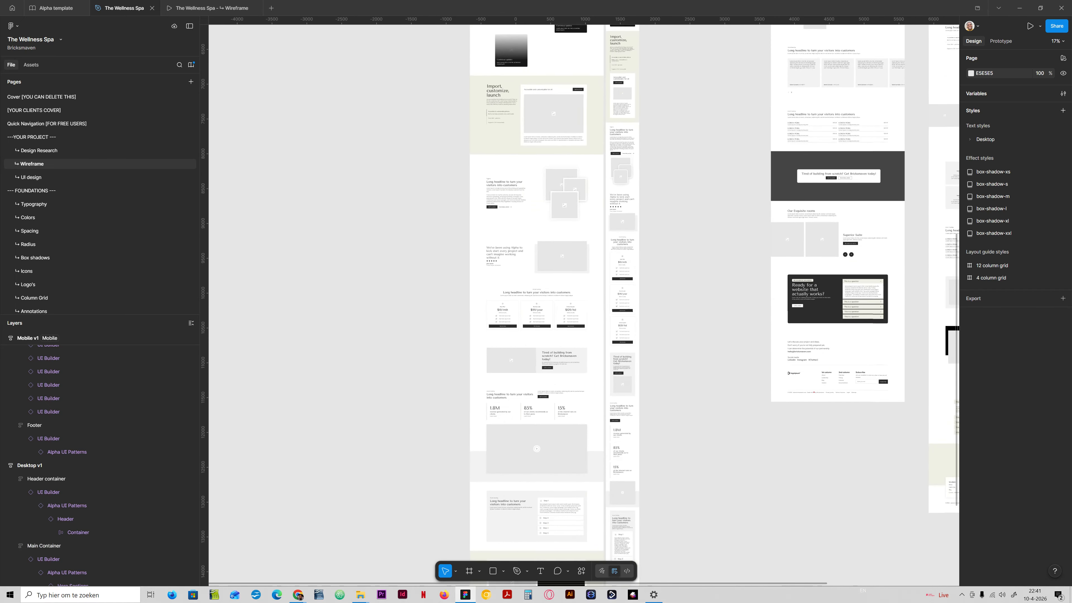
pyautogui.scroll(3, 582, 304)
pyautogui.scroll(5, 582, 304)
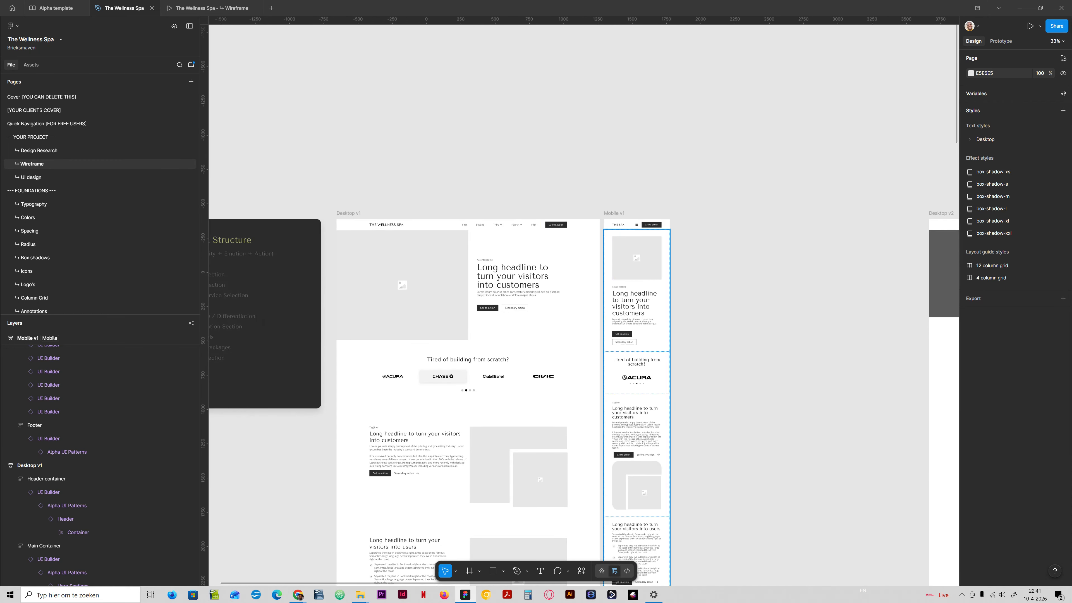
pyautogui.hscroll(10, 582, 304)
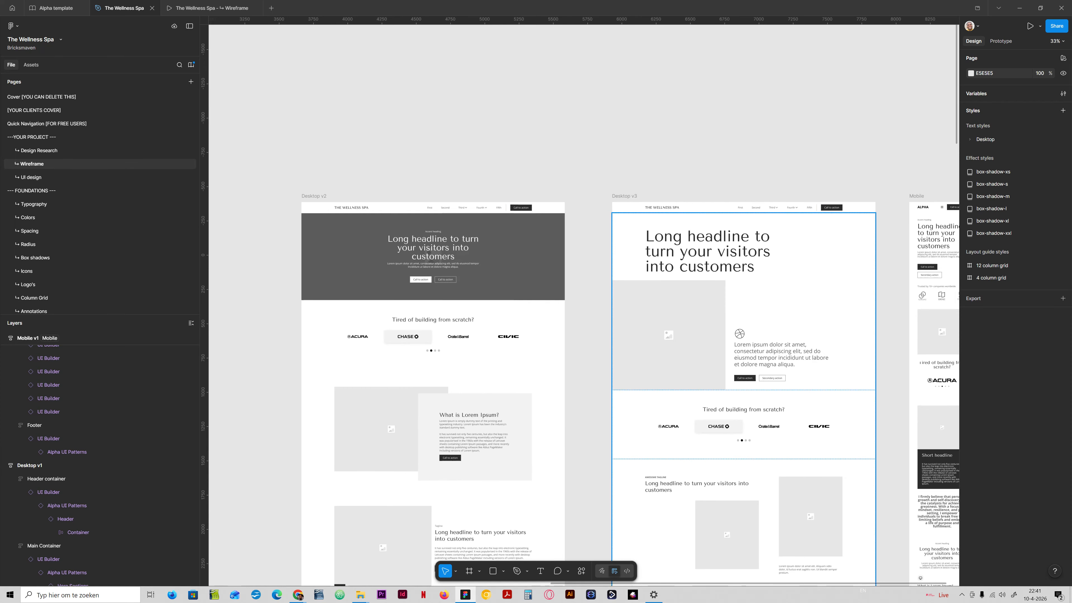
pyautogui.hscroll(-15, 582, 304)
pyautogui.scroll(-4, 582, 304)
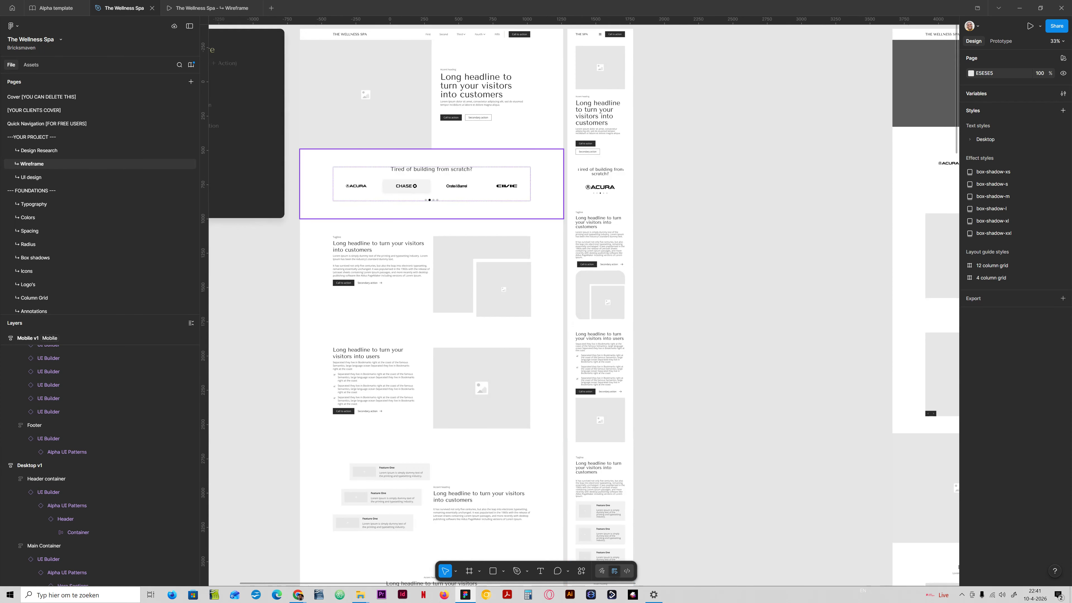
pyautogui.keyDown('ctrl'); pyautogui.scroll(-6, 612, 199); pyautogui.keyUp('ctrl')
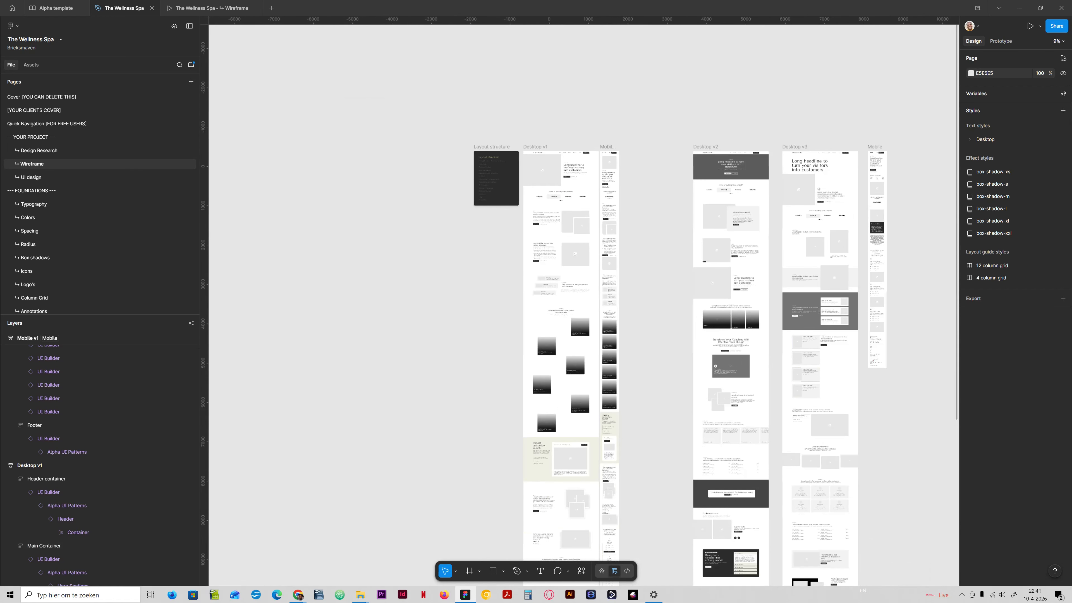
# - Delete the Mobile frame beside Desktop v3
pyautogui.moveTo(612, 200); pyautogui.dragTo(573, 256)
pyautogui.click(565, 203)
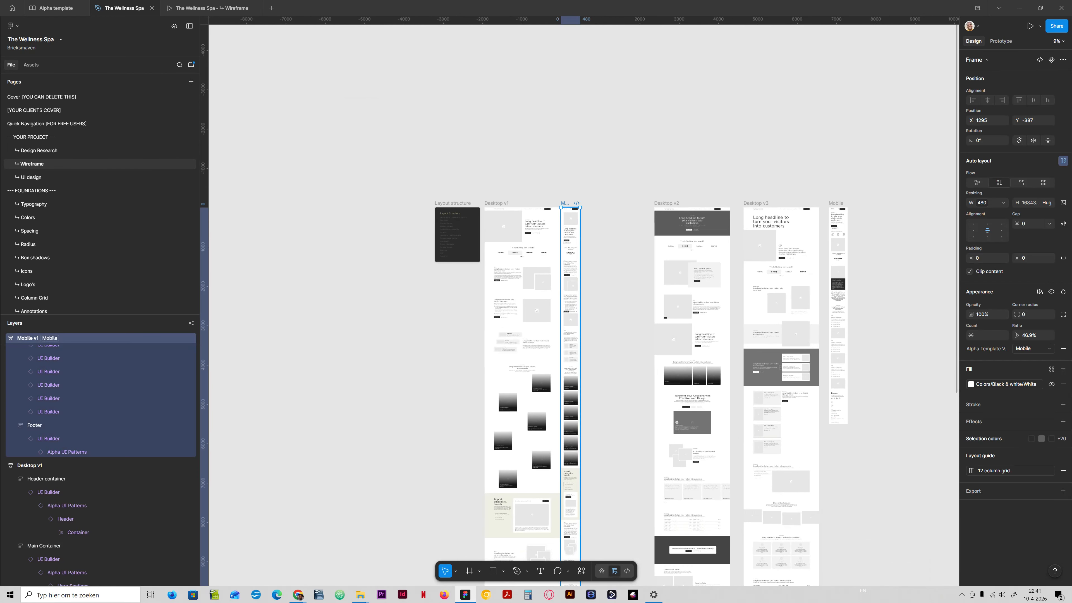
pyautogui.click(614, 203)
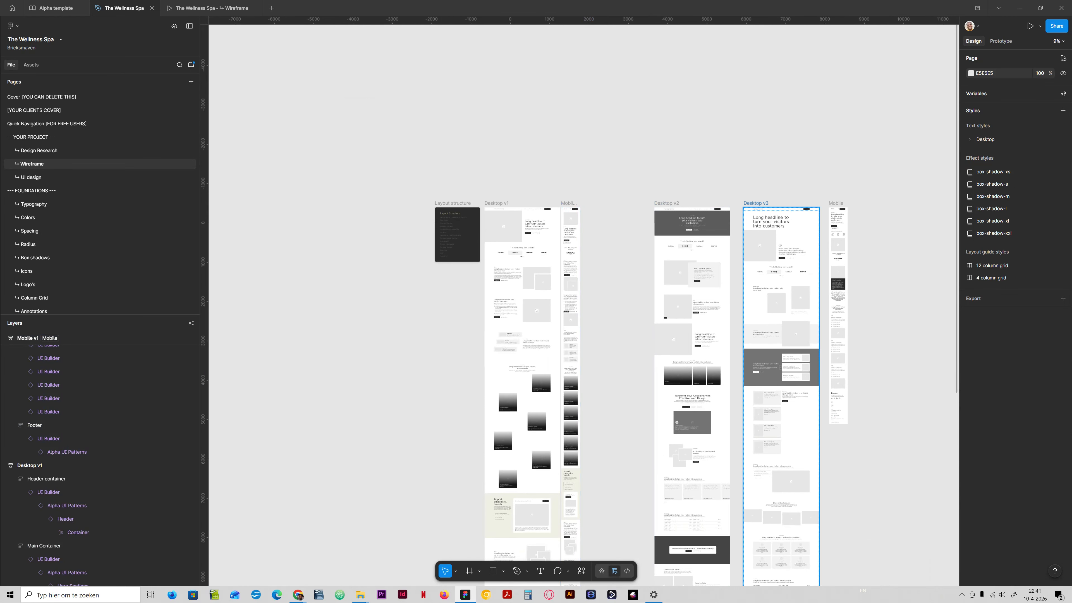
pyautogui.click(835, 203)
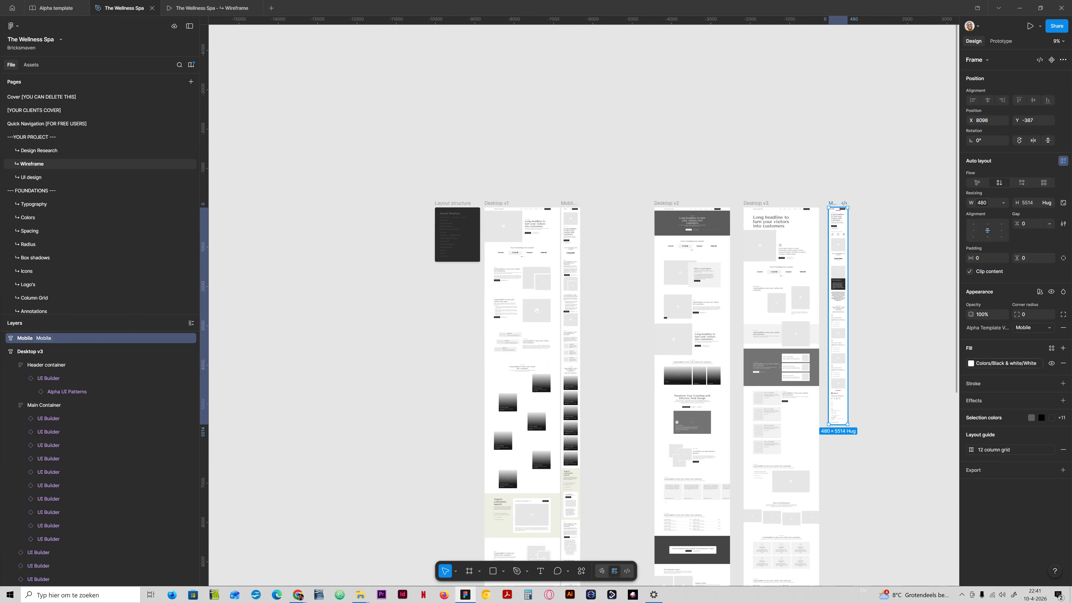
pyautogui.press('Delete')
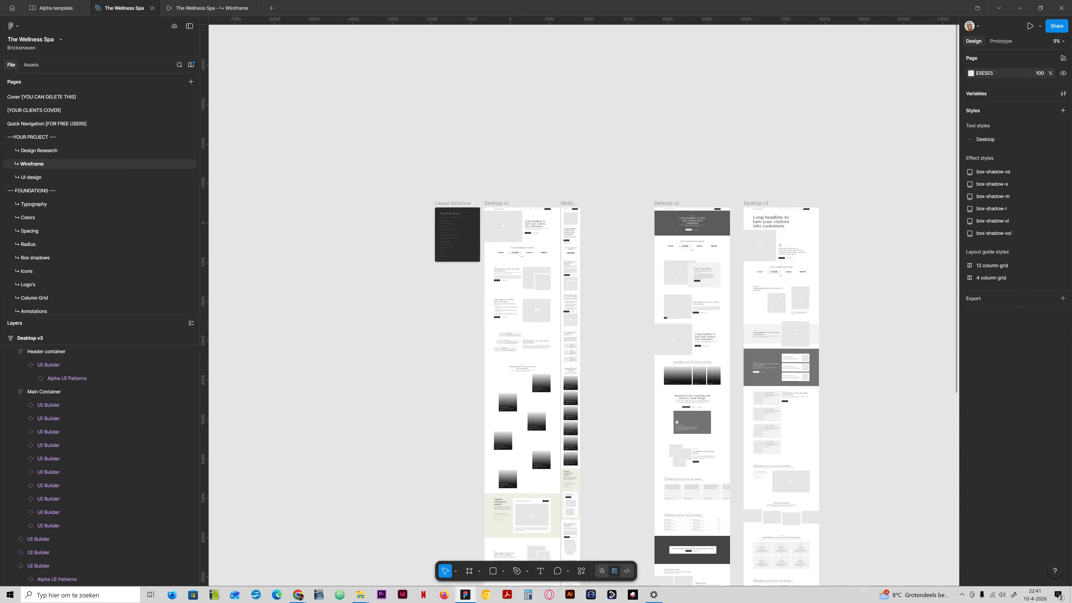
# - Move the Desktop v2 and Desktop v3 frames next to the Mobile v1 frame
pyautogui.moveTo(866, 189); pyautogui.dragTo(630, 228)
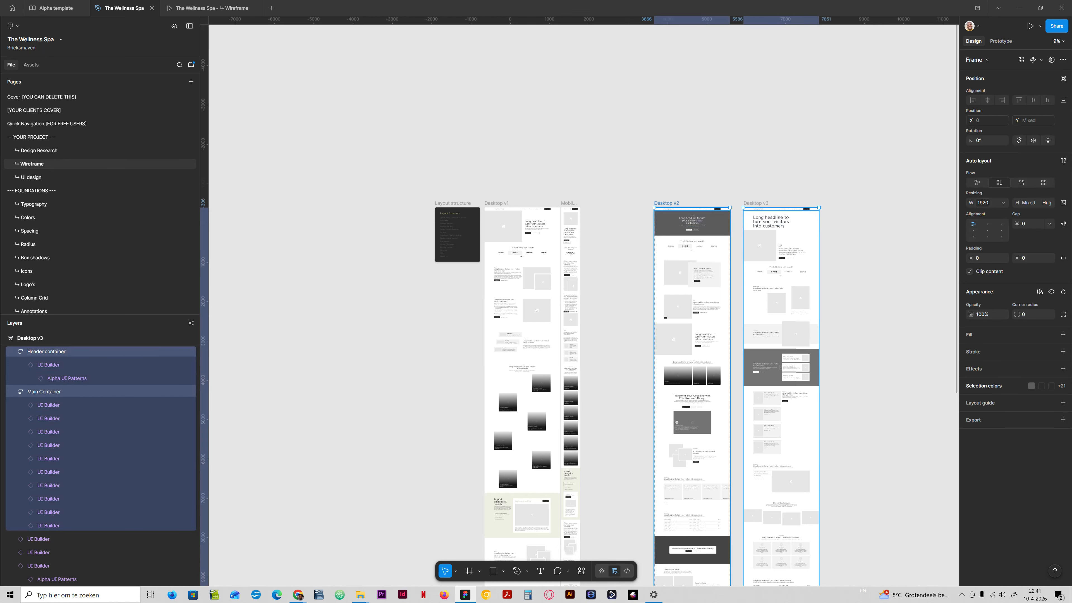
pyautogui.click(666, 203)
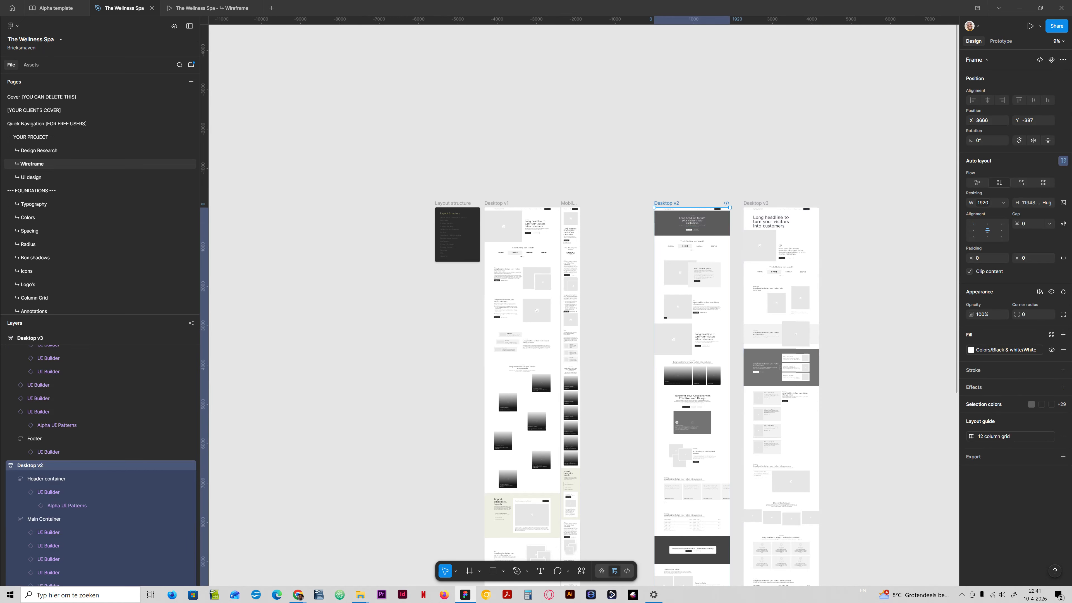
pyautogui.keyDown('shift'); pyautogui.click(756, 204); pyautogui.keyUp('shift')
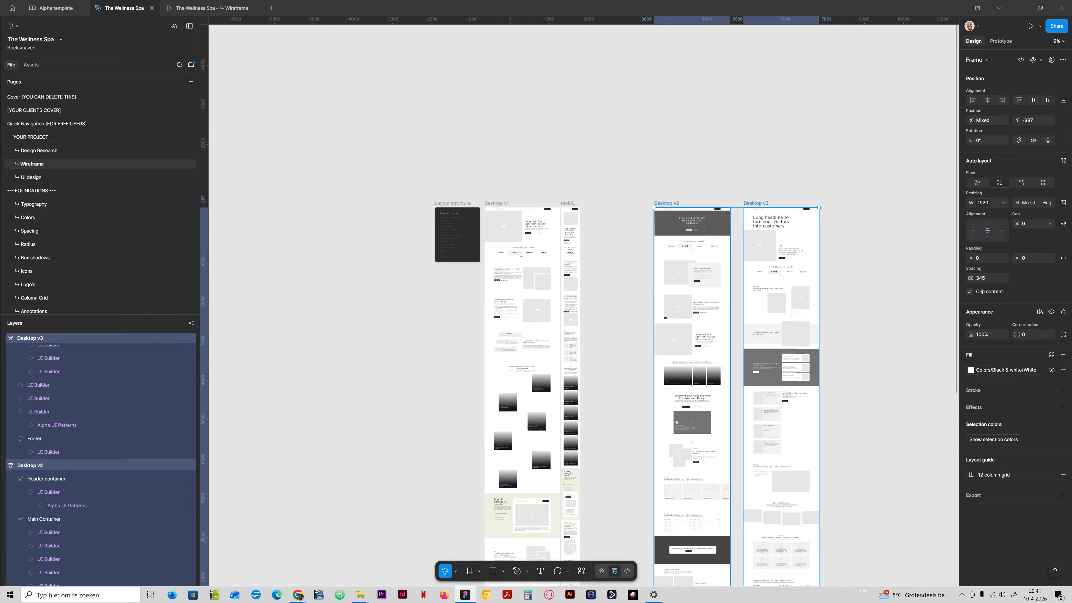
pyautogui.moveTo(666, 203); pyautogui.dragTo(597, 203)
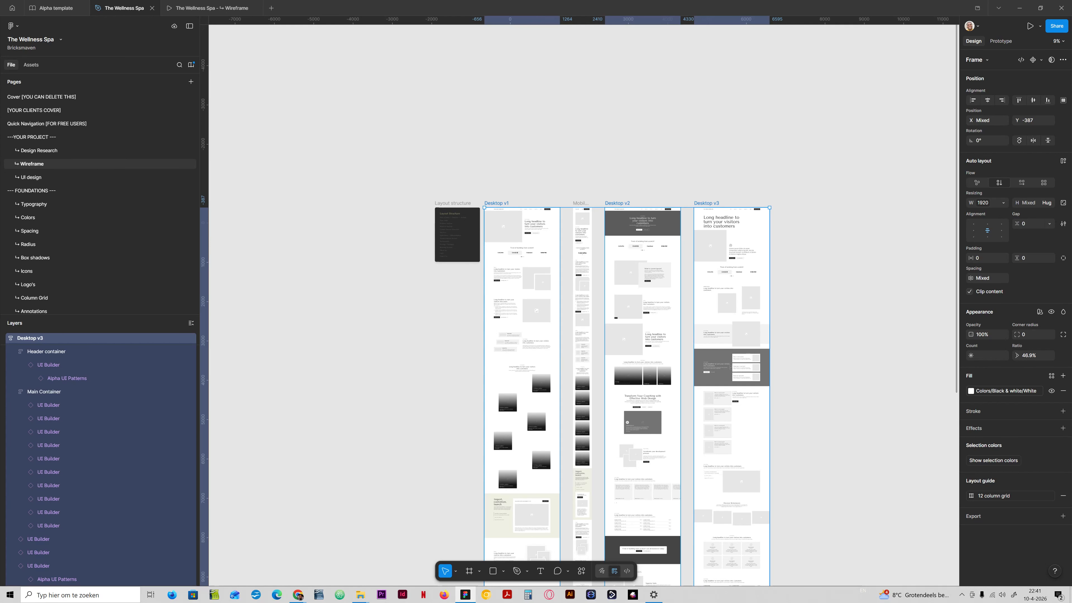
# - Open the UI design page and paste the copied desktop frames there
pyautogui.click(31, 178)
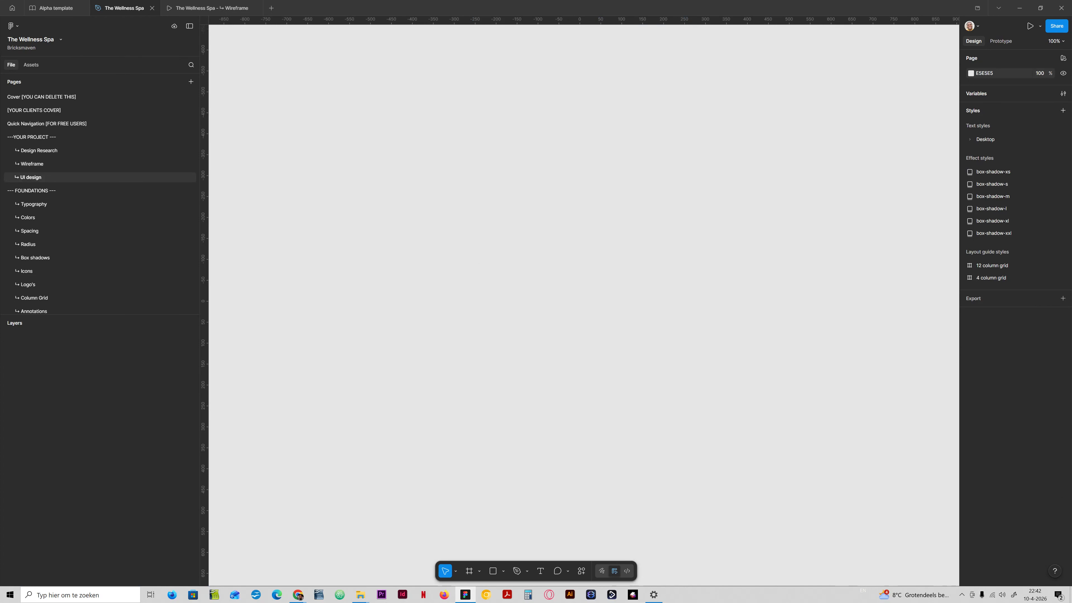
pyautogui.hotkey('ctrl', 'v')
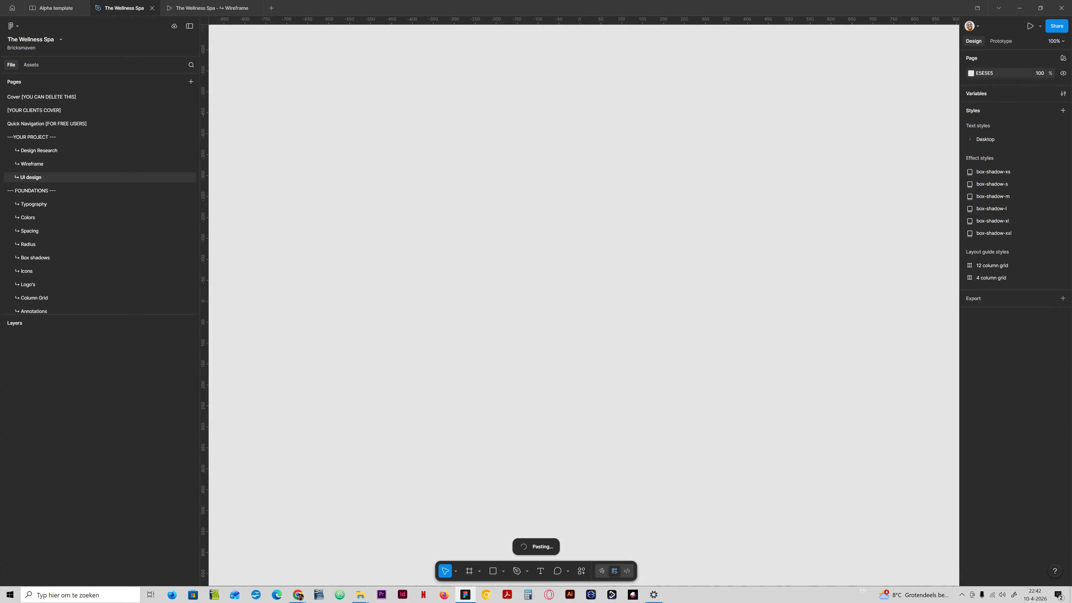
pyautogui.press('Escape')
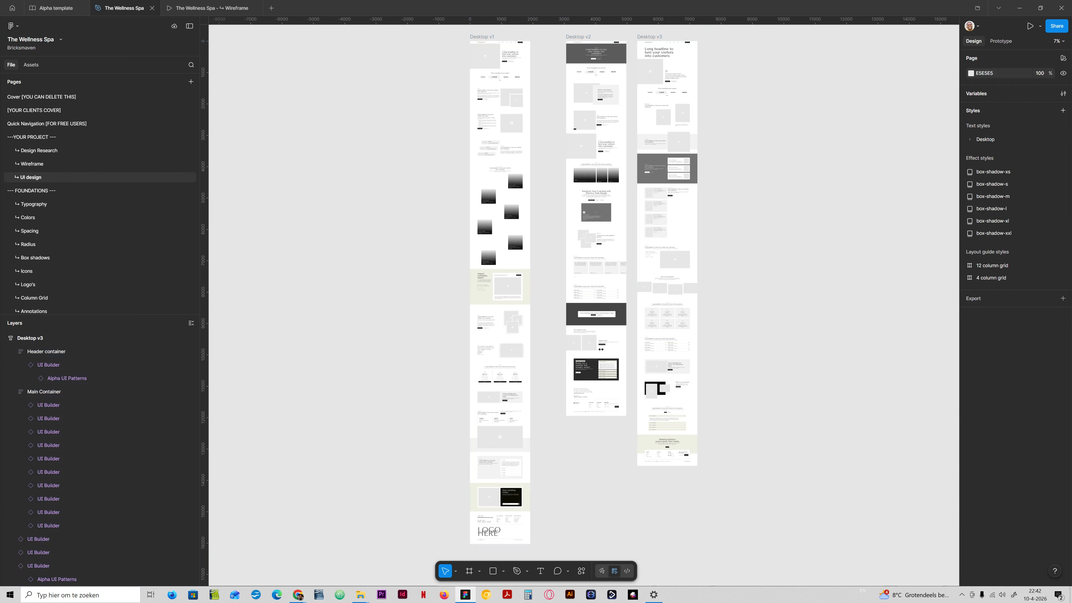
# - Rename the first navigation link in Desktop v1's header to Home
pyautogui.scroll(5, 595, 236)
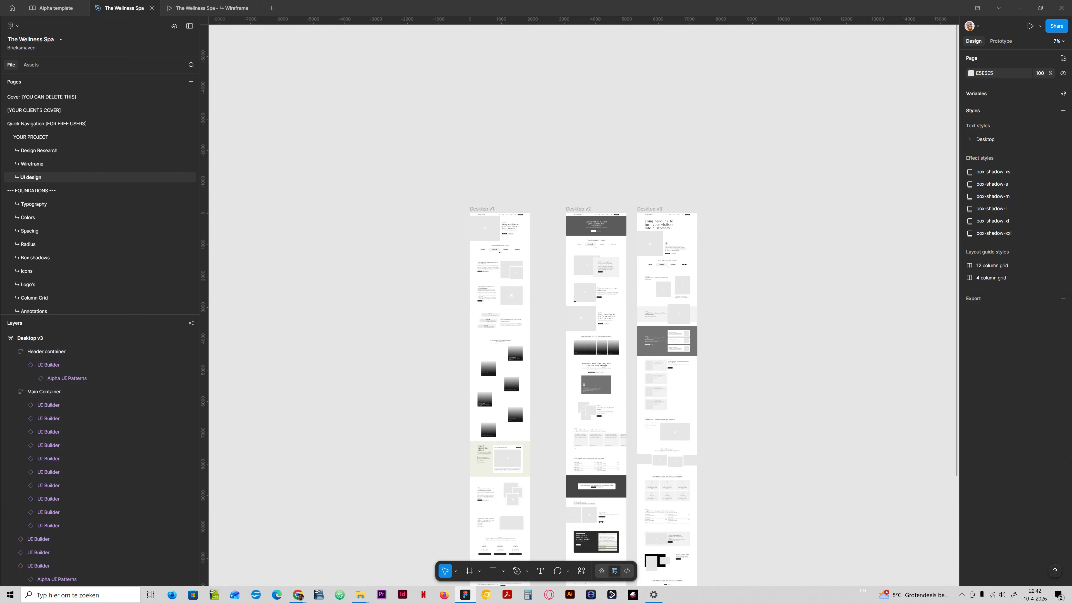
pyautogui.moveTo(551, 176)
pyautogui.mouseDown()
pyautogui.moveTo(562, 235)
pyautogui.moveTo(556, 189)
pyautogui.mouseUp()
pyautogui.scroll(7, 508, 213)
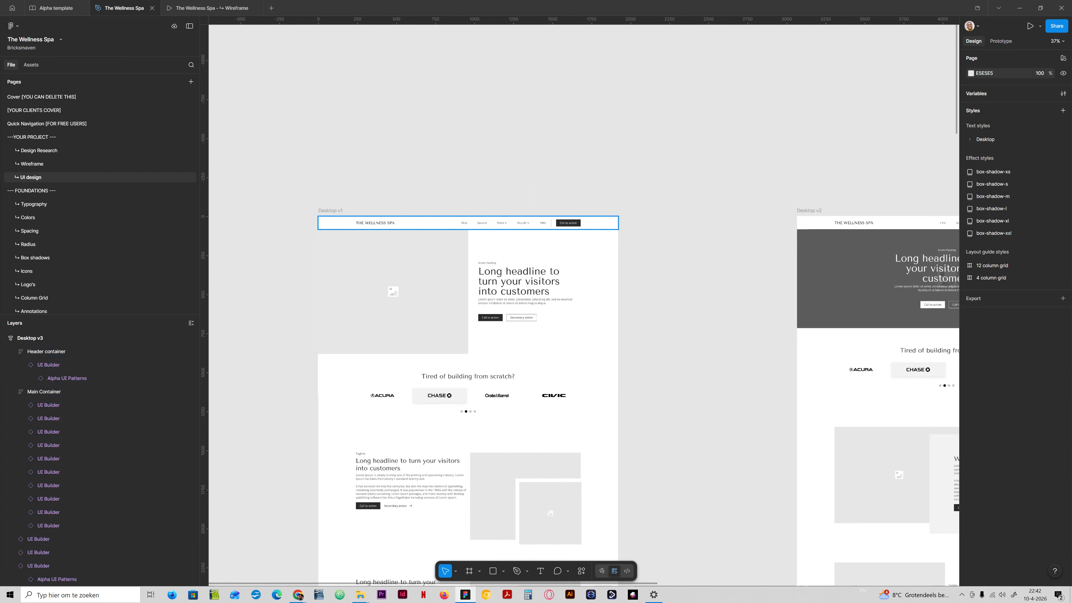
pyautogui.click(508, 222)
pyautogui.hscroll(-3, 584, 300)
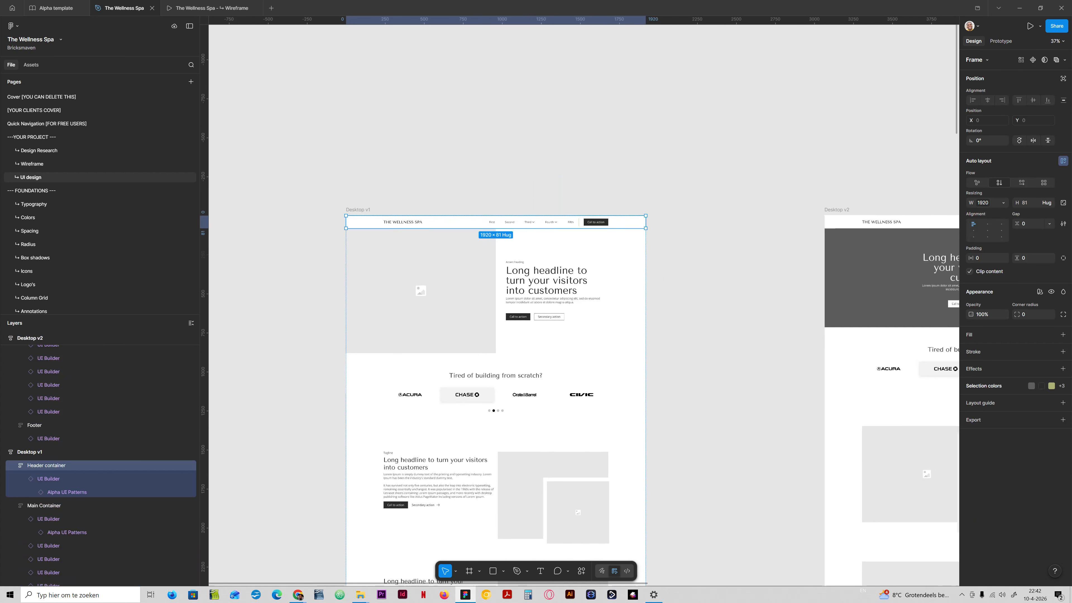
pyautogui.scroll(5, 584, 301)
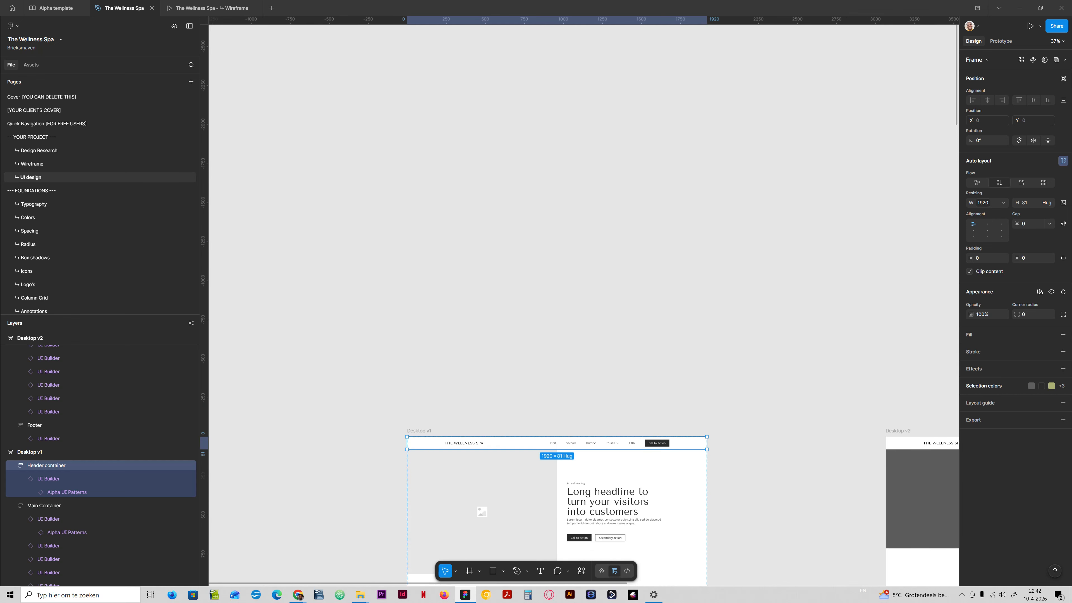
pyautogui.scroll(-3, 581, 423)
pyautogui.scroll(4, 580, 404)
pyautogui.scroll(-3, 513, 325)
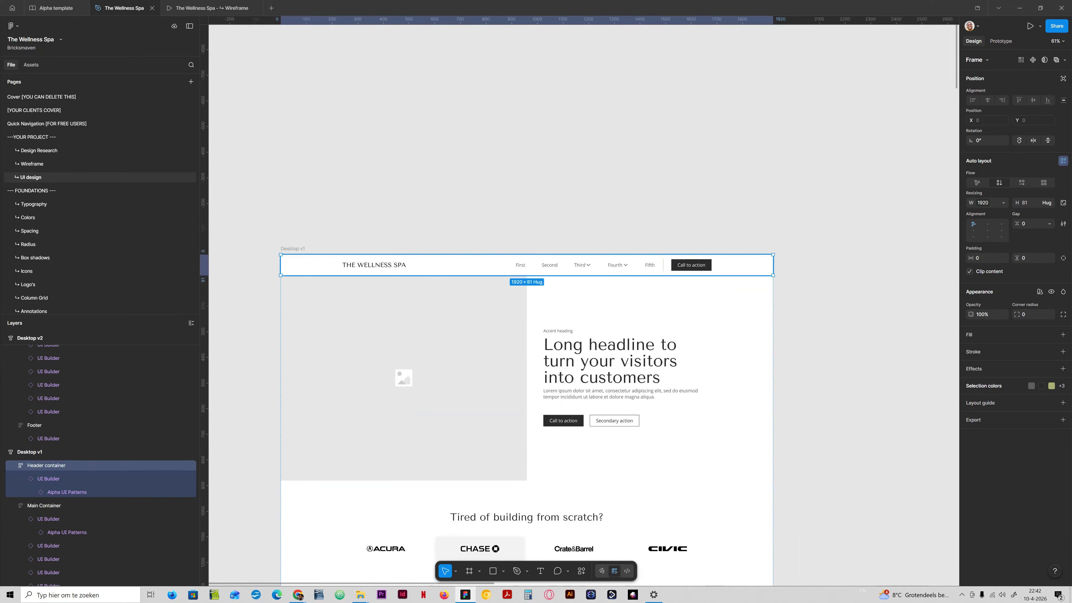
pyautogui.scroll(-1, 526, 380)
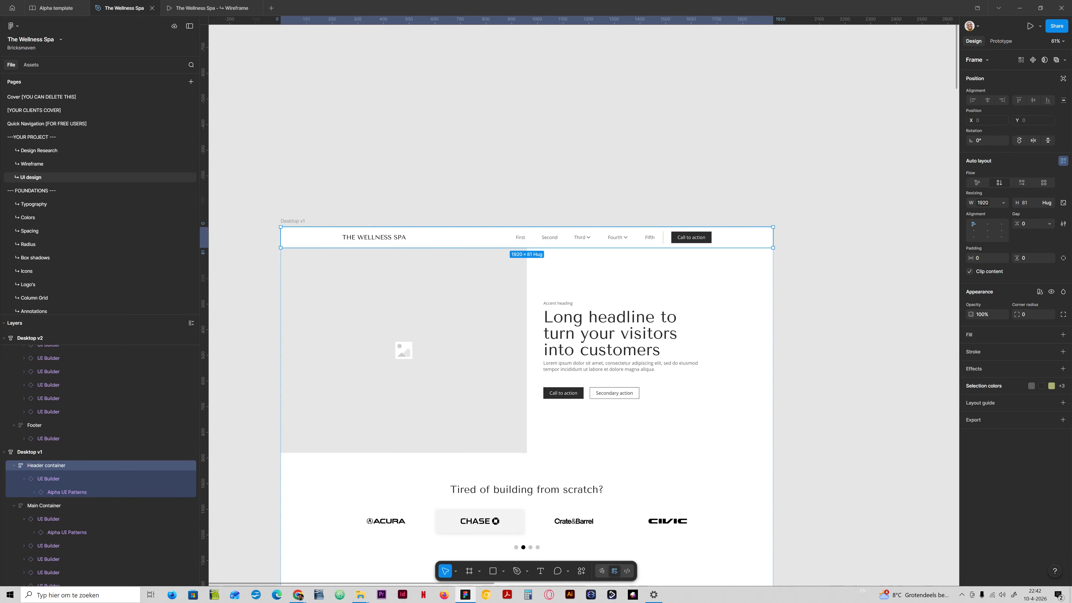
pyautogui.scroll(5, 537, 232)
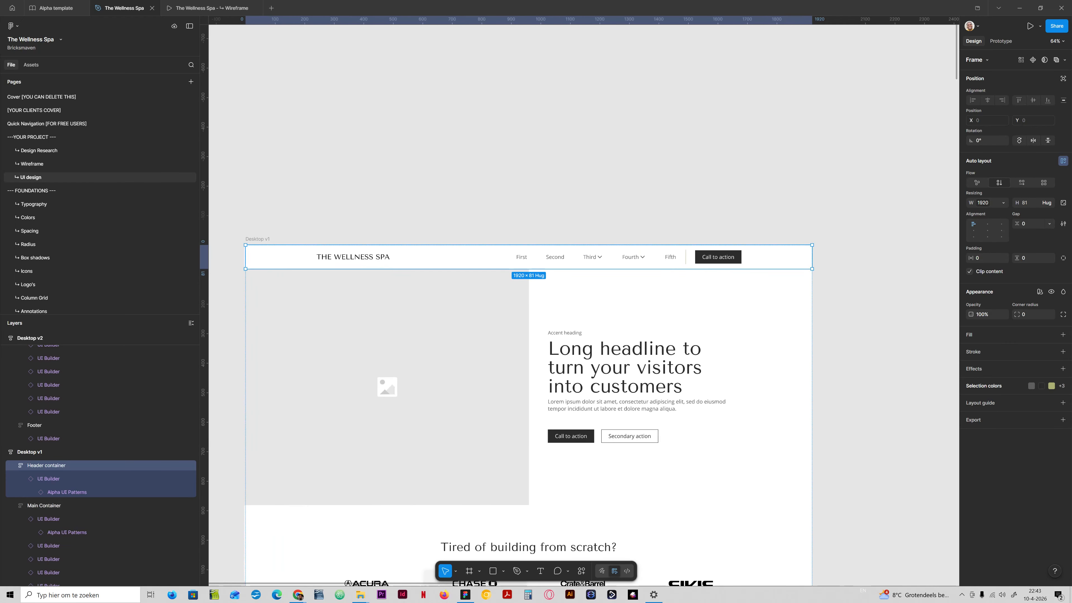
pyautogui.keyDown('ctrl'); pyautogui.click(481, 249); pyautogui.keyUp('ctrl')
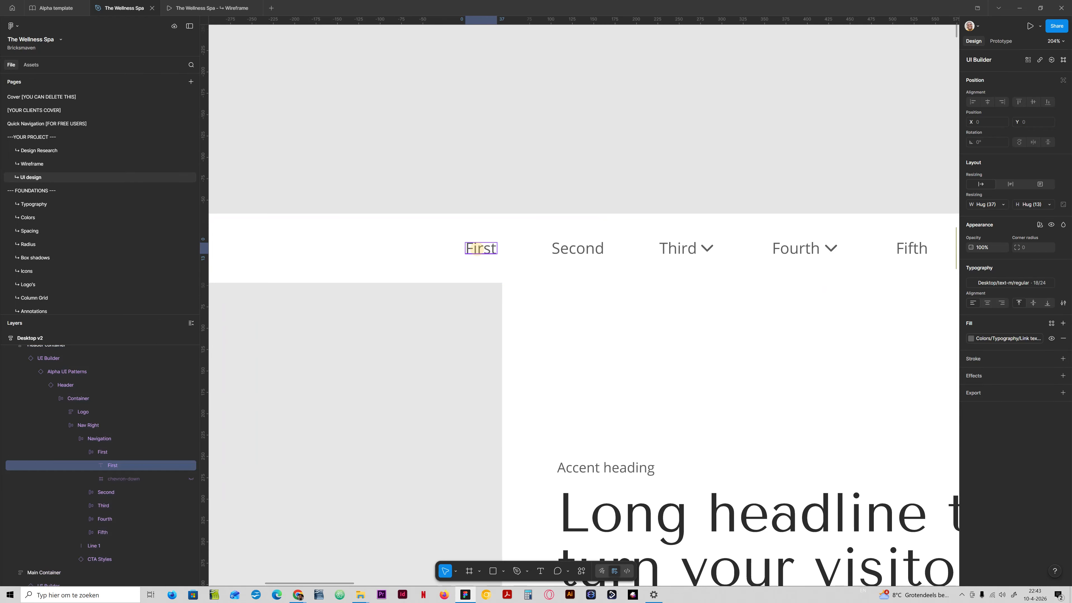
pyautogui.doubleClick(483, 249)
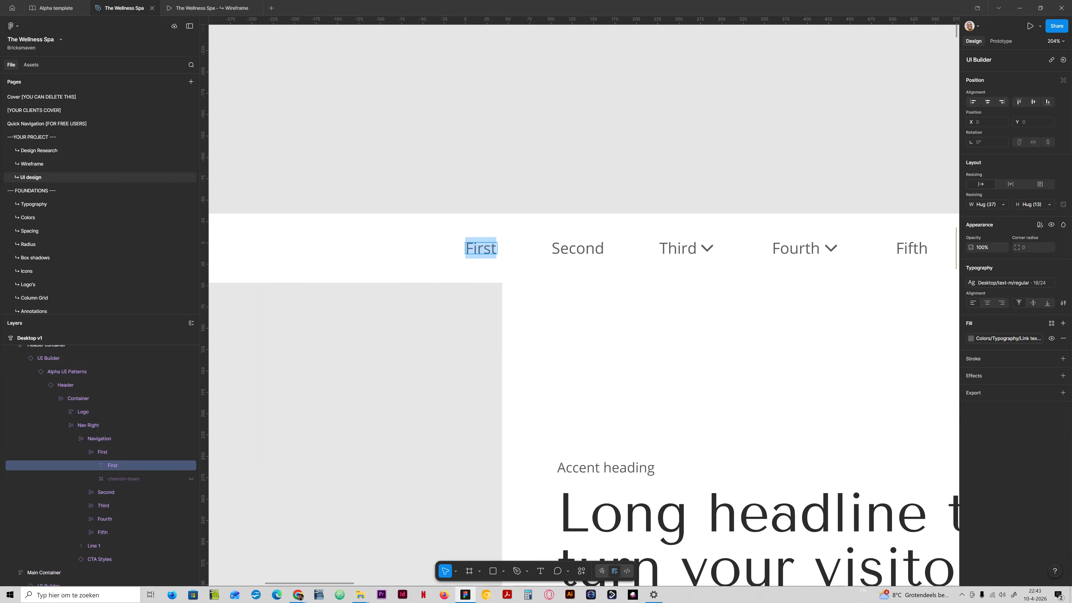
pyautogui.write('Home')
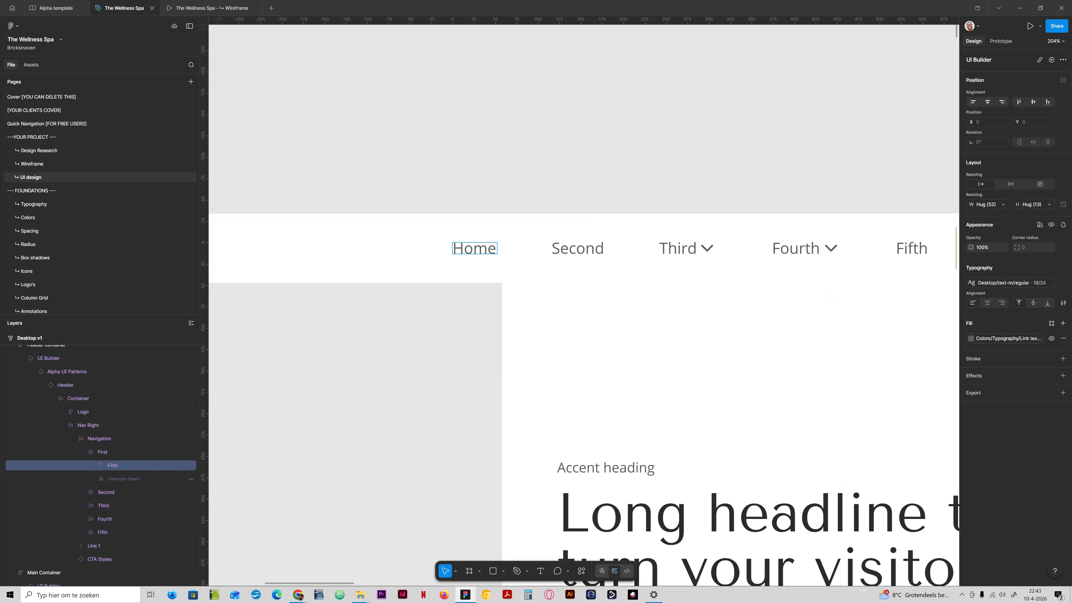
pyautogui.press('Escape')
pyautogui.press('Escape')
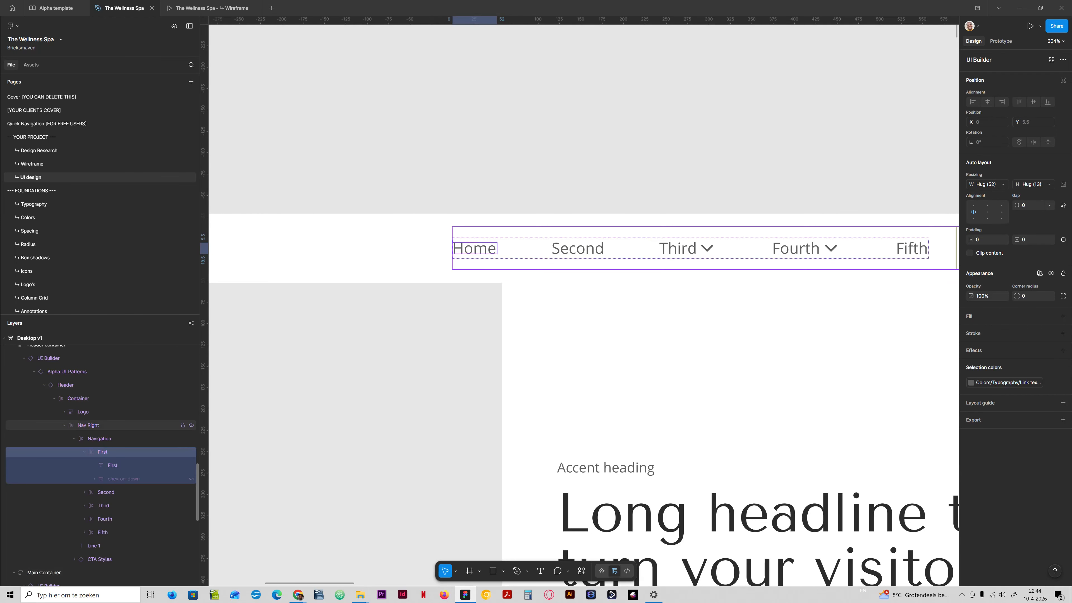
# - Detach the header component instance in Desktop v1
pyautogui.click(66, 383)
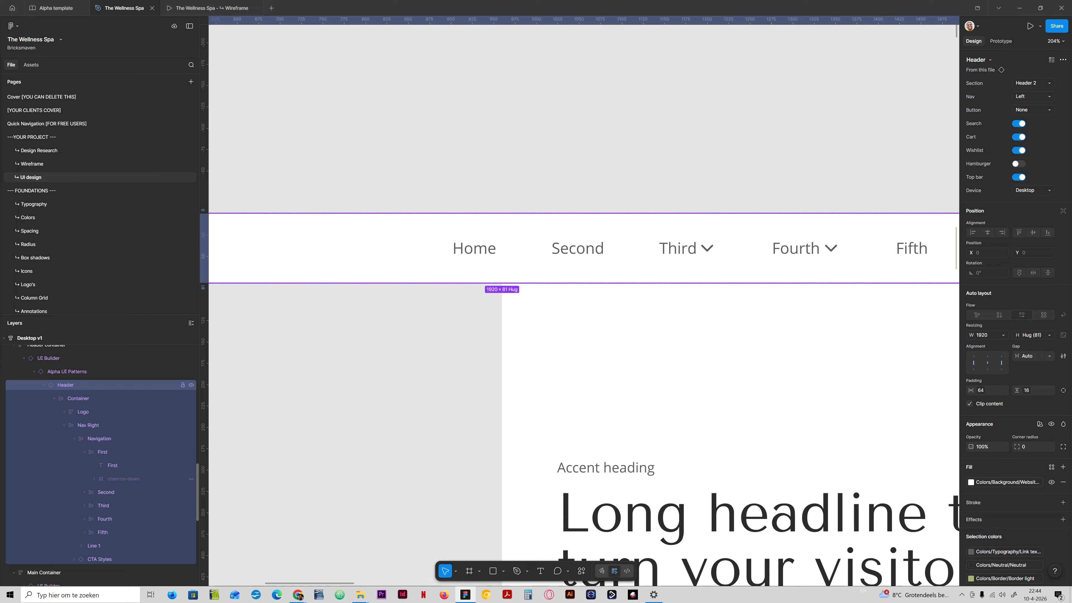
pyautogui.rightClick(63, 384)
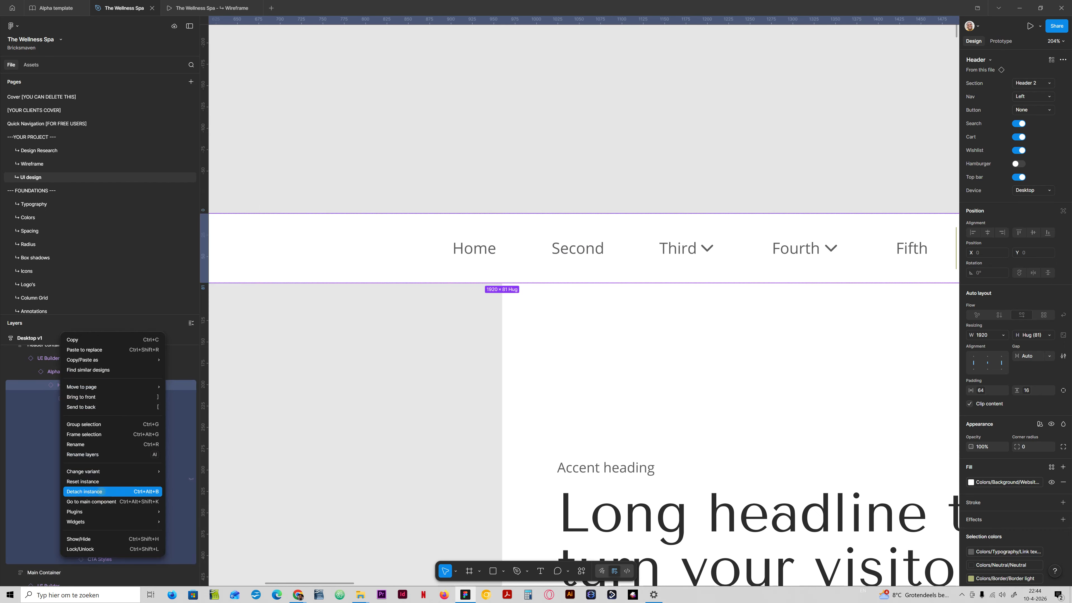
pyautogui.click(102, 491)
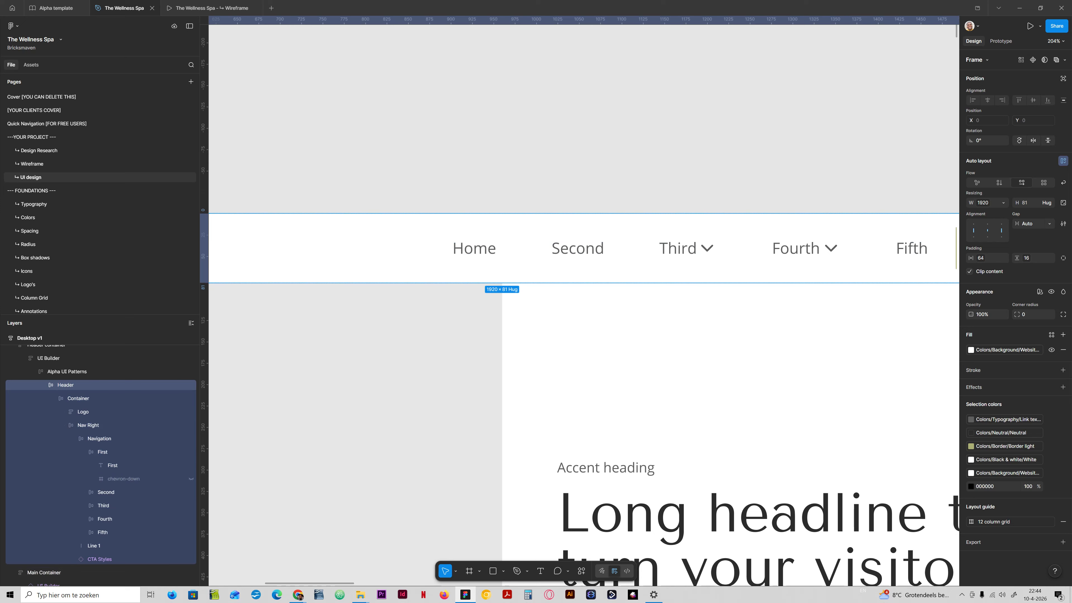
pyautogui.click(133, 478)
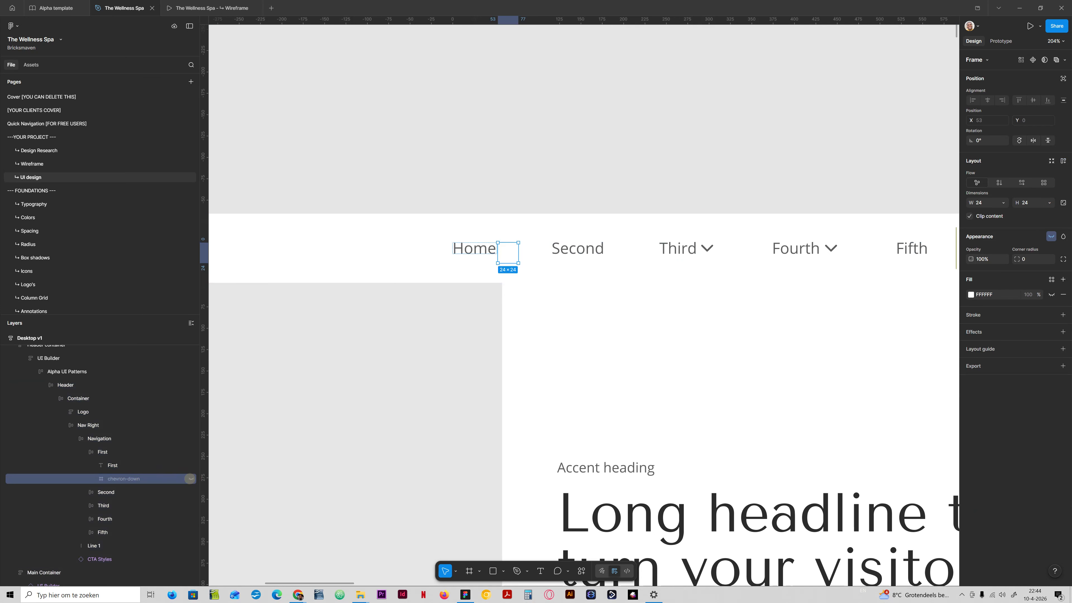
pyautogui.click(191, 478)
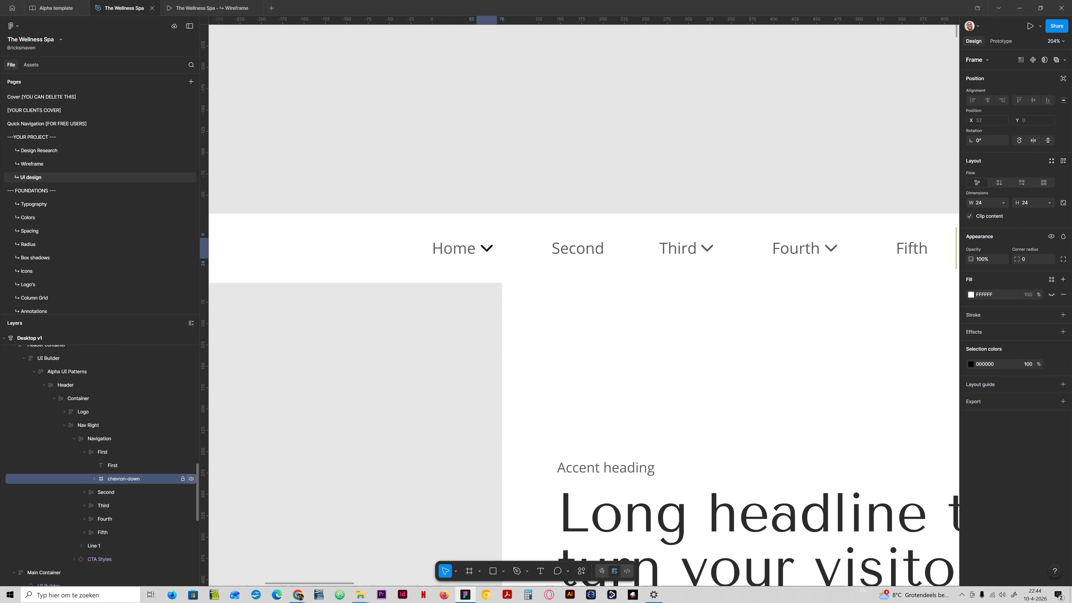
pyautogui.click(192, 479)
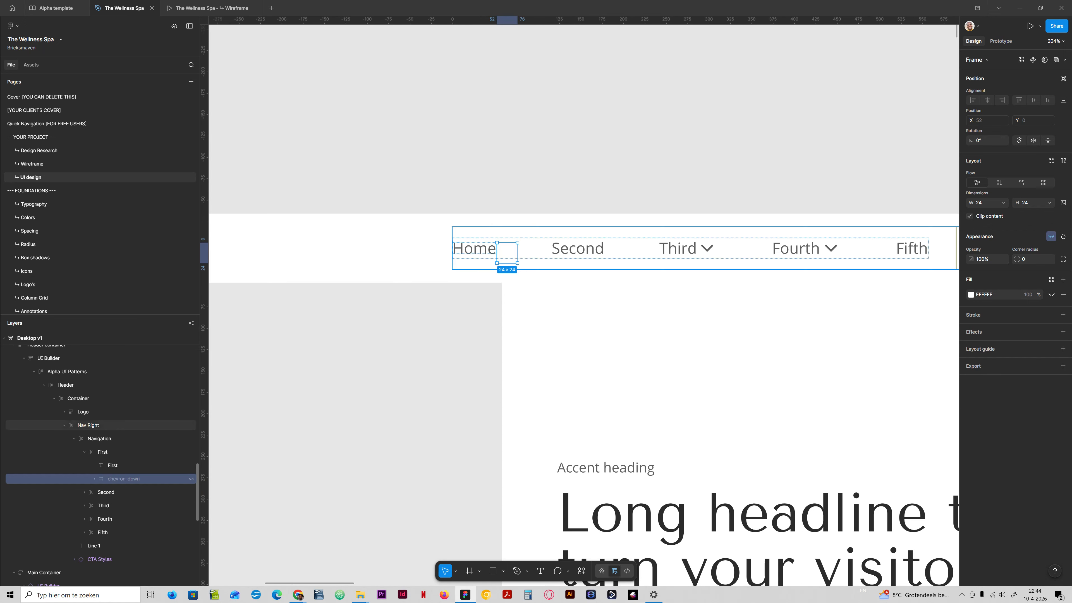
# - Rename the second navigation link to Treatments
pyautogui.doubleClick(565, 249)
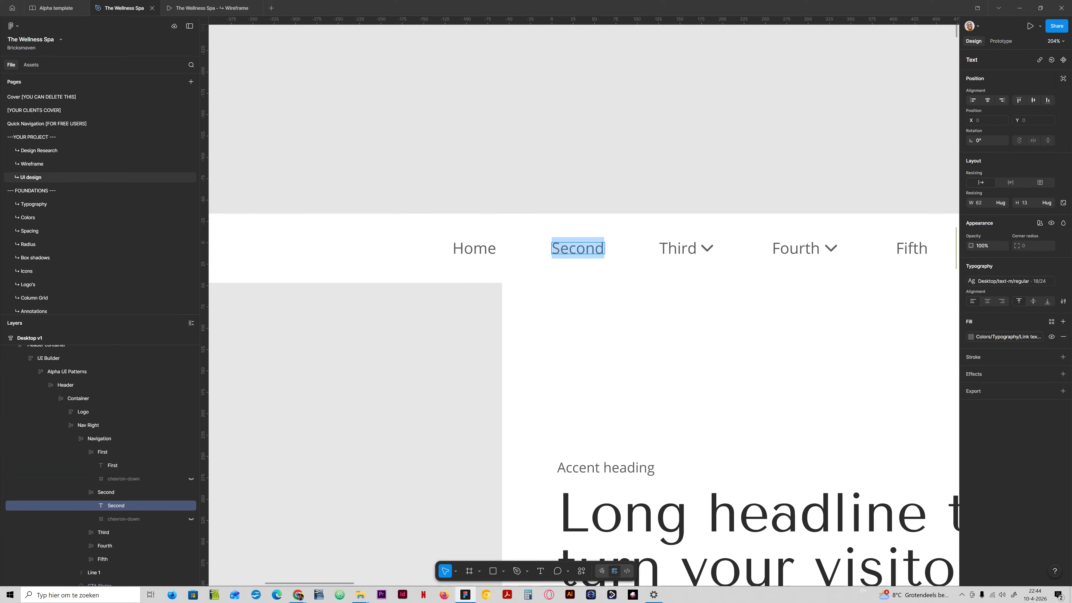
pyautogui.write('Treatments')
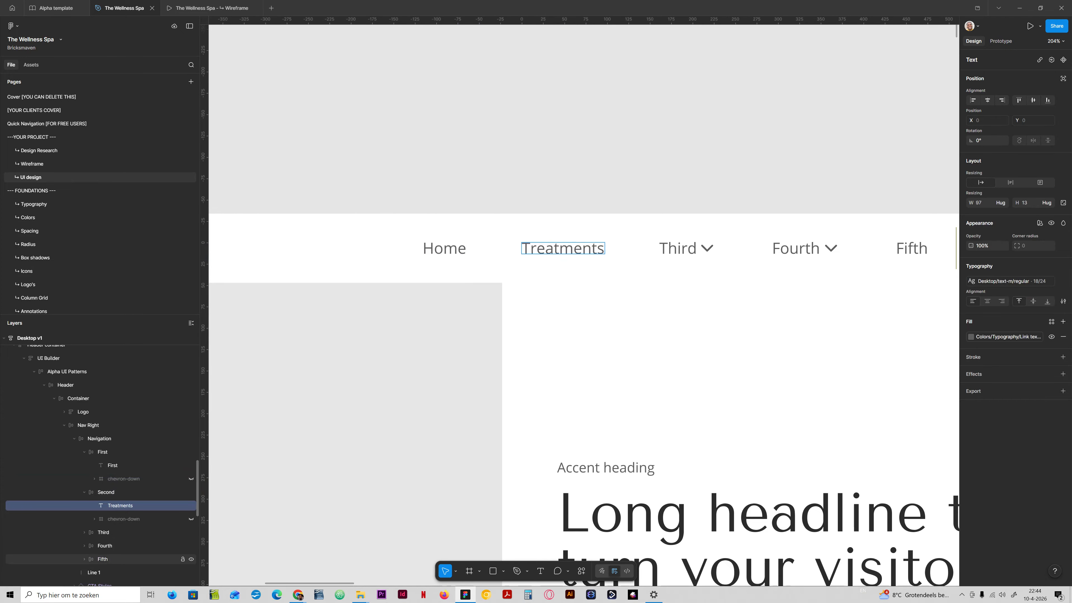
# - Rename the third navigation link to Who it’s for
pyautogui.doubleClick(678, 248)
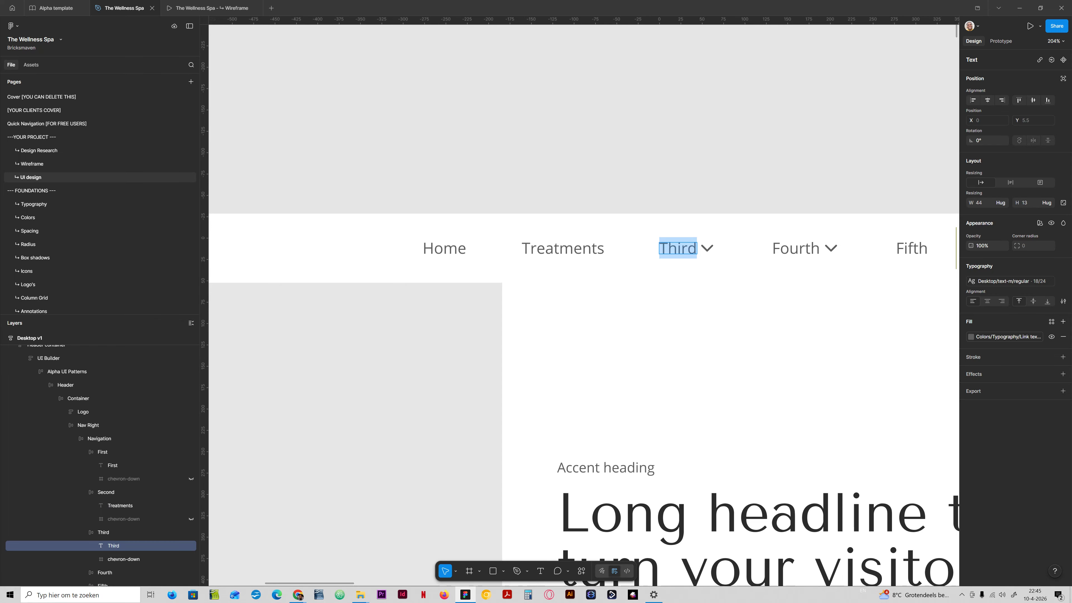
pyautogui.write('Who it’s for')
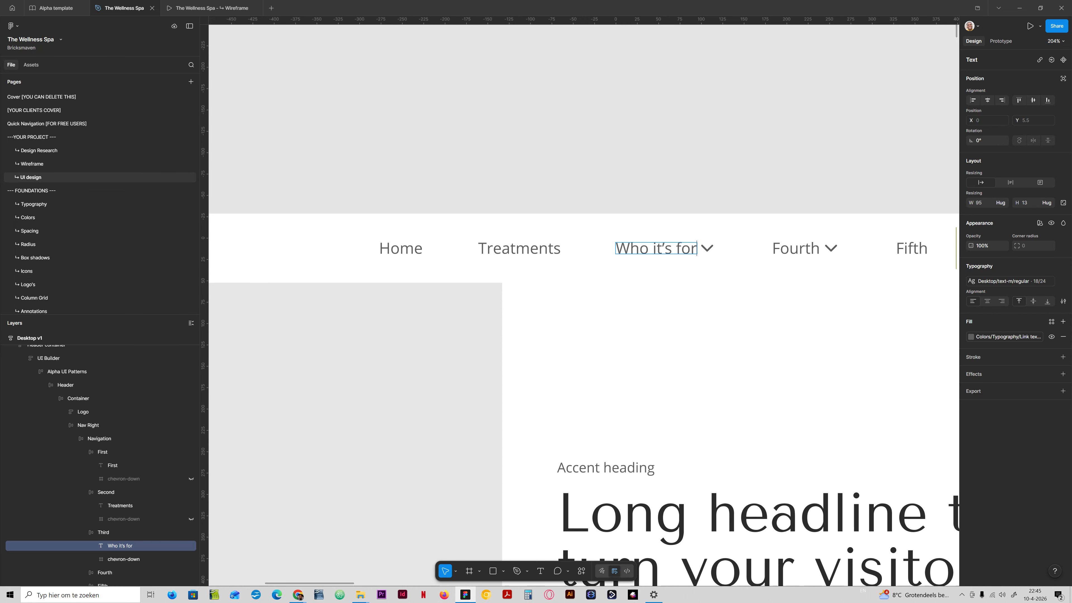
pyautogui.press('Escape')
# - Rename the fourth navigation link to Results and hide its dropdown chevron
pyautogui.scroll(-2, 758, 248)
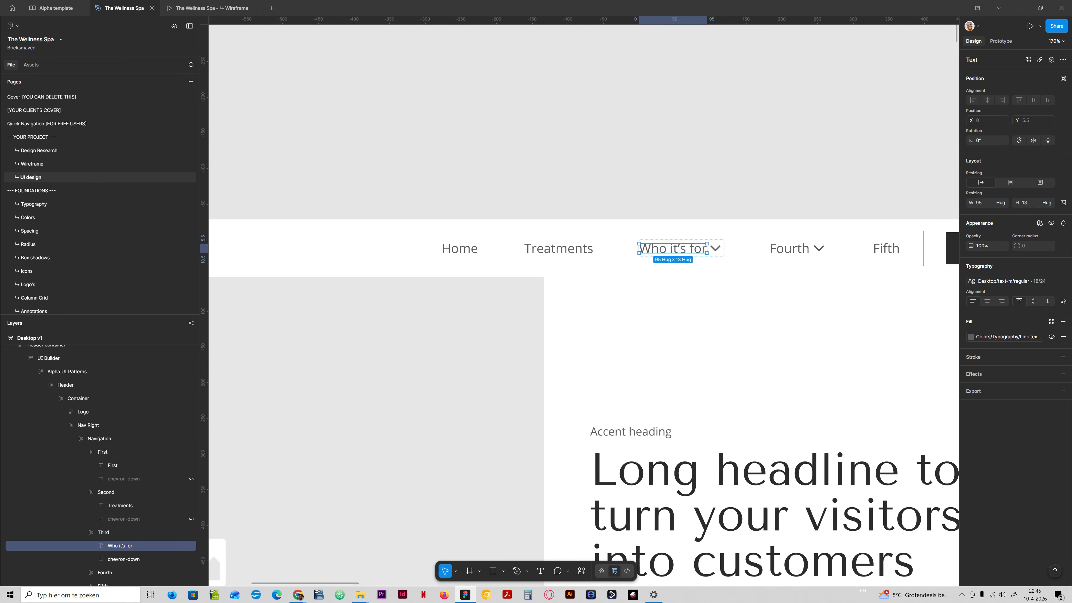
pyautogui.moveTo(776, 176); pyautogui.dragTo(684, 158)
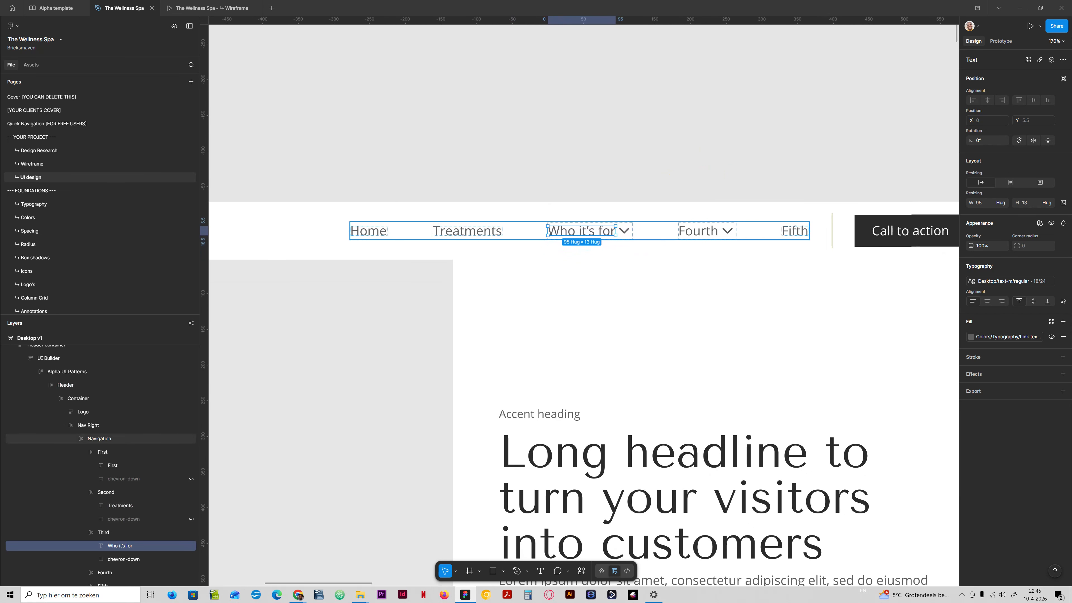
pyautogui.click(694, 232)
pyautogui.doubleClick(694, 232)
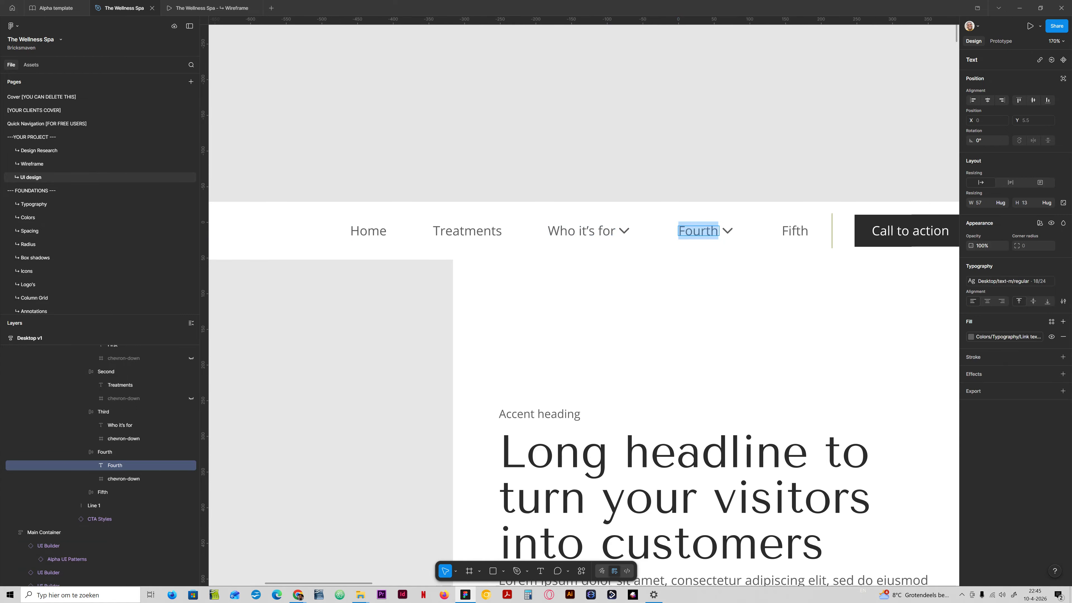
pyautogui.write('Results')
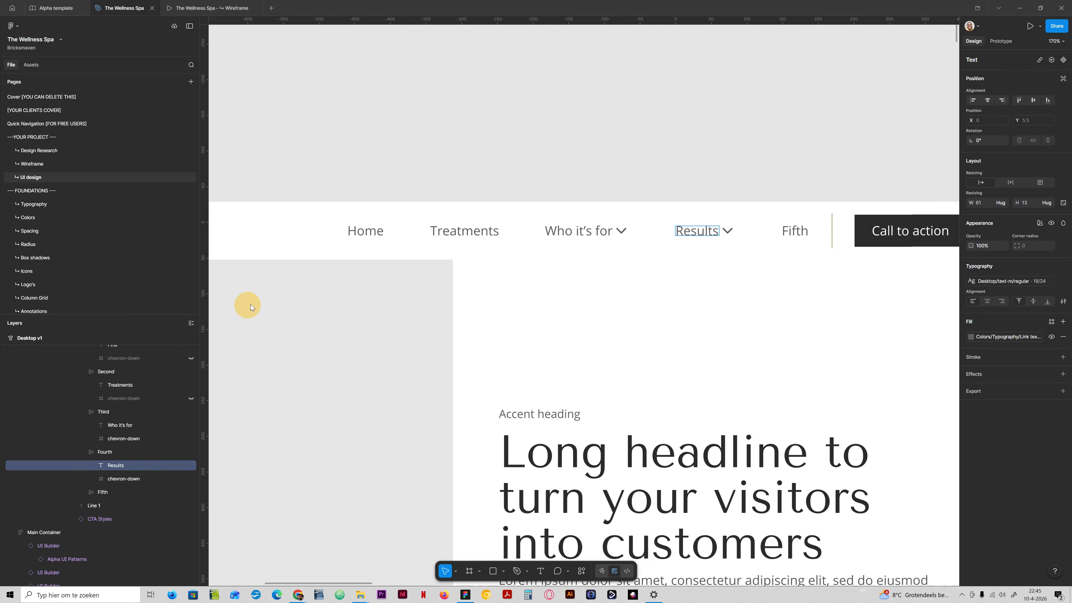
pyautogui.click(192, 479)
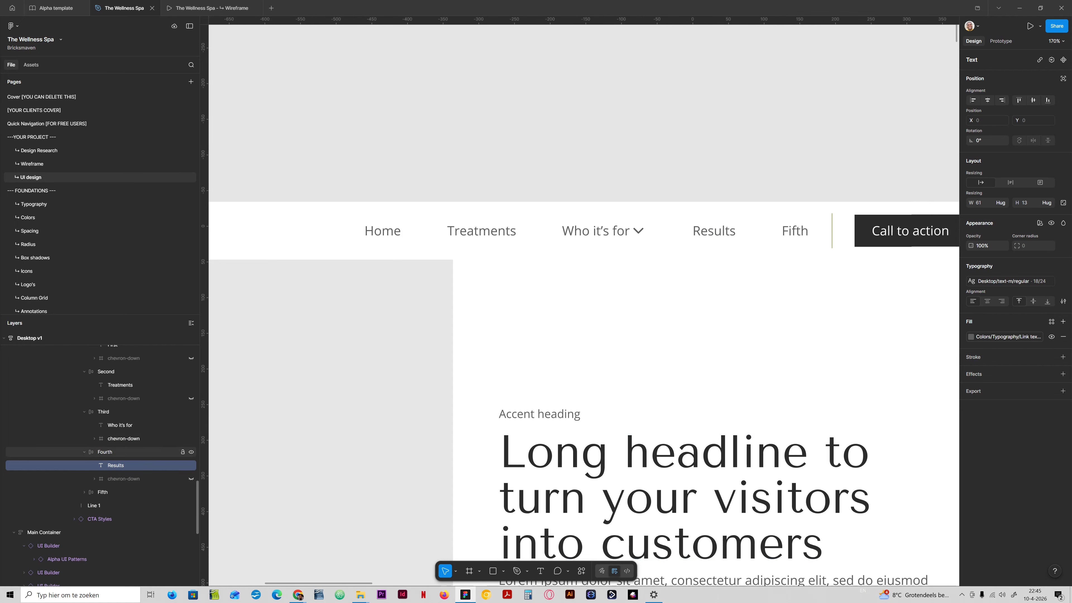
# - Rename the fifth navigation link to Reviews
pyautogui.click(100, 492)
pyautogui.click(788, 230)
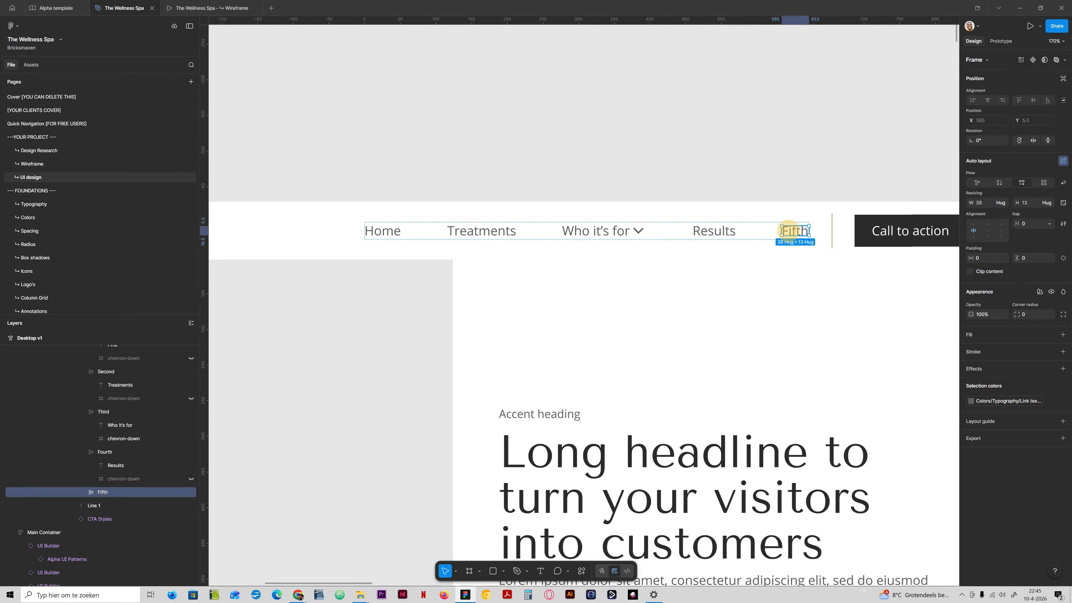
pyautogui.doubleClick(789, 230)
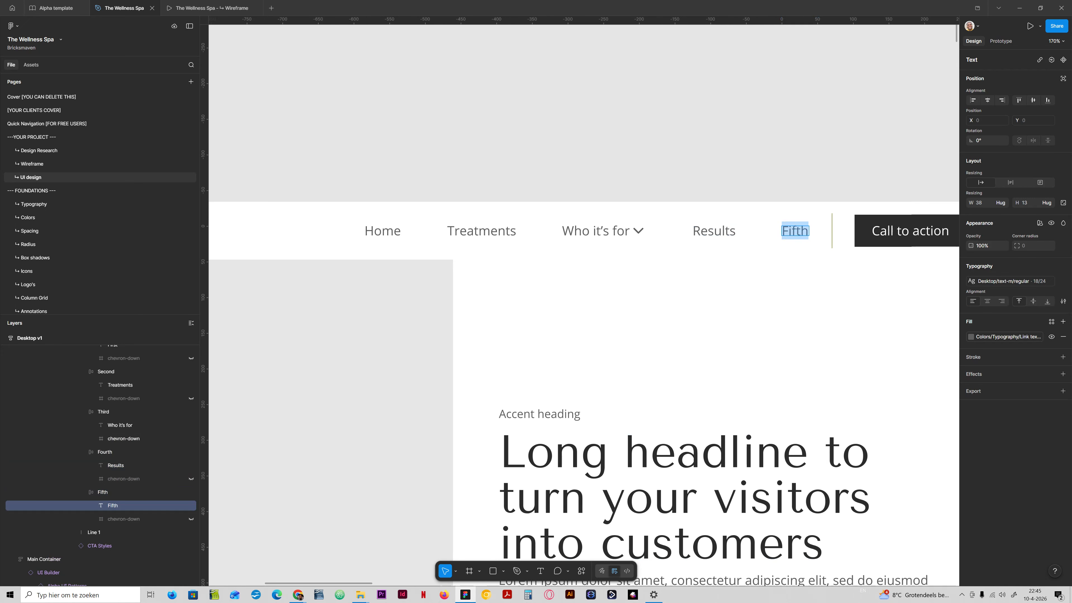
pyautogui.write('Reviews')
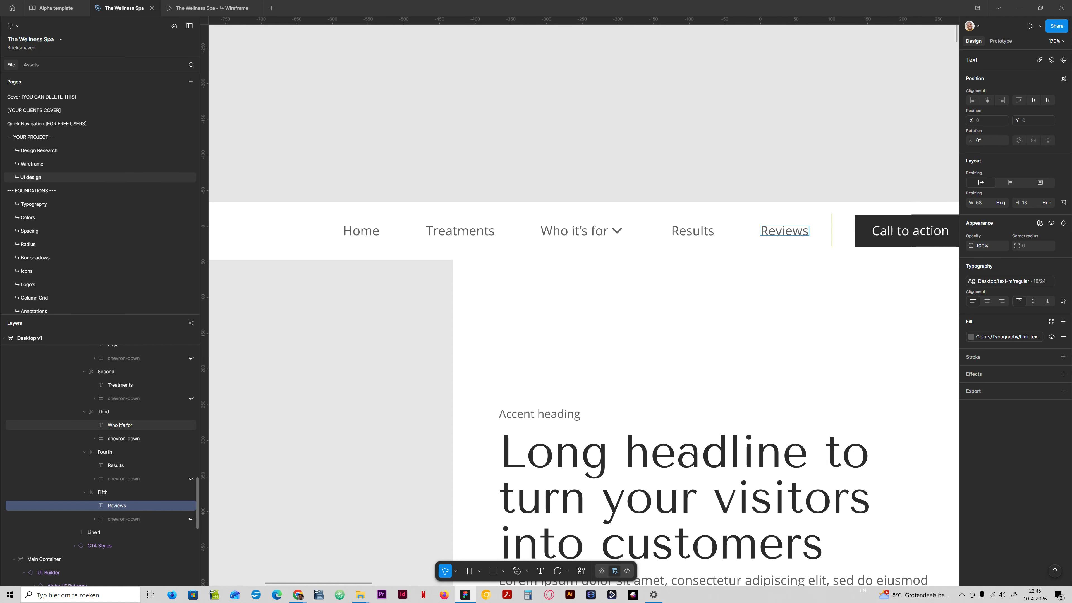
# - Duplicate the fifth navigation link frame twice
pyautogui.click(103, 491)
pyautogui.hotkey('ctrl', 'd')
pyautogui.hotkey('ctrl', 'd')
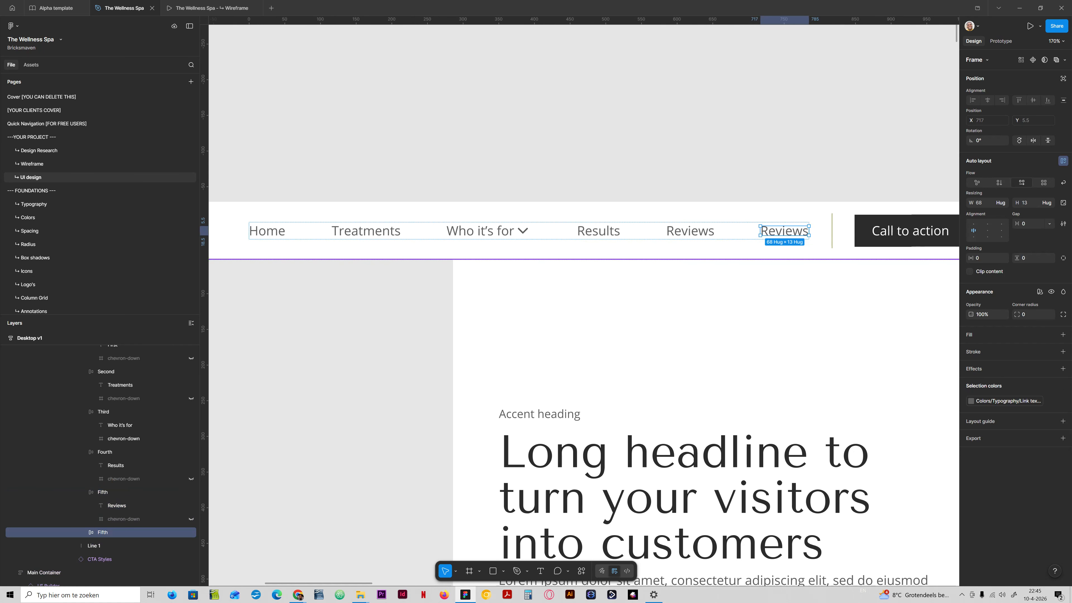
# - Rename the first duplicated link to Pricing
pyautogui.doubleClick(692, 230)
pyautogui.doubleClick(696, 230)
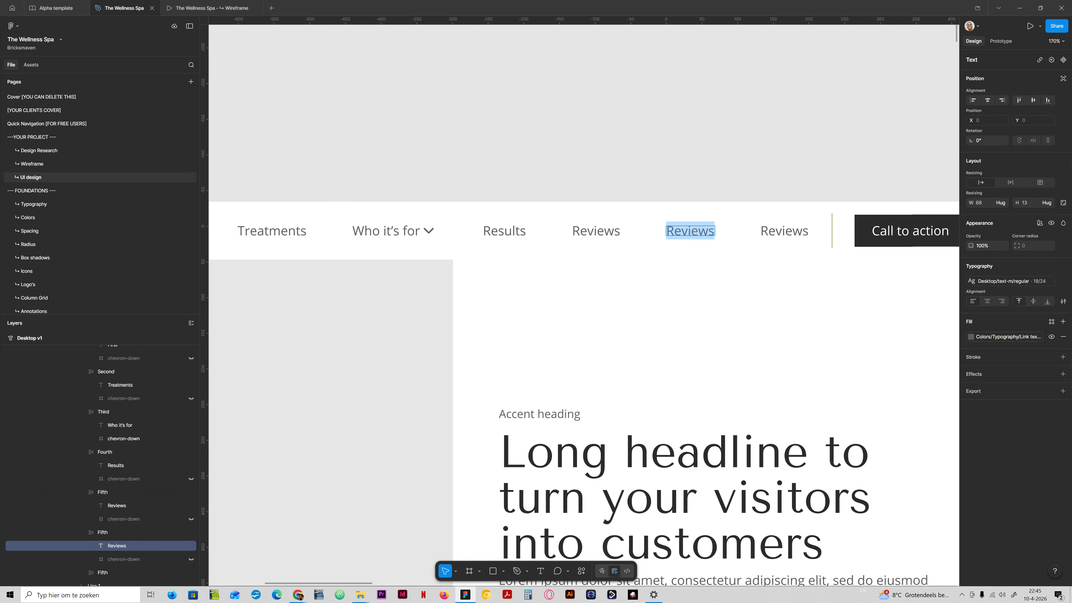
pyautogui.write('Pricing')
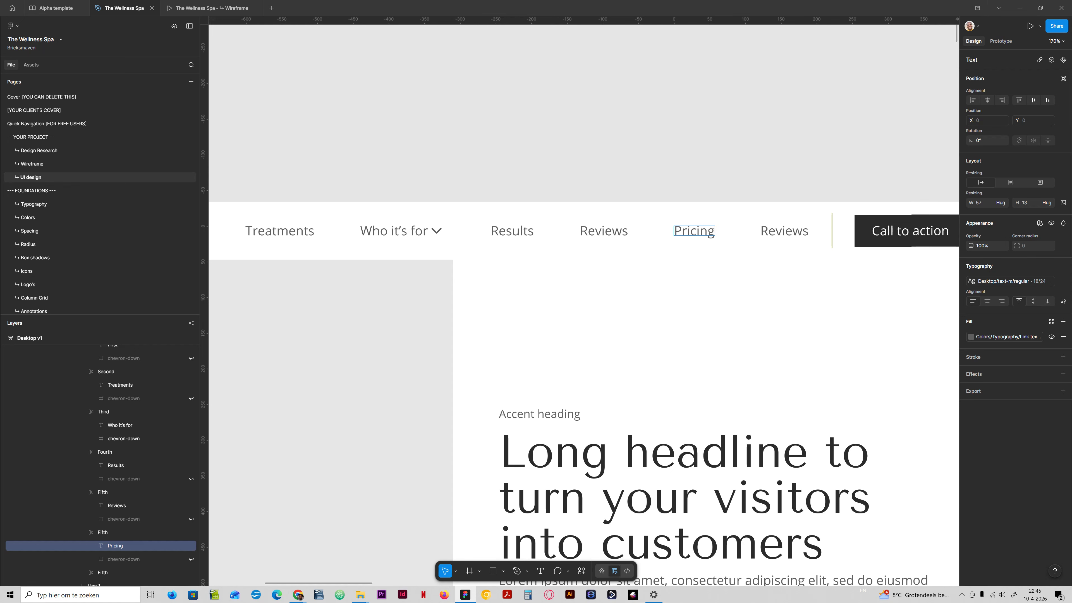
# - Rename the last navigation link to Contact
pyautogui.doubleClick(766, 232)
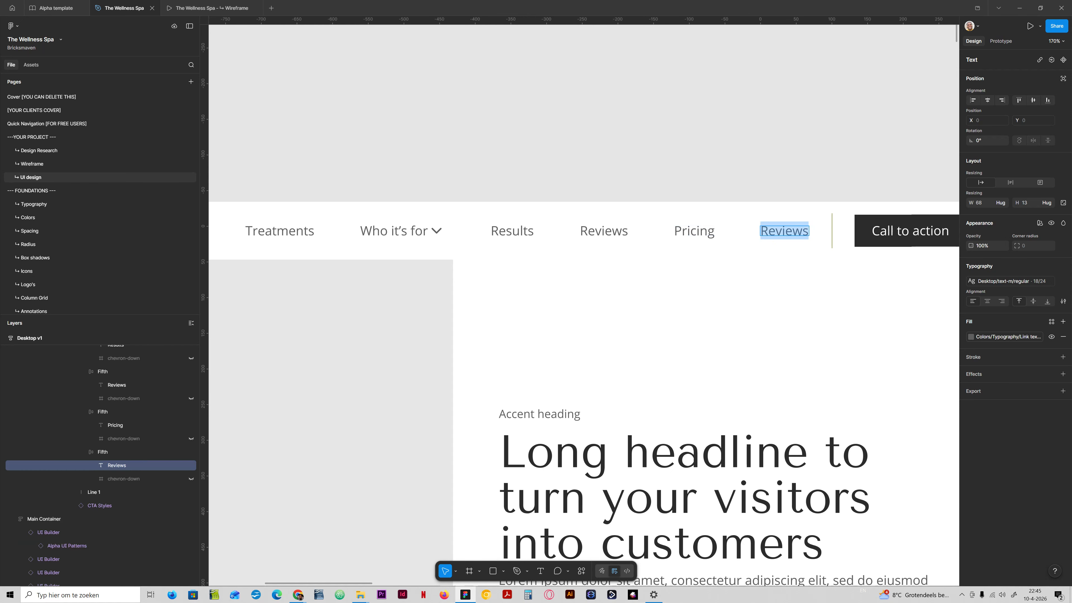
pyautogui.write('Contact')
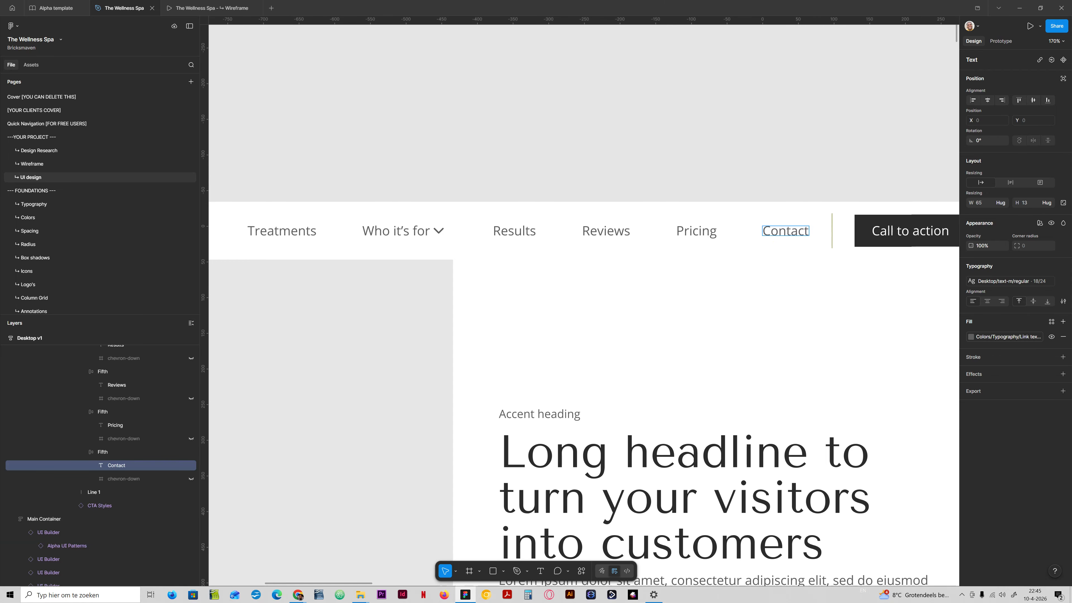
pyautogui.press('Escape')
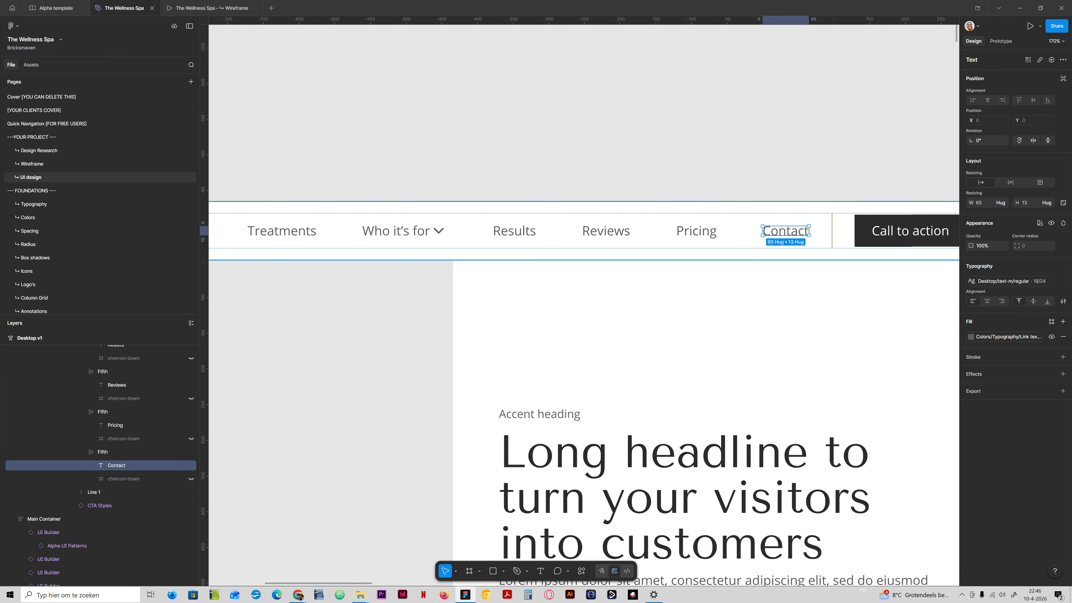
# - Set the gap between the navigation links to 24
pyautogui.scroll(-5, 578, 233)
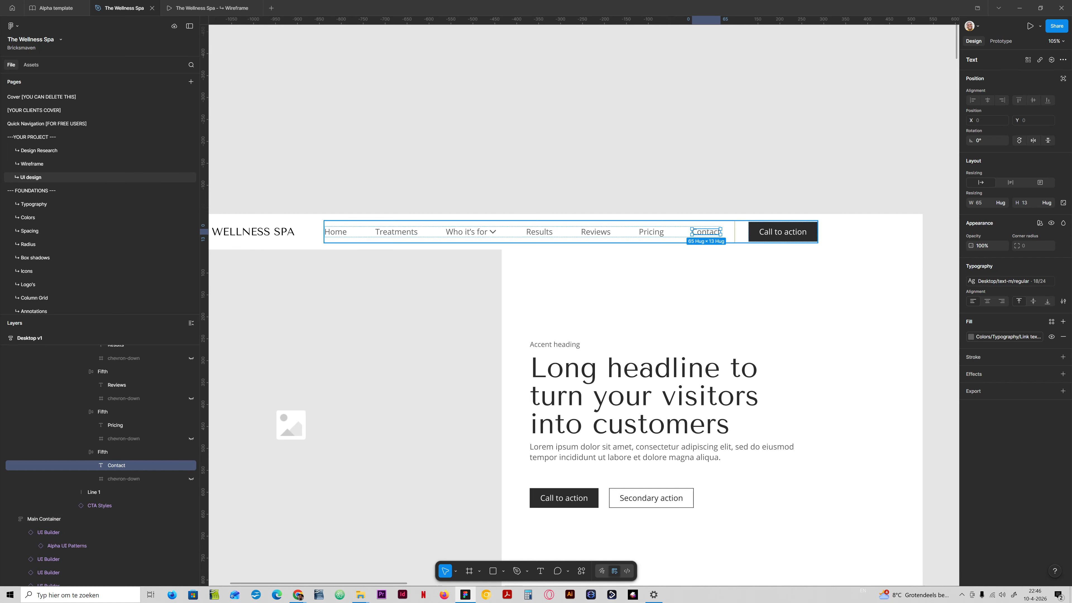
pyautogui.click(510, 233)
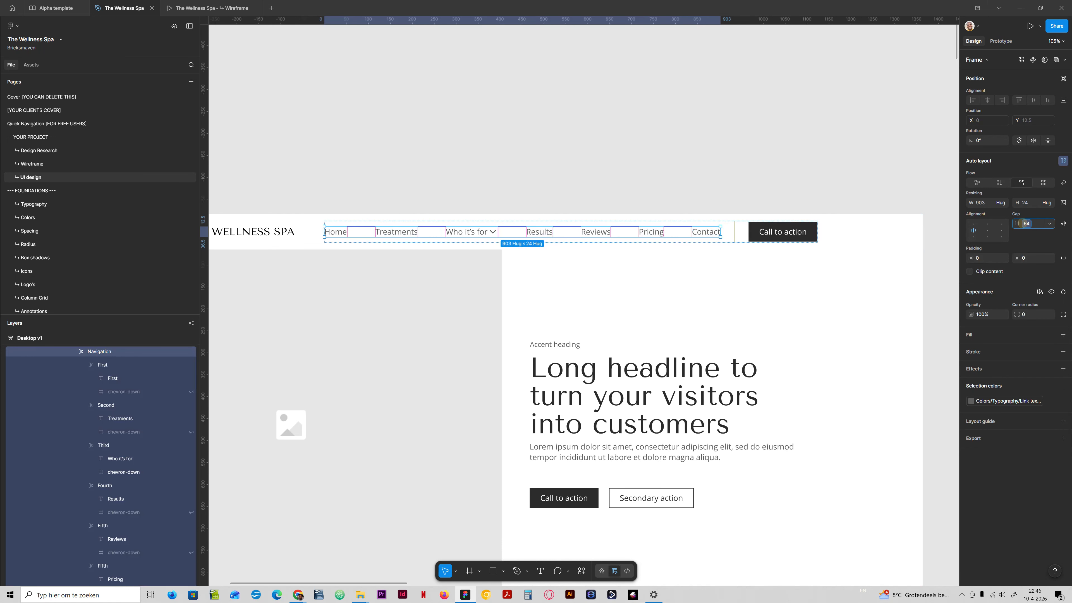
pyautogui.click(1022, 224)
pyautogui.click(1007, 317)
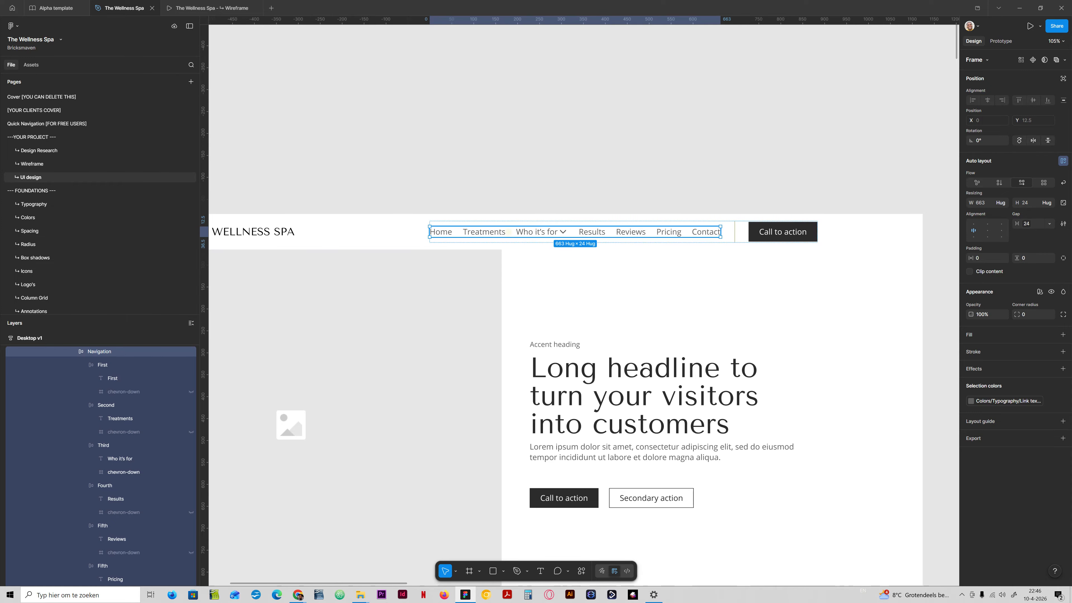
# - Show the dropdown chevron beside the Treatments link
pyautogui.click(481, 232)
pyautogui.click(481, 232)
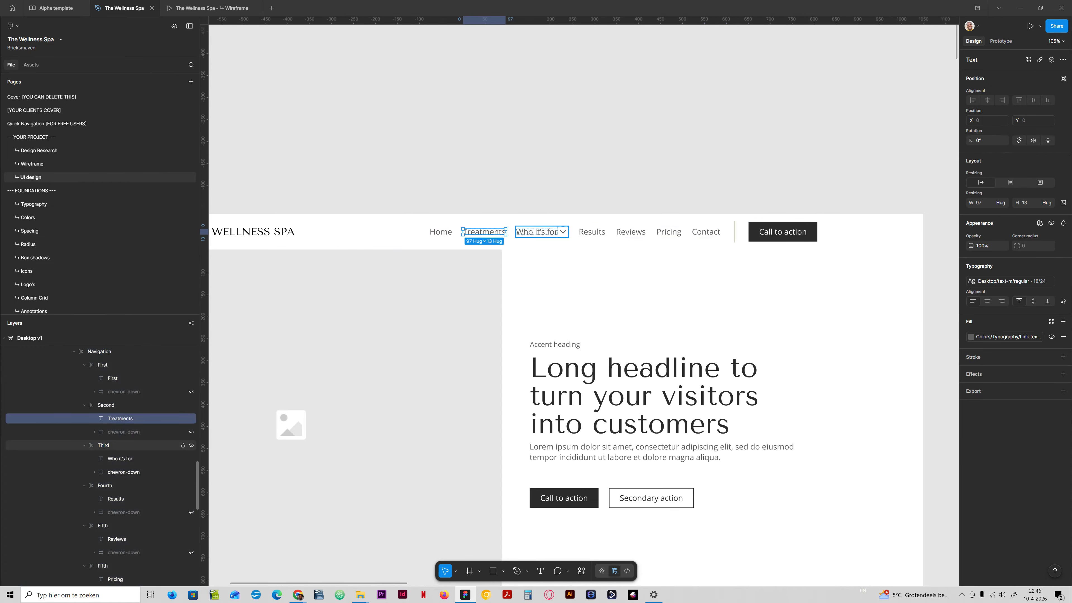
pyautogui.click(191, 431)
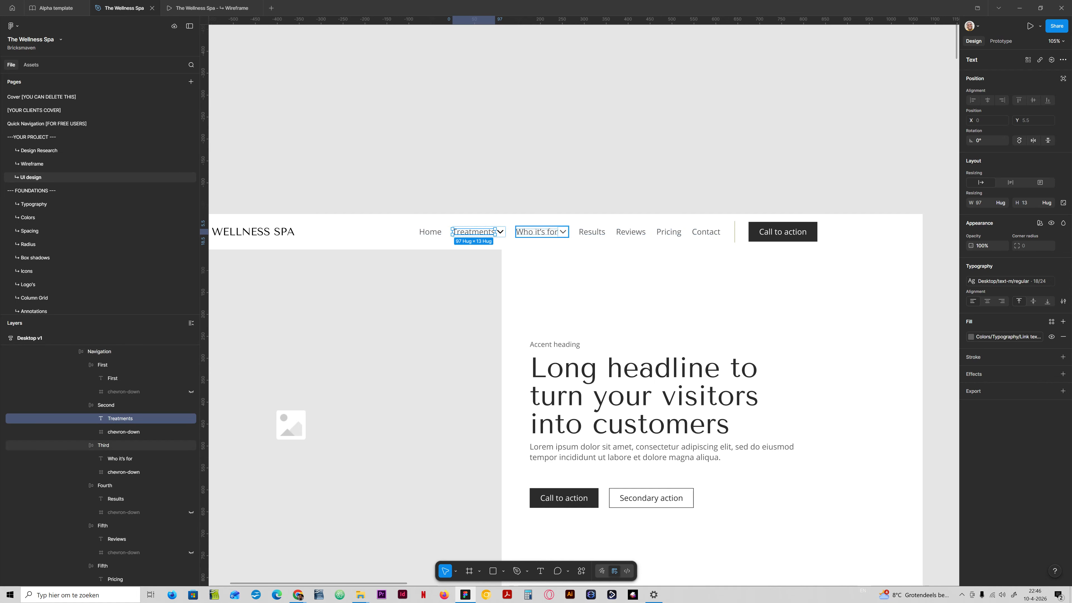
# - Search the color libraries for a link text color for the Treatments dropdown chevron
pyautogui.doubleClick(561, 232)
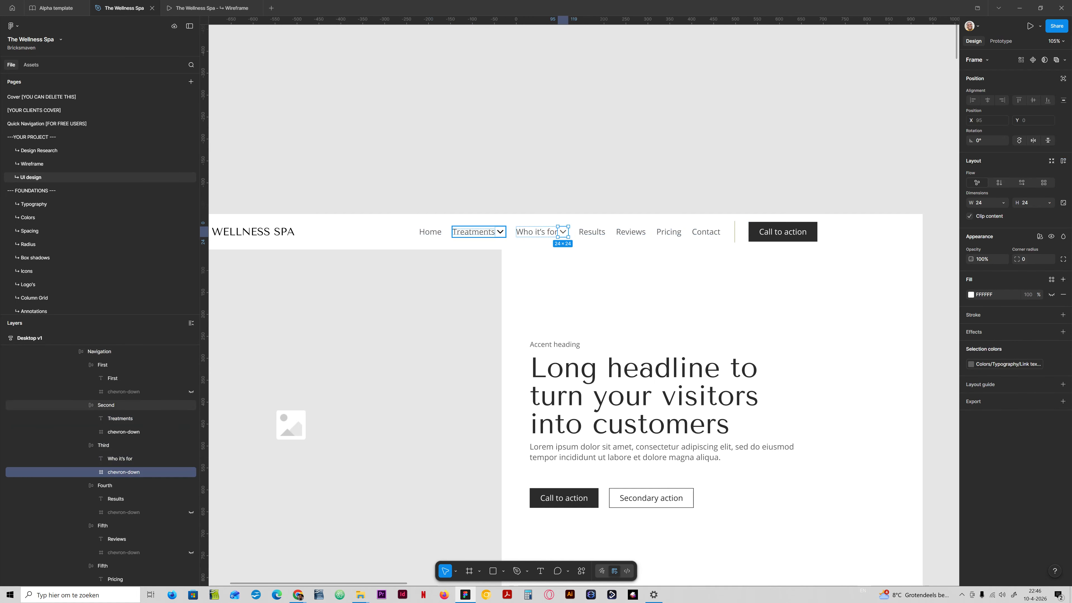
pyautogui.doubleClick(500, 231)
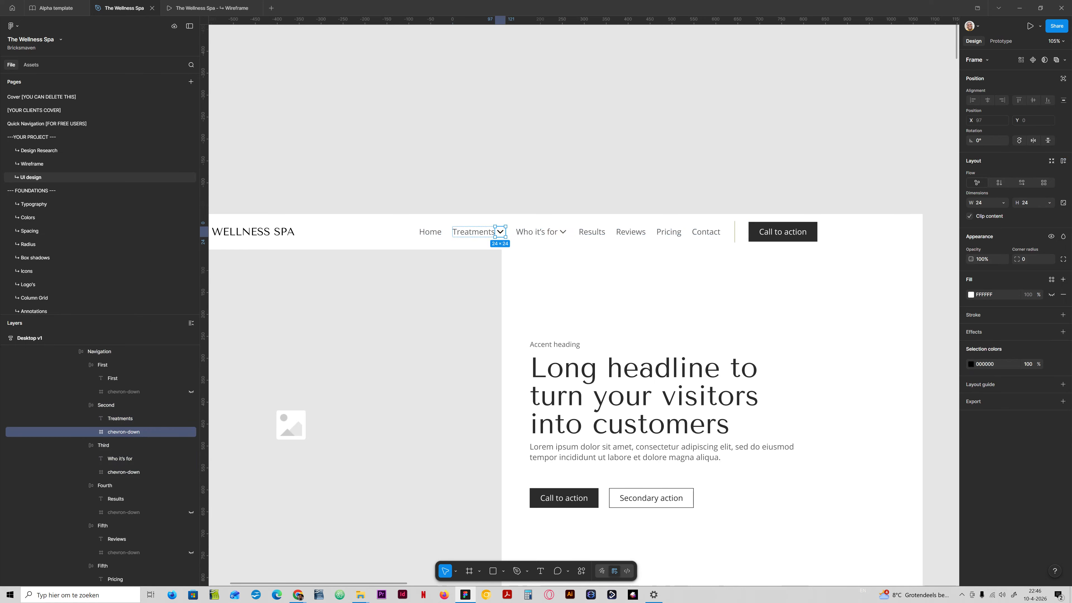
pyautogui.click(1052, 364)
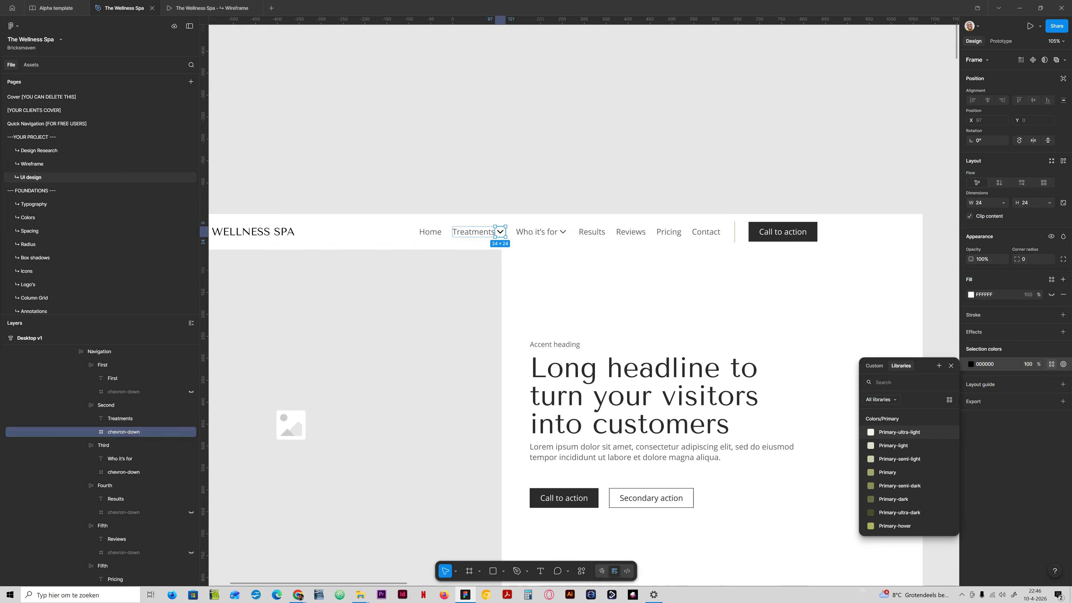
pyautogui.write('link')
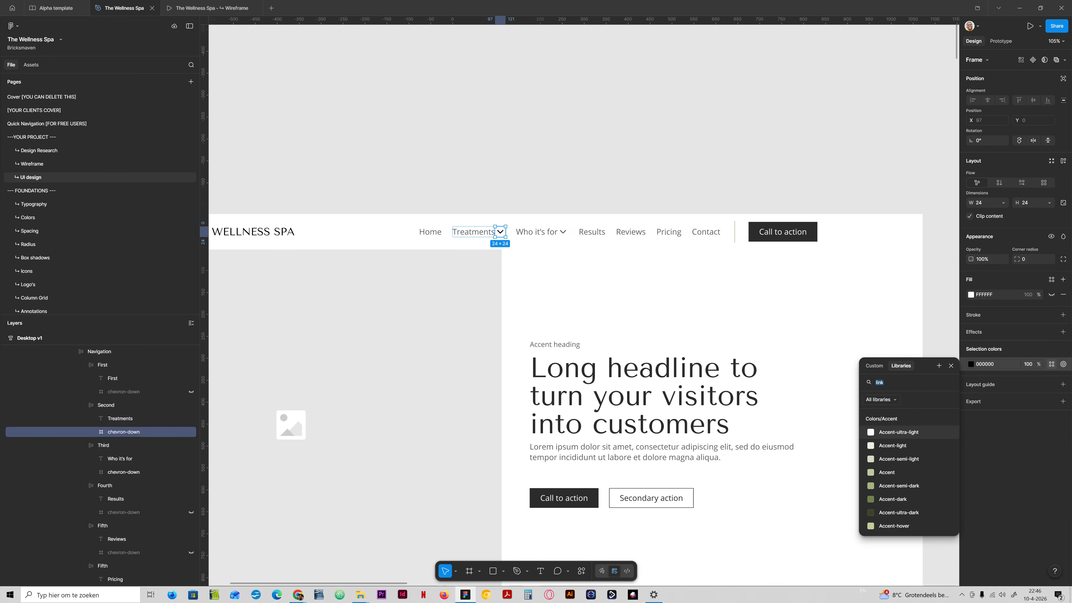
pyautogui.write('ty')
pyautogui.press('BackSpace')
pyautogui.press('BackSpace')
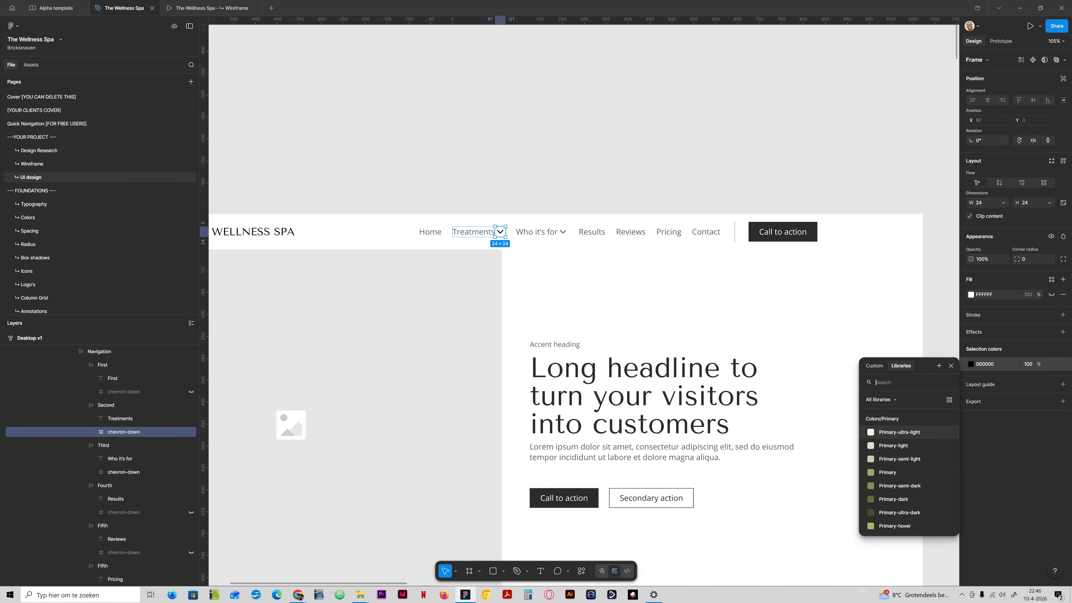
pyautogui.write('ty')
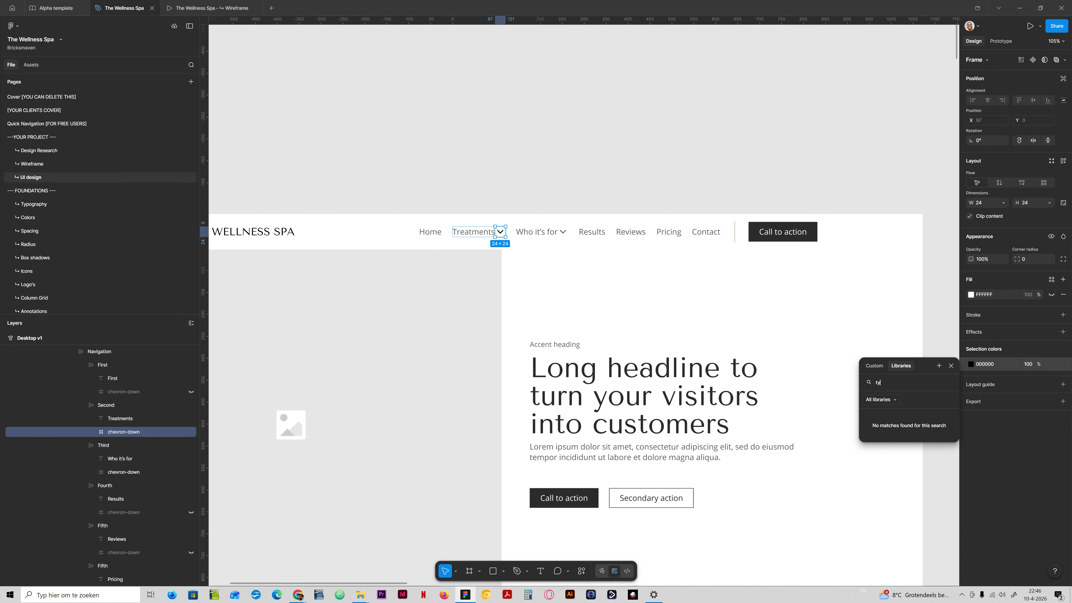
pyautogui.press('BackSpace')
pyautogui.press('BackSpace')
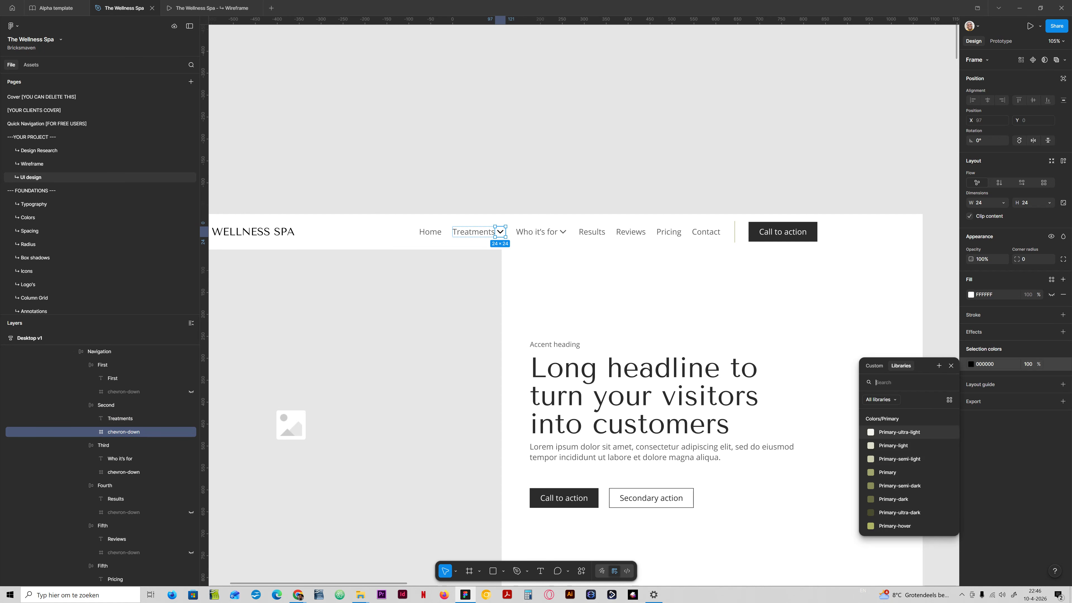
# - Search the stroke styles for a link color for the Treatments chevron's vector
pyautogui.click(94, 432)
pyautogui.click(144, 455)
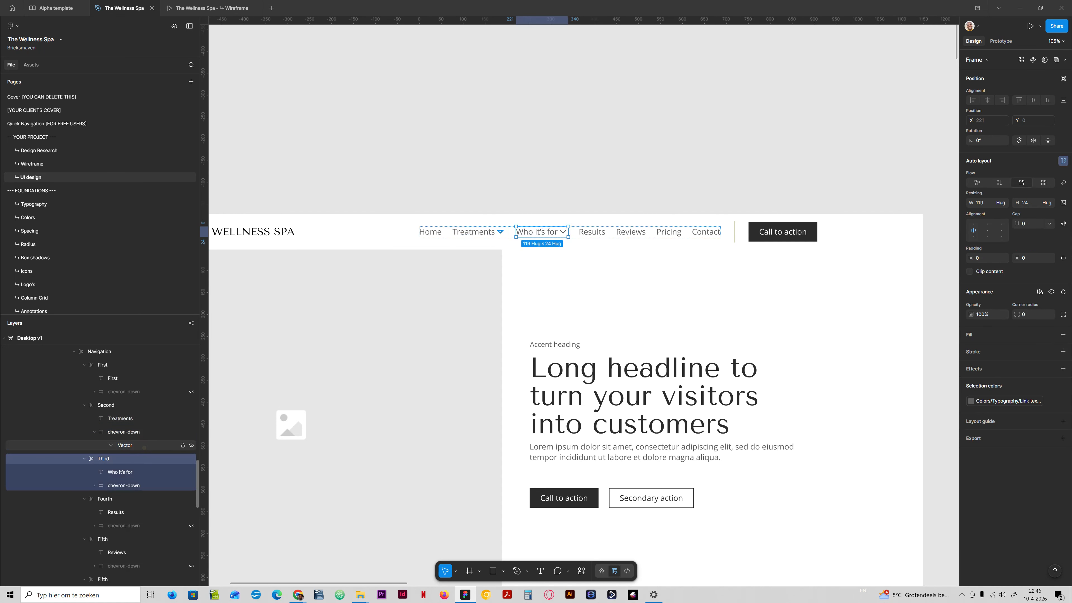
pyautogui.click(143, 445)
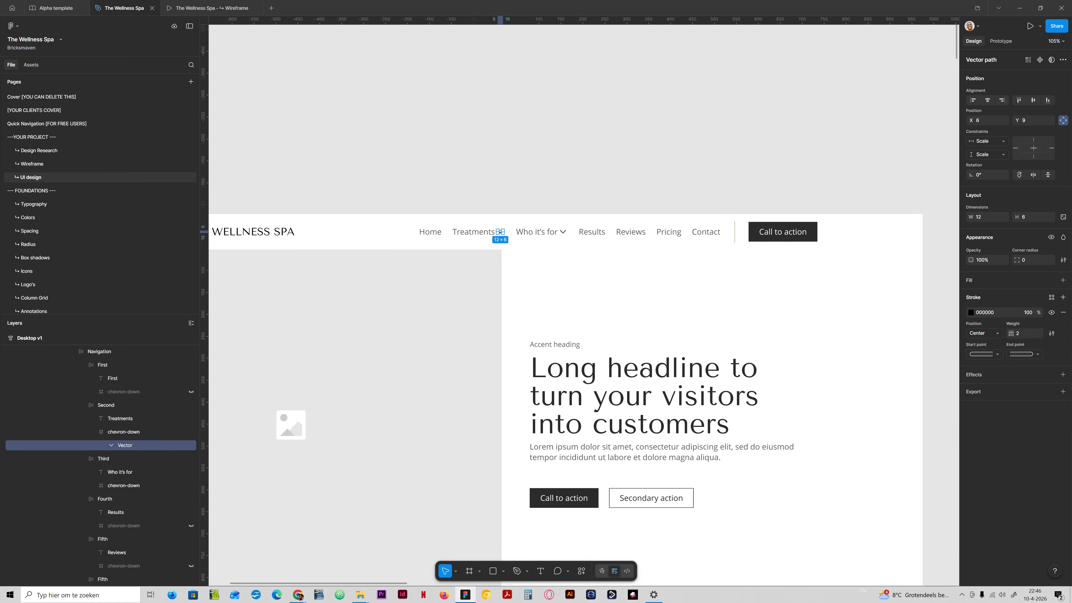
pyautogui.click(1051, 297)
pyautogui.write('ty')
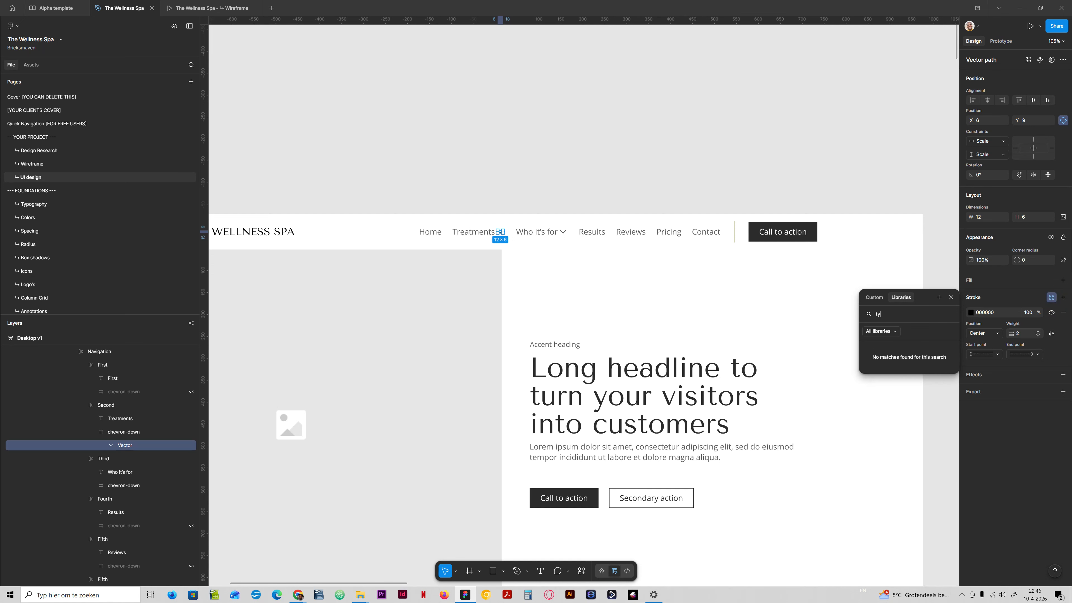
pyautogui.press('BackSpace')
pyautogui.press('BackSpace')
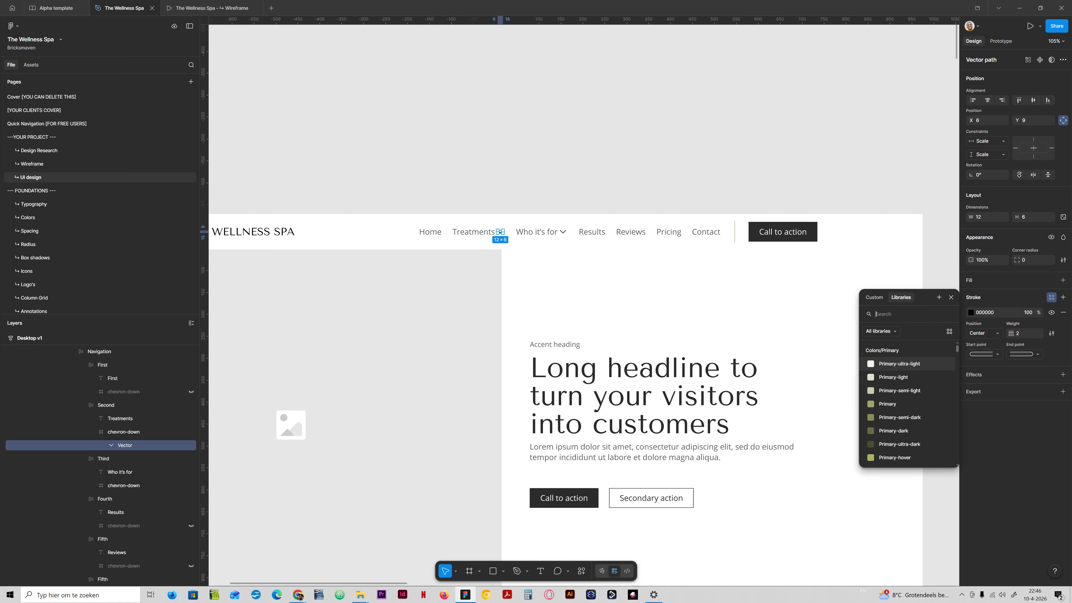
pyautogui.write('link')
pyautogui.scroll(-8, 907, 405)
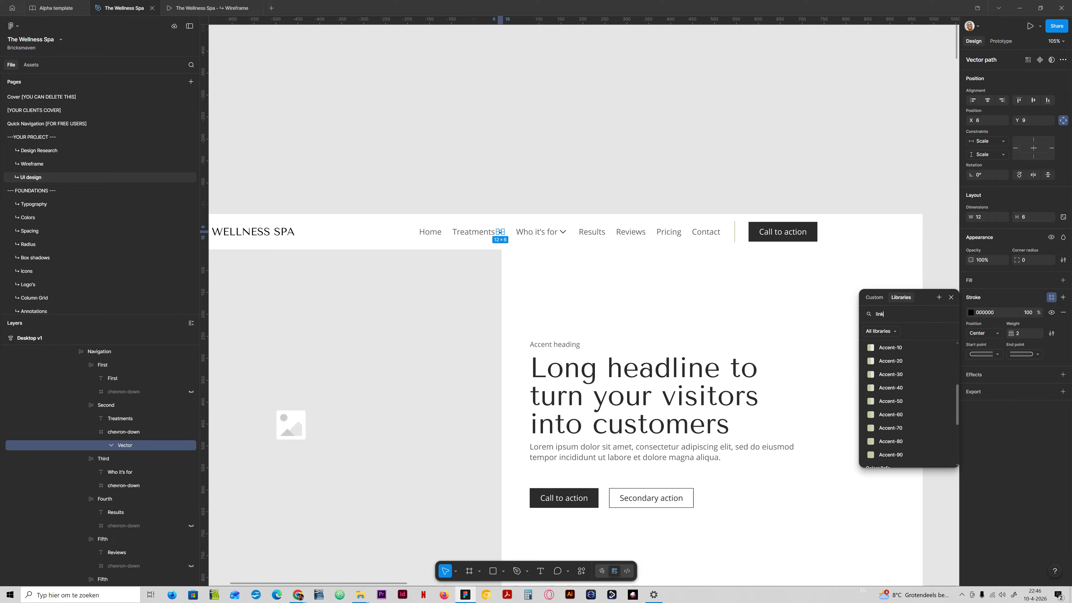
pyautogui.scroll(8, 907, 417)
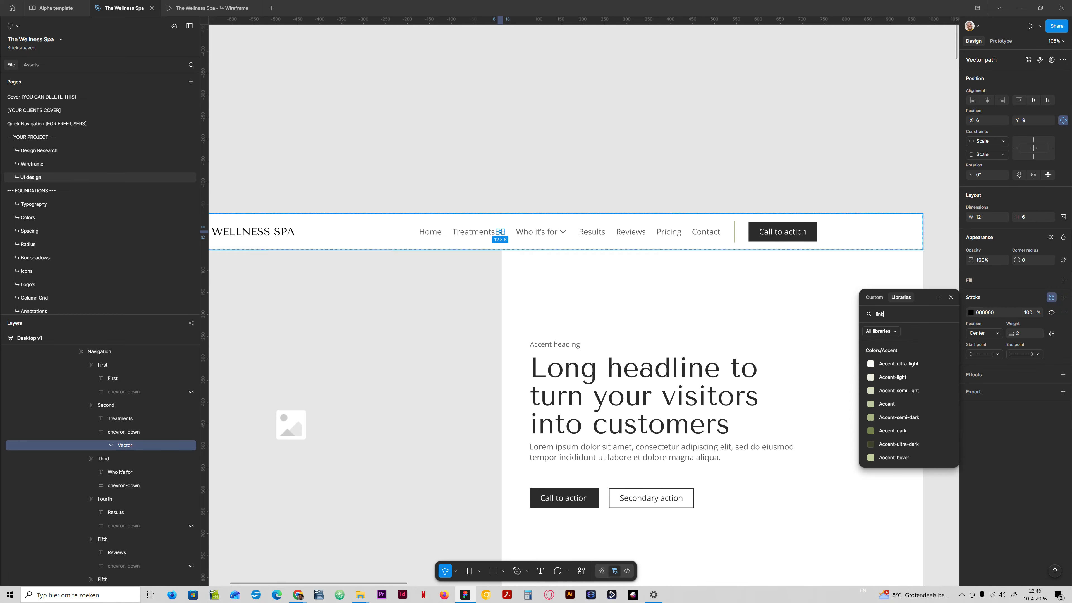
# - Compare the stroke color styles of the Who it's for and Treatments chevron vectors
pyautogui.click(540, 232)
pyautogui.click(563, 232)
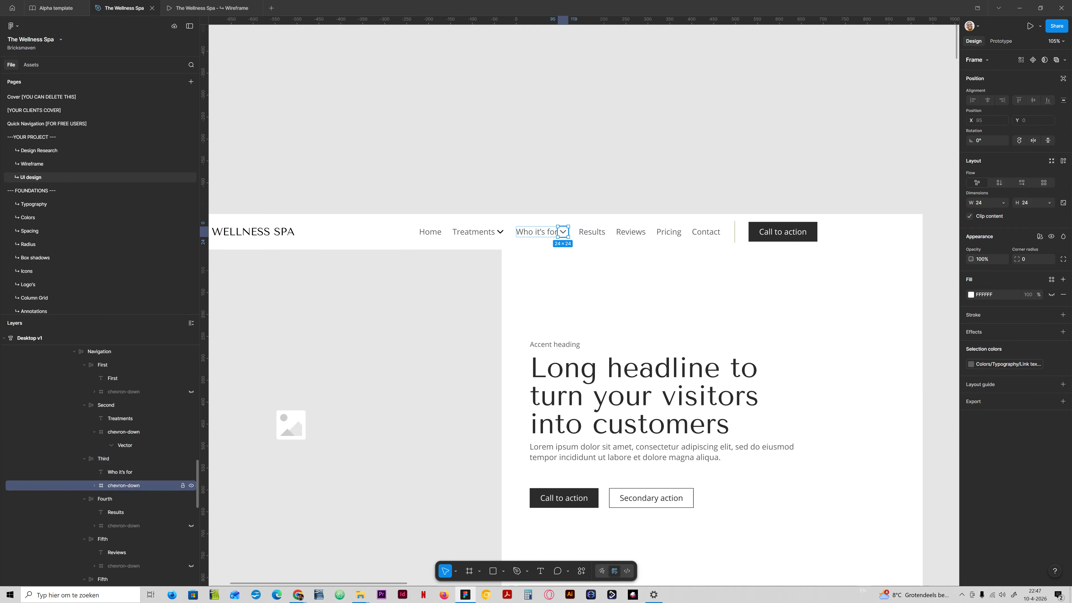
pyautogui.click(94, 485)
pyautogui.click(128, 499)
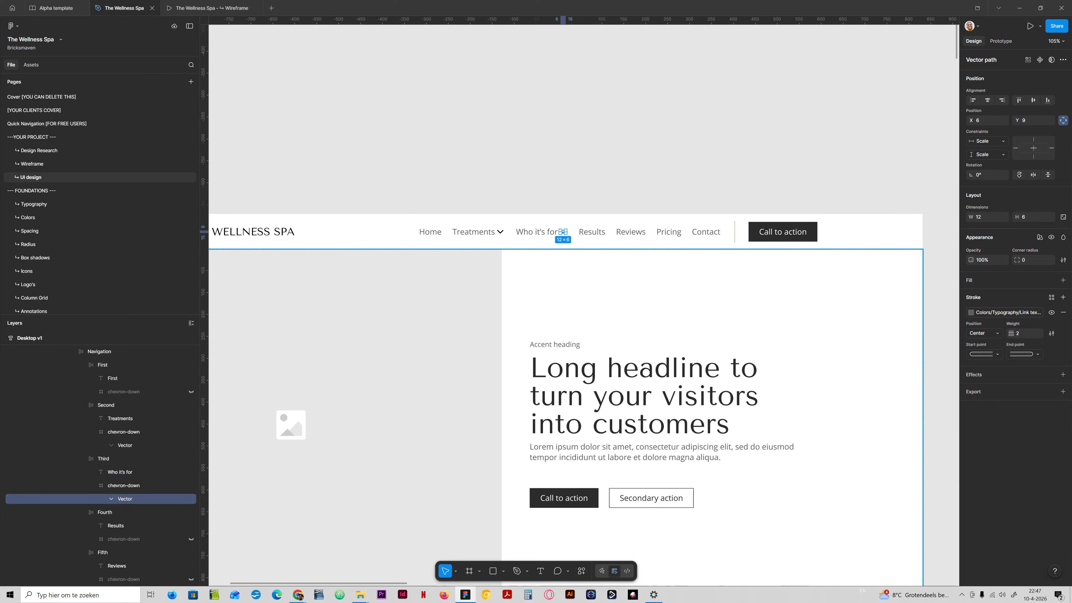
pyautogui.click(1013, 311)
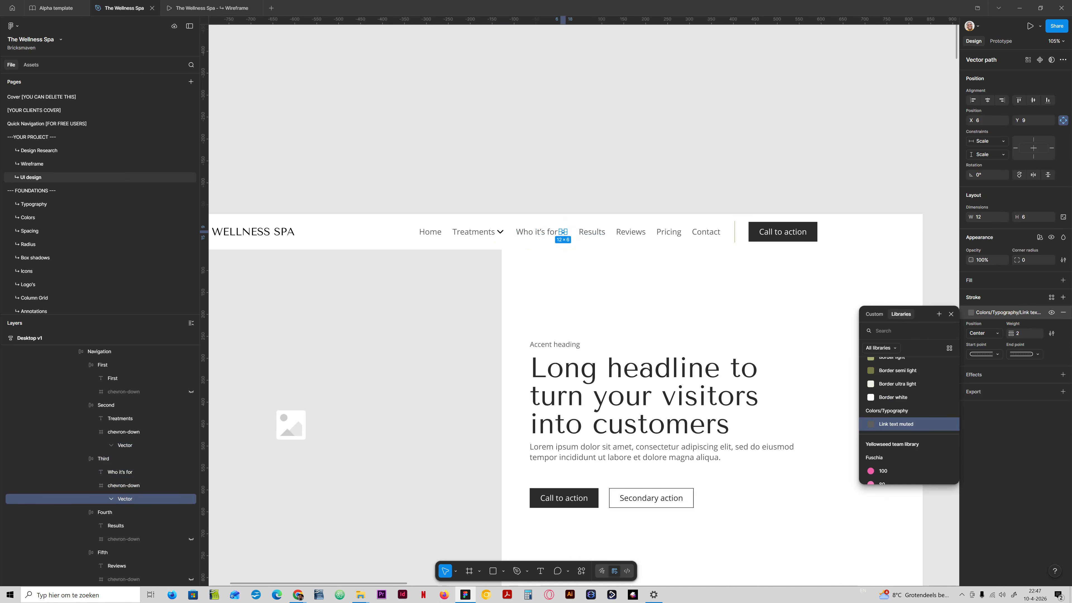
pyautogui.doubleClick(497, 232)
pyautogui.doubleClick(497, 232)
pyautogui.doubleClick(499, 232)
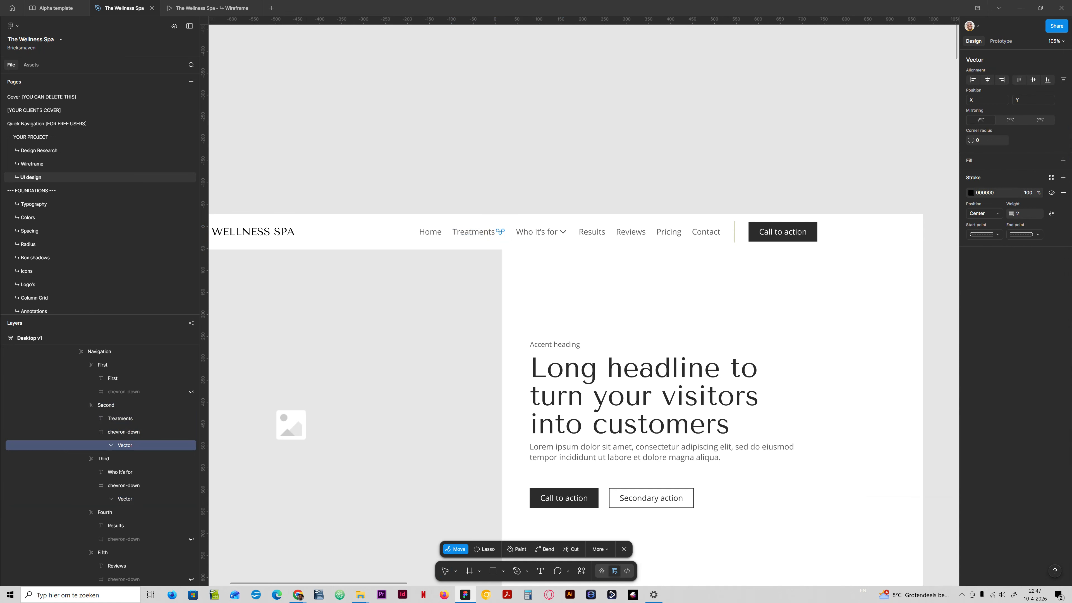
pyautogui.click(1051, 178)
pyautogui.scroll(-5, 907, 275)
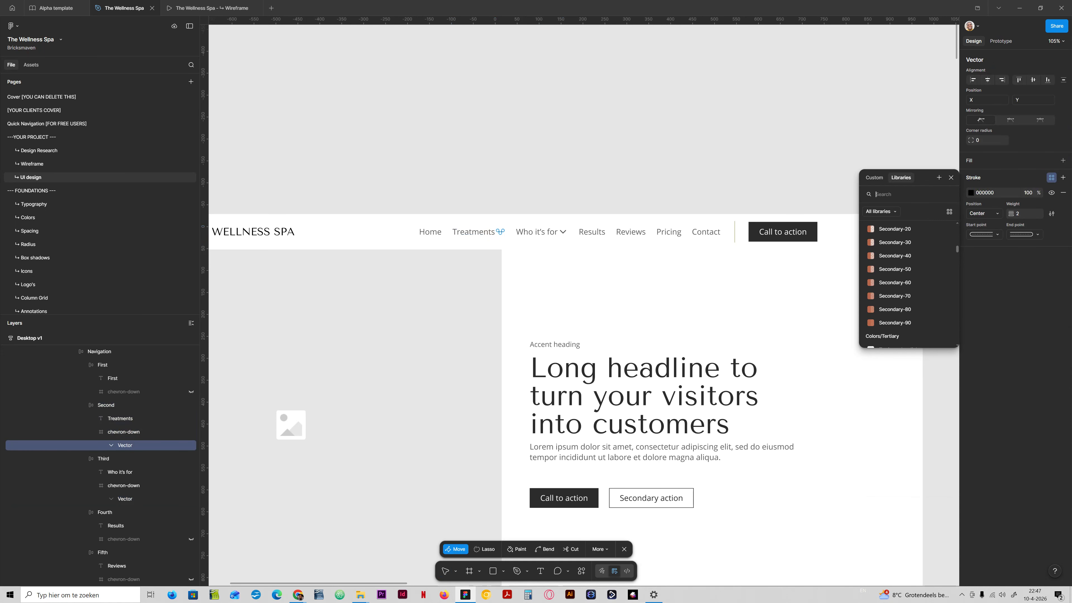
pyautogui.scroll(-10, 907, 275)
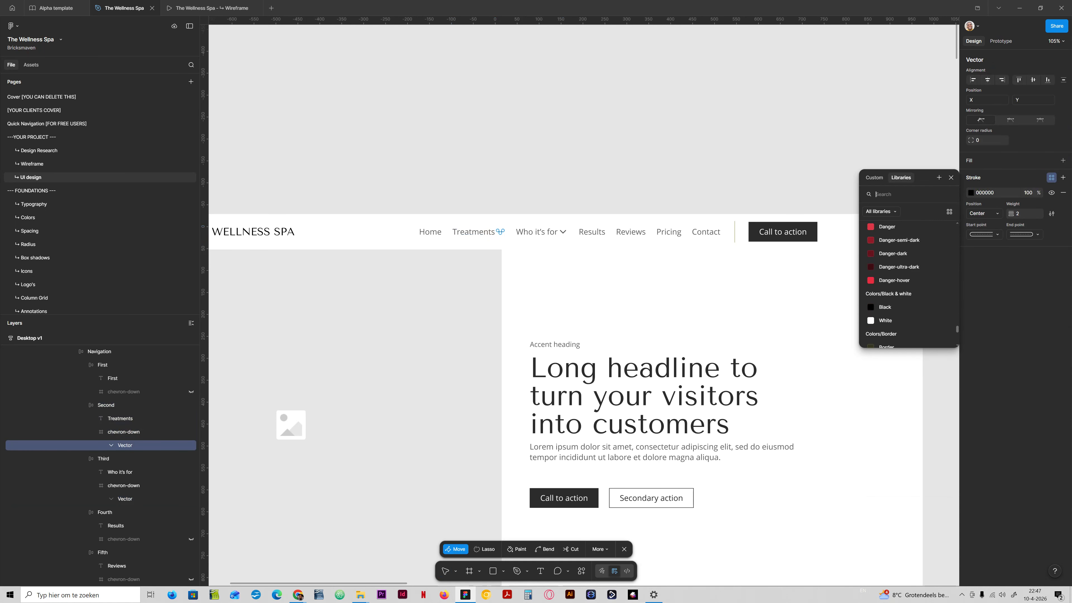
pyautogui.scroll(-4, 908, 274)
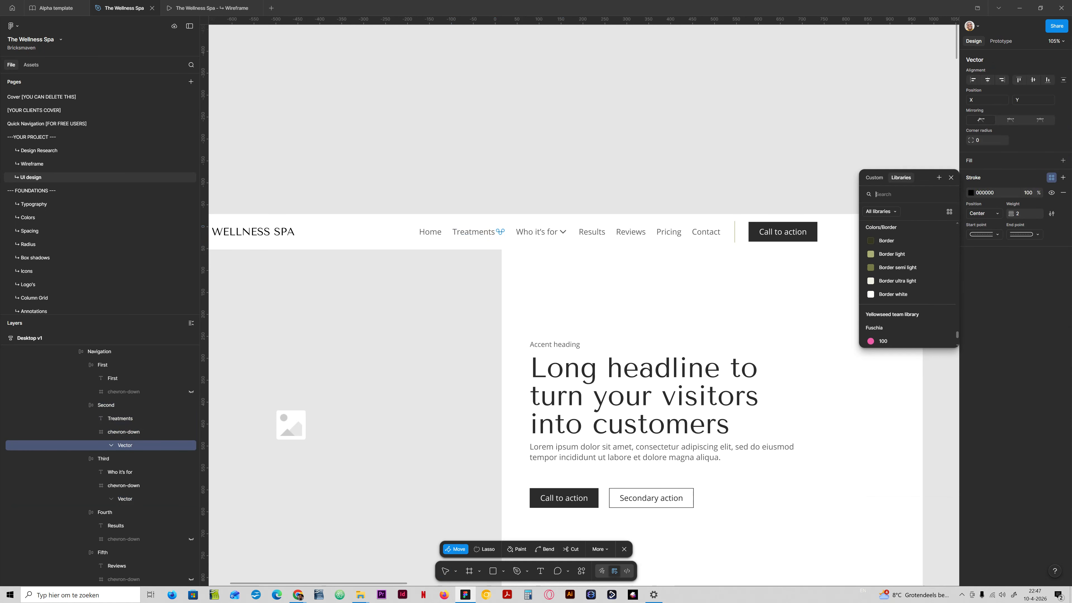
pyautogui.scroll(6, 908, 275)
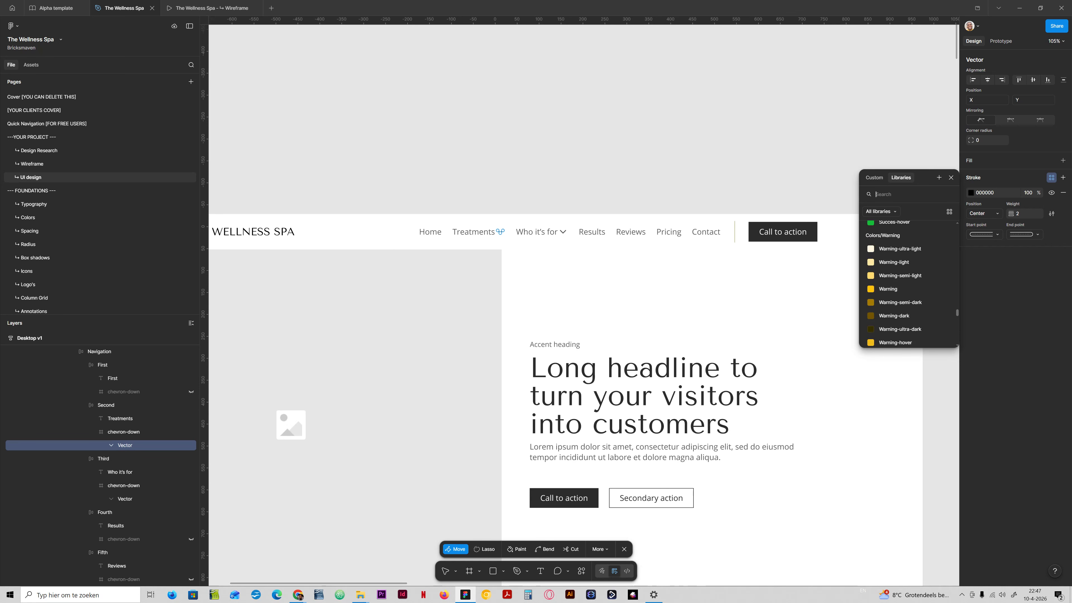
pyautogui.click(89, 486)
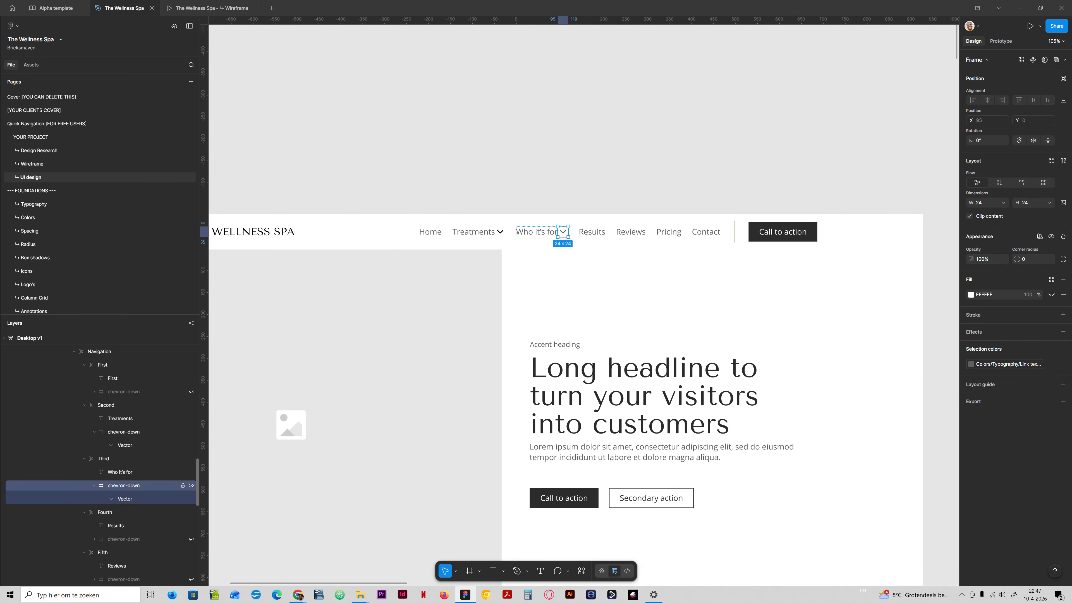
pyautogui.click(94, 485)
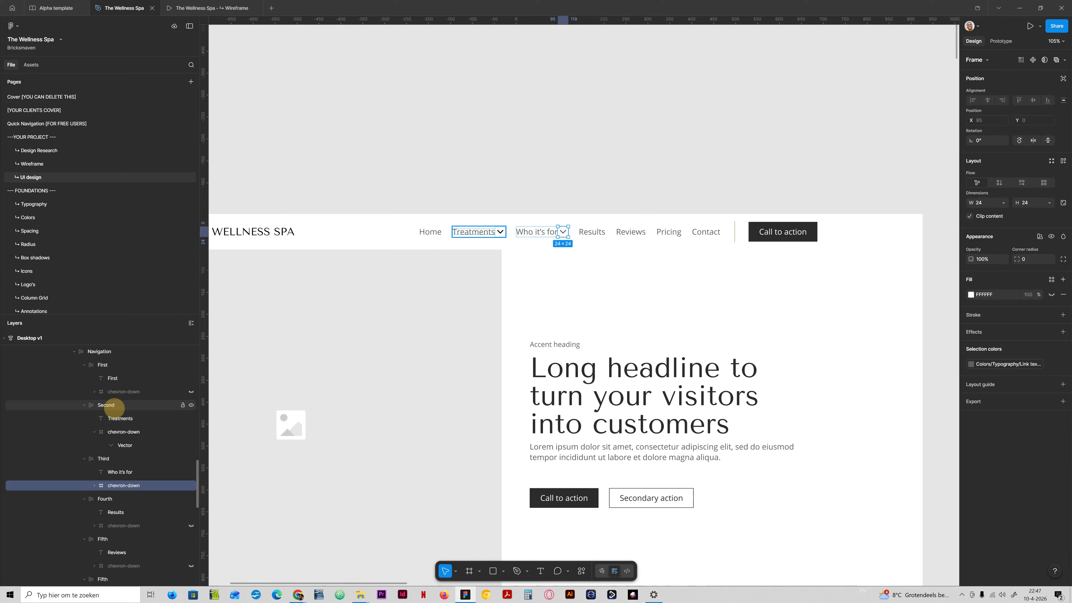
pyautogui.click(111, 405)
pyautogui.hotkey('ctrl', 'v')
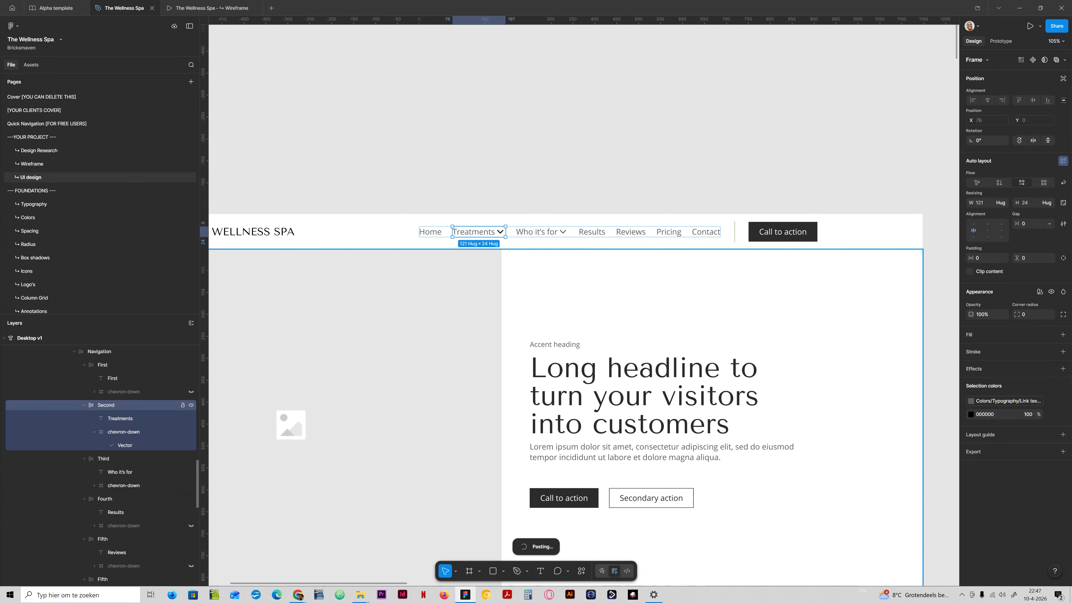
pyautogui.hotkey('ctrl', 'z')
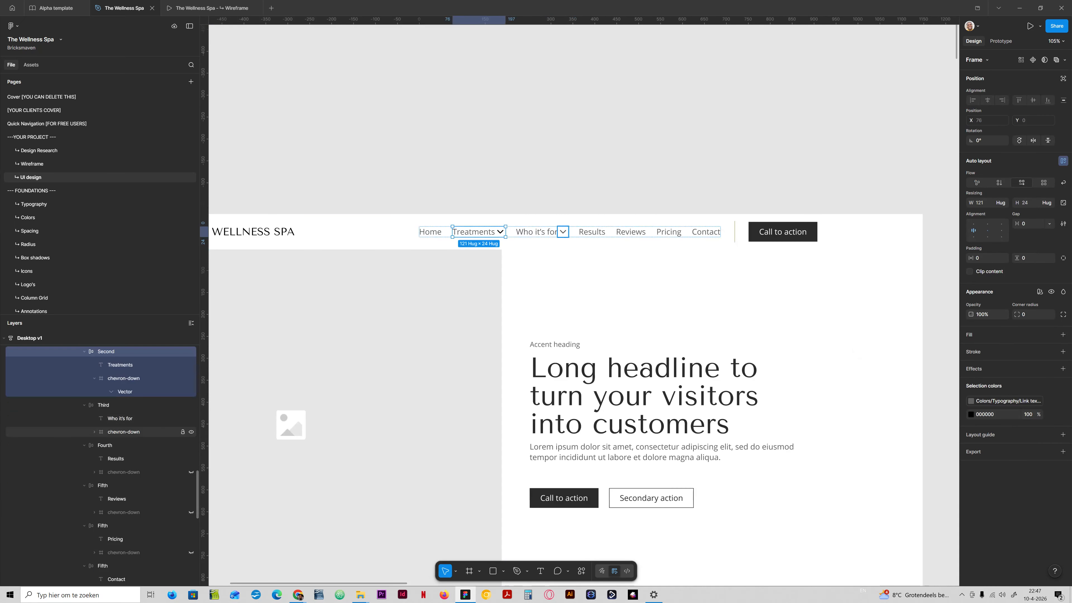
# - Replace the Treatments chevron with a pasted copy of the Who it's for chevron, deleting the old one
pyautogui.click(123, 432)
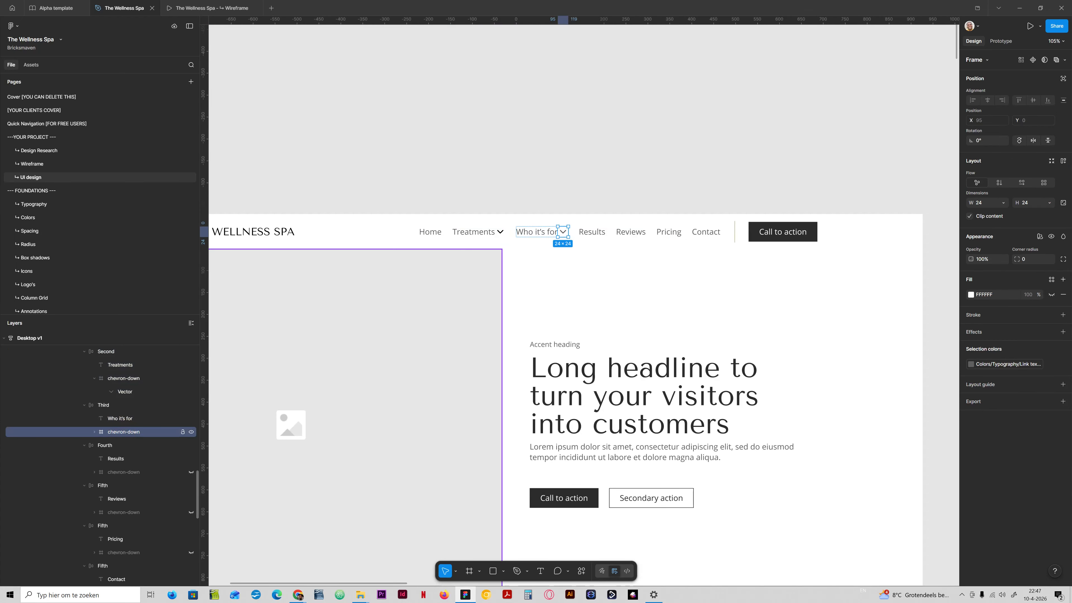
pyautogui.click(106, 351)
pyautogui.hotkey('ctrl', 'v')
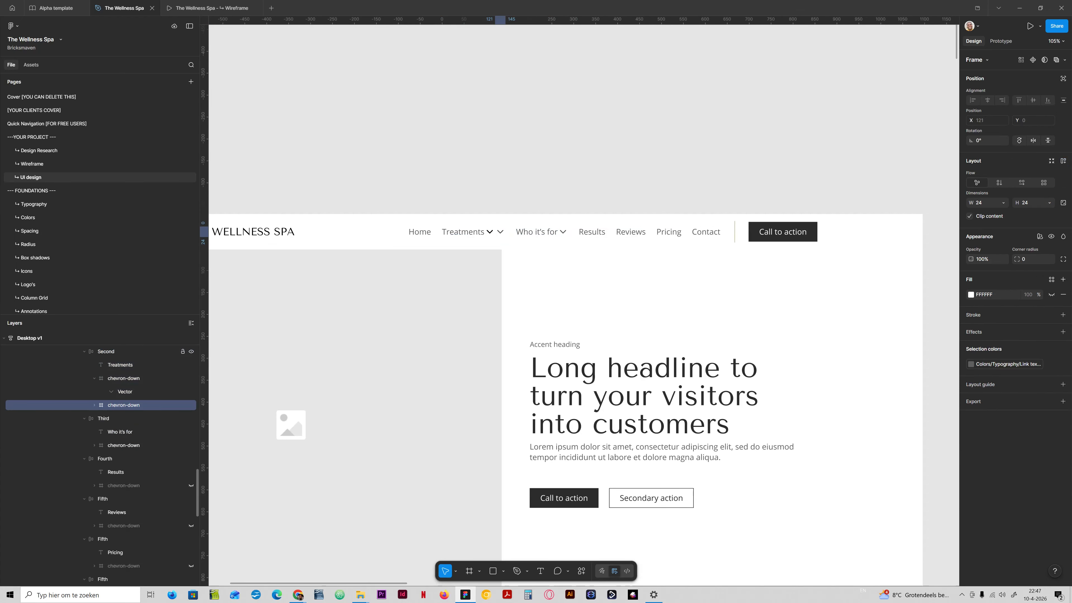
pyautogui.click(124, 378)
pyautogui.press('Delete')
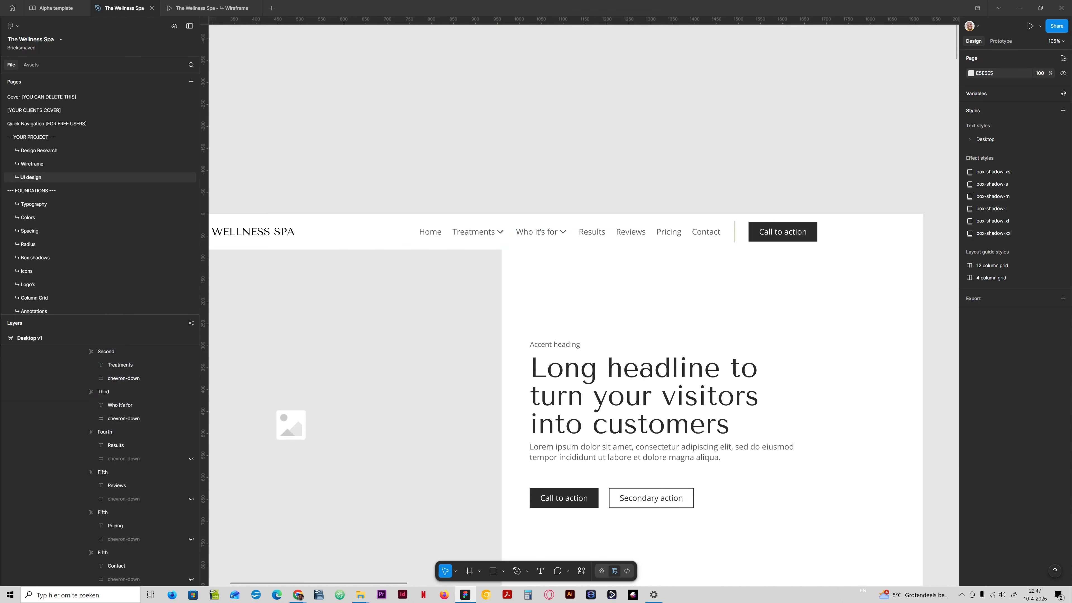
# - Apply the space-xs spacing variable as the inner gap of the Treatments and Who it's for links
pyautogui.click(104, 391)
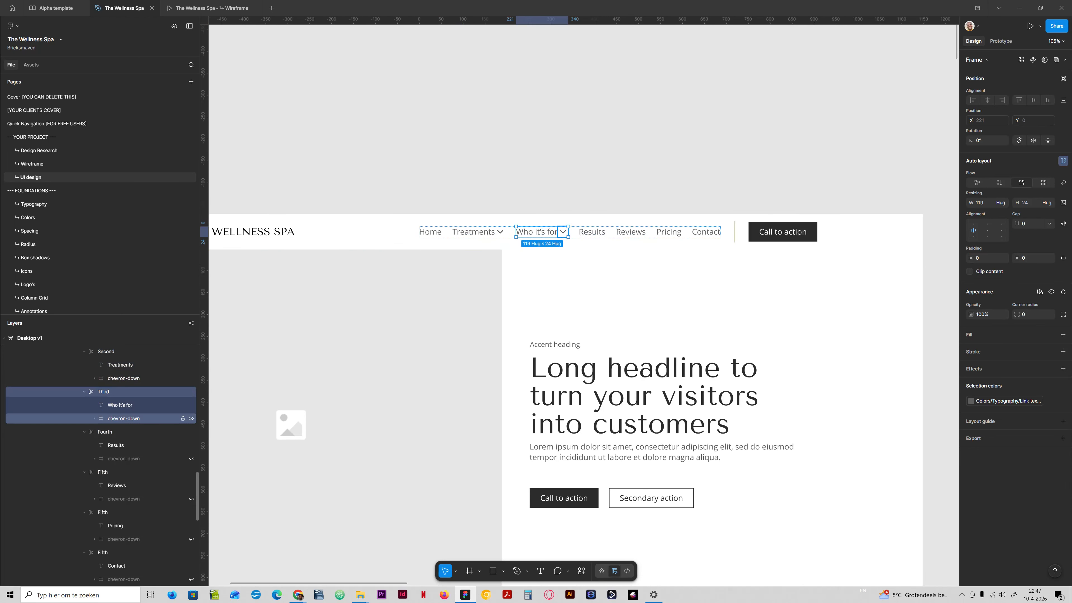
pyautogui.scroll(1, 101, 443)
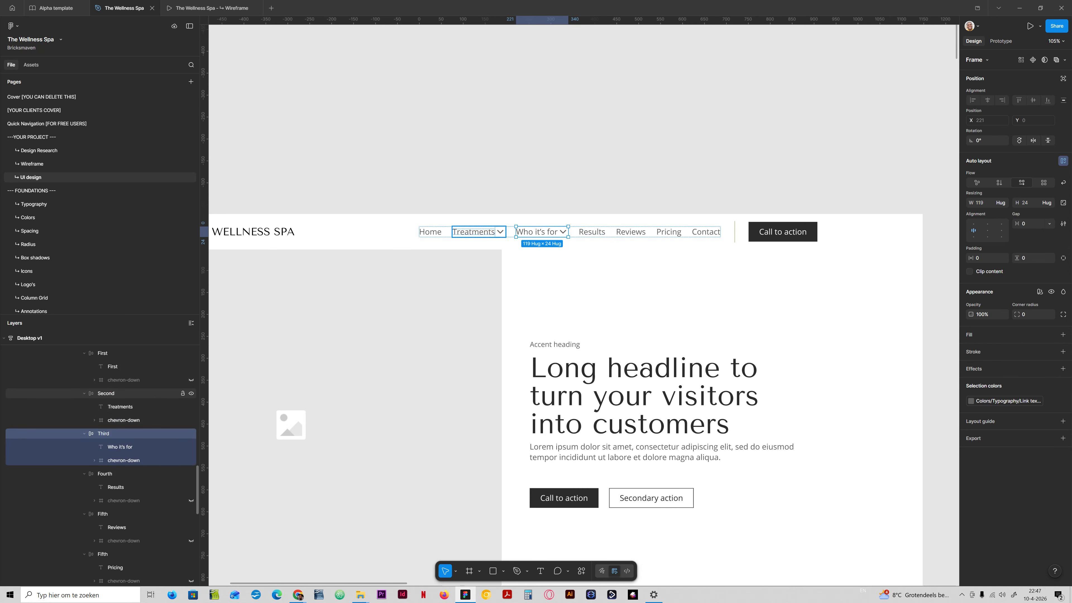
pyautogui.keyDown('shift'); pyautogui.click(106, 393); pyautogui.keyUp('shift')
pyautogui.click(1049, 224)
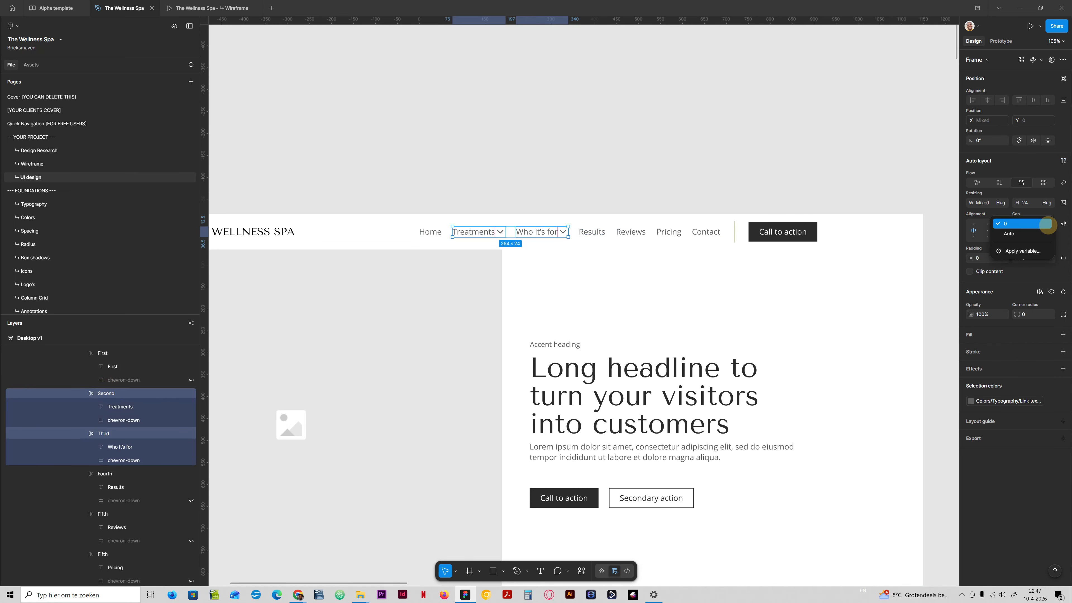
pyautogui.click(1035, 250)
pyautogui.write('space')
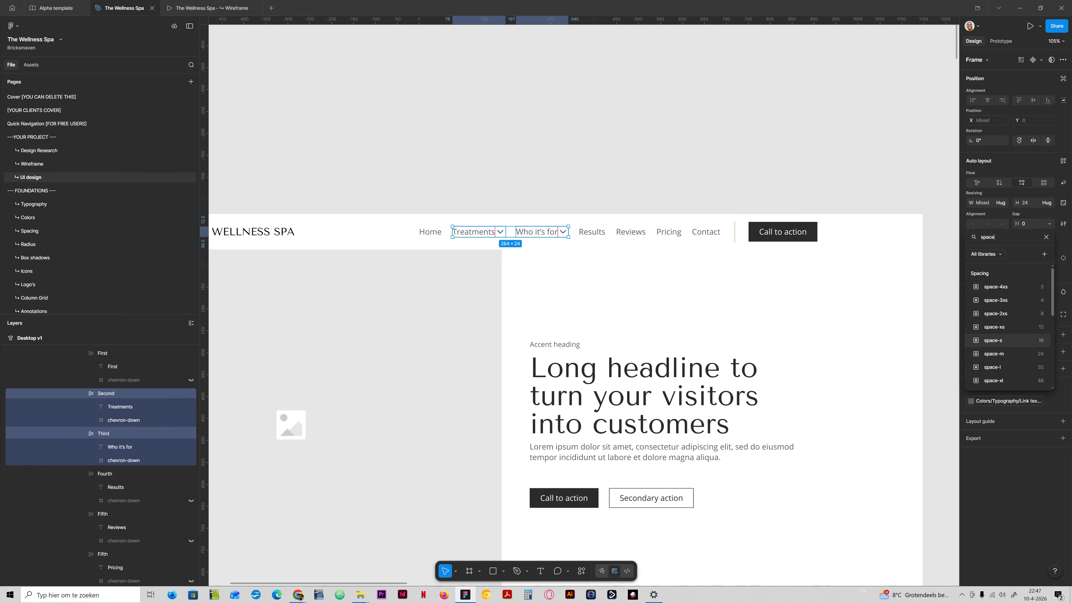
pyautogui.click(1024, 328)
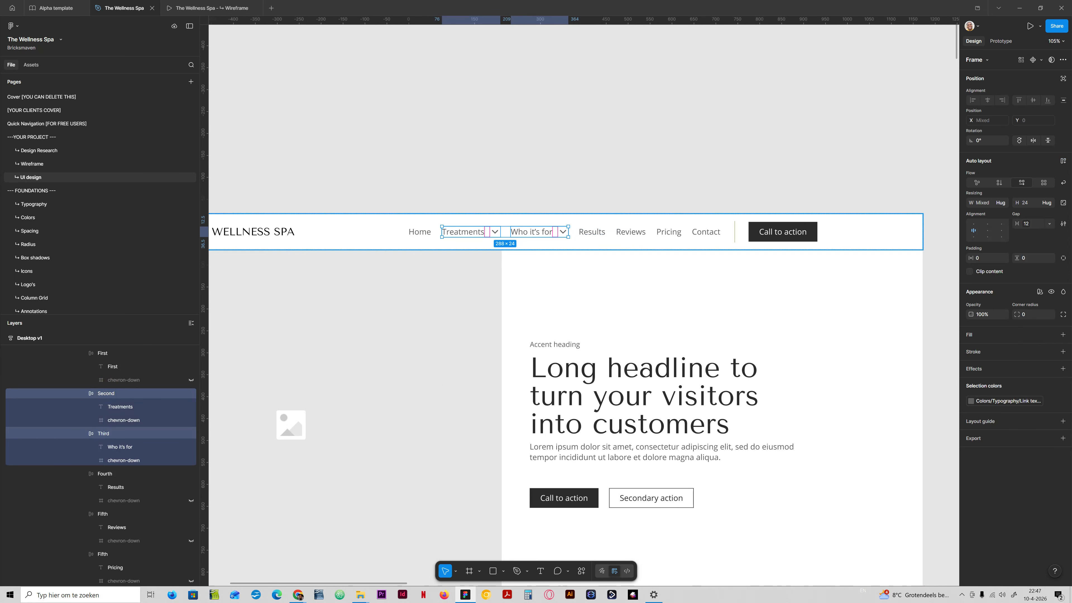
# - Set the inner gap of the Treatments and Who it's for links to the space-3xs spacing variable
pyautogui.click(577, 182)
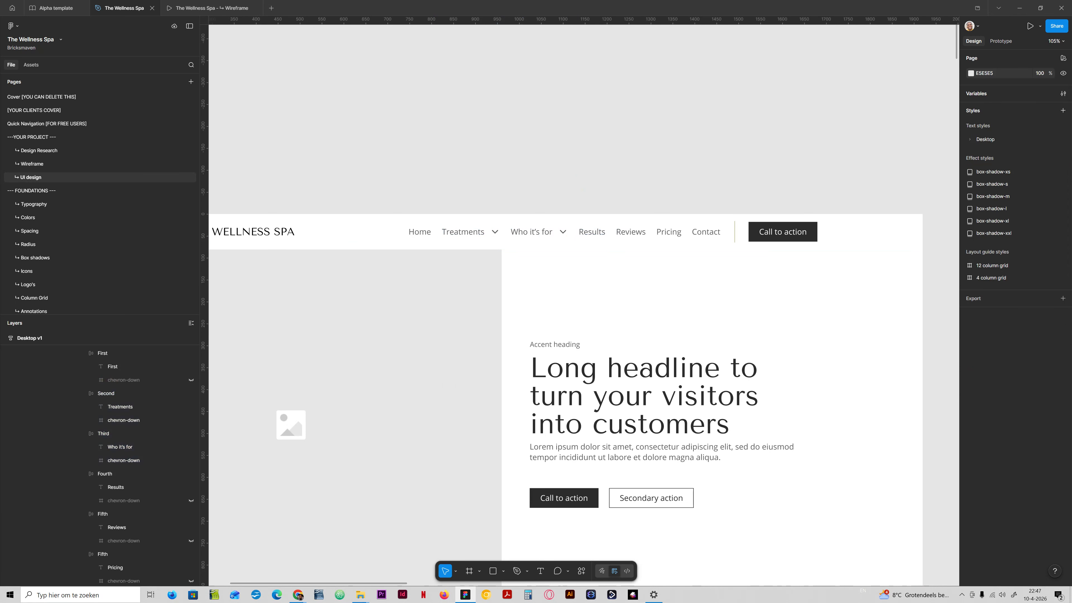
pyautogui.hotkey('ctrl', 'z')
pyautogui.click(1049, 223)
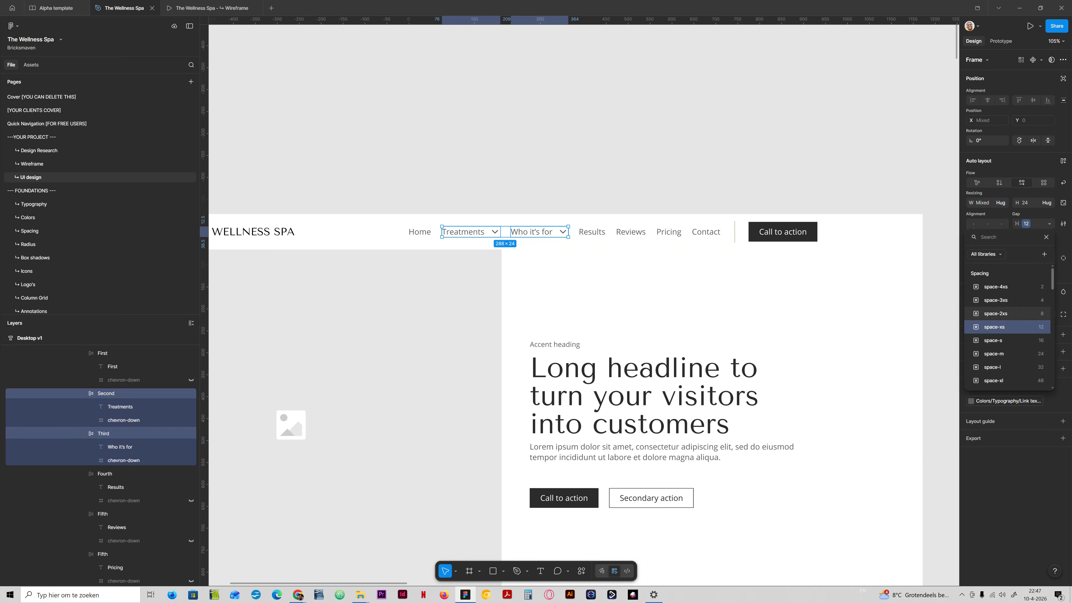
pyautogui.click(1033, 299)
pyautogui.click(509, 156)
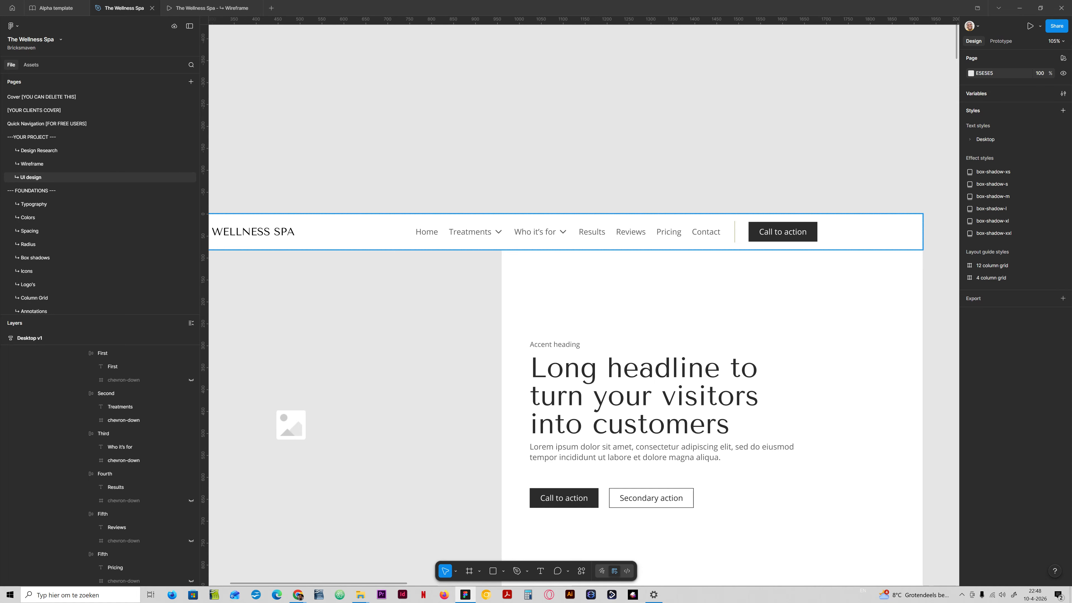
# - Apply the Border ultra light stroke color style to the vertical divider line before the call to action button
pyautogui.click(735, 232)
pyautogui.click(1010, 277)
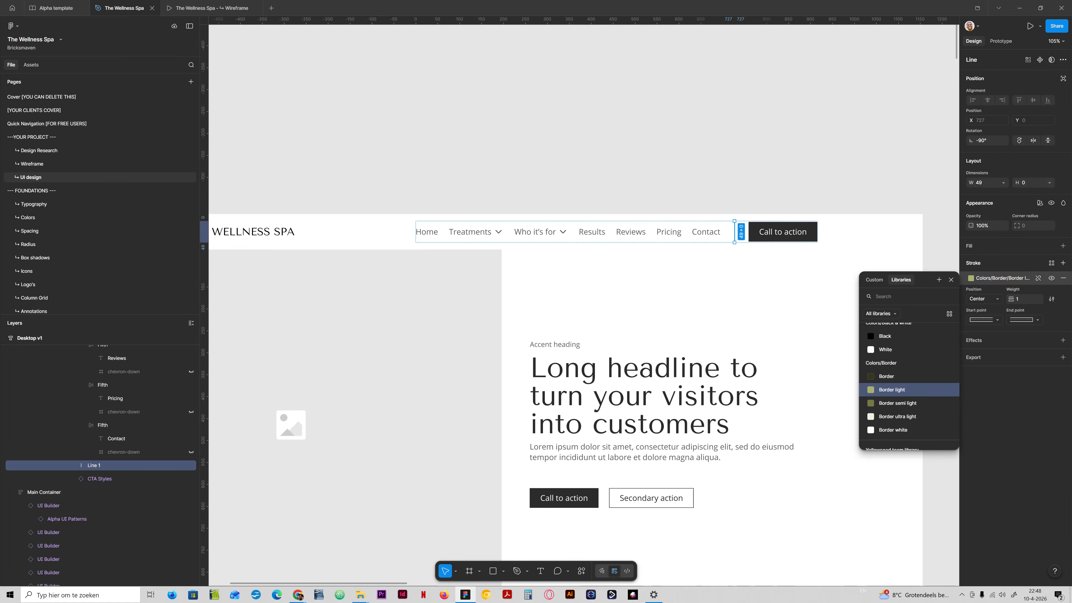
pyautogui.write('bor')
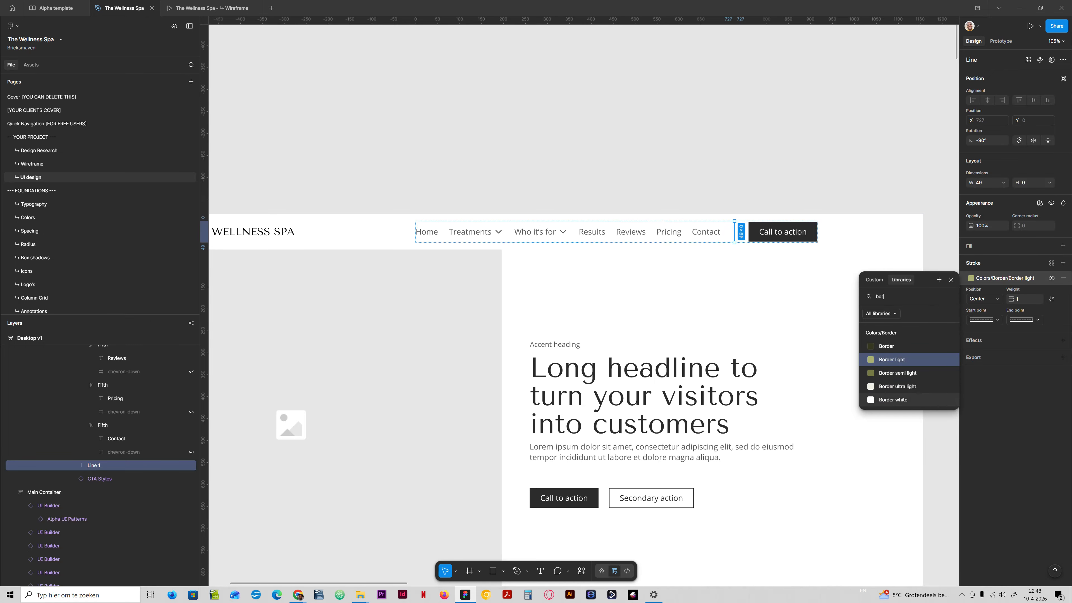
pyautogui.click(881, 385)
pyautogui.click(753, 191)
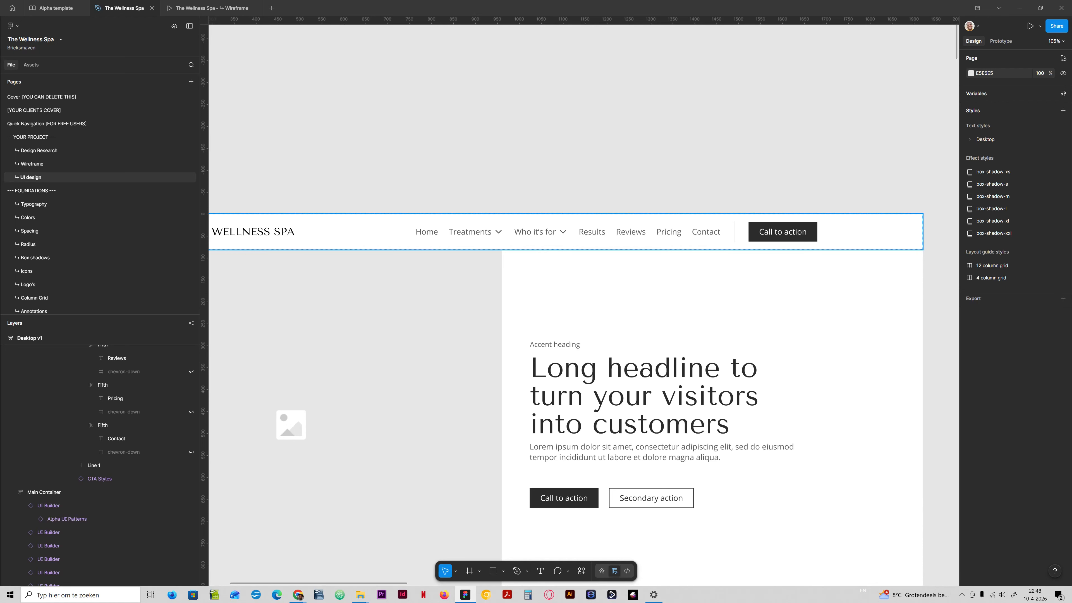
# - Inspect the desktop header container's layer structure and its nested Container and Logo layers
pyautogui.click(536, 224)
pyautogui.moveTo(591, 166); pyautogui.dragTo(717, 203)
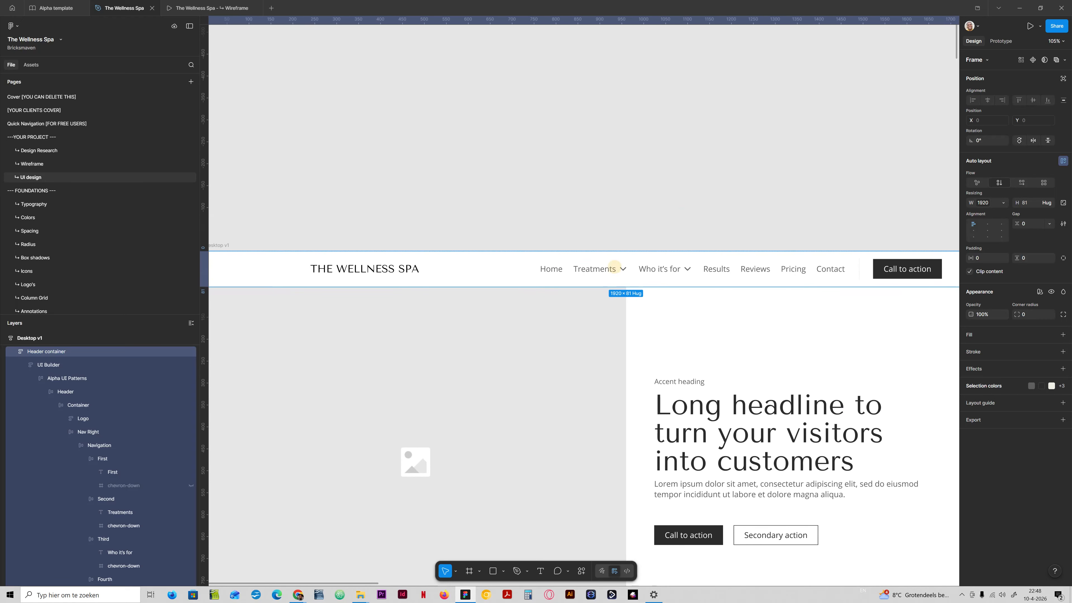
pyautogui.click(78, 405)
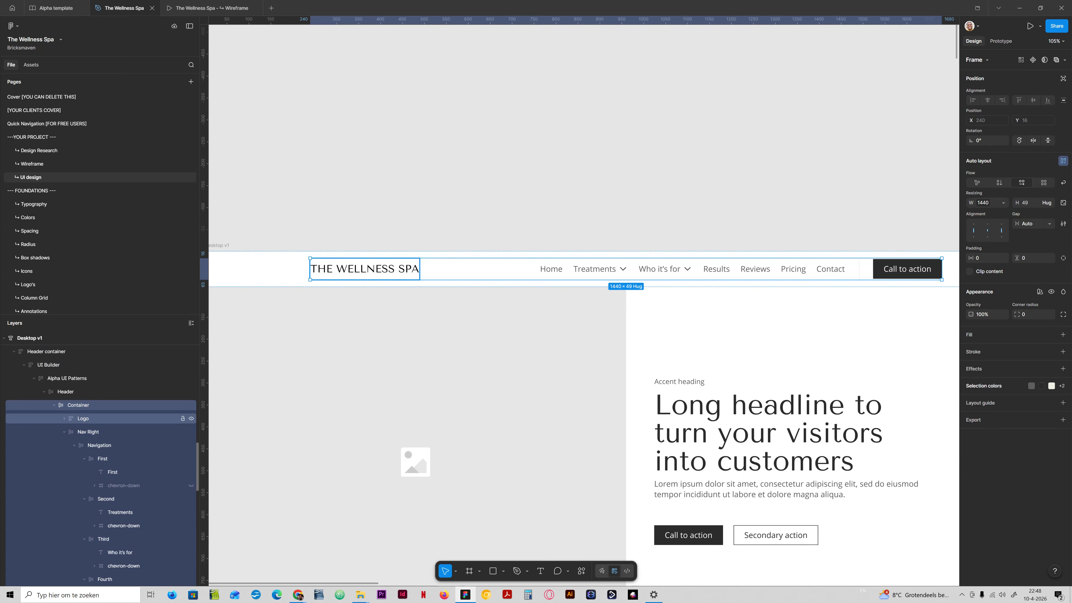
pyautogui.click(54, 405)
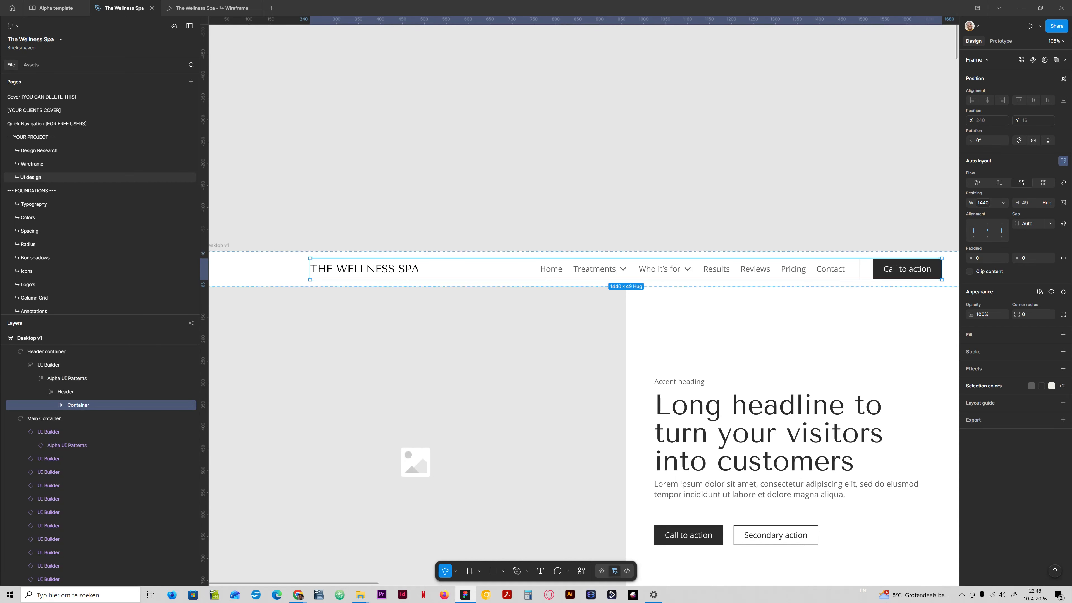
pyautogui.click(277, 273)
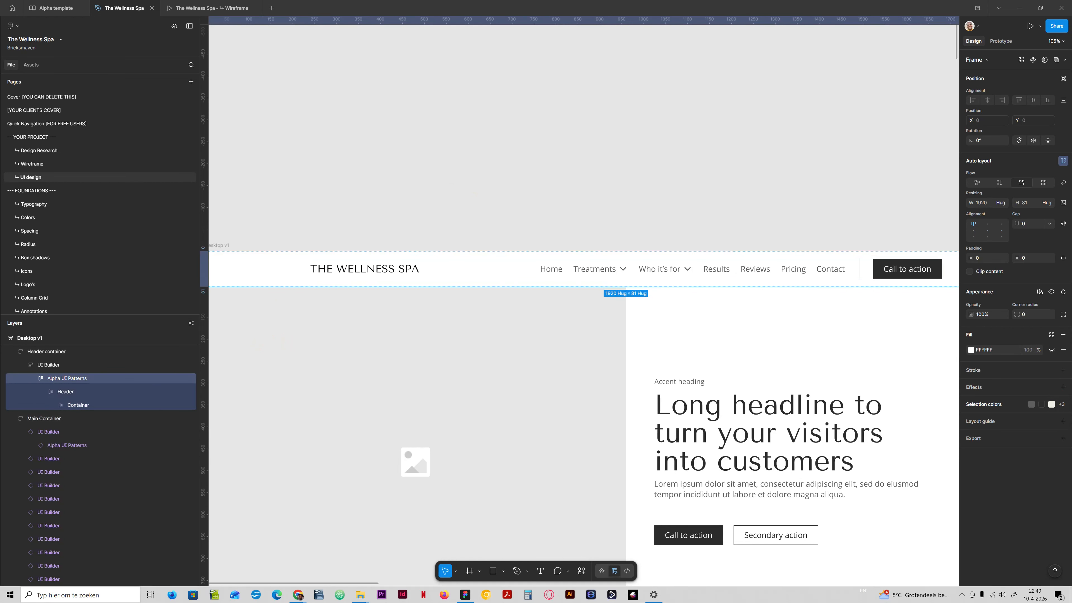
pyautogui.click(671, 228)
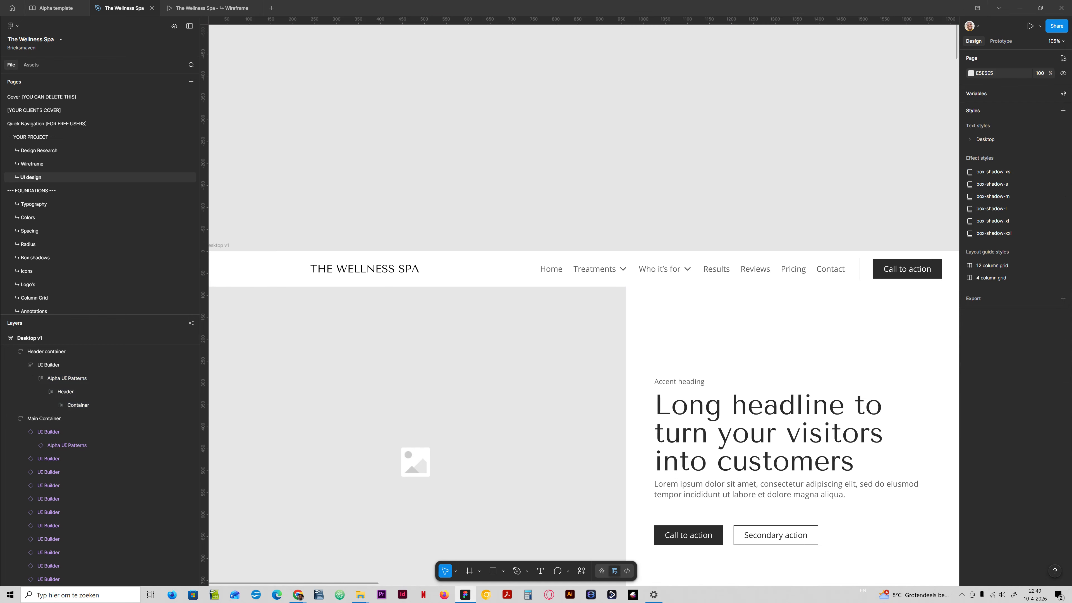
pyautogui.hotkey('ctrl', '-')
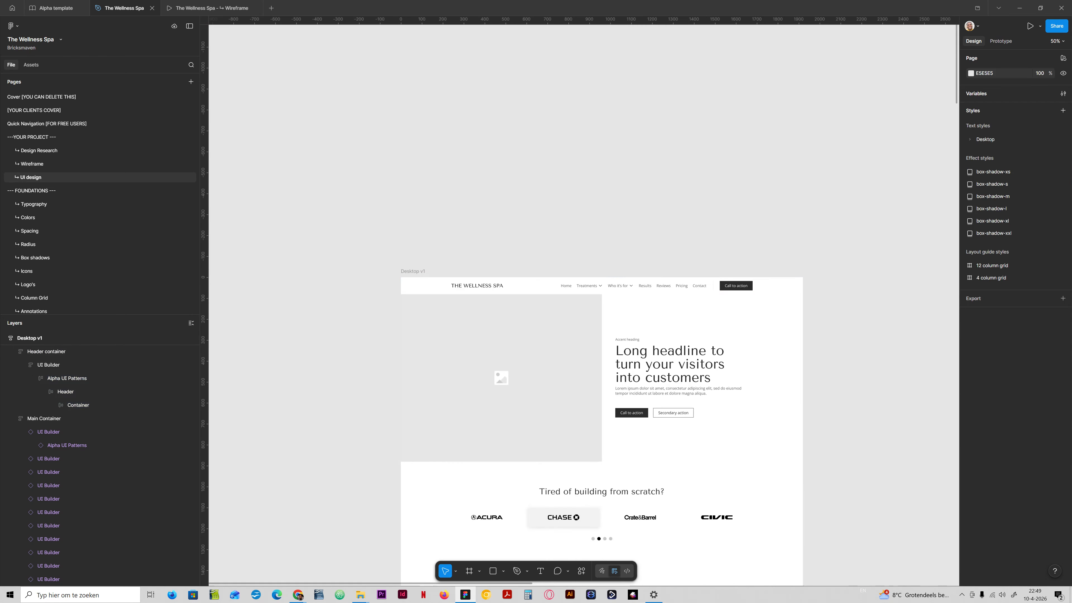
pyautogui.moveTo(710, 256); pyautogui.dragTo(654, 283)
pyautogui.click(652, 317)
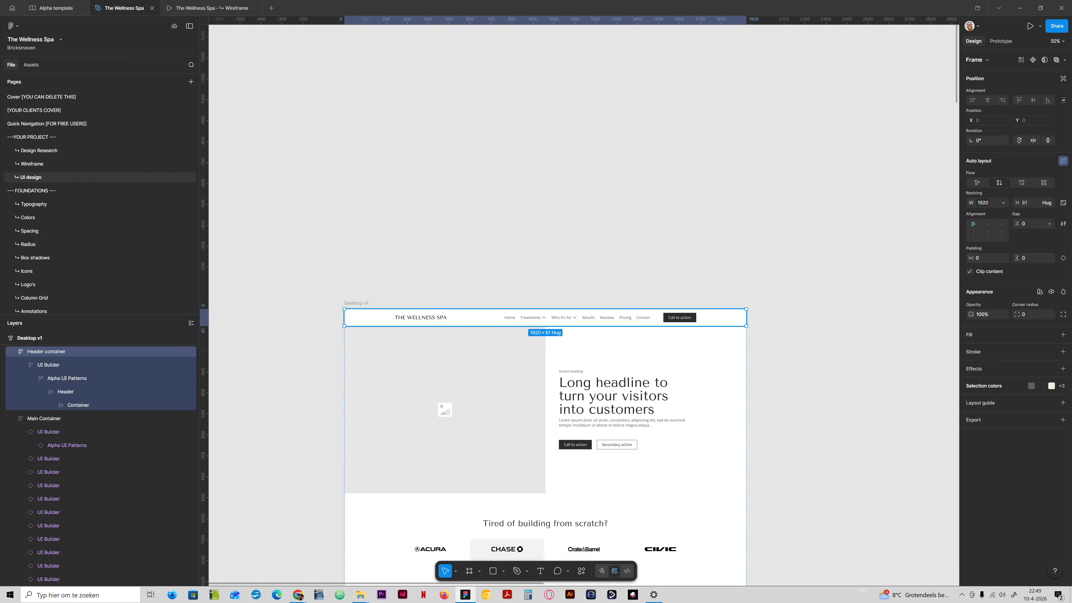
pyautogui.click(481, 319)
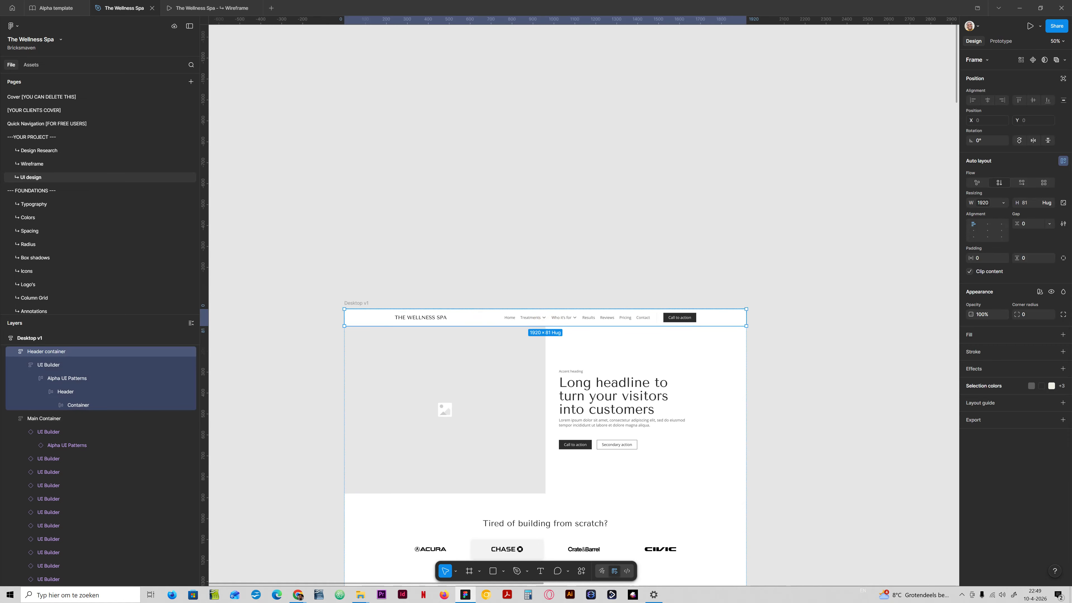
pyautogui.click(536, 293)
pyautogui.moveTo(665, 289); pyautogui.dragTo(580, 286)
# - Copy the mobile header from the Wireframe page and paste it above the desktop frame on the UI design page
pyautogui.click(76, 163)
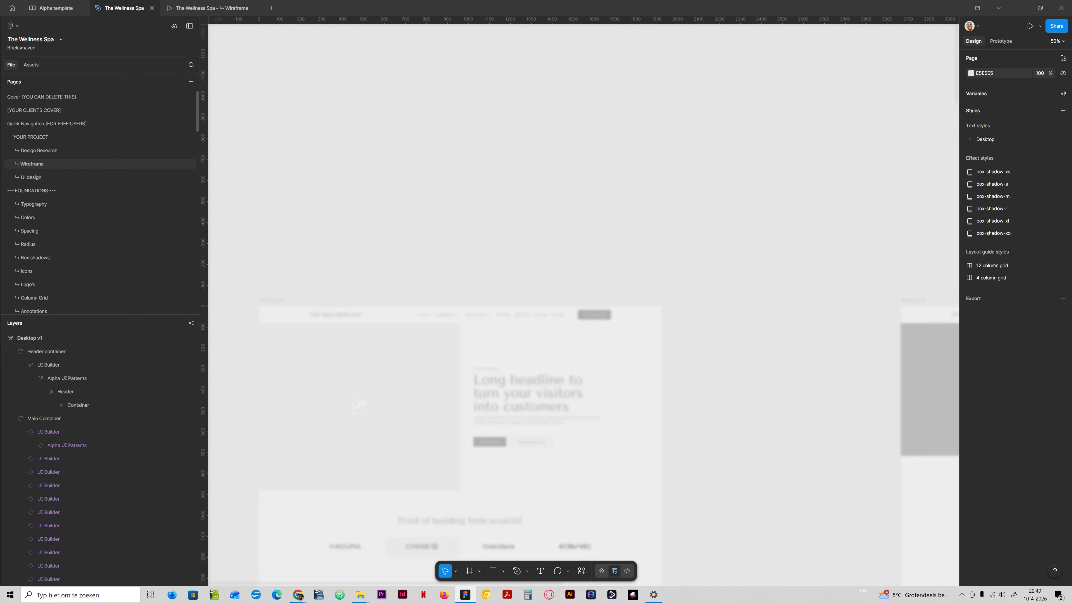
pyautogui.scroll(10, 586, 193)
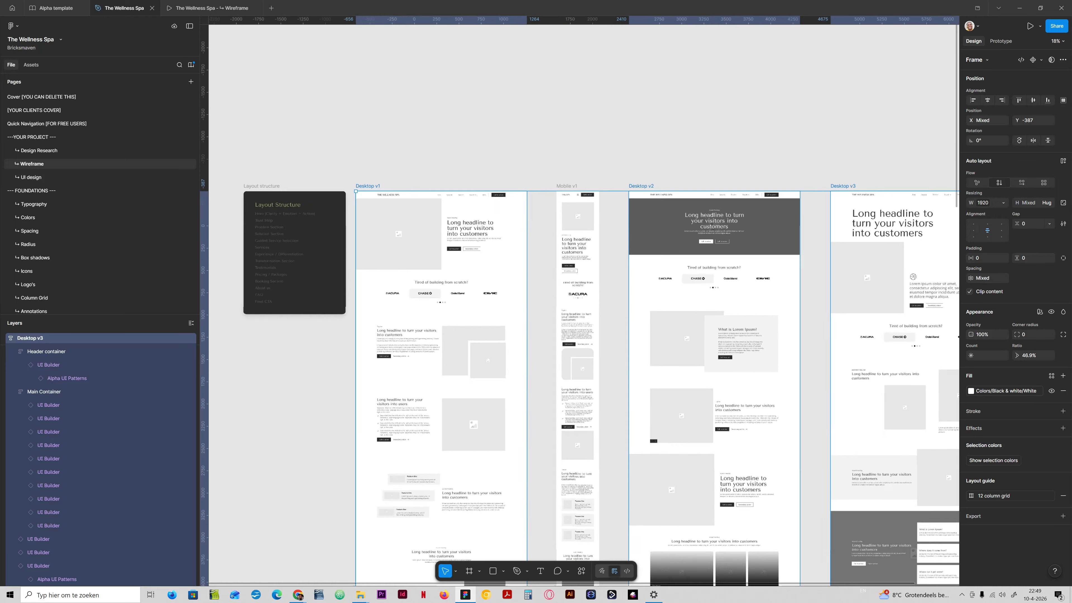
pyautogui.click(531, 198)
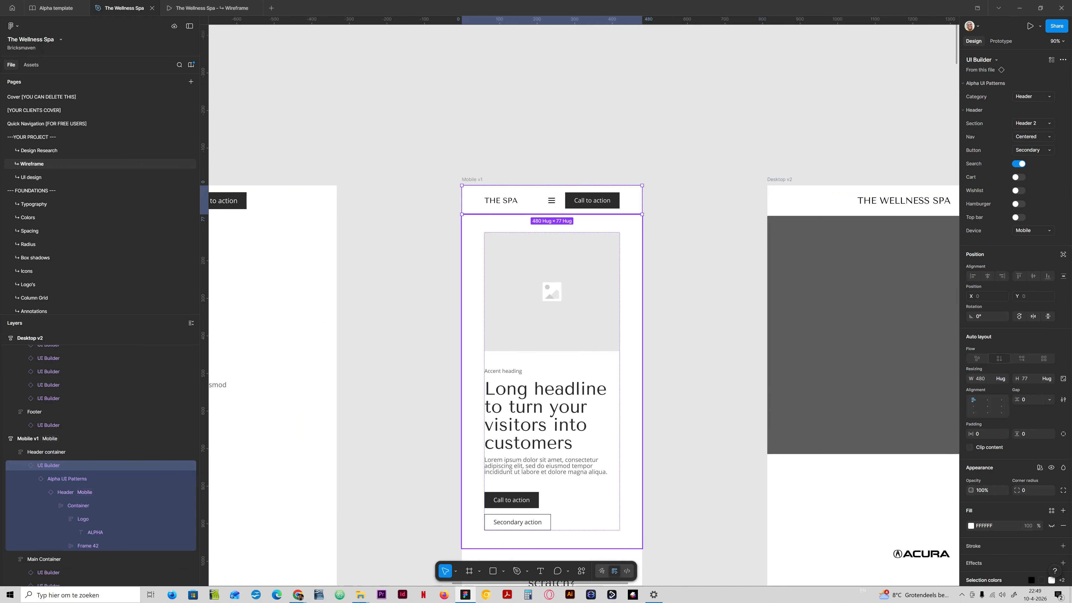
pyautogui.click(33, 178)
pyautogui.click(31, 176)
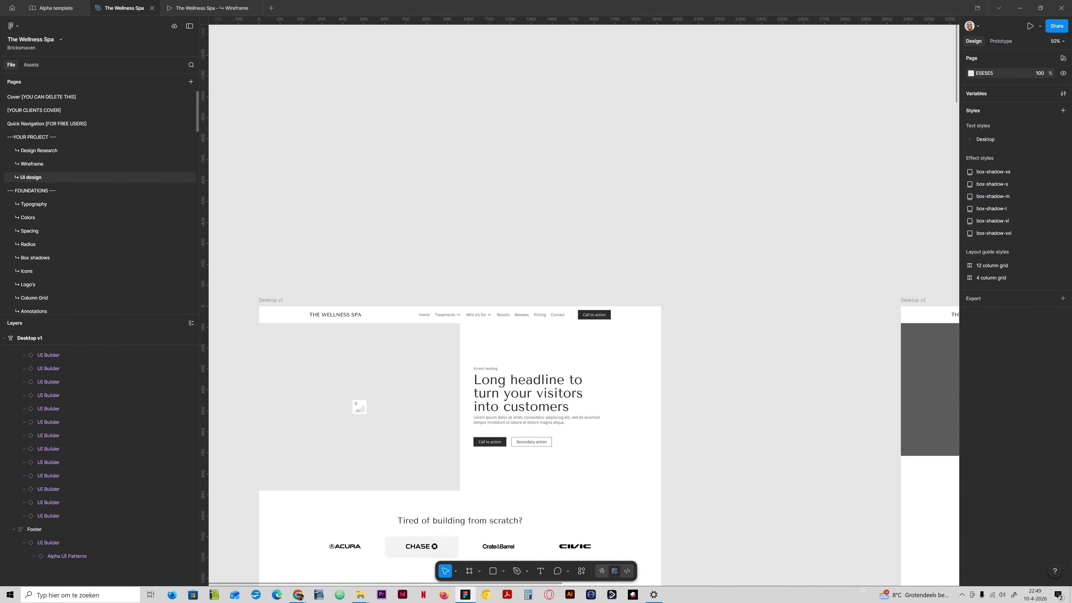
pyautogui.click(679, 279)
pyautogui.hotkey('ctrl', 'v')
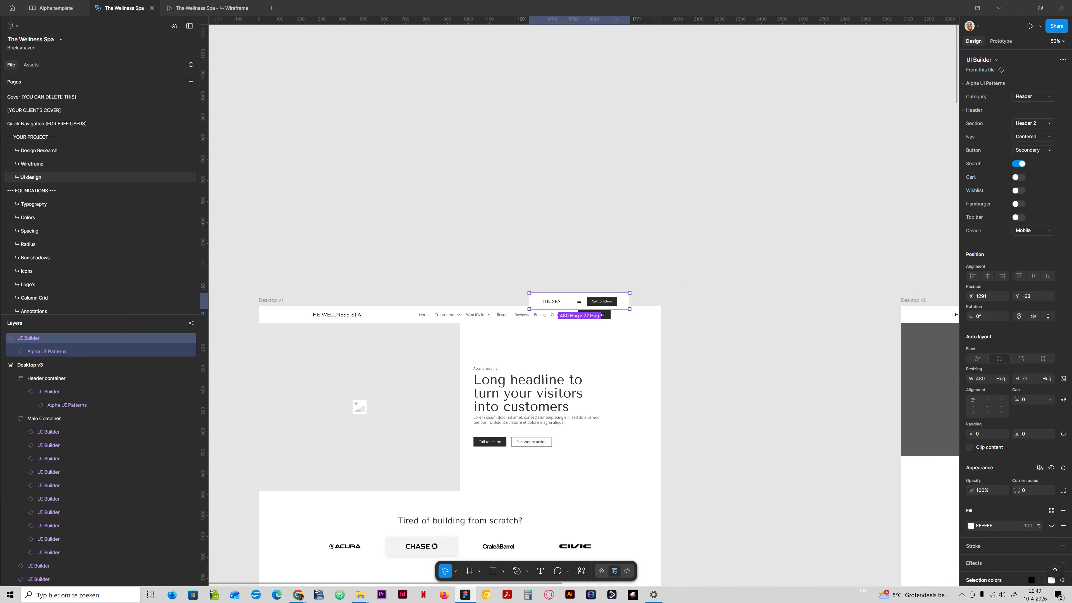
pyautogui.moveTo(580, 300); pyautogui.dragTo(558, 92)
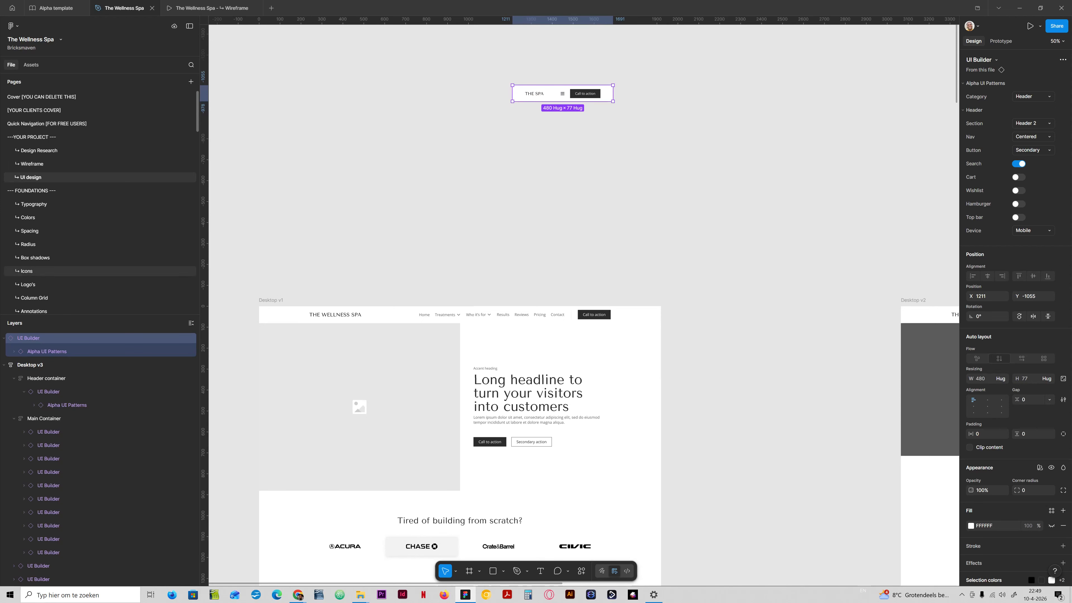
# - Copy the mobile section frame from the Basic Frames page and paste it beside the mobile header on the UI design page
pyautogui.scroll(-5, 101, 270)
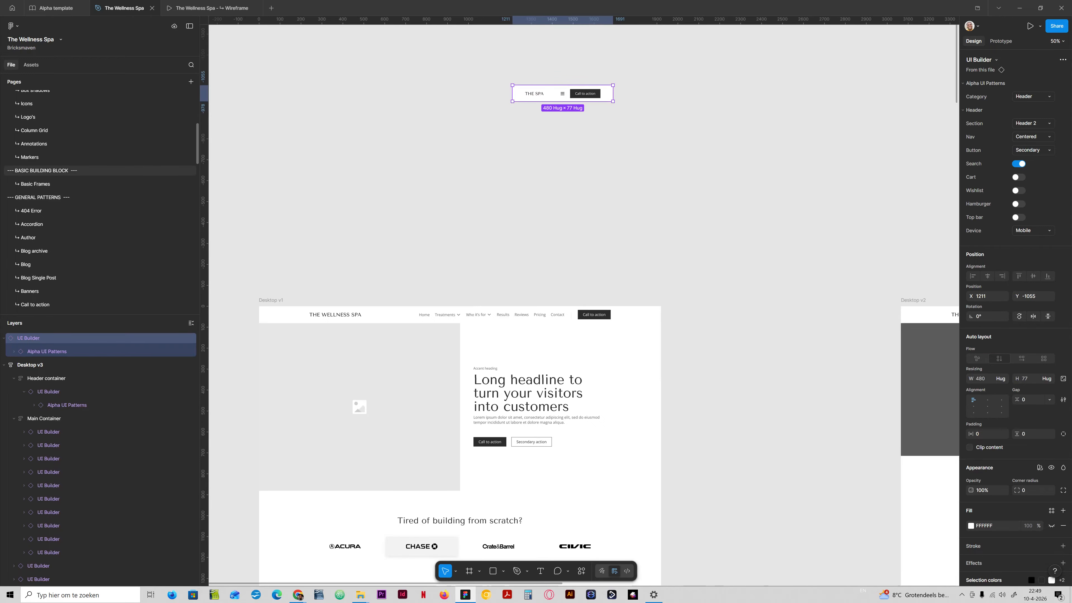
pyautogui.click(35, 184)
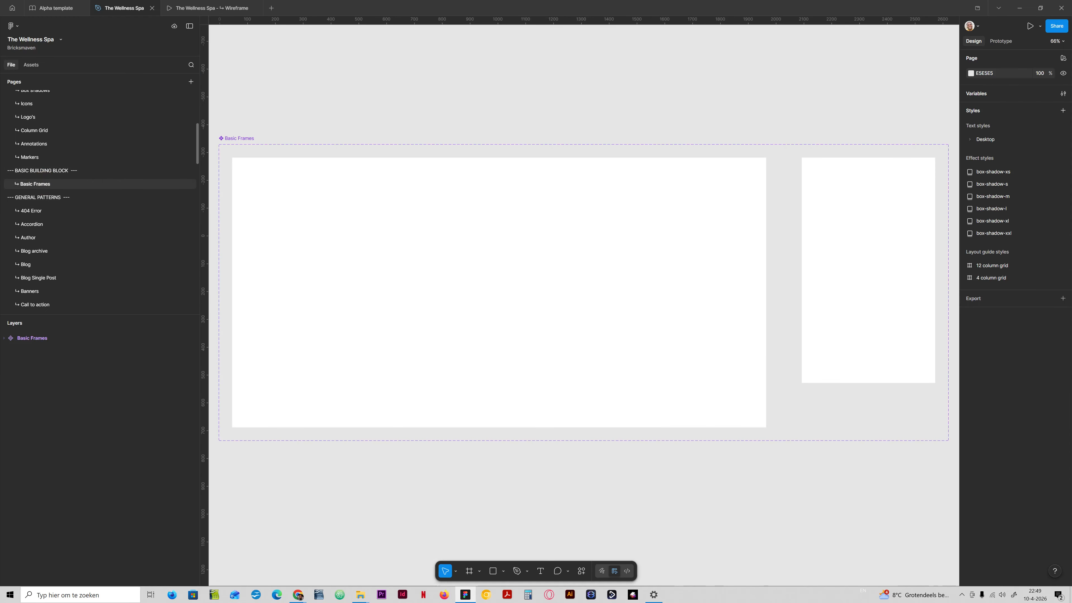
pyautogui.click(854, 162)
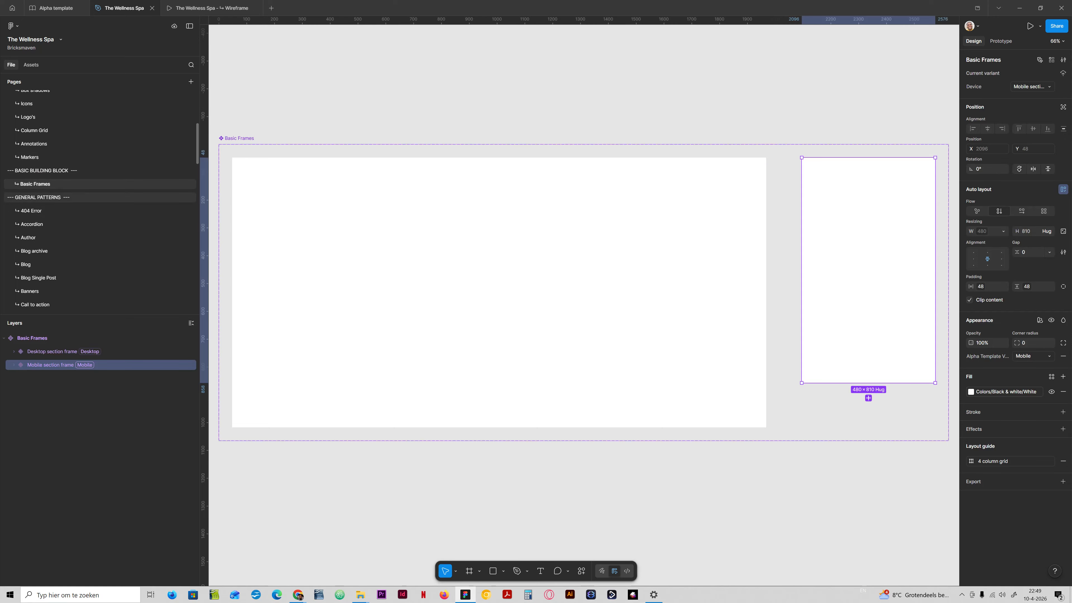
pyautogui.scroll(5, 84, 198)
pyautogui.click(31, 177)
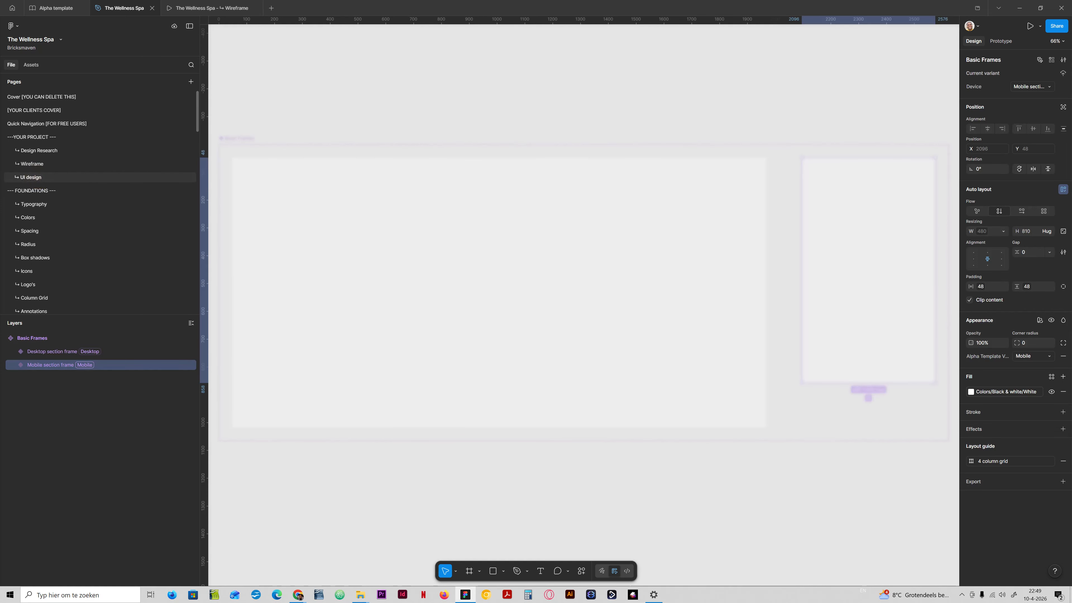
pyautogui.click(585, 200)
pyautogui.hotkey('ctrl', 'v')
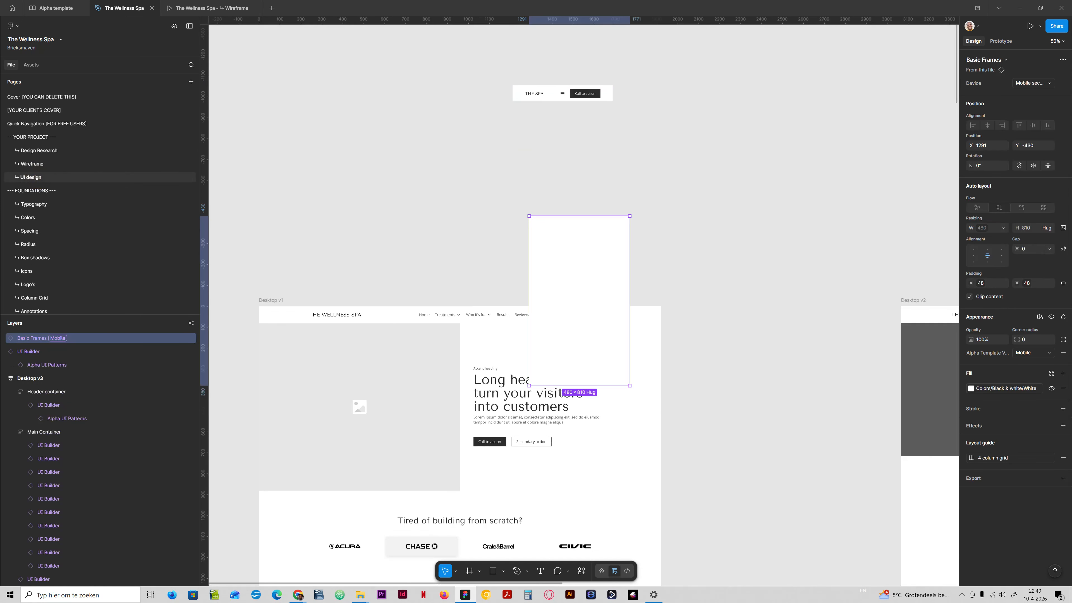
pyautogui.moveTo(570, 231); pyautogui.dragTo(428, 112)
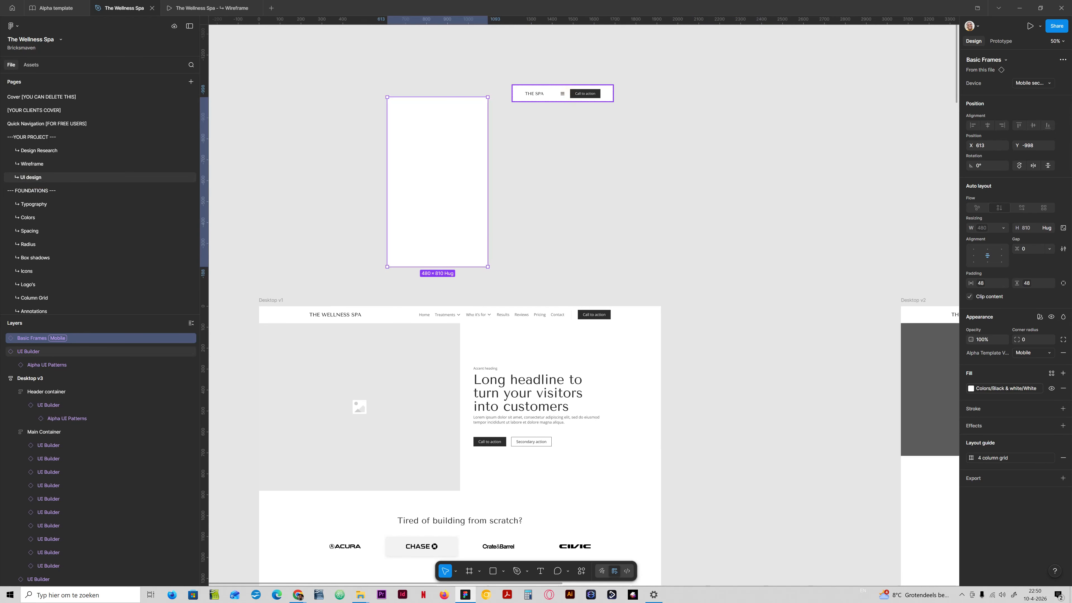
# - Detach the pasted mobile section frame instance and nest the mobile header inside its container
pyautogui.click(563, 94)
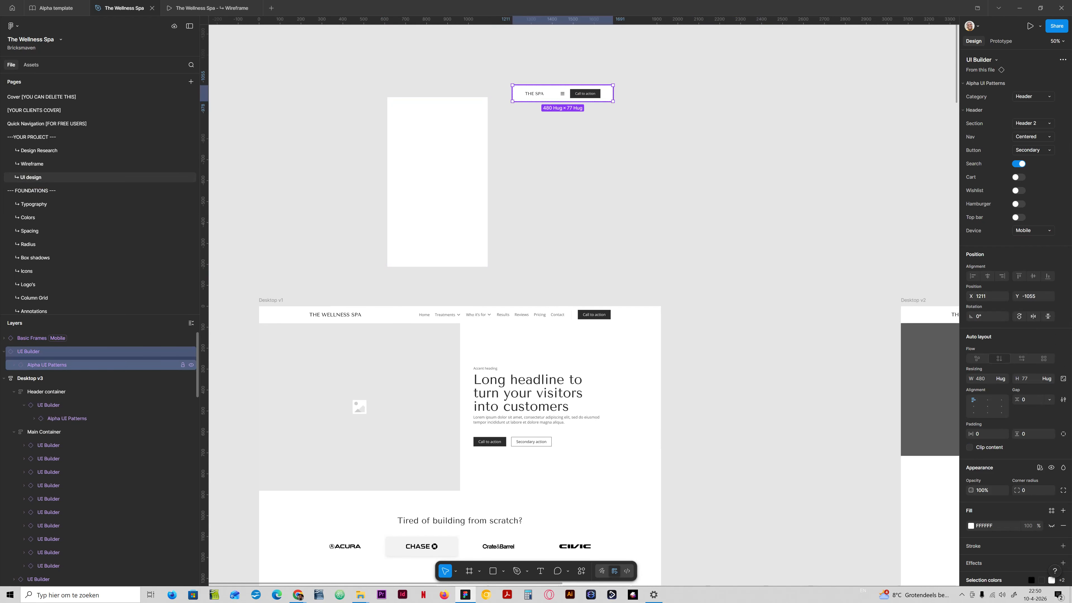
pyautogui.click(42, 365)
pyautogui.click(14, 365)
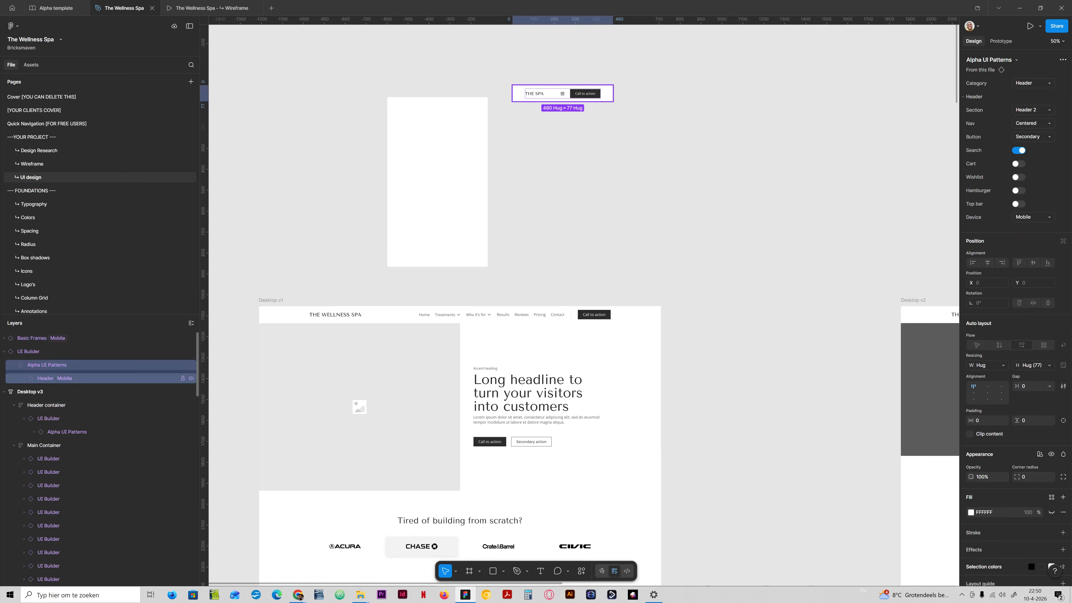
pyautogui.click(53, 378)
pyautogui.click(45, 364)
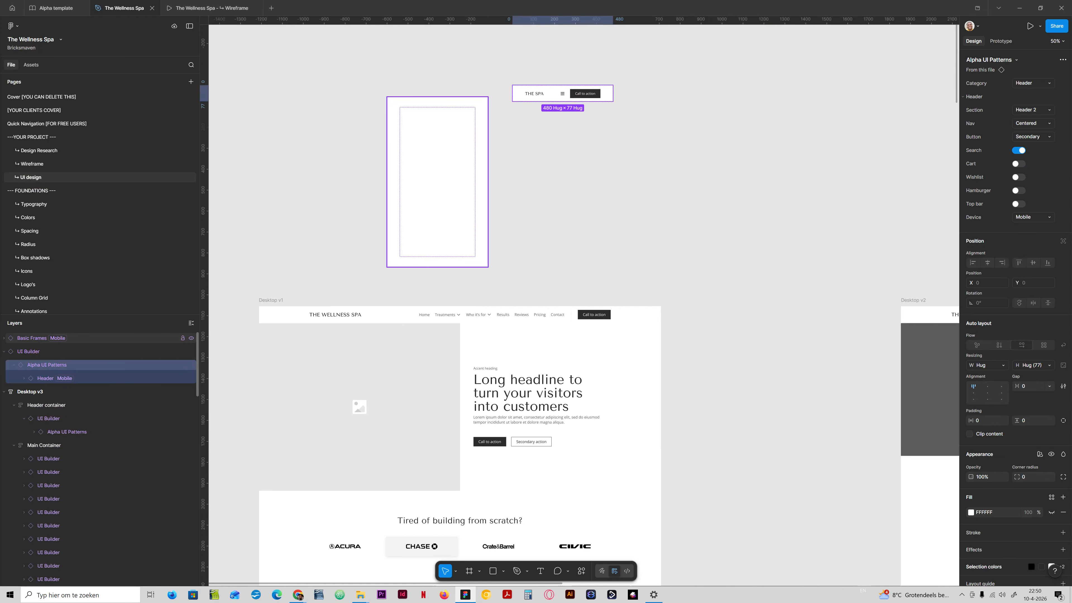
pyautogui.click(25, 338)
pyautogui.rightClick(24, 338)
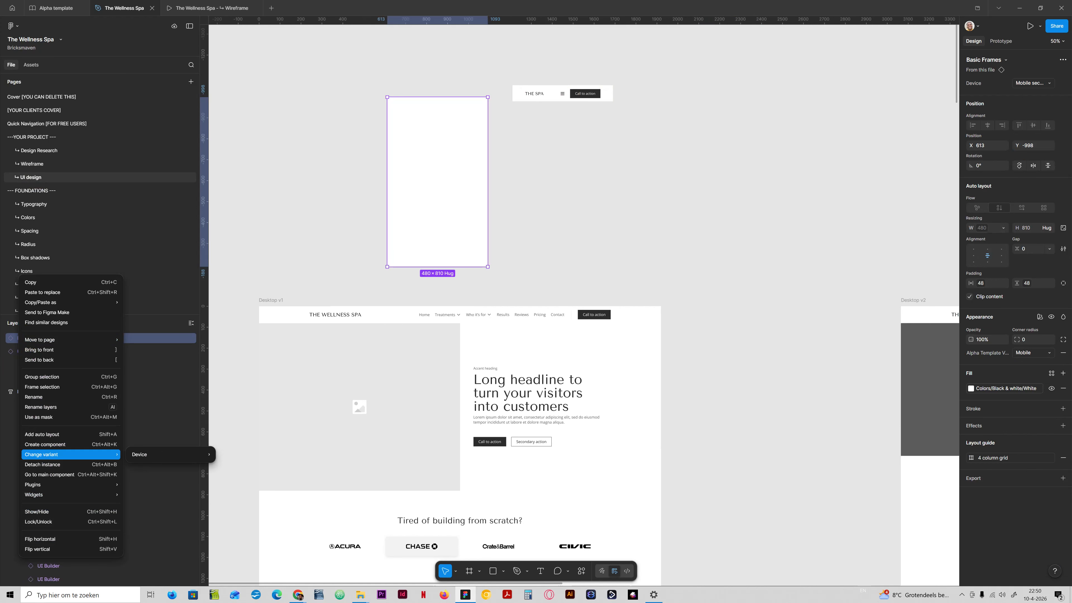
pyautogui.click(46, 464)
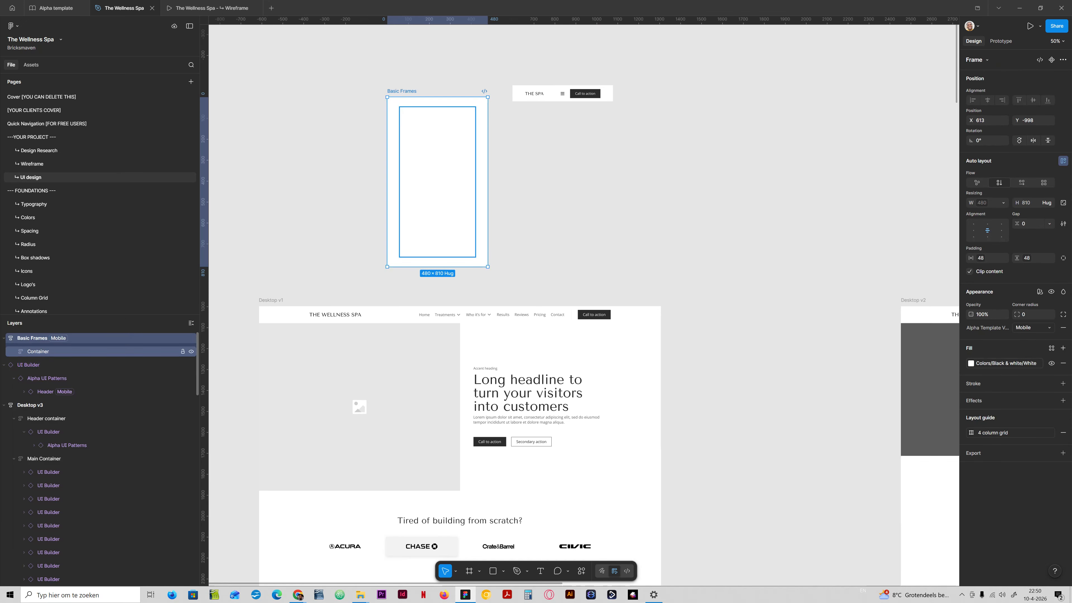
pyautogui.moveTo(27, 365)
pyautogui.mouseDown()
pyautogui.moveTo(44, 351)
pyautogui.moveTo(36, 358)
pyautogui.mouseUp()
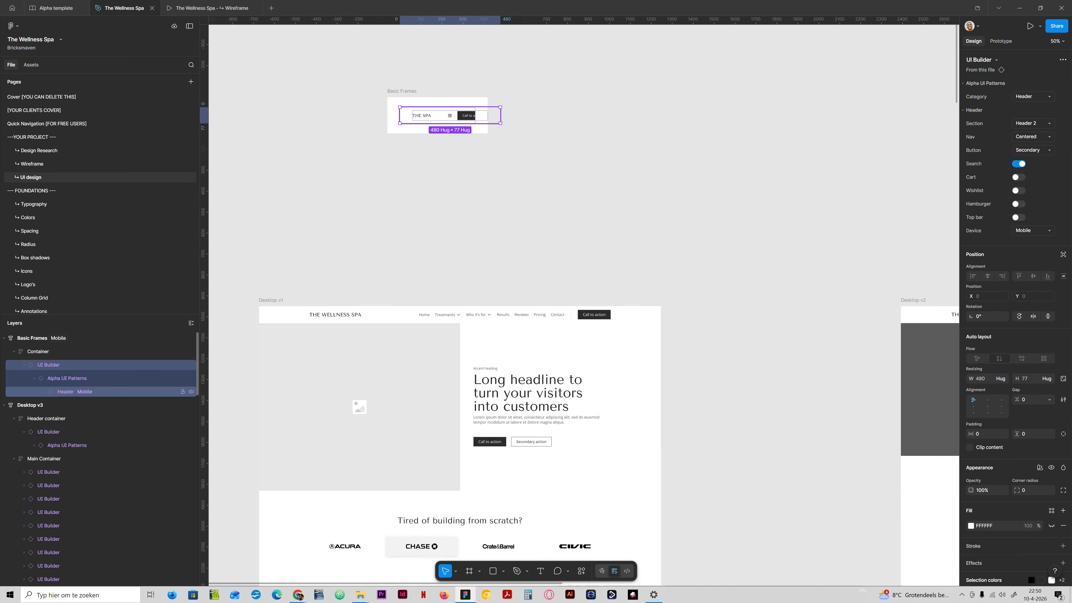
# - Detach the Header Mobile instance, move it out of its UI Builder wrappers and delete those wrappers
pyautogui.click(54, 390)
pyautogui.moveTo(54, 390); pyautogui.dragTo(54, 334)
pyautogui.rightClick(54, 335)
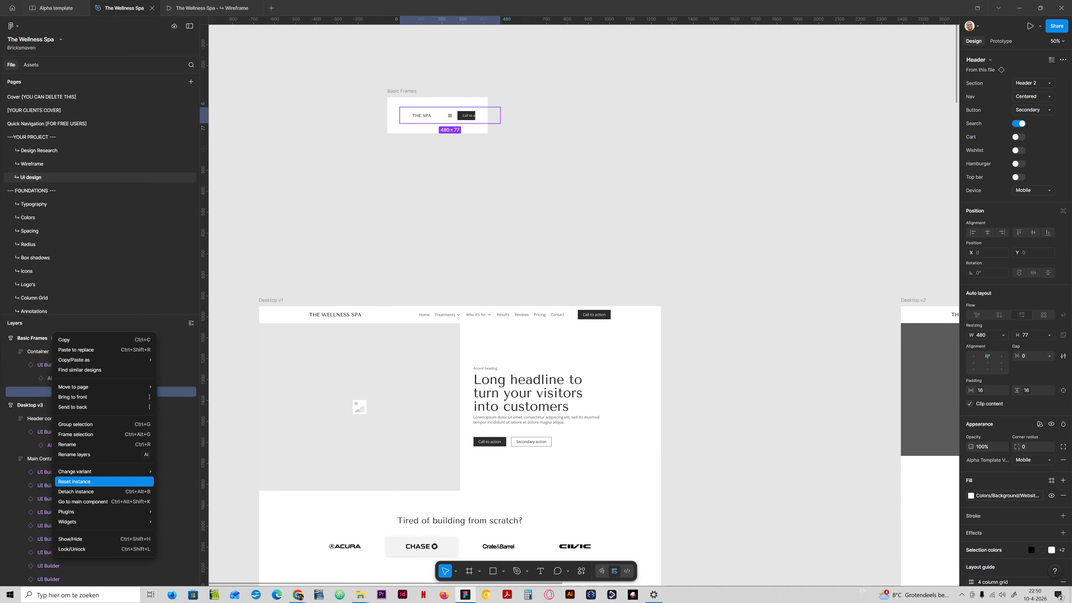
pyautogui.click(88, 489)
pyautogui.moveTo(60, 391); pyautogui.dragTo(60, 358)
pyautogui.click(59, 391)
pyautogui.press('Delete')
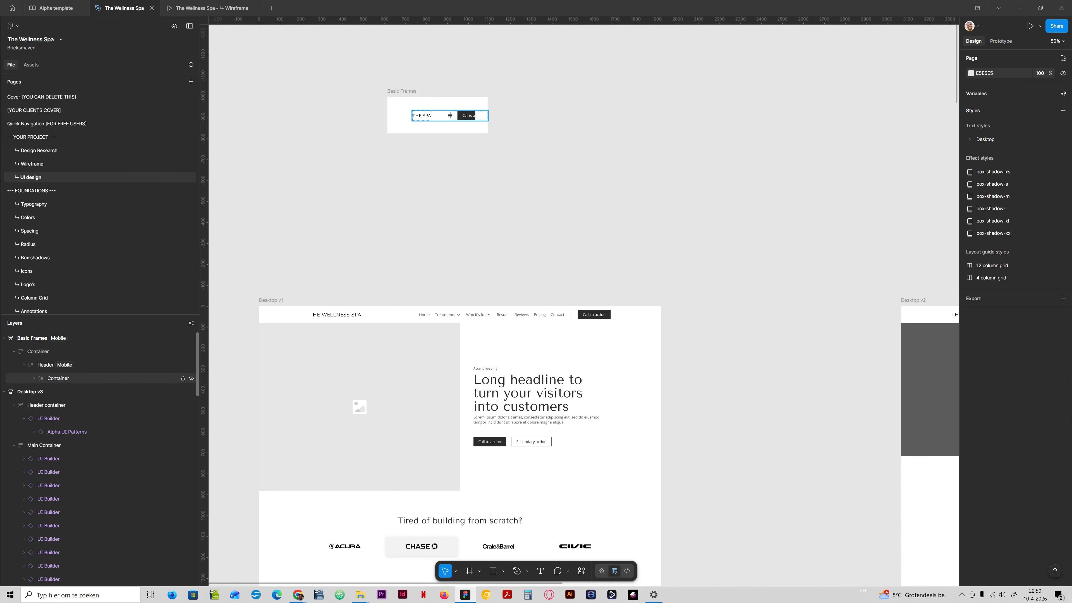
pyautogui.click(54, 379)
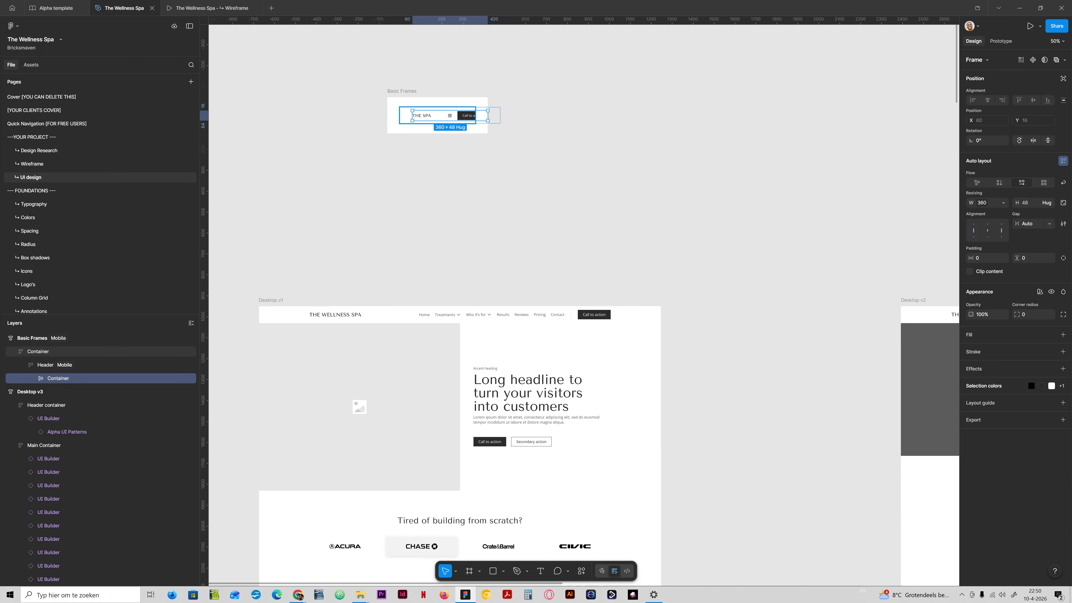
# - Set the mobile section frame's vertical padding to section-space-m and horizontal padding to section-padding-m, both 16
pyautogui.click(38, 351)
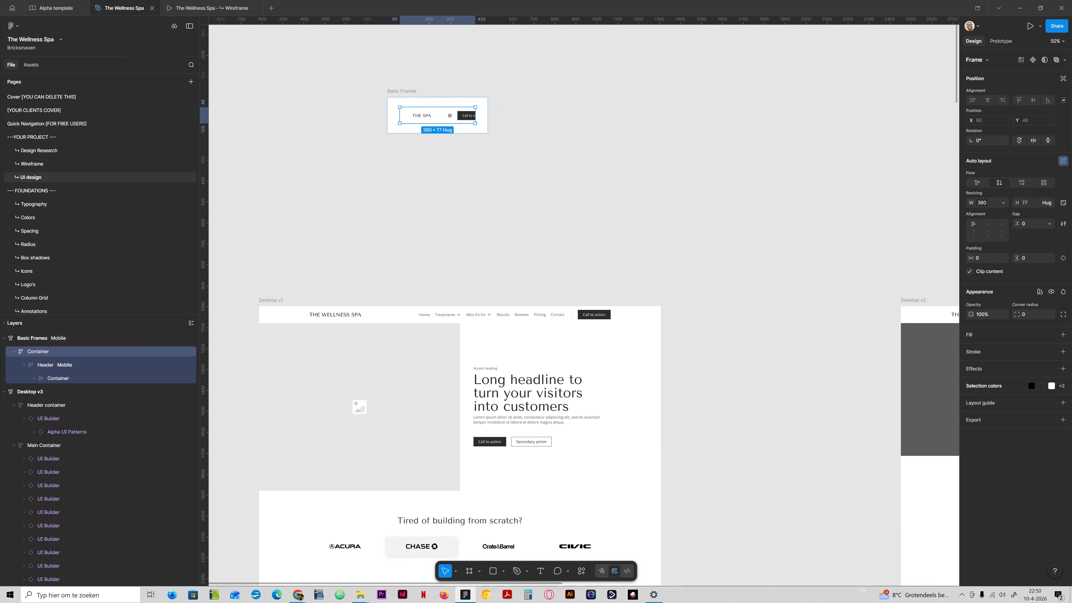
pyautogui.click(48, 378)
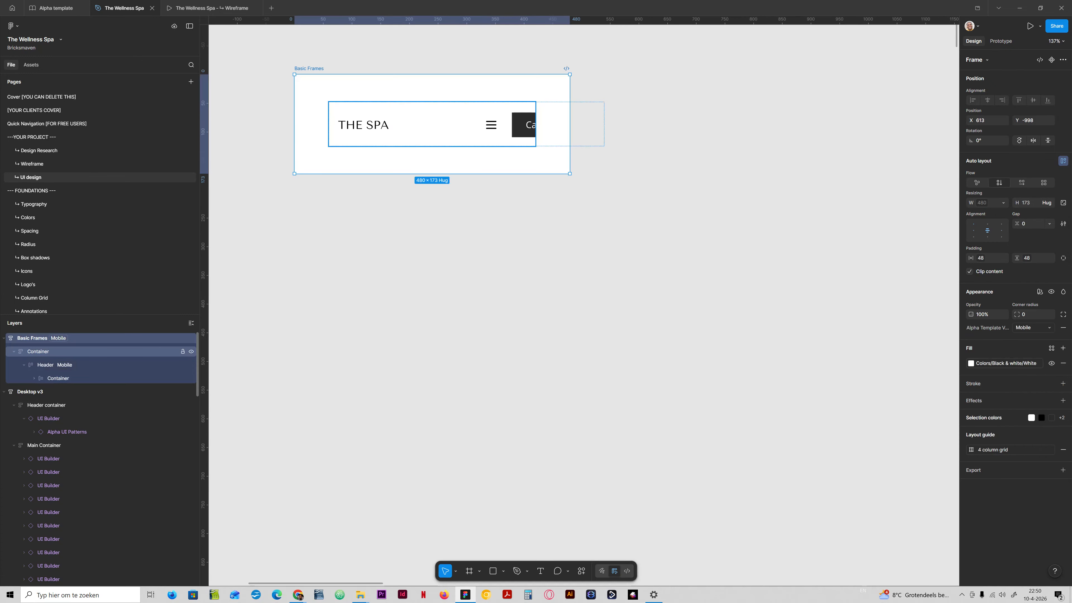
pyautogui.click(1029, 258)
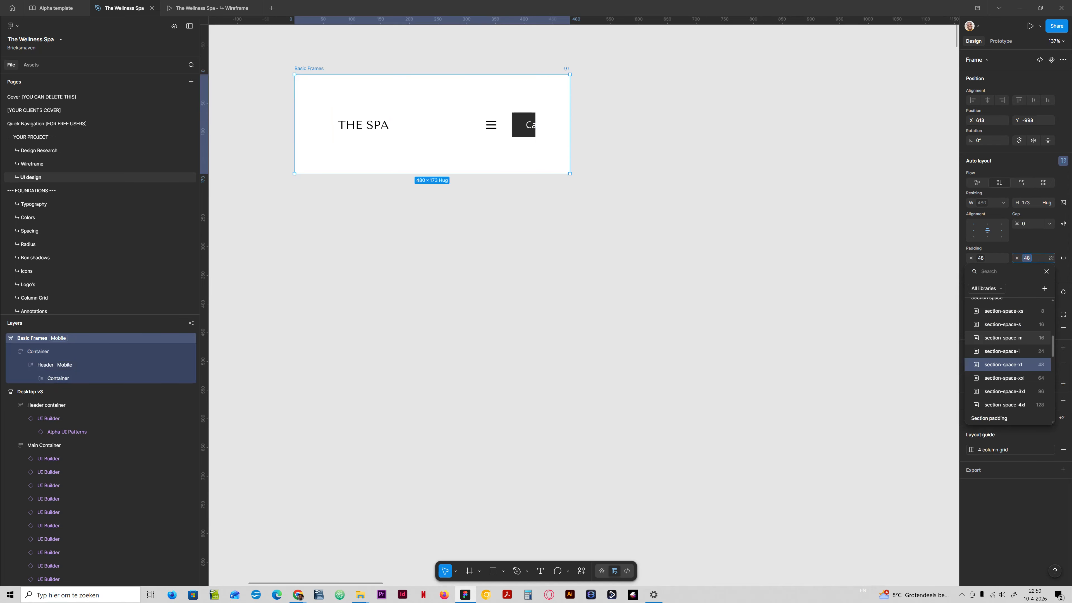
pyautogui.click(1033, 338)
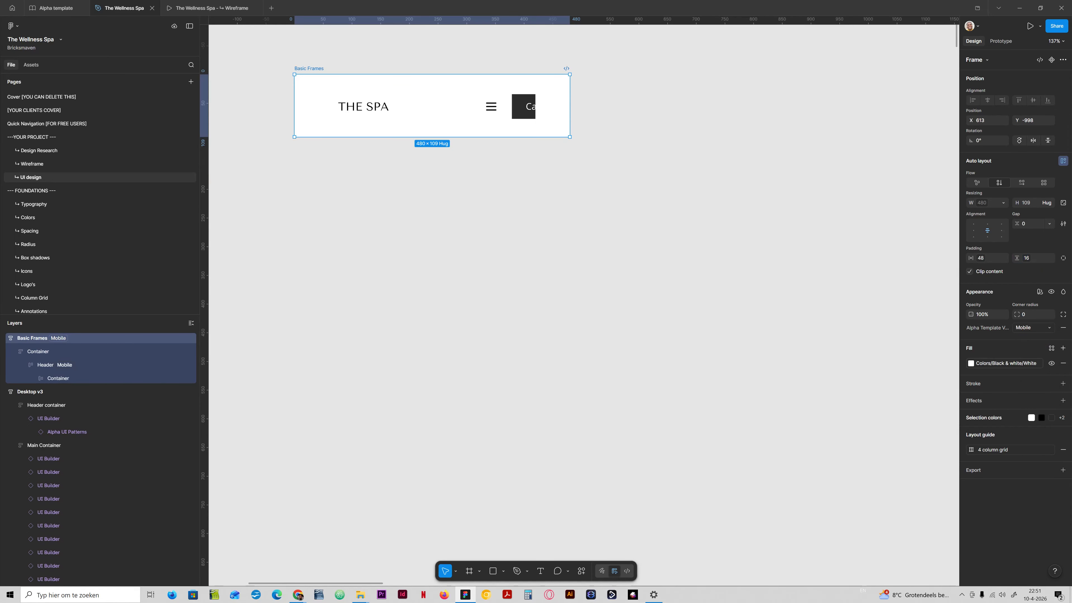
pyautogui.click(981, 258)
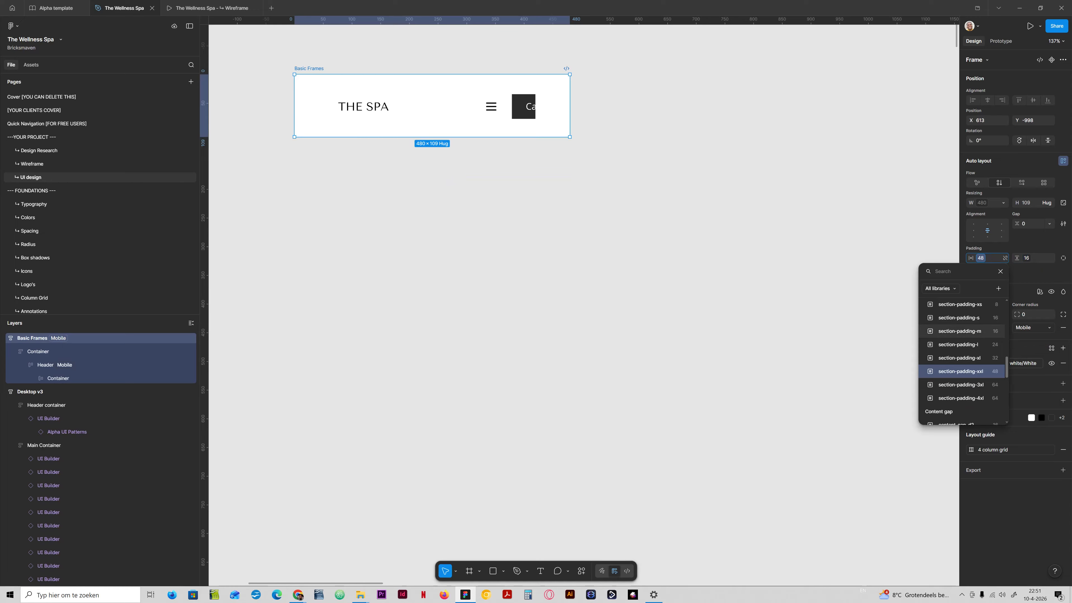
pyautogui.click(987, 331)
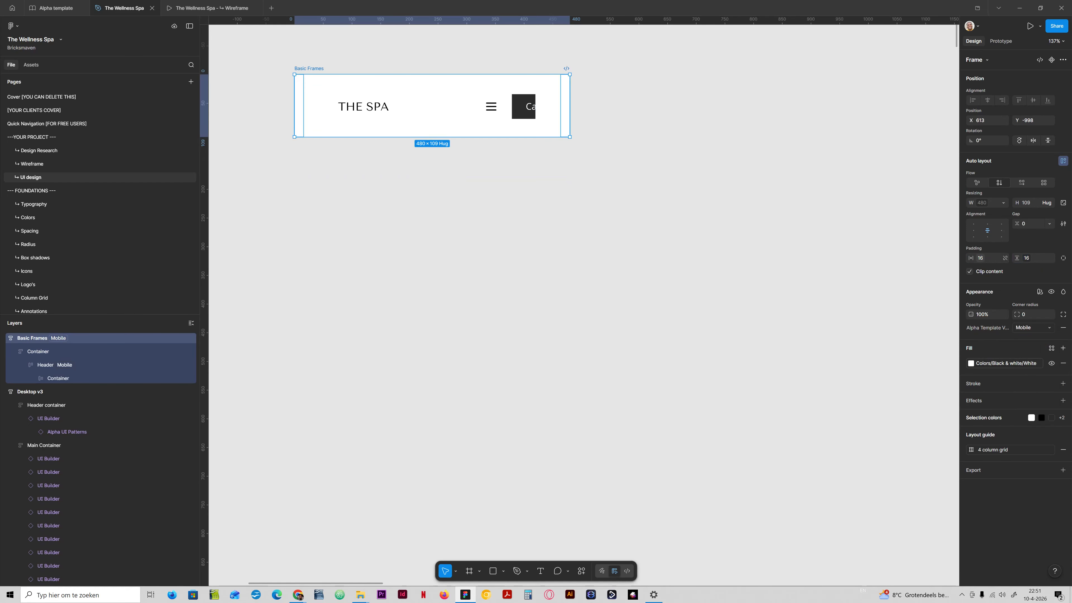
# - Move the Logo and Frame 42 layers directly into the Container and delete the Header Mobile wrapper
pyautogui.click(62, 350)
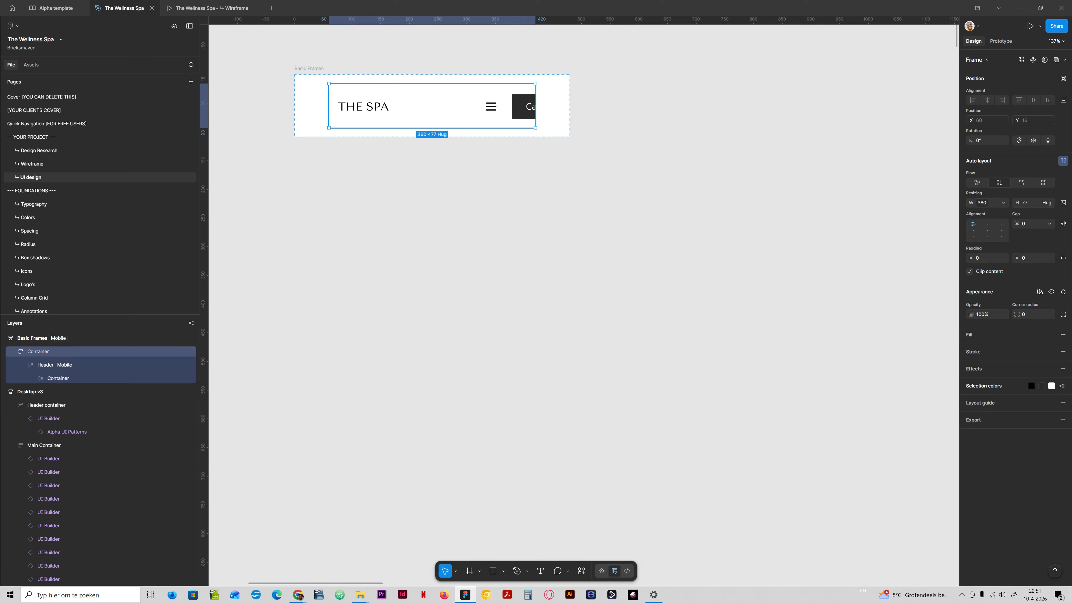
pyautogui.click(308, 111)
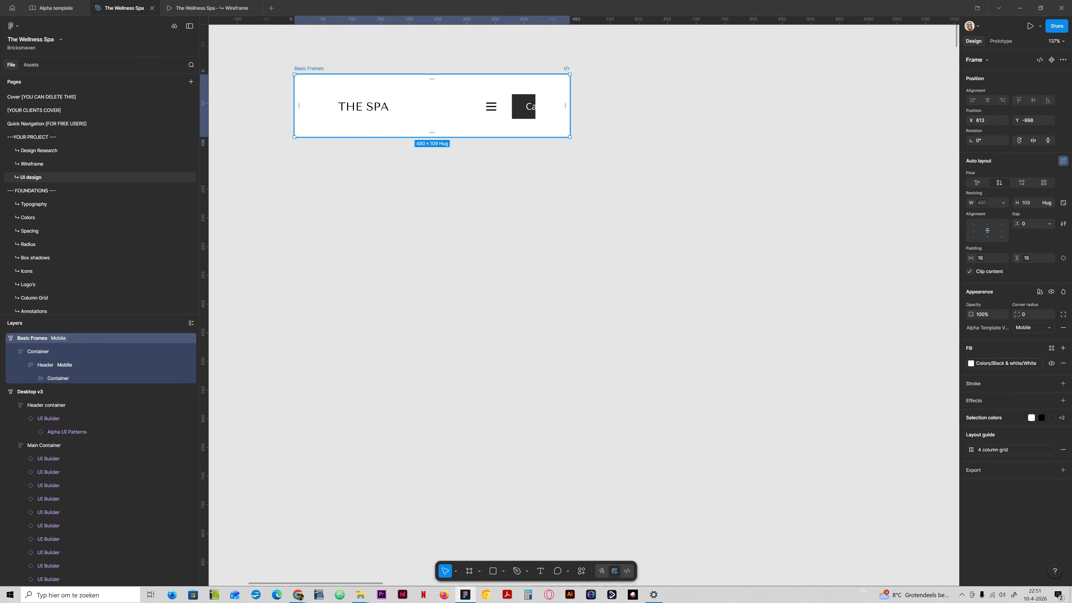
pyautogui.click(379, 120)
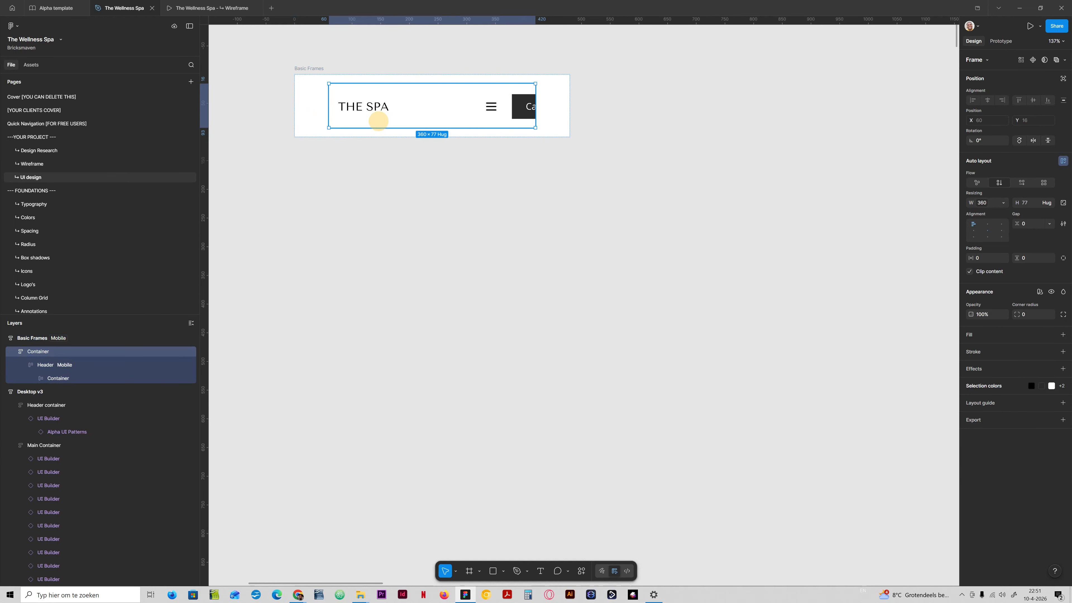
pyautogui.click(354, 113)
pyautogui.click(354, 112)
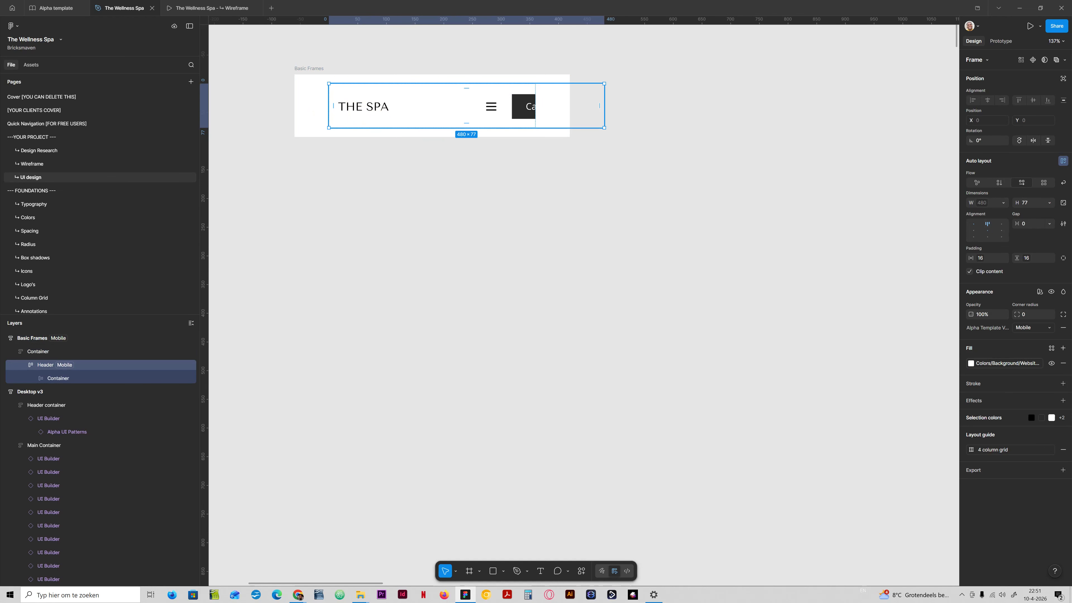
pyautogui.hotkey('shift', 'Return')
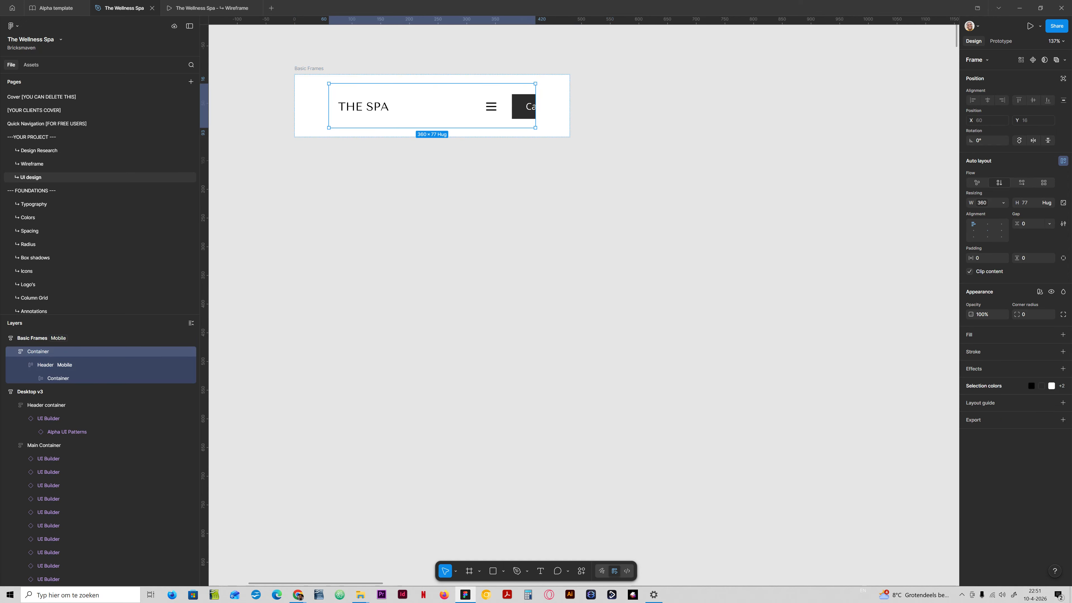
pyautogui.press('Return')
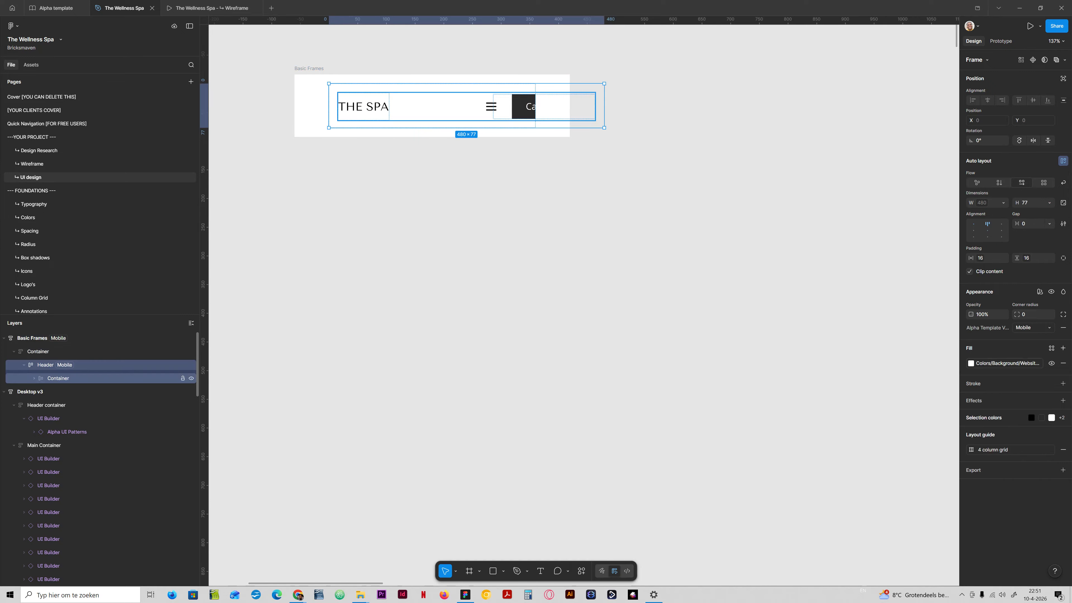
pyautogui.click(33, 378)
pyautogui.click(67, 392)
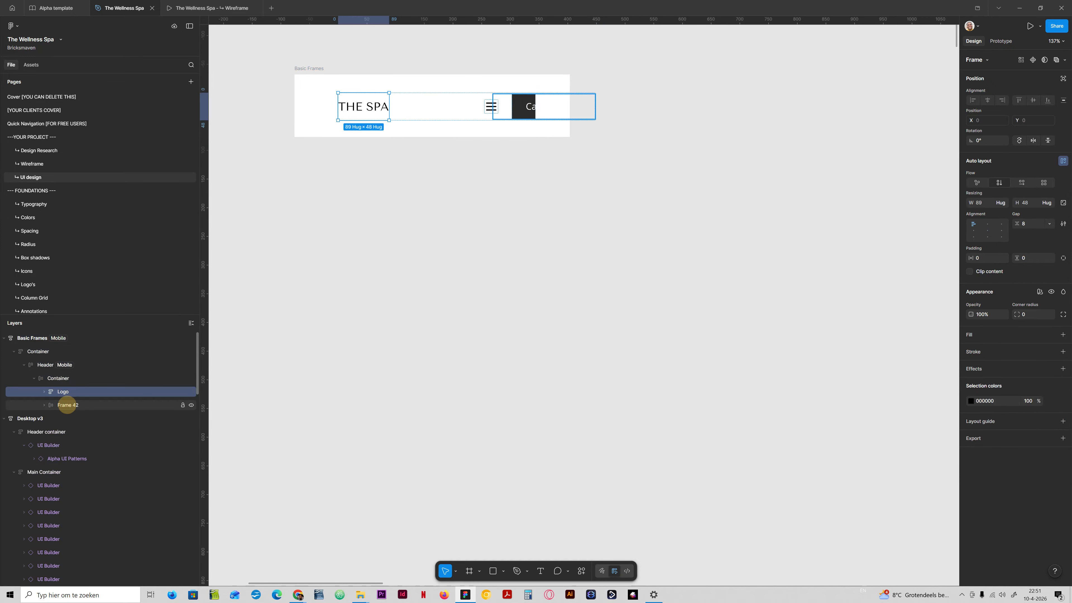
pyautogui.click(67, 405)
pyautogui.click(58, 377)
pyautogui.click(68, 392)
pyautogui.keyDown('shift'); pyautogui.click(68, 405); pyautogui.keyUp('shift')
pyautogui.moveTo(67, 404); pyautogui.dragTo(59, 357)
pyautogui.click(63, 392)
pyautogui.press('Delete')
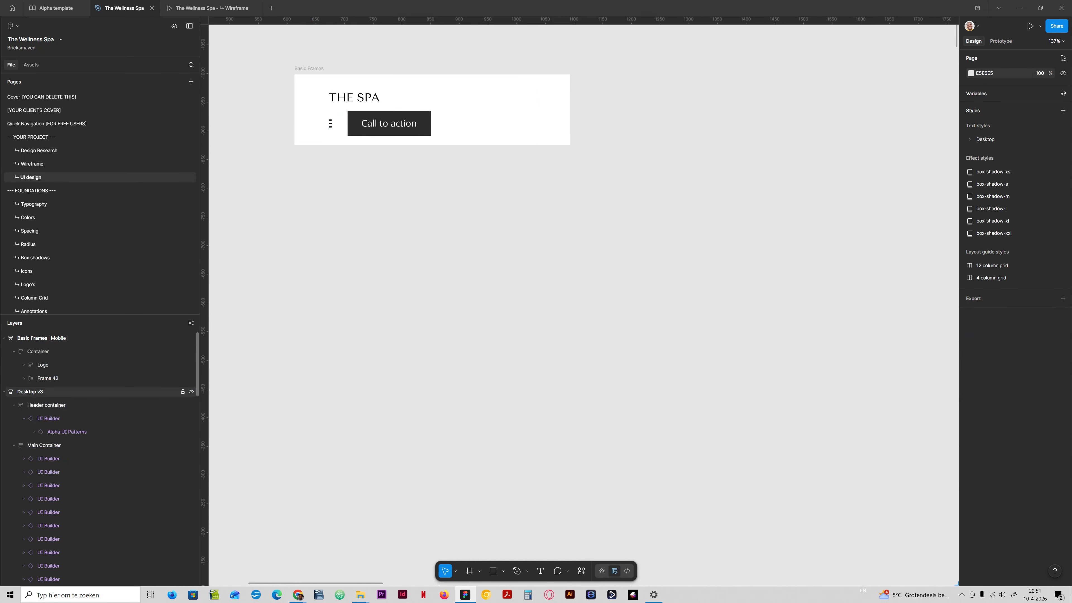
# - Set the Container's auto layout to horizontal, centred vertically with auto spacing between items
pyautogui.click(51, 352)
pyautogui.click(1021, 183)
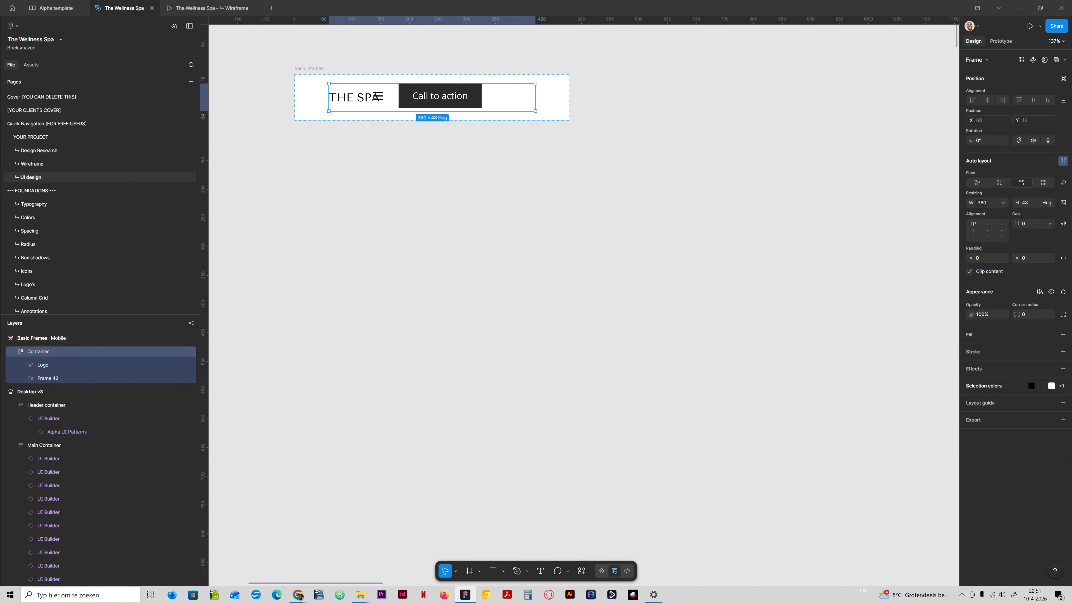
pyautogui.doubleClick(986, 228)
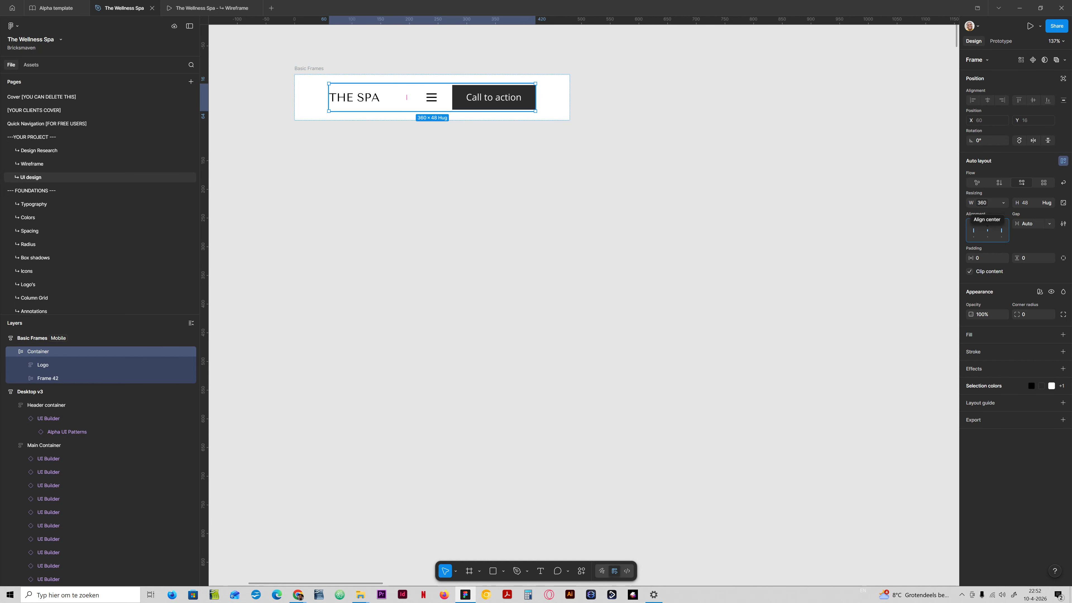
# - Hide the Call to action button in the mobile header
pyautogui.doubleClick(463, 99)
pyautogui.doubleClick(464, 99)
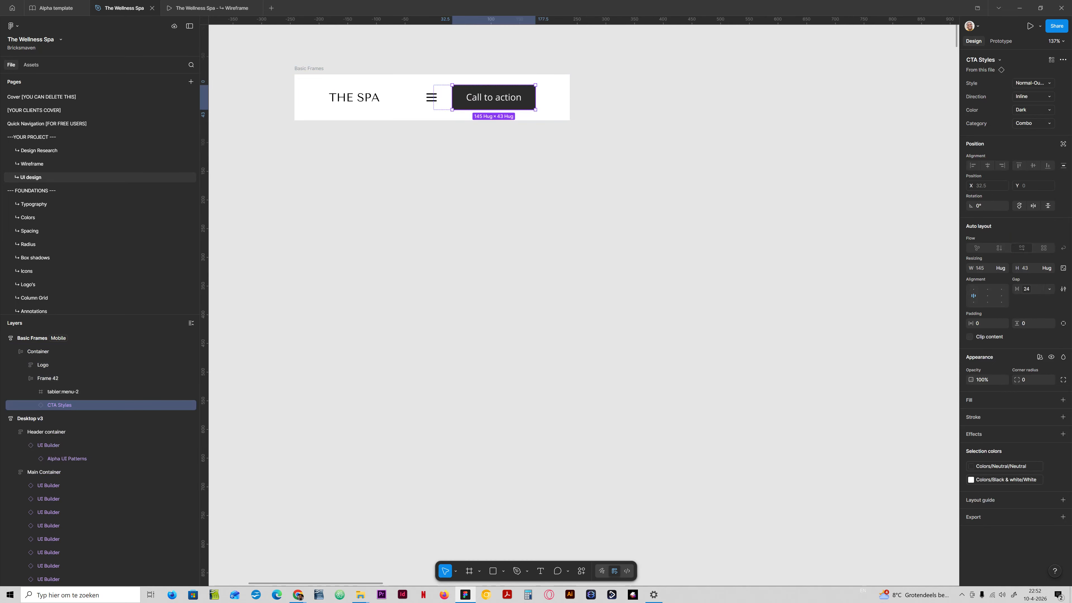
pyautogui.click(192, 405)
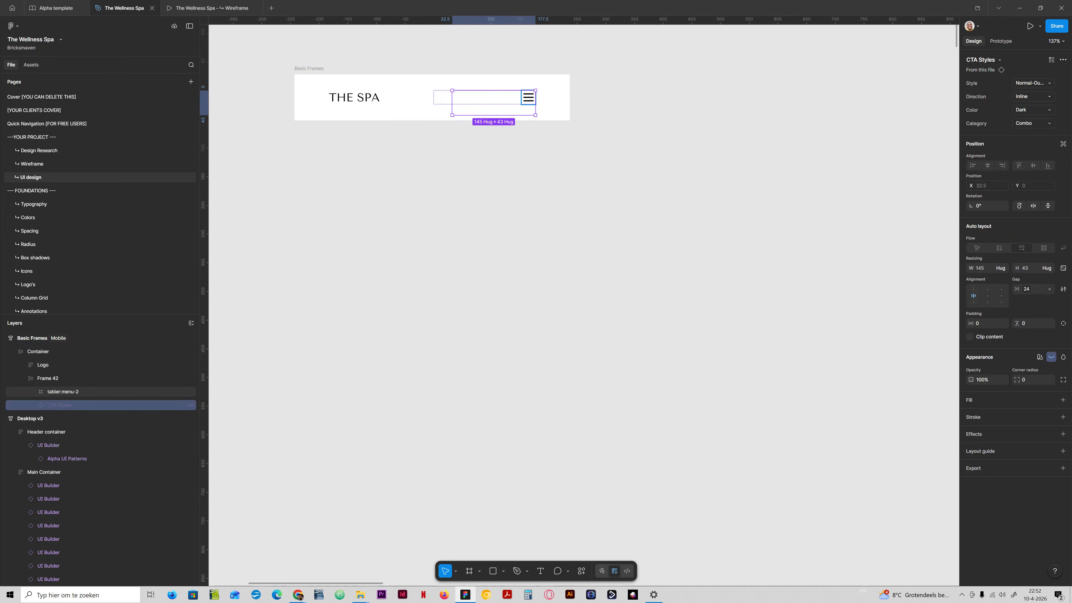
pyautogui.click(429, 95)
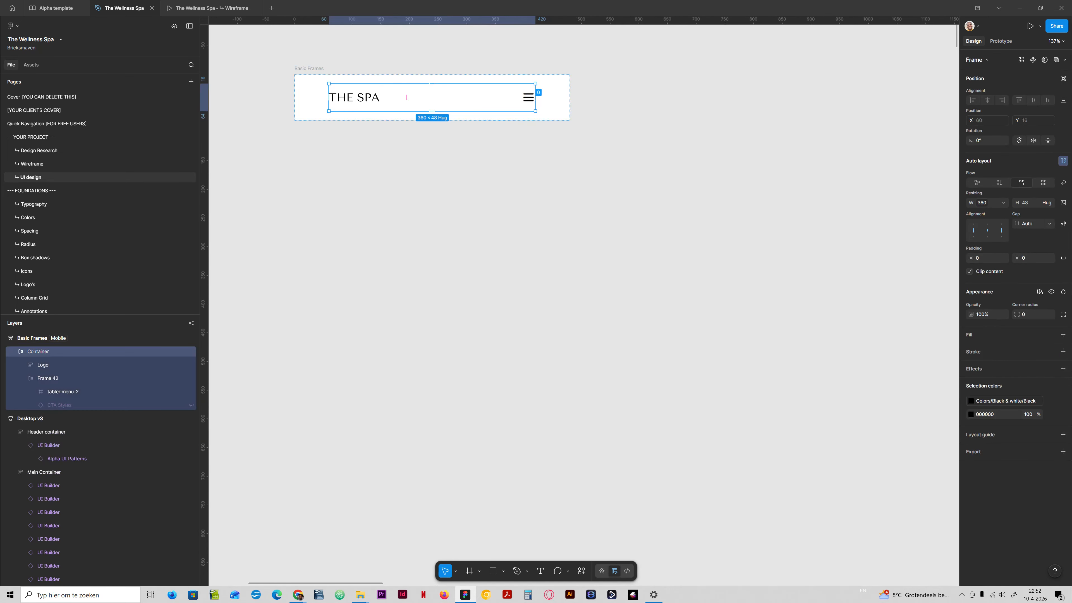
# - Edit the logo text in the mobile header to read THE WELLNESS SPA
pyautogui.doubleClick(371, 99)
pyautogui.doubleClick(366, 99)
pyautogui.doubleClick(366, 100)
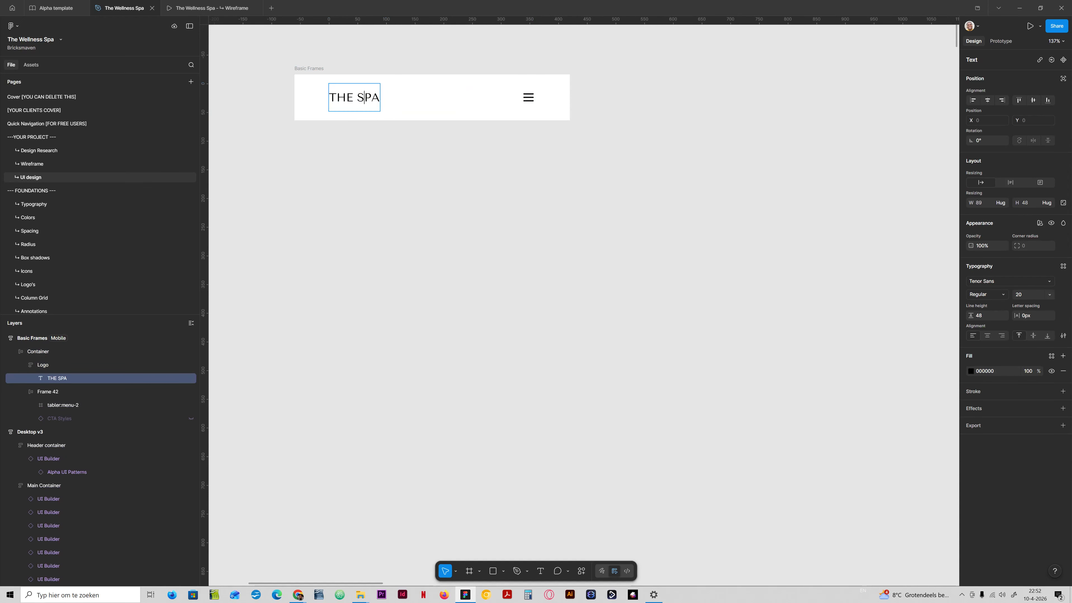
pyautogui.click(358, 98)
pyautogui.write('WELL')
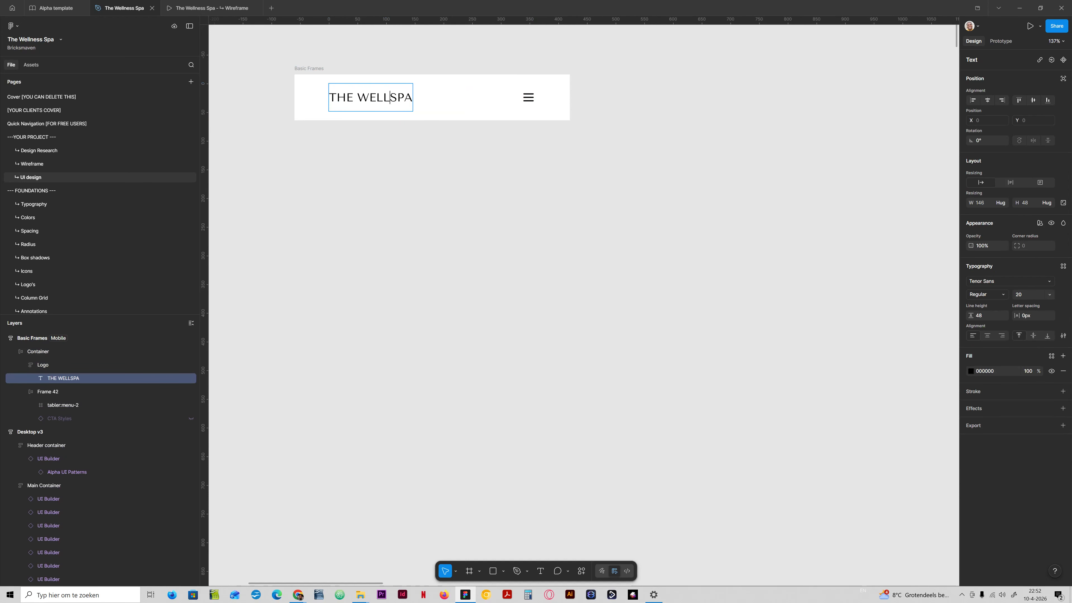
pyautogui.write('ness')
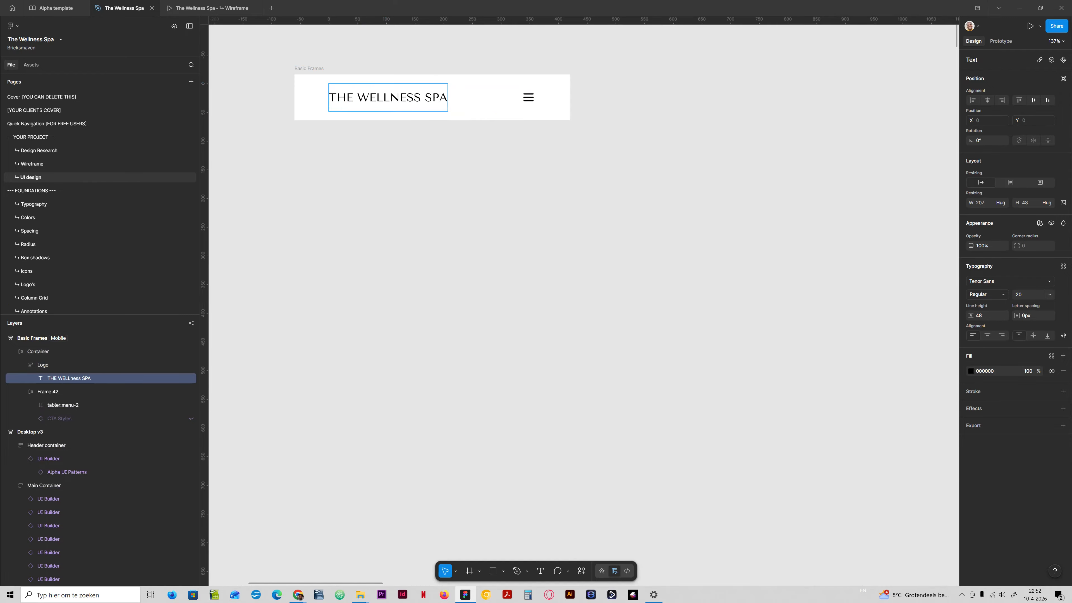
pyautogui.click(674, 128)
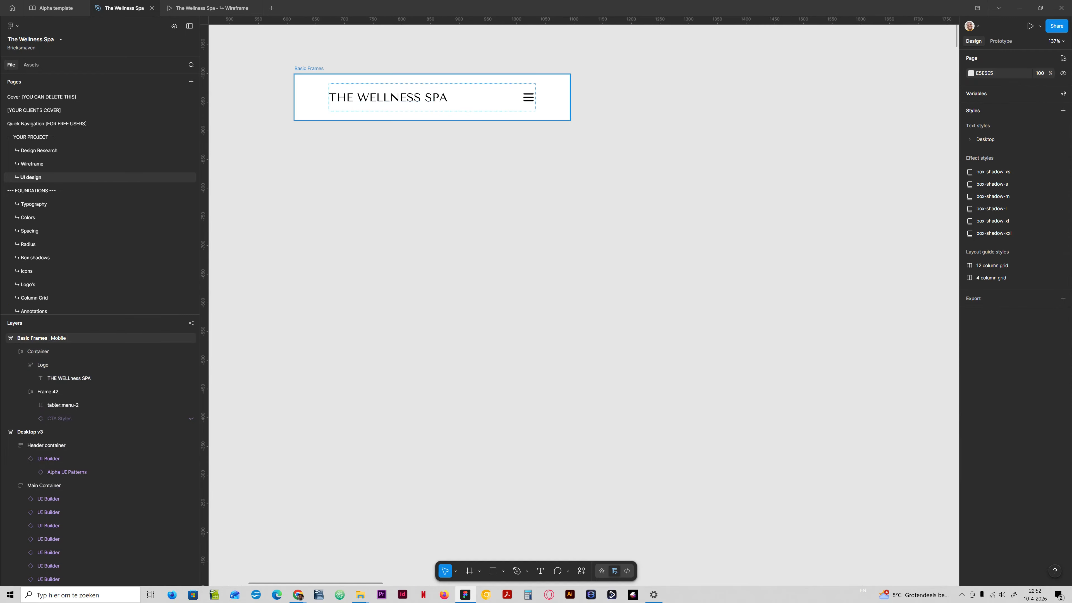
# - Try to stretch the mobile section frame taller
pyautogui.click(557, 108)
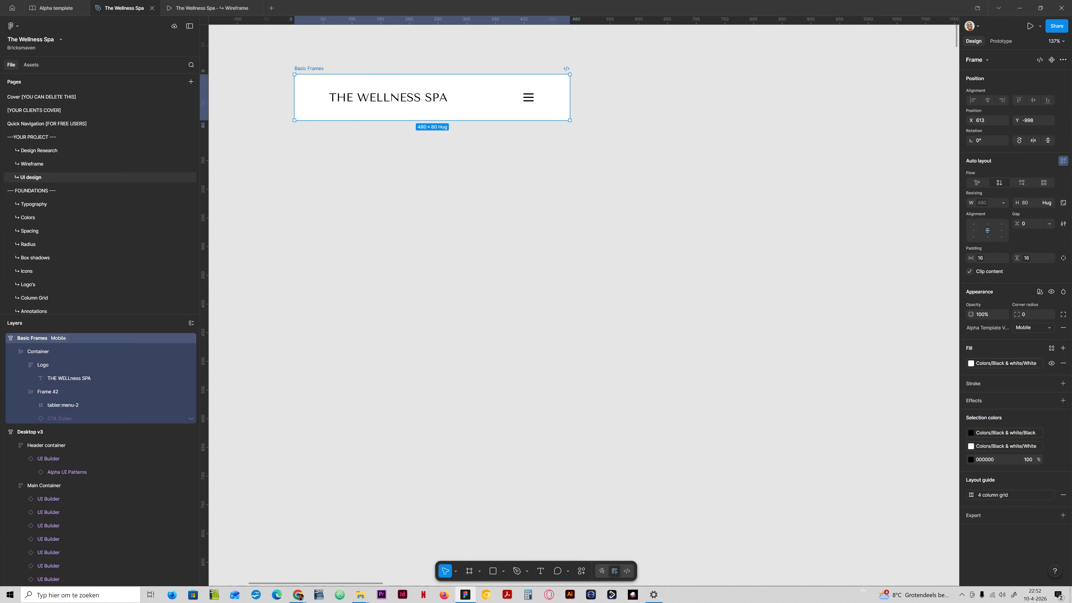
pyautogui.hotkey('ctrl', '-')
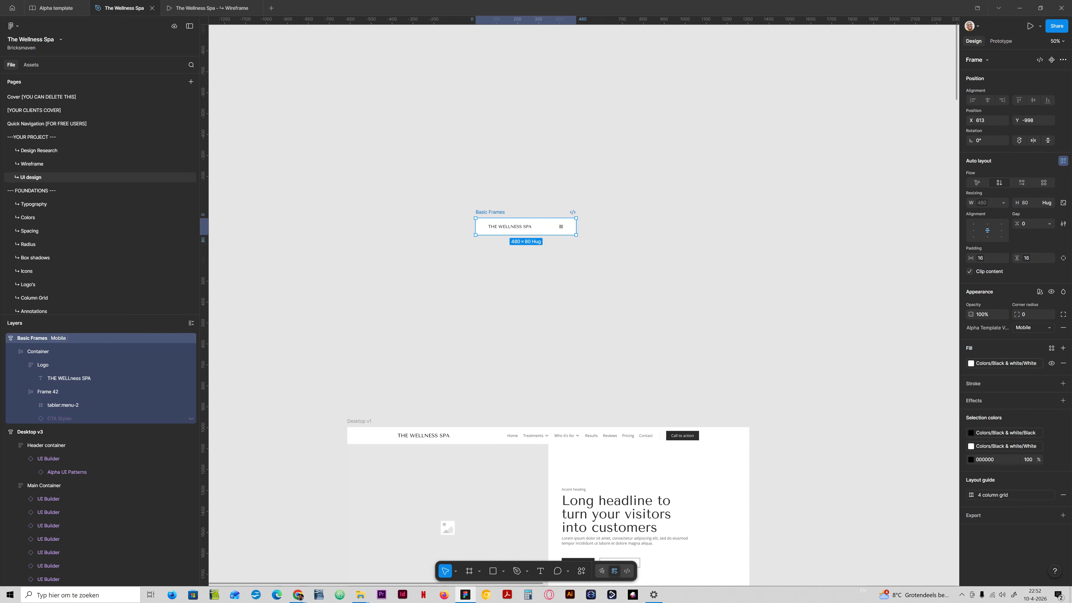
pyautogui.click(53, 352)
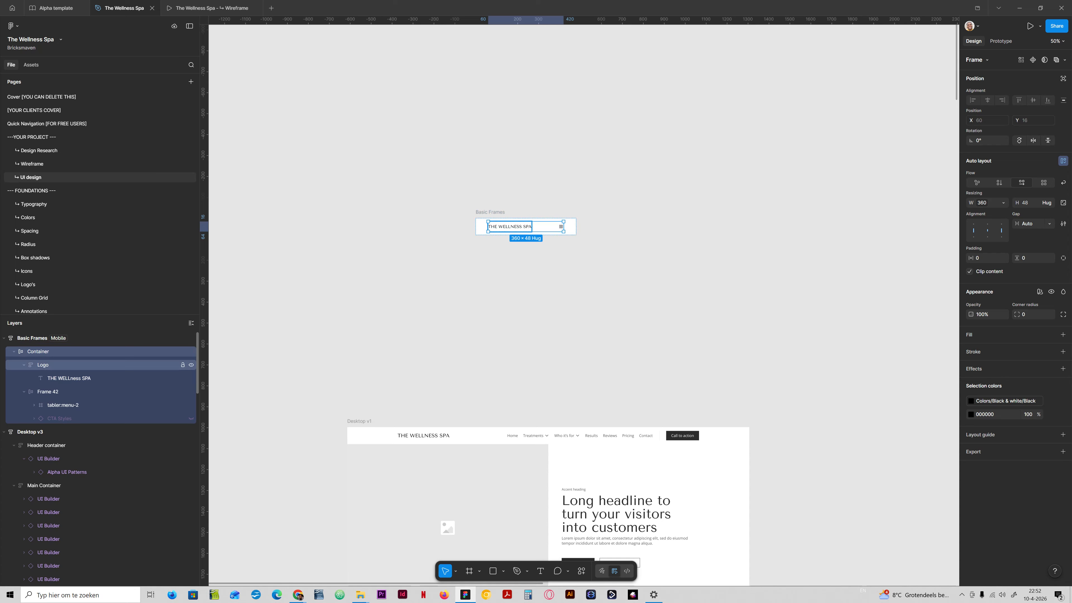
pyautogui.click(24, 364)
pyautogui.click(24, 378)
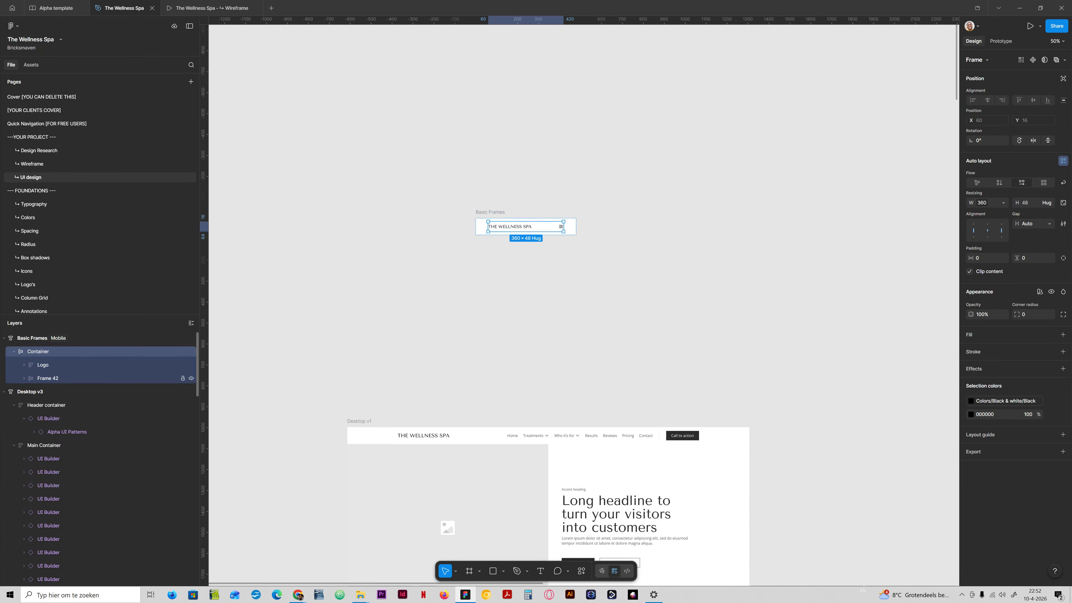
pyautogui.click(48, 378)
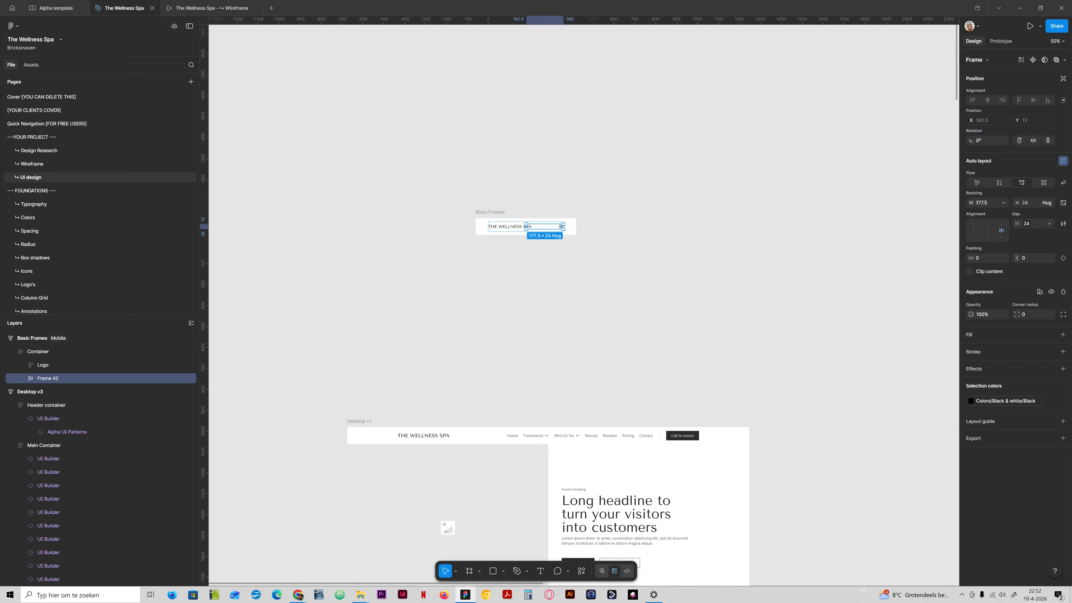
pyautogui.click(563, 236)
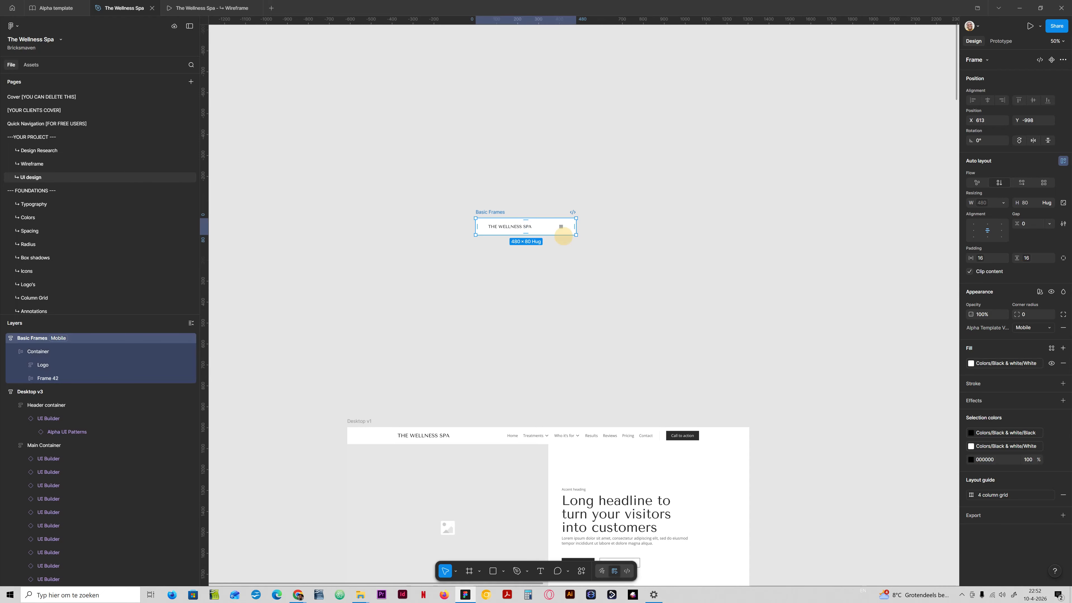
pyautogui.moveTo(563, 236); pyautogui.dragTo(561, 262)
pyautogui.hotkey('ctrl', 'z')
# - Stretch the Container to about 616 px tall and align its contents to the top
pyautogui.click(70, 351)
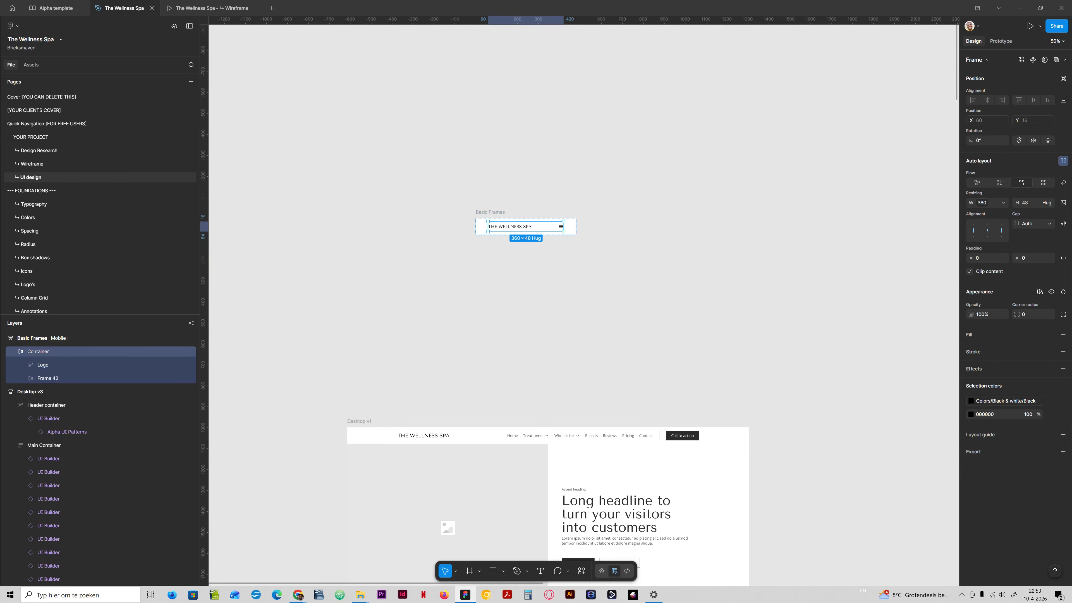
pyautogui.moveTo(529, 231); pyautogui.dragTo(530, 353)
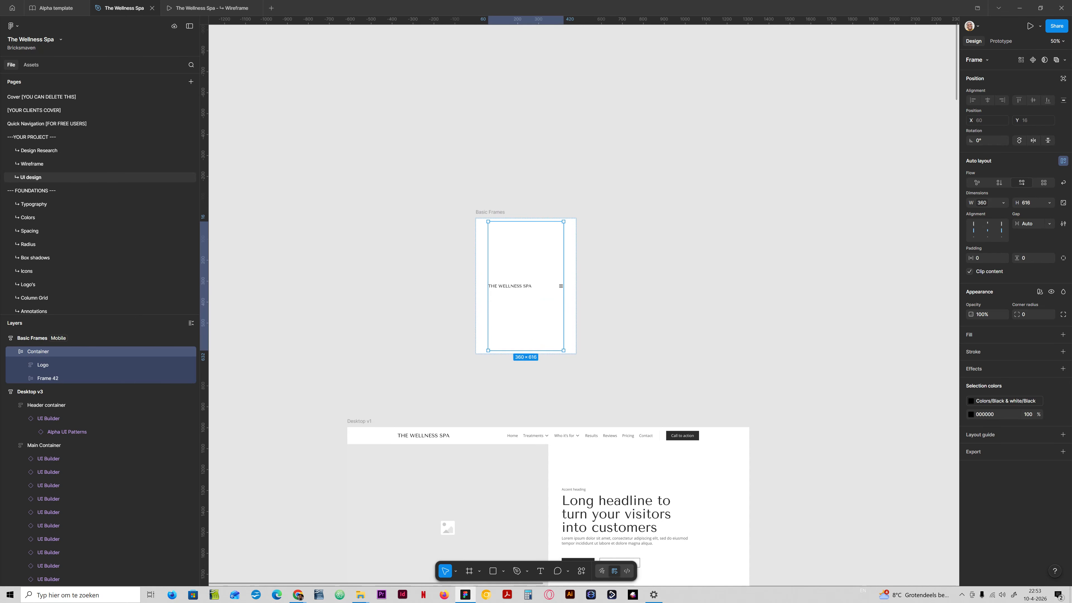
pyautogui.click(973, 224)
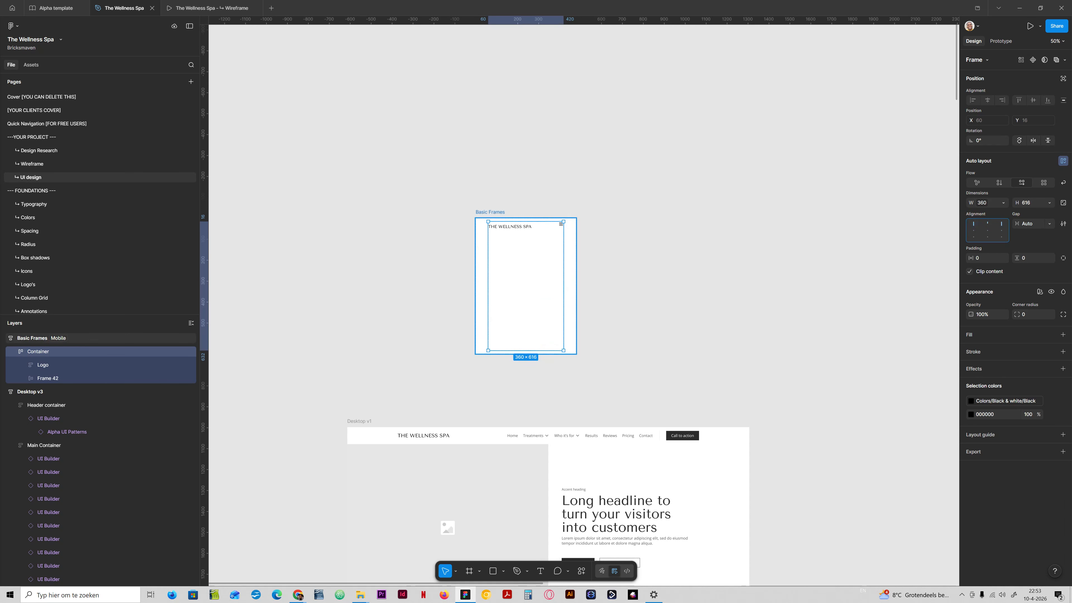
pyautogui.click(527, 223)
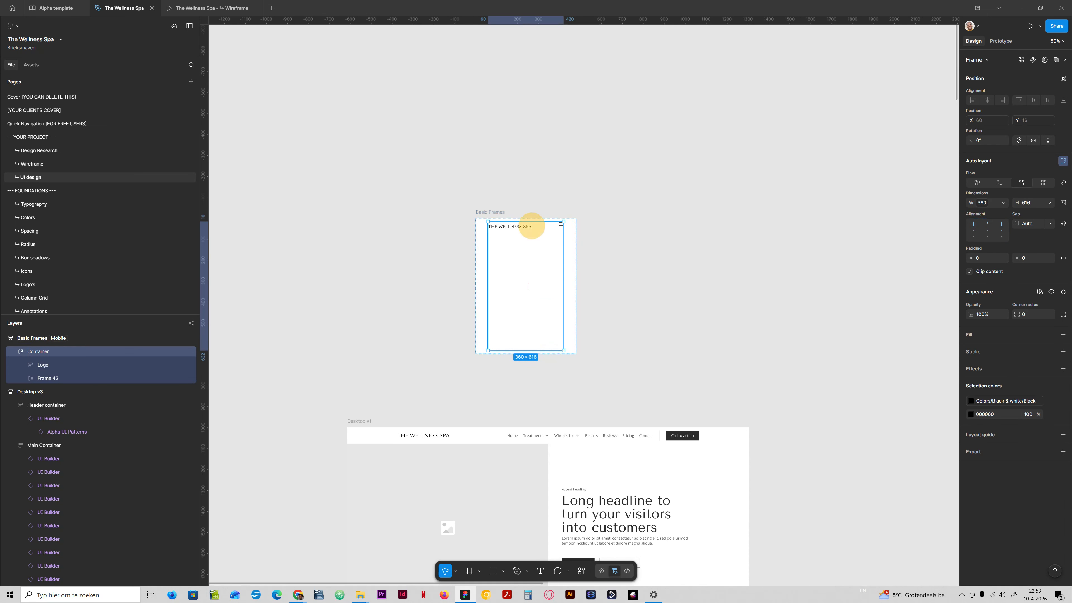
pyautogui.click(513, 227)
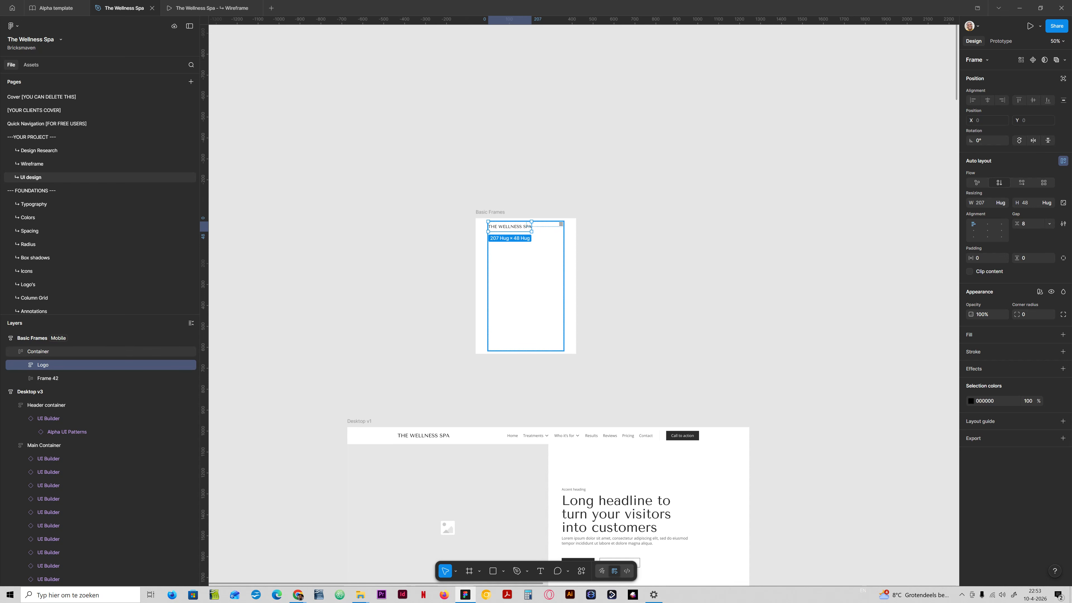
pyautogui.click(46, 351)
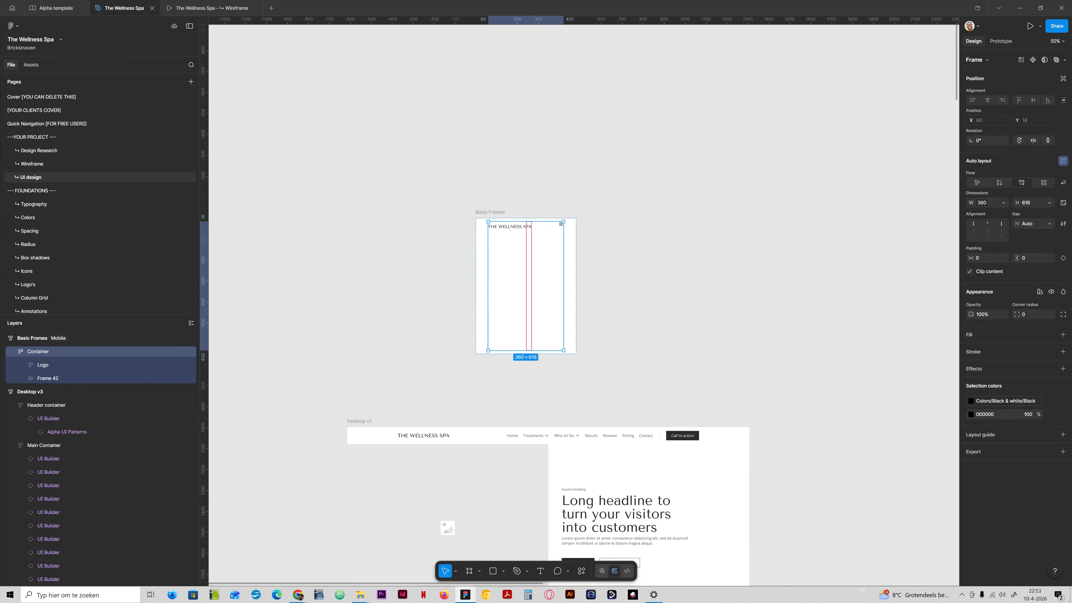
# - Set the mobile header Container's height to hug its contents
pyautogui.click(1048, 203)
pyautogui.click(1036, 212)
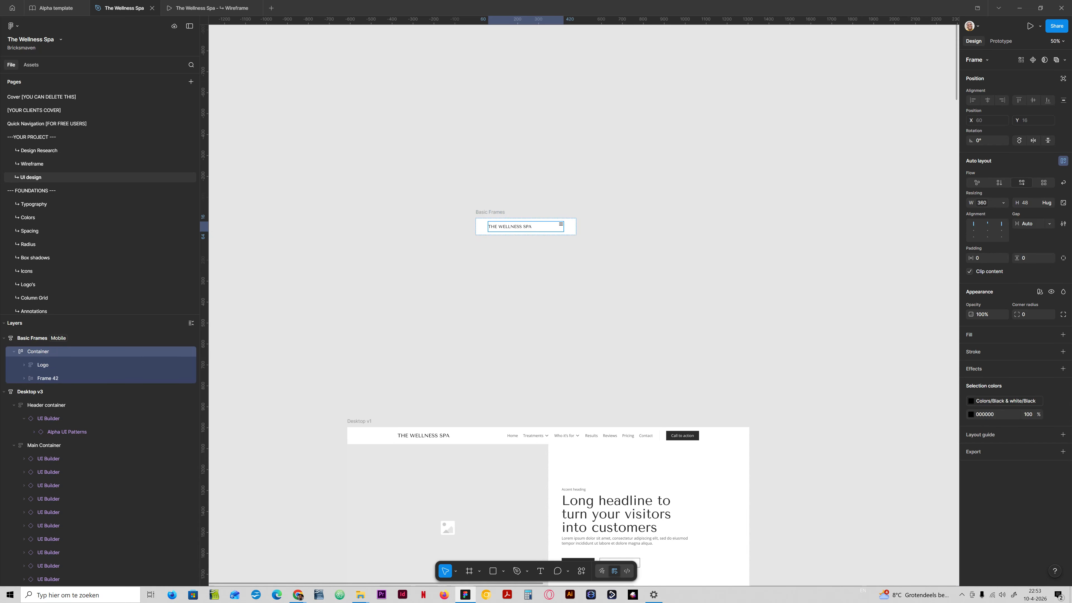
# - Duplicate the mobile header Container within the mobile section frame
pyautogui.click(14, 351)
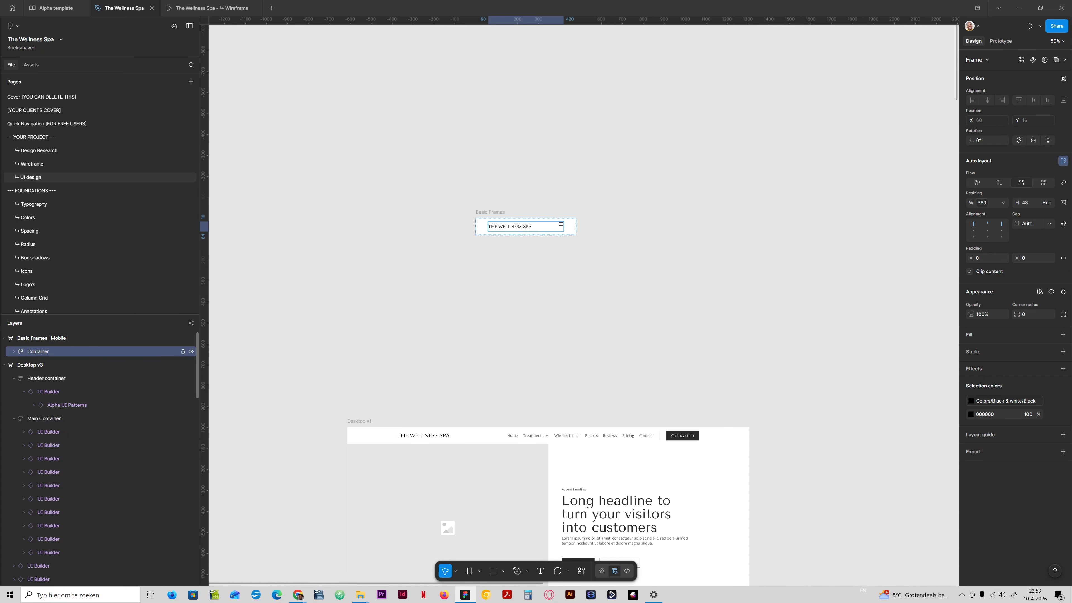
pyautogui.hotkey('ctrl', 'd')
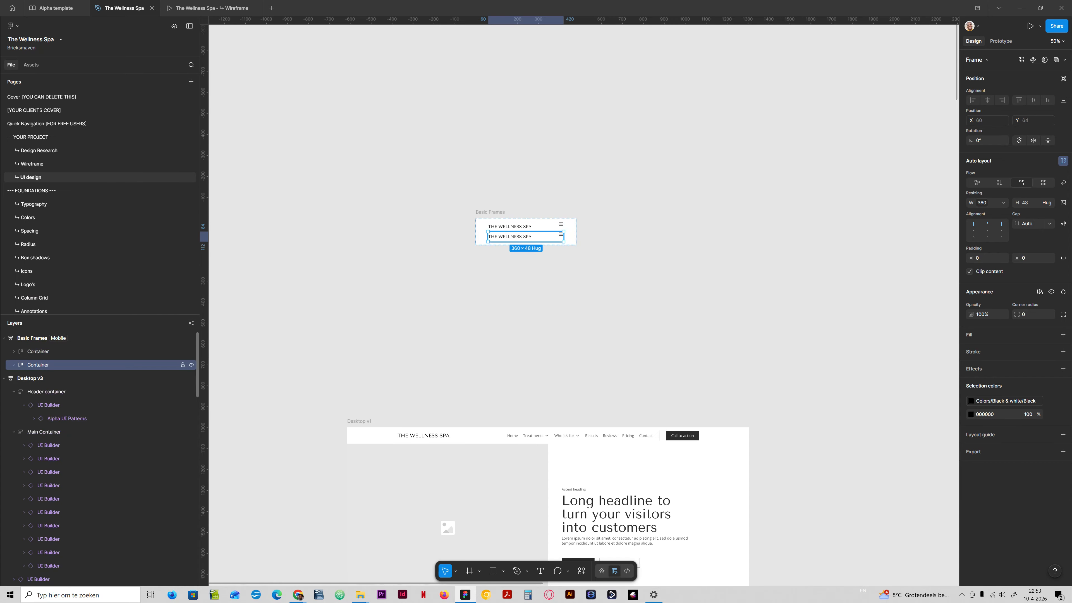
pyautogui.click(78, 369)
pyautogui.hotkey('shift', '2')
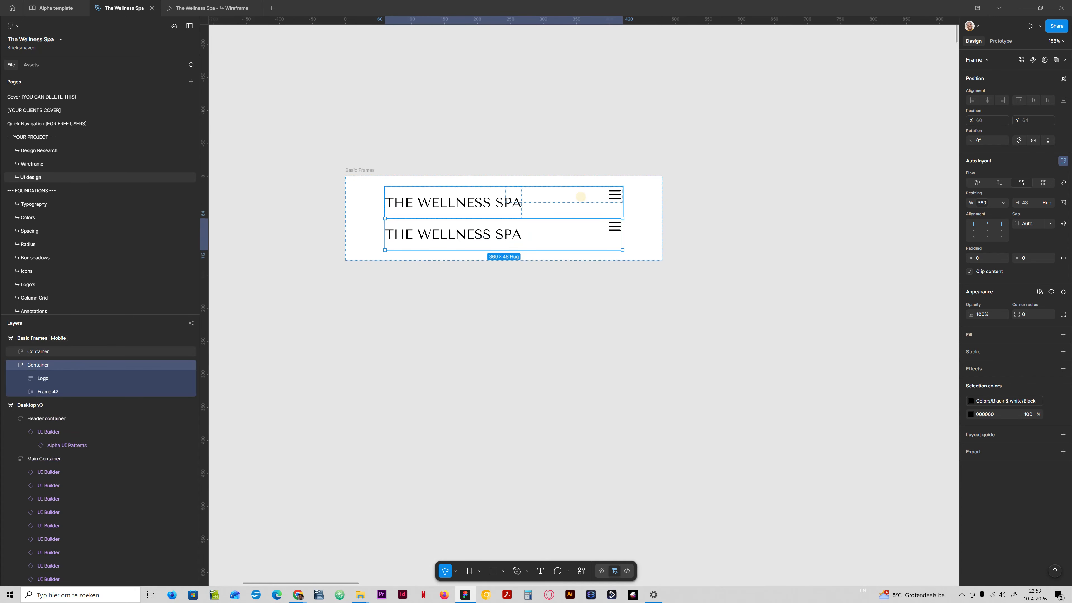
# - Try to reduce the height of the logo text in the first header Container
pyautogui.click(580, 196)
pyautogui.doubleClick(513, 202)
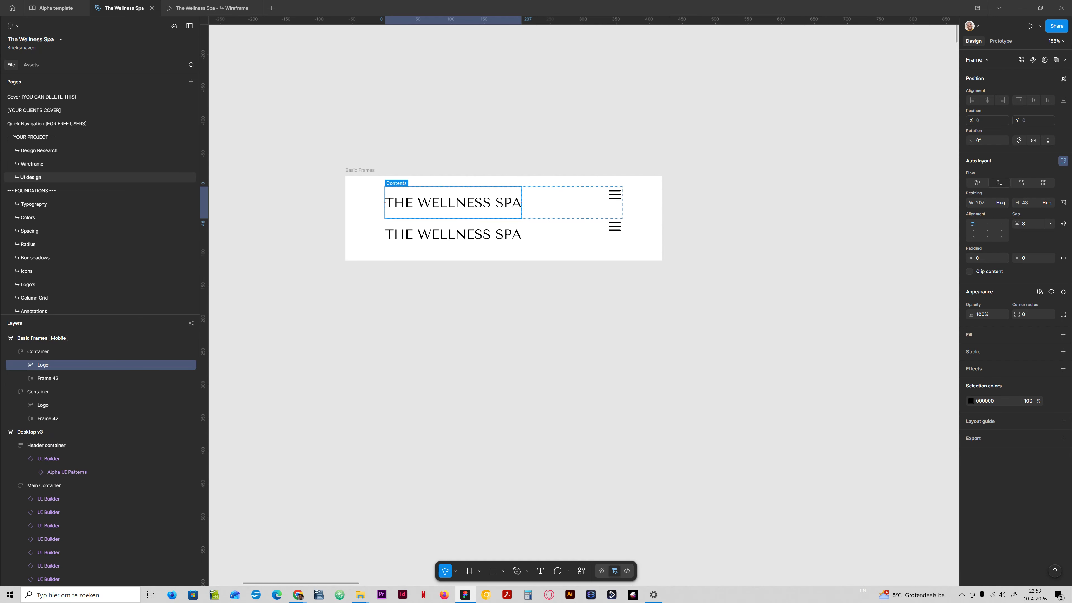
pyautogui.doubleClick(491, 202)
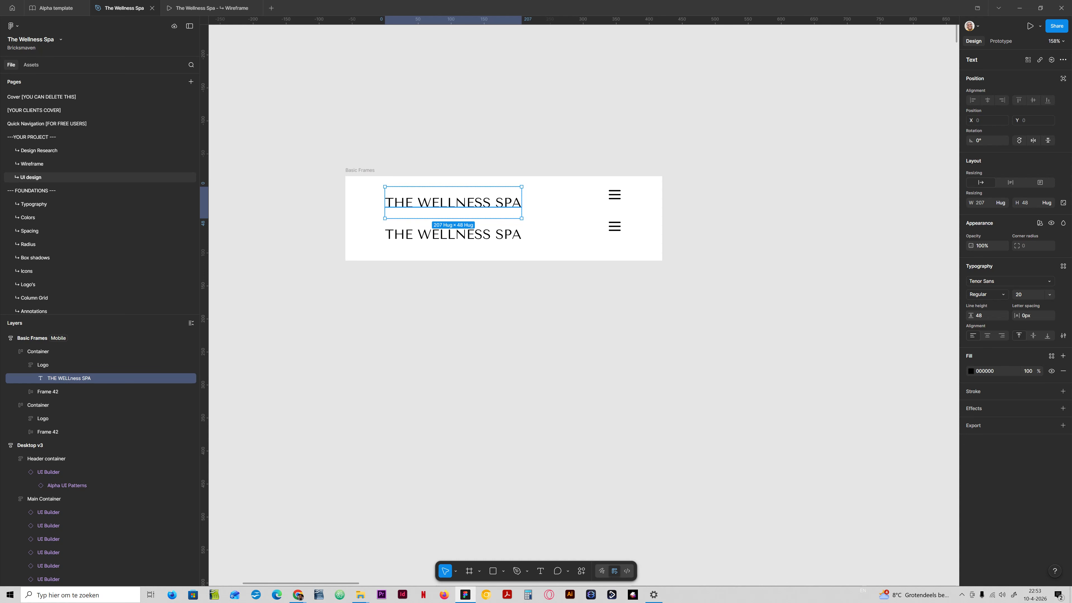
pyautogui.moveTo(402, 219); pyautogui.dragTo(403, 208)
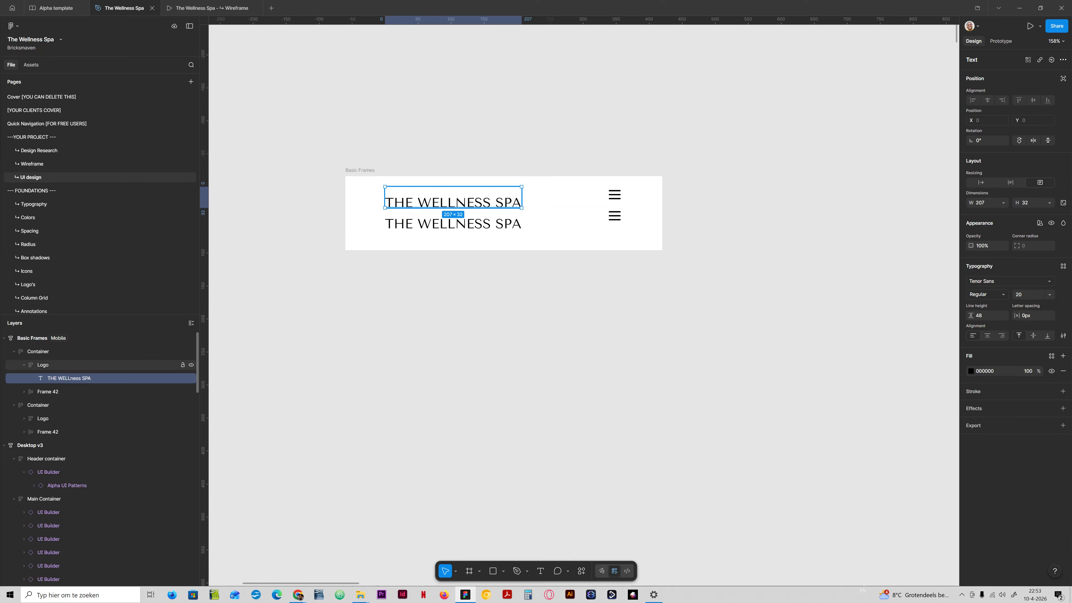
pyautogui.click(42, 365)
pyautogui.moveTo(493, 207); pyautogui.dragTo(496, 204)
pyautogui.hotkey('ctrl', 'z')
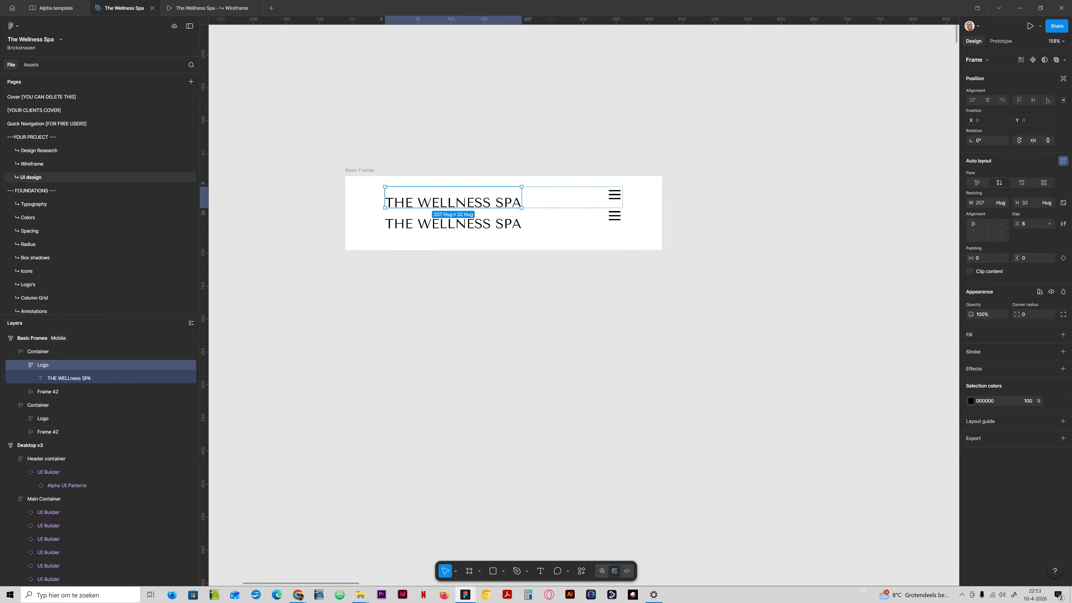
pyautogui.click(69, 378)
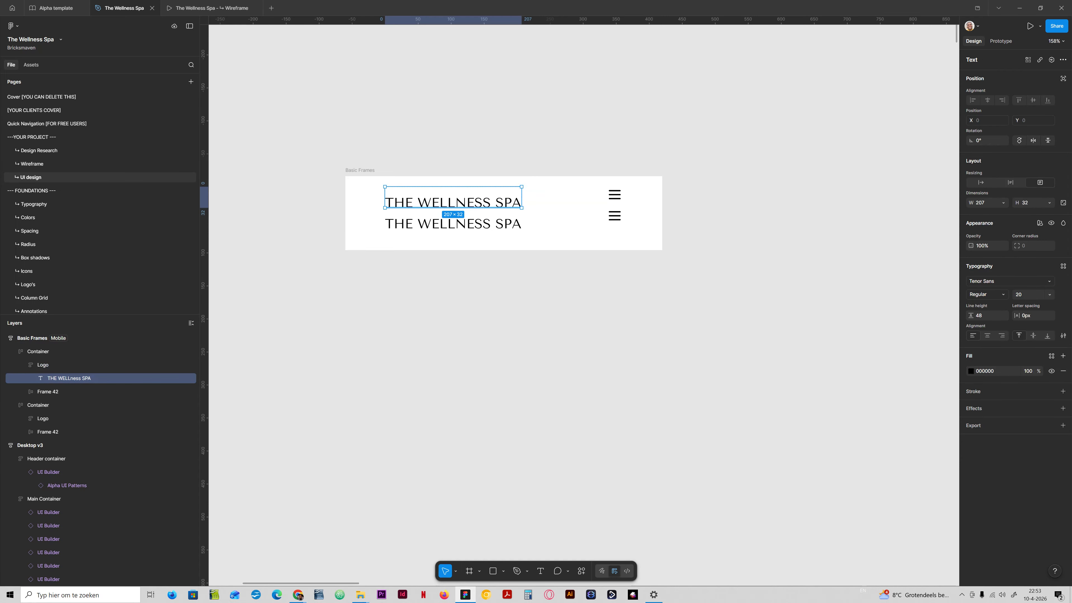
pyautogui.hotkey('ctrl', 'z')
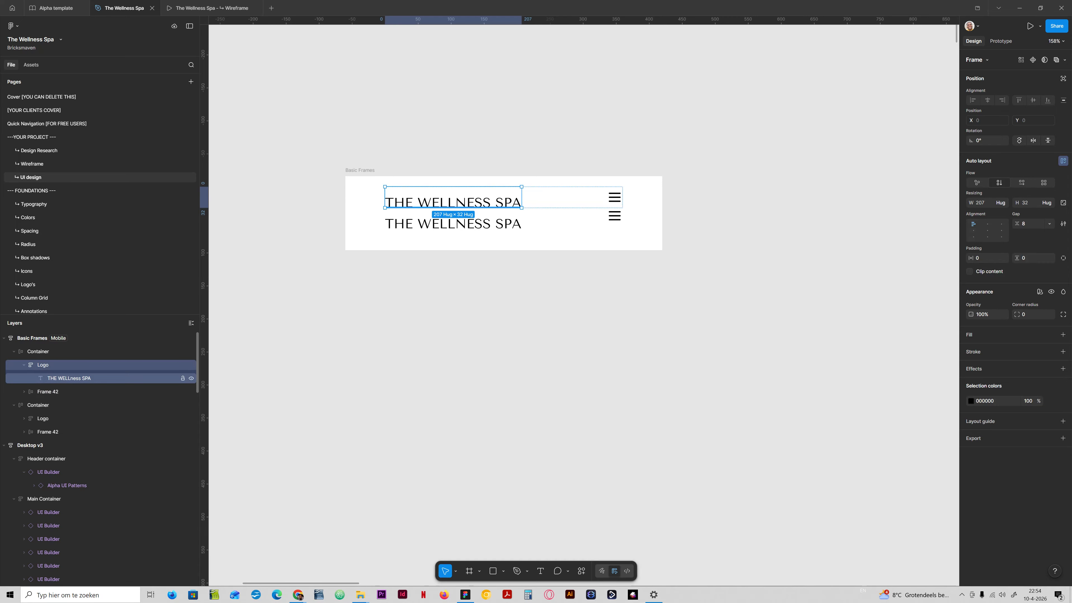
# - Set the logo text's height to hug contents and apply the m line-height variable
pyautogui.click(71, 377)
pyautogui.click(1048, 203)
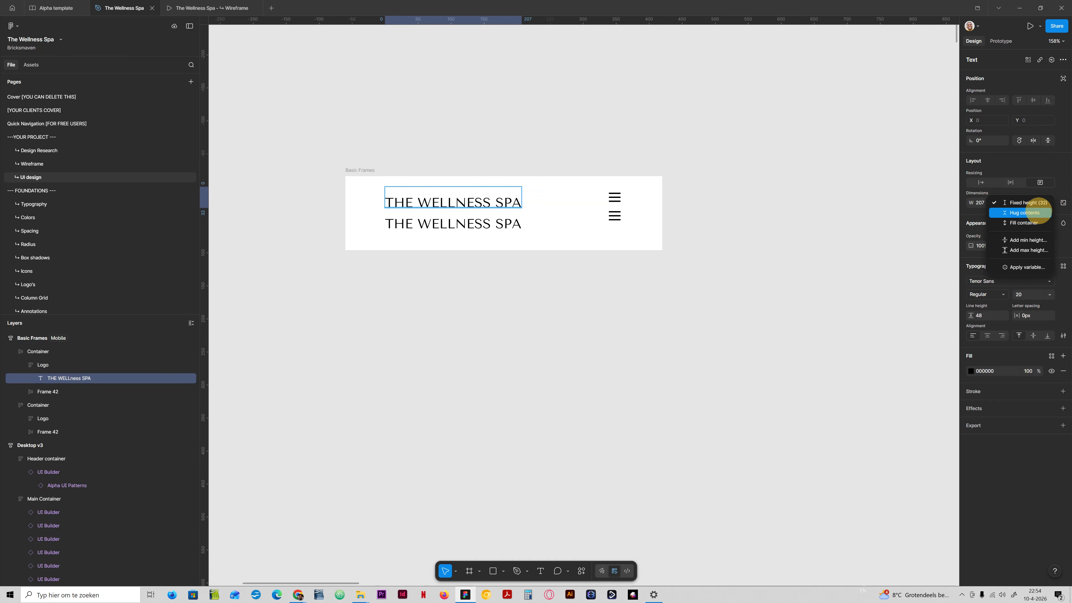
pyautogui.click(1034, 211)
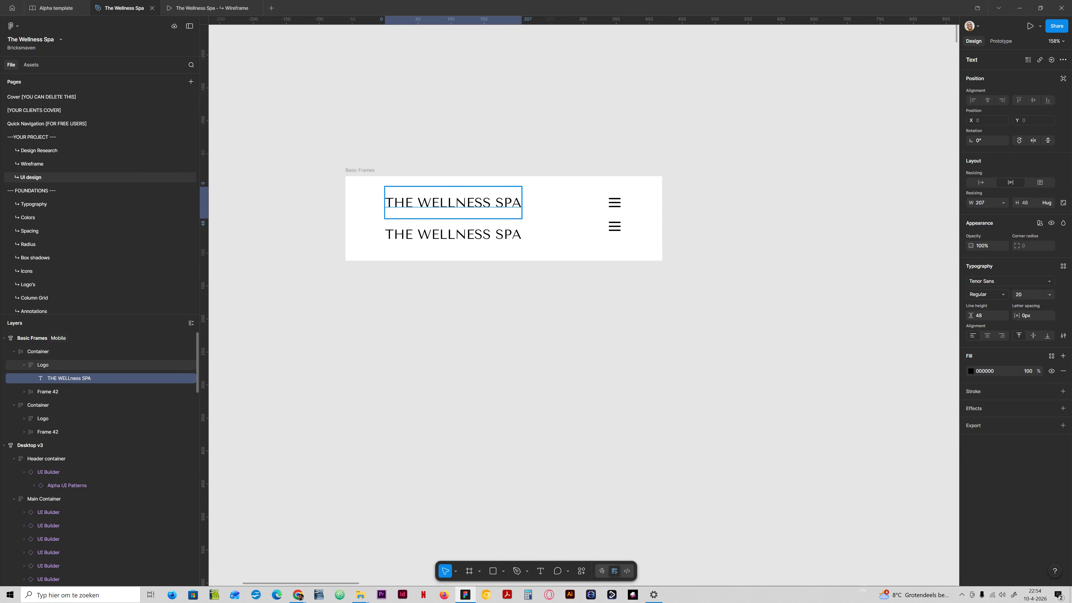
pyautogui.click(1003, 314)
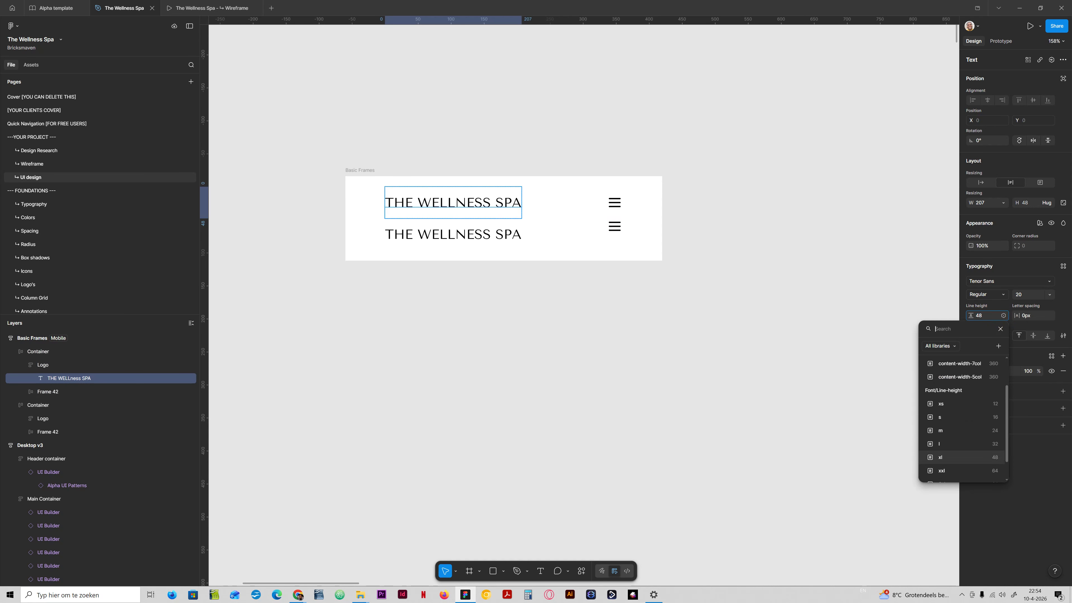
pyautogui.click(963, 431)
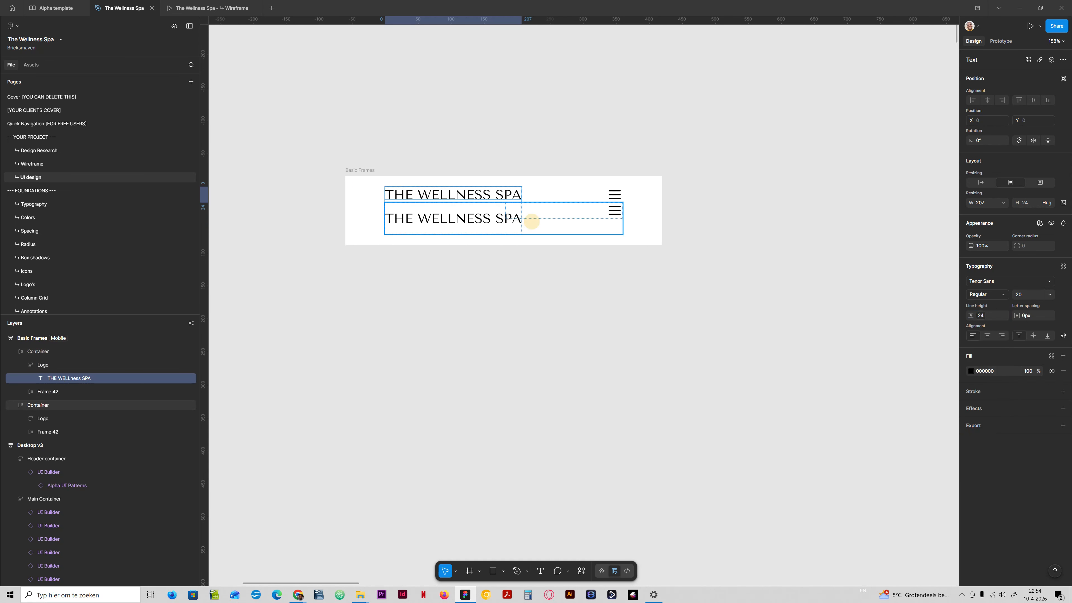
# - Delete the logo and the menu icon frame from the duplicated Container
pyautogui.click(531, 221)
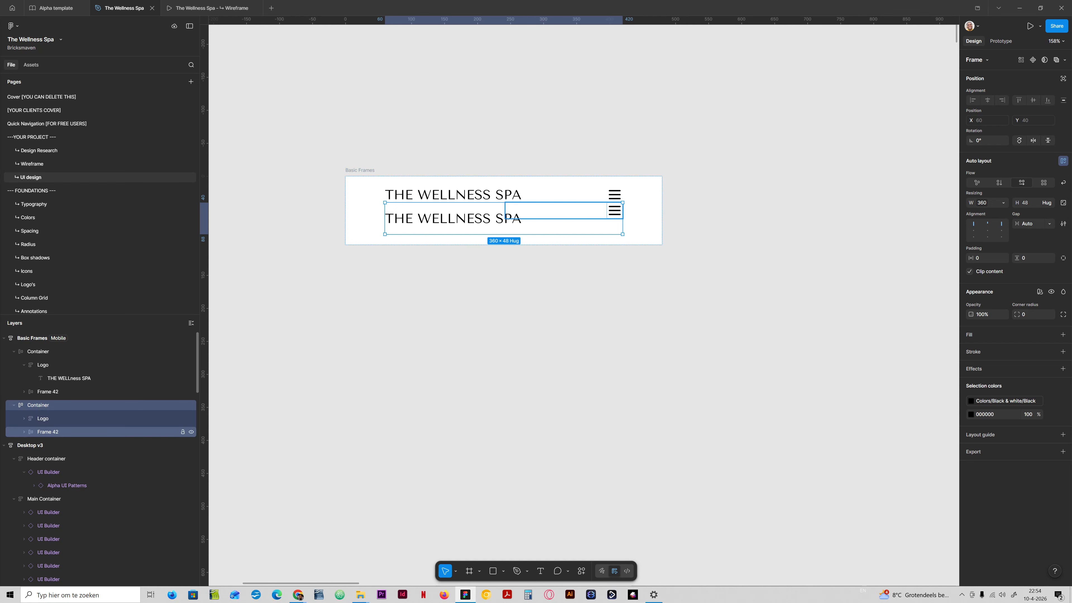
pyautogui.click(43, 419)
pyautogui.click(48, 431)
pyautogui.press('Delete')
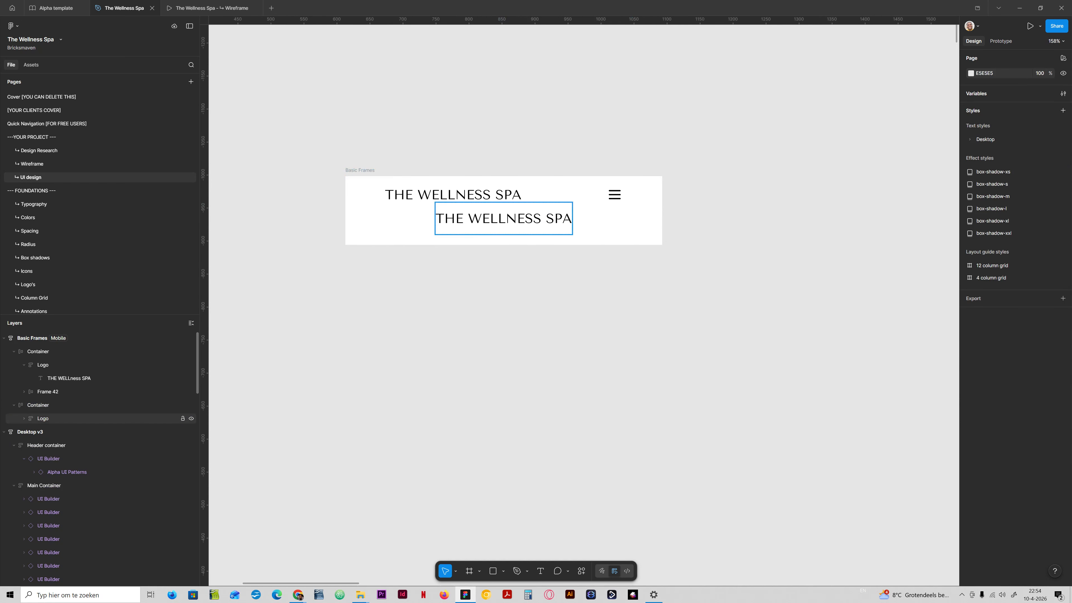
pyautogui.click(43, 418)
pyautogui.press('Delete')
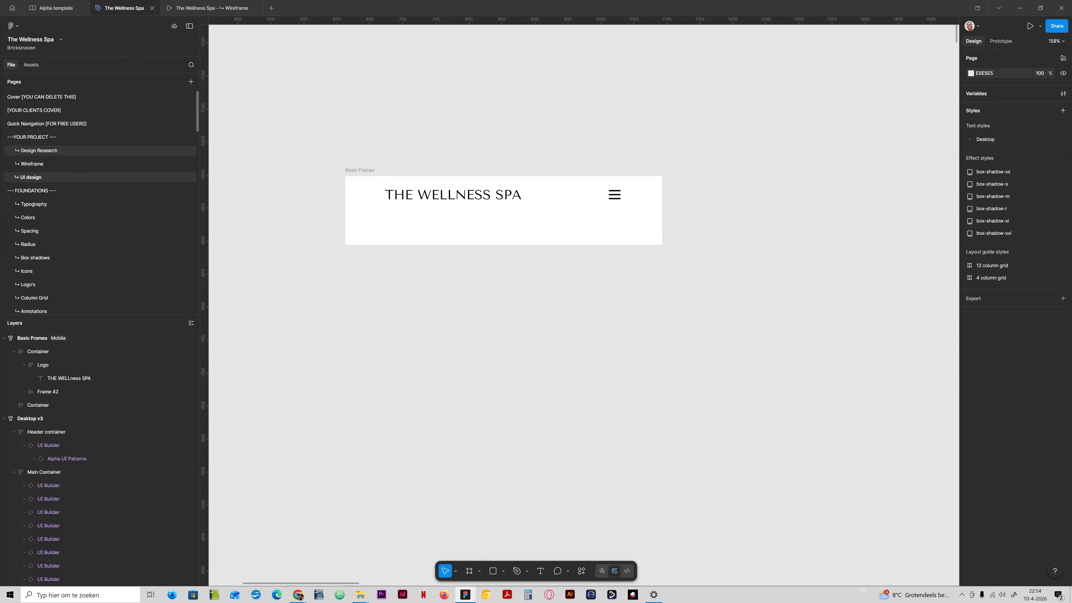
# - Copy the Container of the Off-canvas 4 Mobile menu on the Off-canvas page
pyautogui.scroll(-5, 64, 245)
pyautogui.scroll(-8, 64, 209)
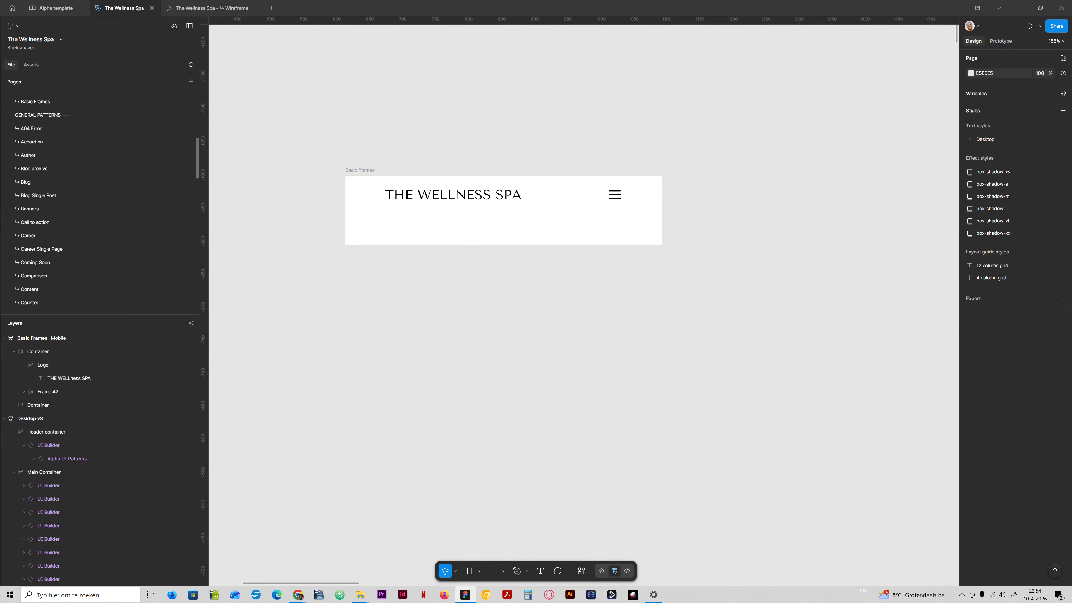
pyautogui.click(33, 209)
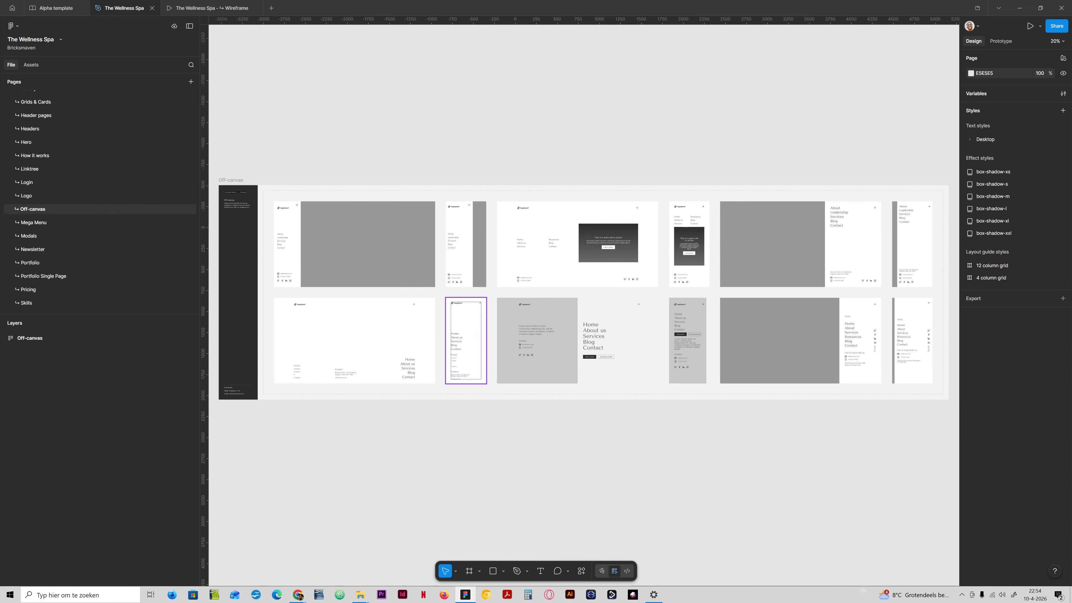
pyautogui.scroll(4, 460, 339)
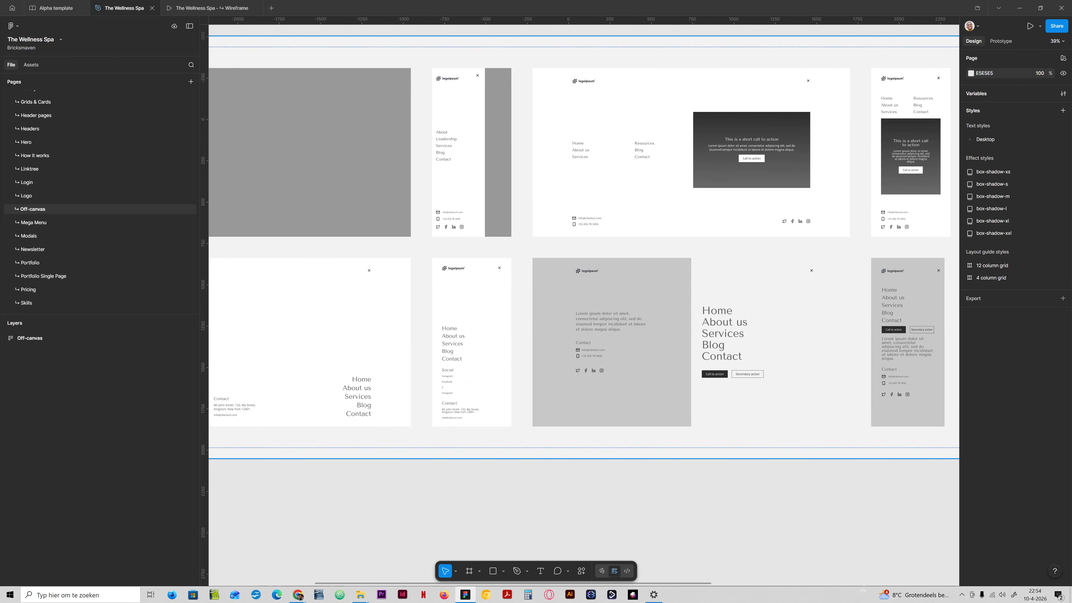
pyautogui.moveTo(648, 306); pyautogui.dragTo(378, 306)
pyautogui.moveTo(608, 272); pyautogui.dragTo(334, 388)
pyautogui.moveTo(693, 398); pyautogui.dragTo(1033, 340)
pyautogui.moveTo(445, 377); pyautogui.dragTo(835, 378)
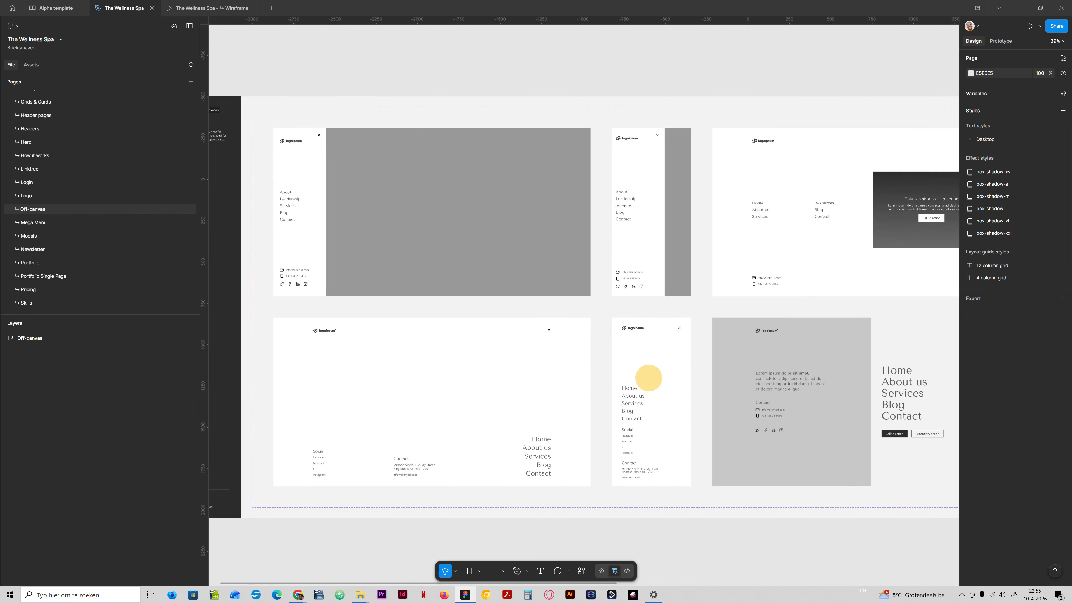
pyautogui.moveTo(485, 371); pyautogui.dragTo(548, 397)
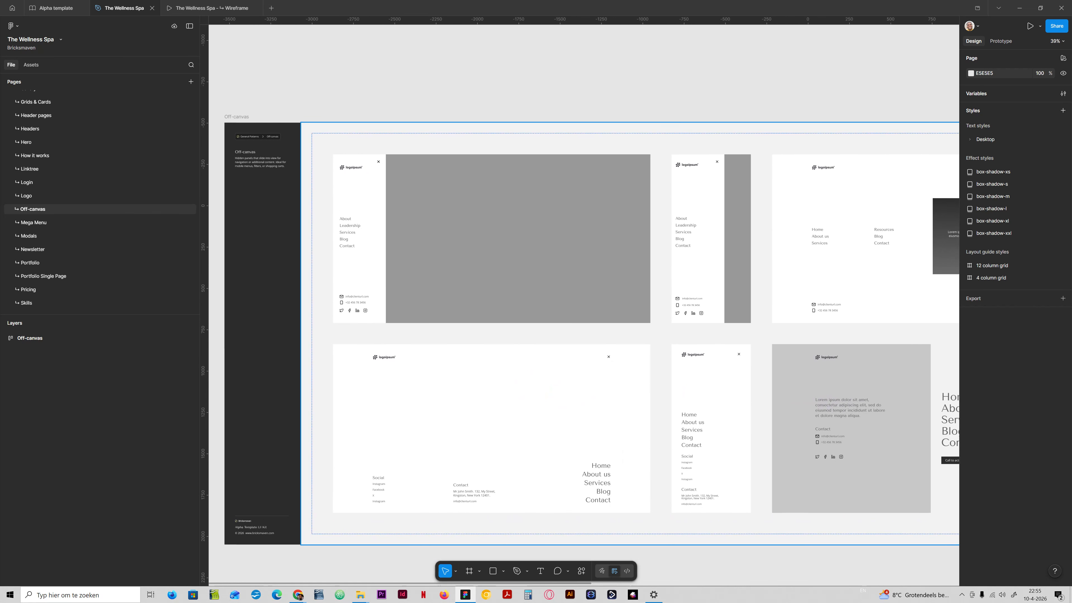
pyautogui.keyDown('ctrl'); pyautogui.click(719, 412); pyautogui.keyUp('ctrl')
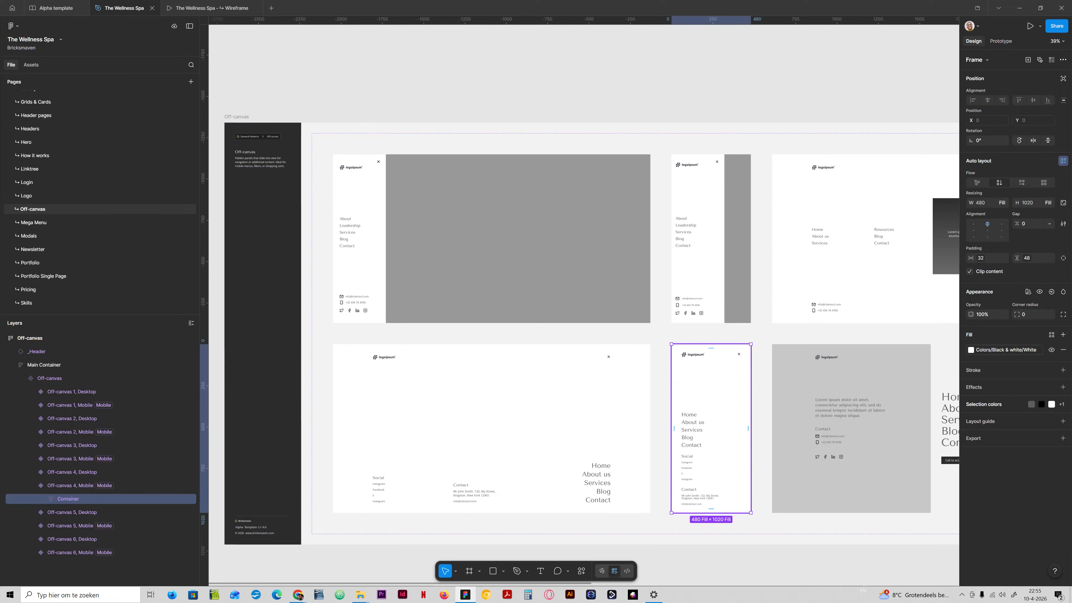
pyautogui.click(44, 499)
pyautogui.click(63, 512)
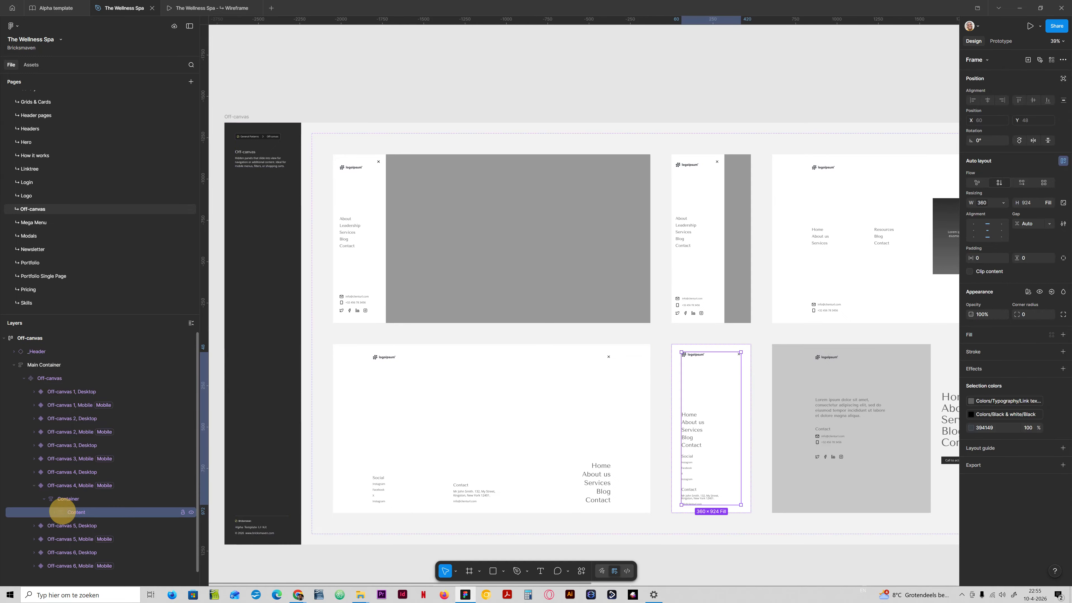
pyautogui.click(53, 512)
pyautogui.click(63, 499)
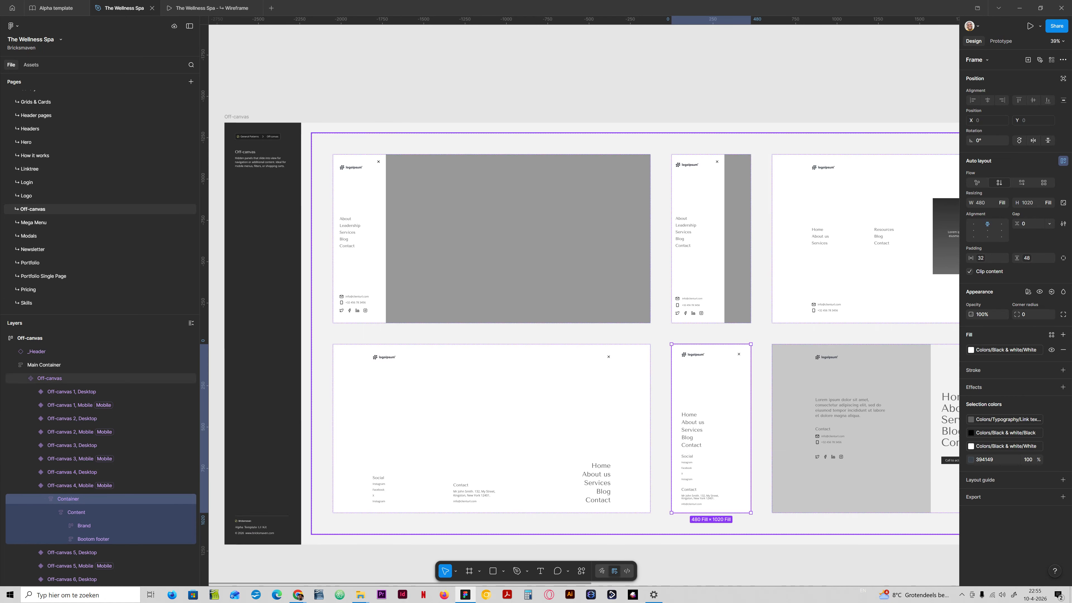
# - Paste the off-canvas menu Container into the Basic Frames mobile section on the UI design page
pyautogui.scroll(10, 101, 198)
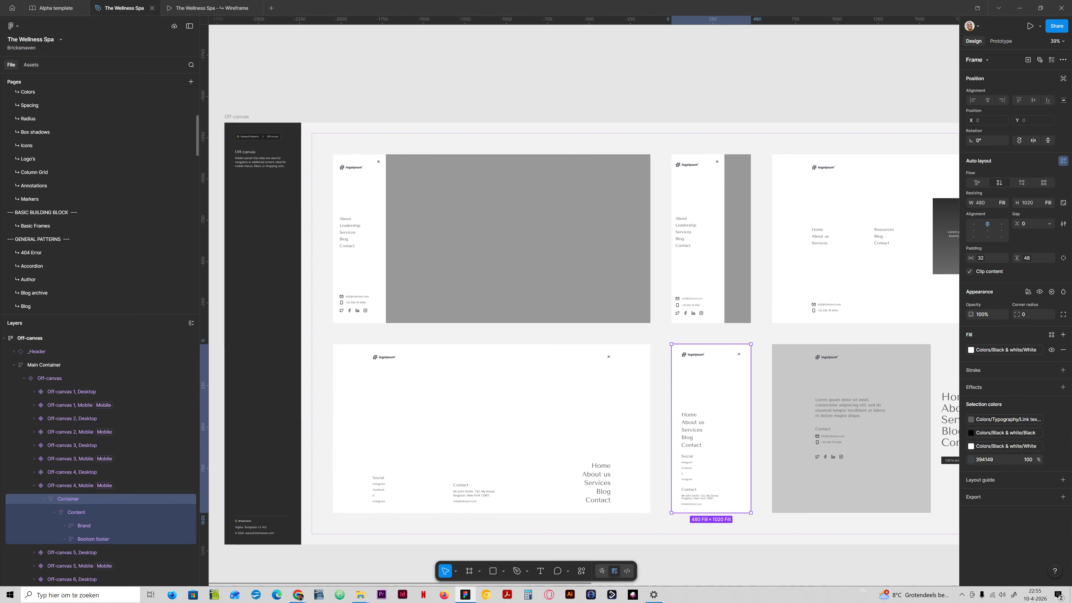
pyautogui.scroll(5, 101, 269)
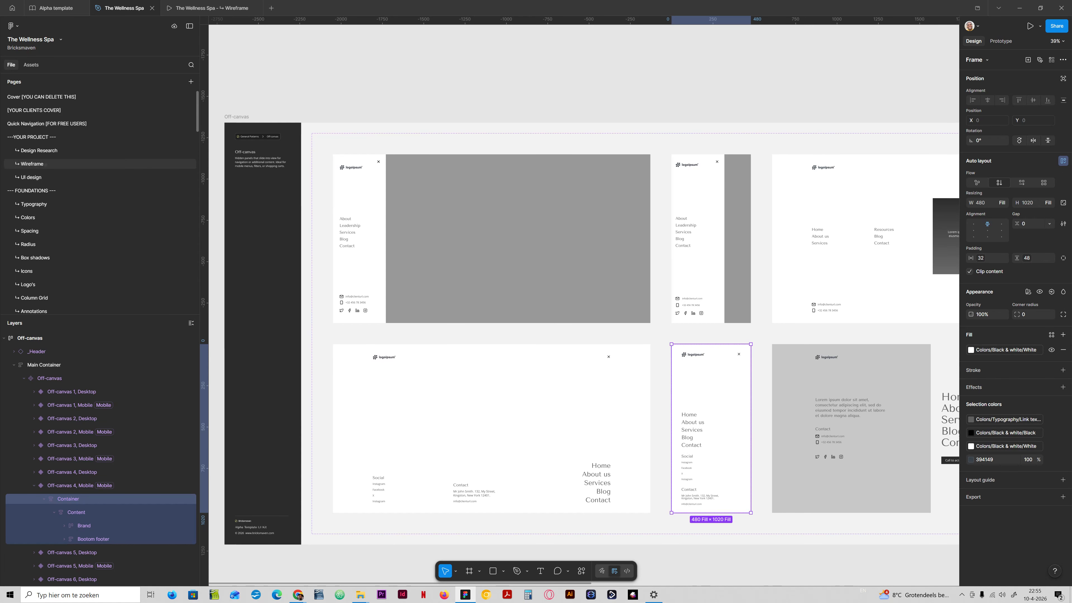
pyautogui.click(32, 164)
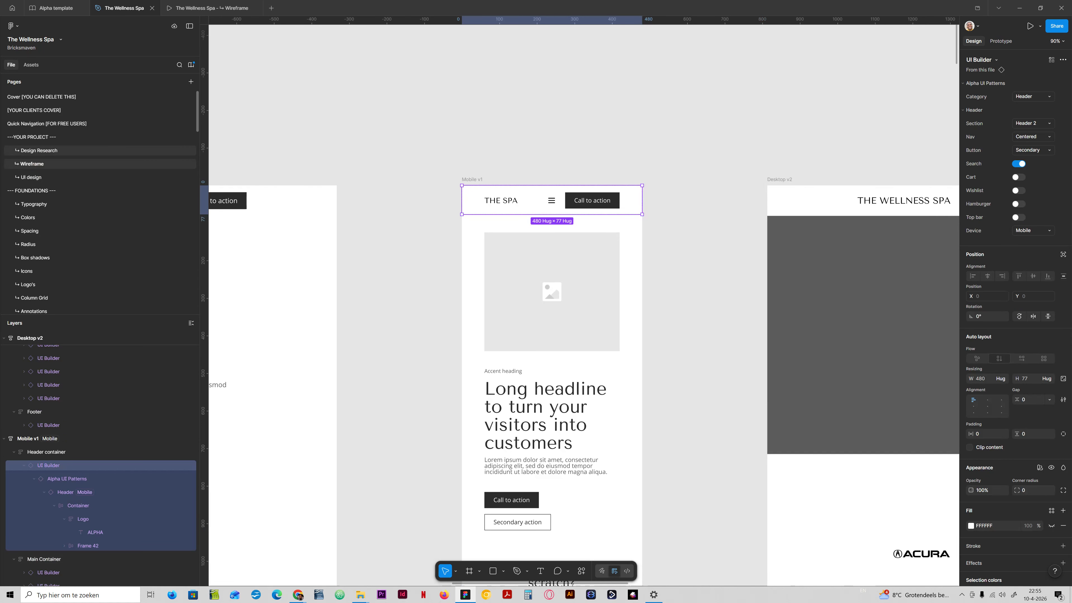
pyautogui.click(53, 177)
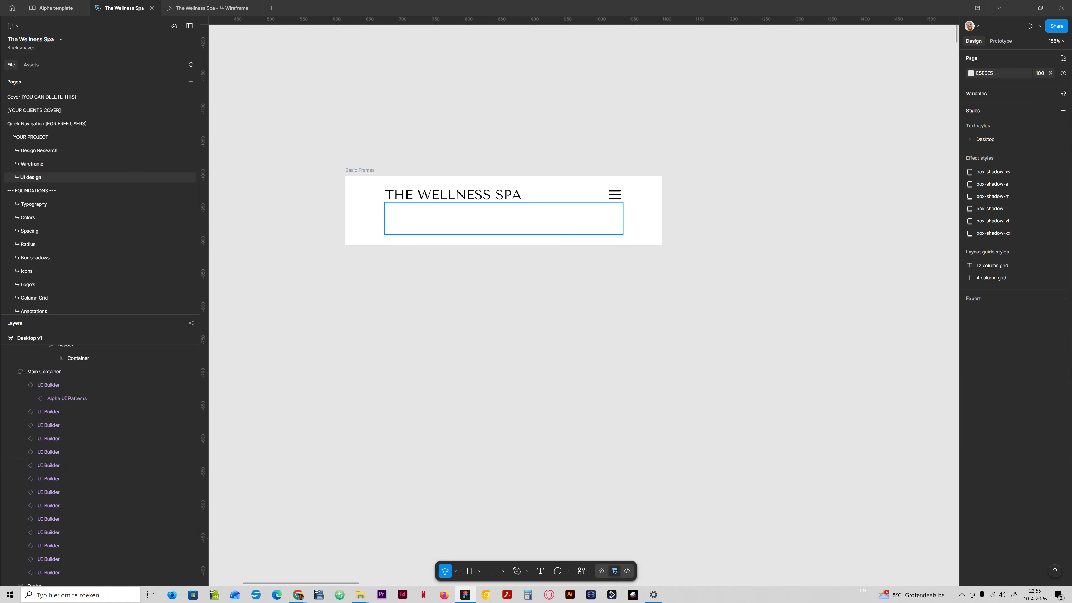
pyautogui.click(488, 224)
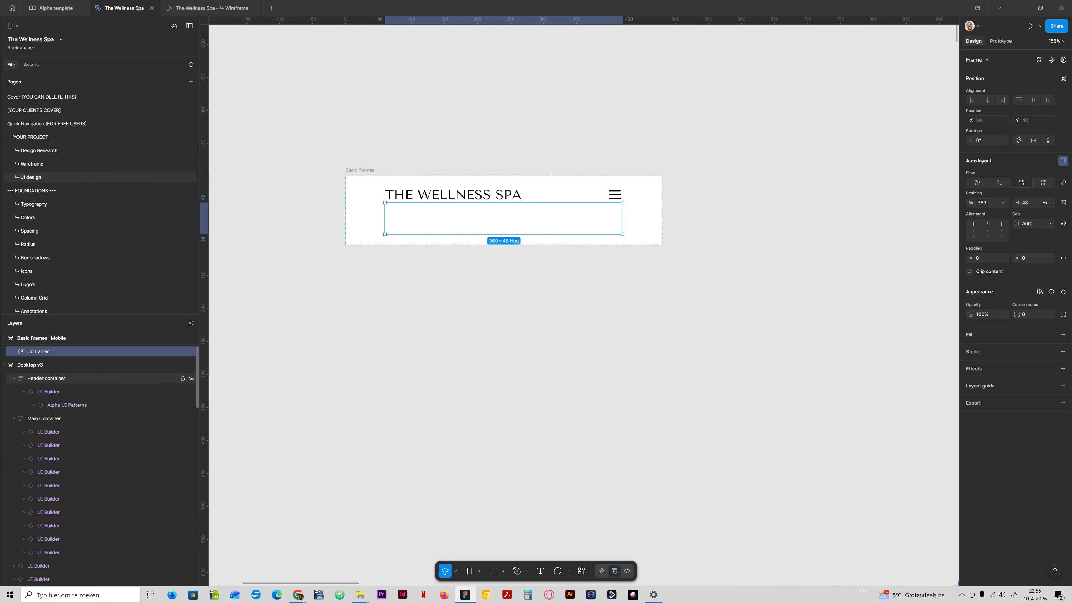
pyautogui.click(34, 338)
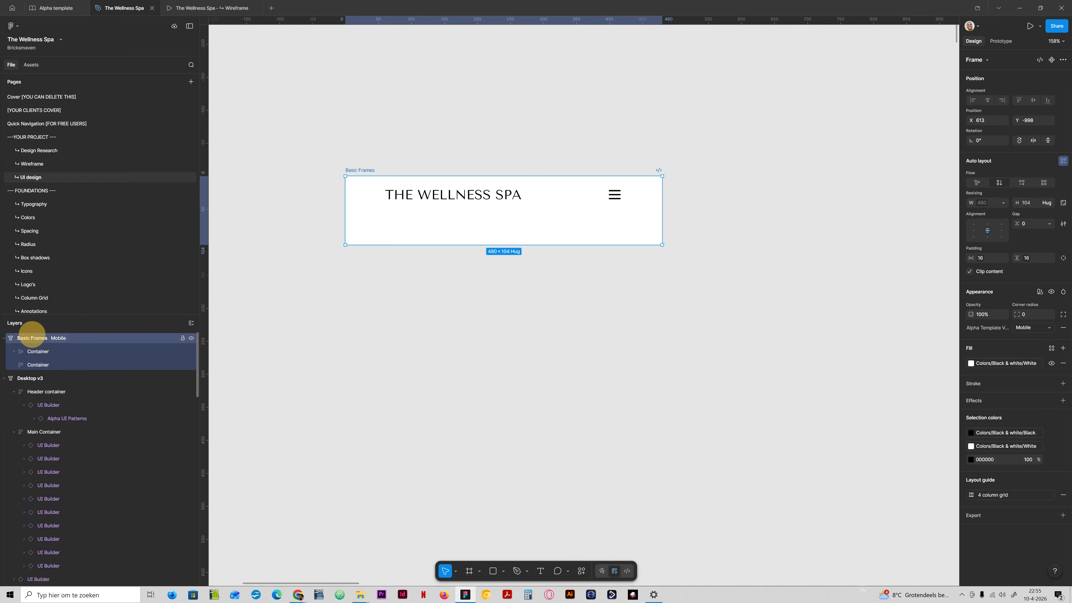
pyautogui.hotkey('ctrl', 'v')
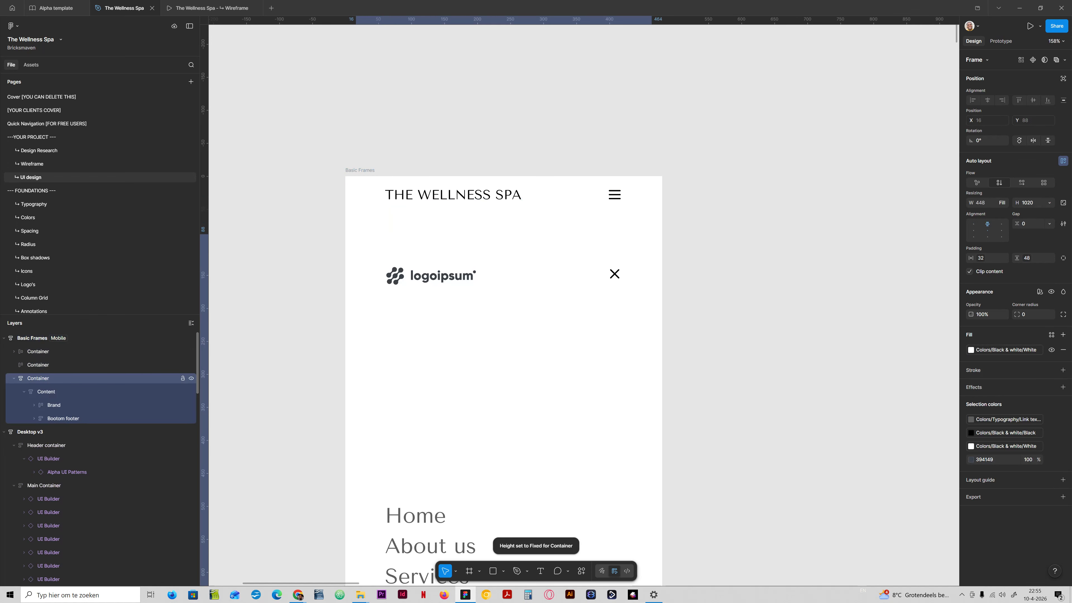
# - Delete the empty duplicated Container from the mobile section
pyautogui.click(40, 363)
pyautogui.press('Delete')
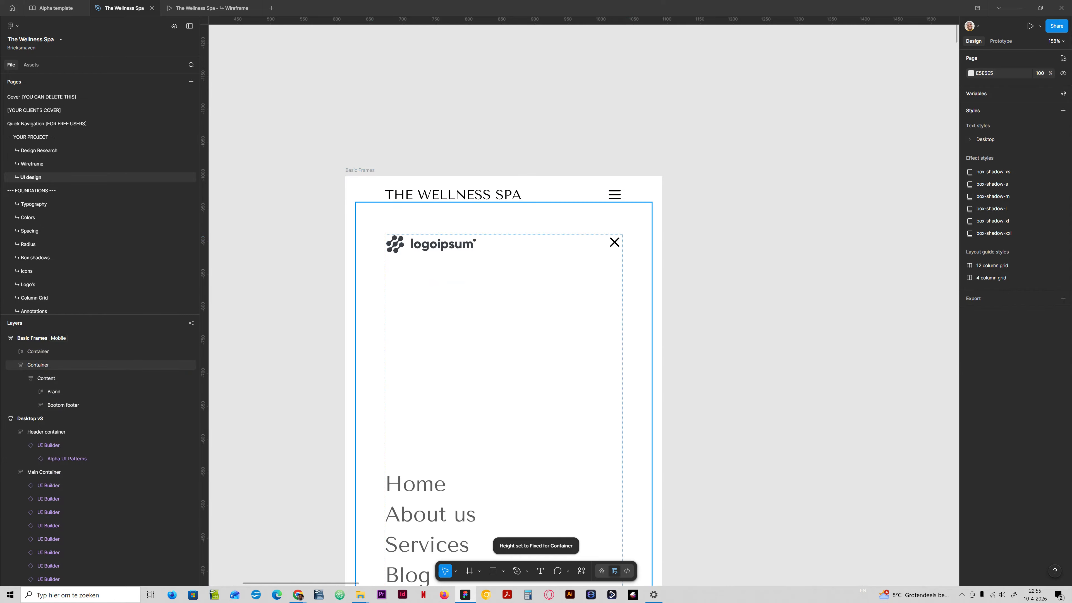
pyautogui.scroll(-3, 496, 211)
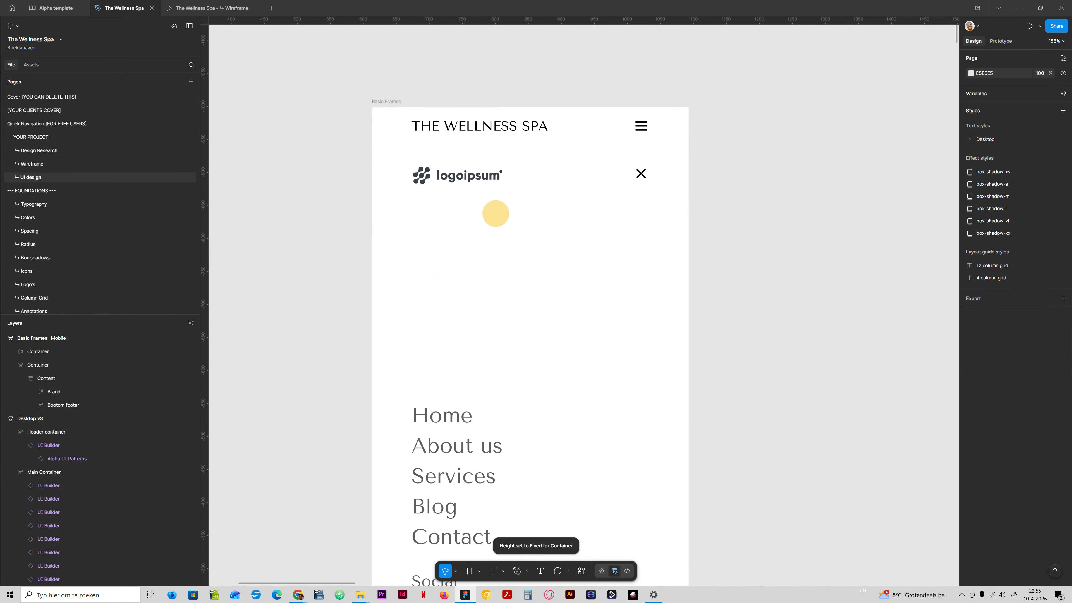
pyautogui.moveTo(503, 214); pyautogui.dragTo(502, 277)
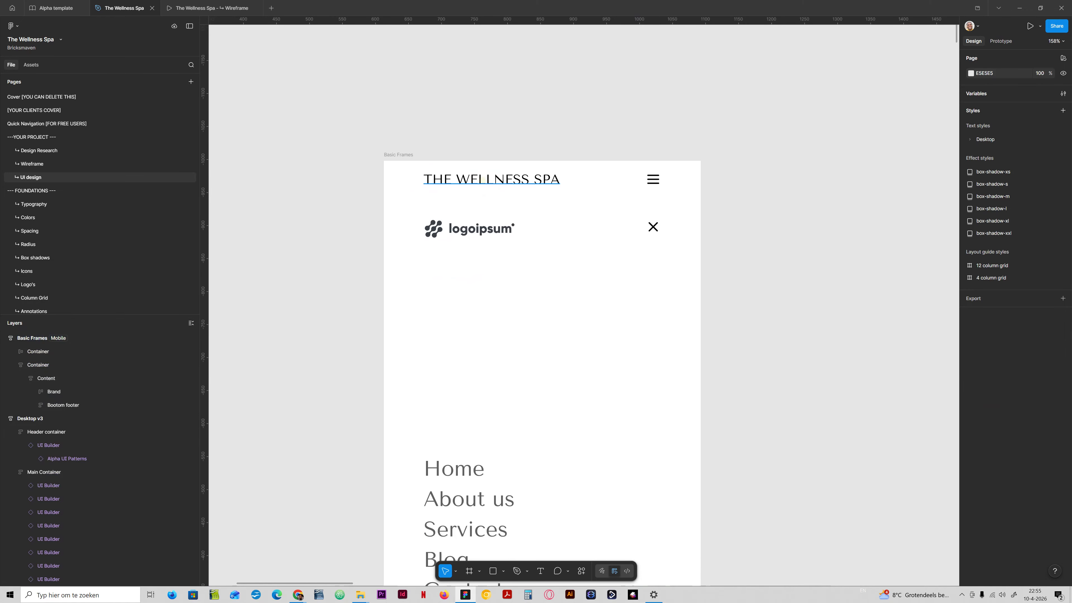
# - Paste the THE WELLNESS SPA title text into the Brand frame of the off-canvas menu
pyautogui.keyDown('ctrl'); pyautogui.click(482, 181); pyautogui.keyUp('ctrl')
pyautogui.doubleClick(480, 228)
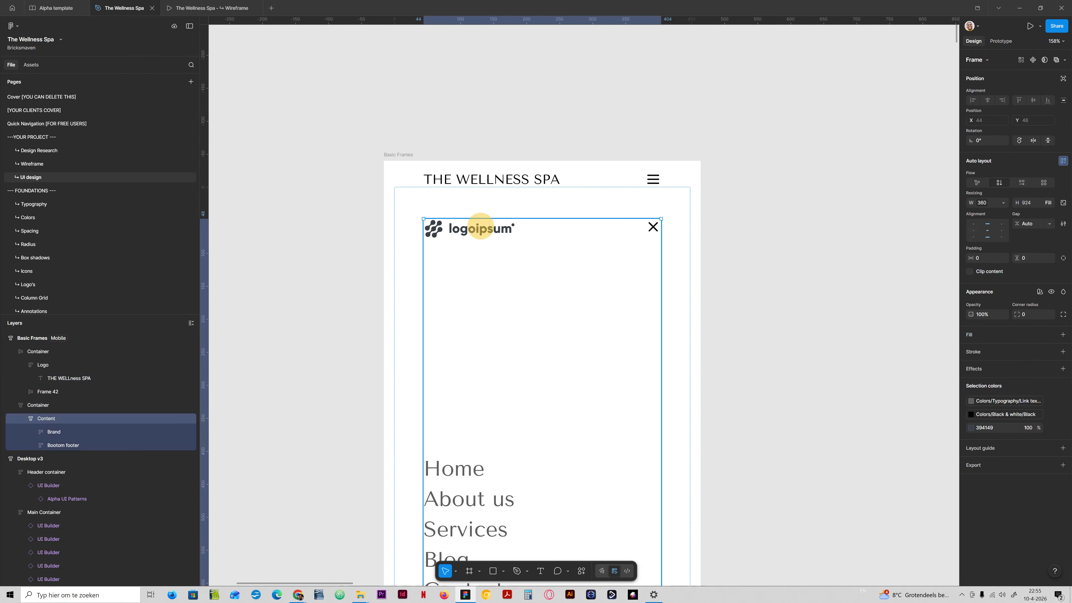
pyautogui.doubleClick(480, 228)
pyautogui.doubleClick(480, 227)
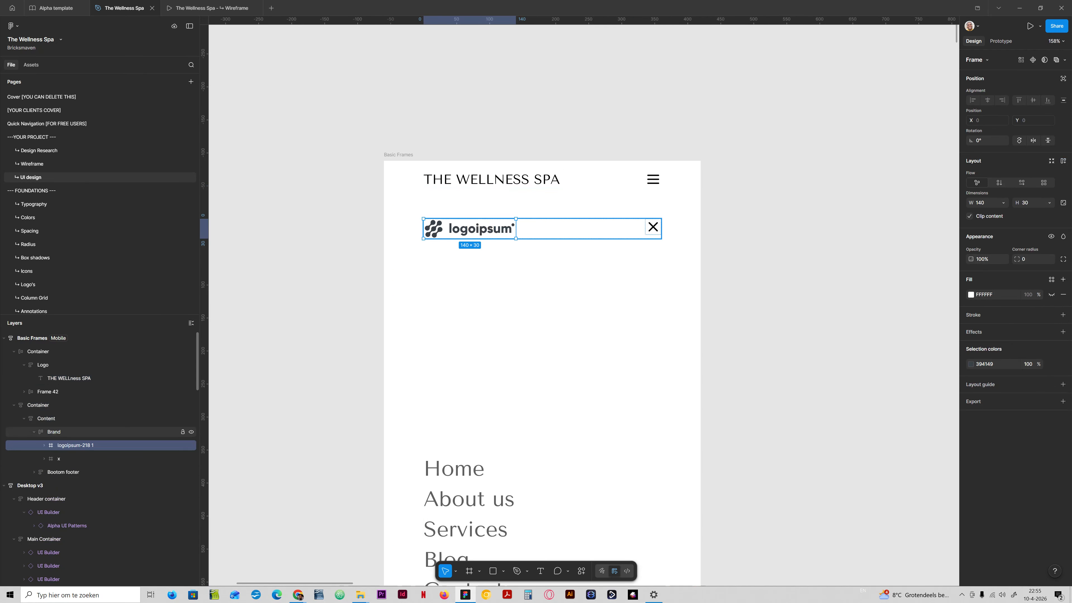
pyautogui.click(54, 433)
pyautogui.hotkey('ctrl', 'v')
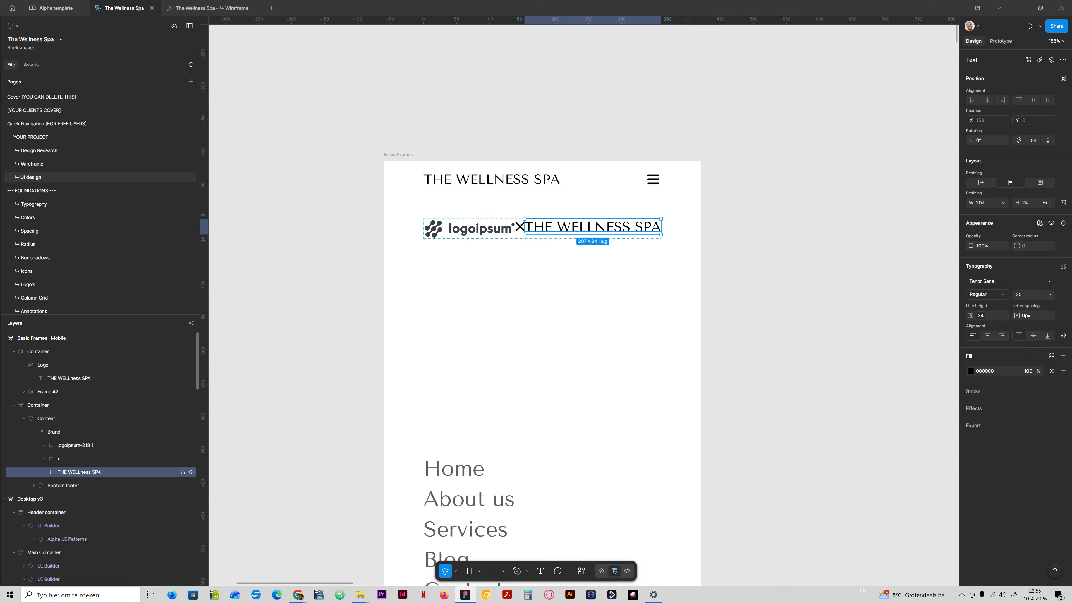
# - Move the title layer above the logoipsum logo and delete the logoipsum logo from the Brand frame
pyautogui.moveTo(72, 472); pyautogui.dragTo(77, 441)
pyautogui.click(77, 445)
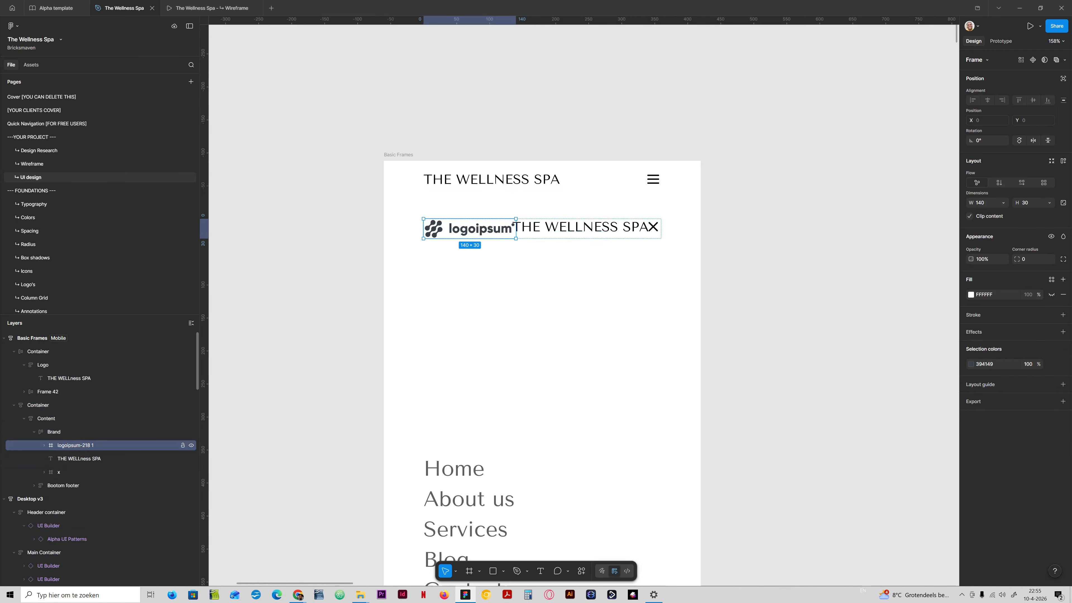
pyautogui.press('Delete')
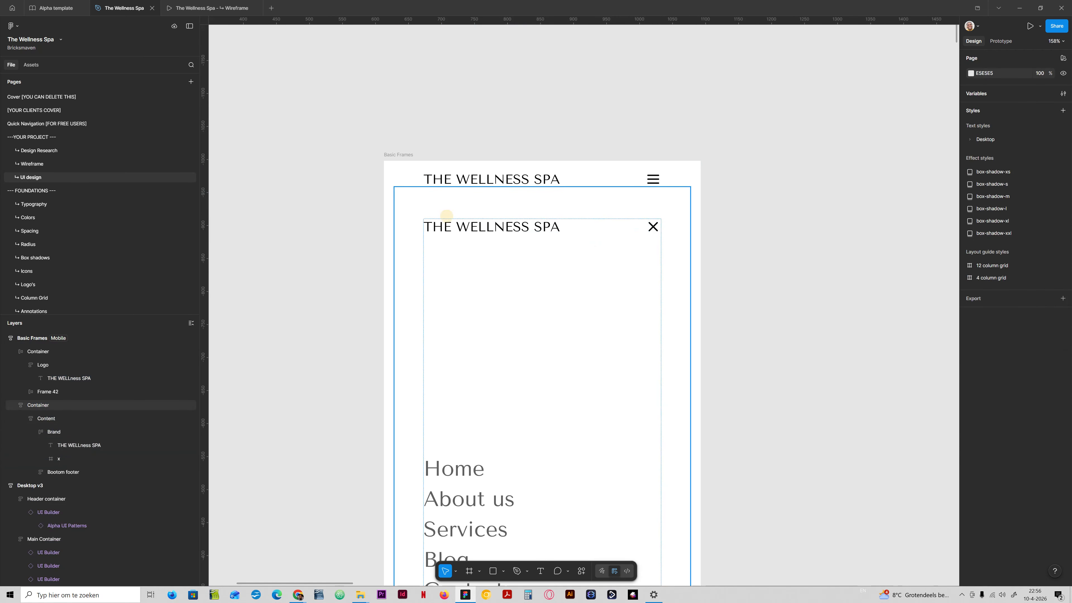
# - Make the off-canvas menu Container ignore the mobile frame's auto layout
pyautogui.click(446, 216)
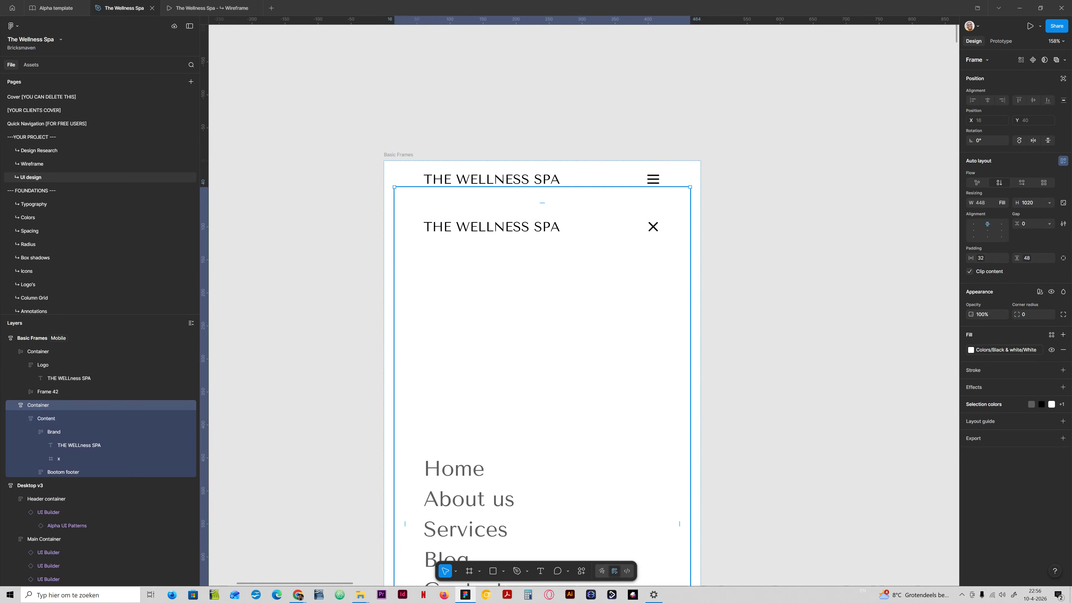
pyautogui.scroll(-10, 584, 304)
pyautogui.scroll(6, 542, 304)
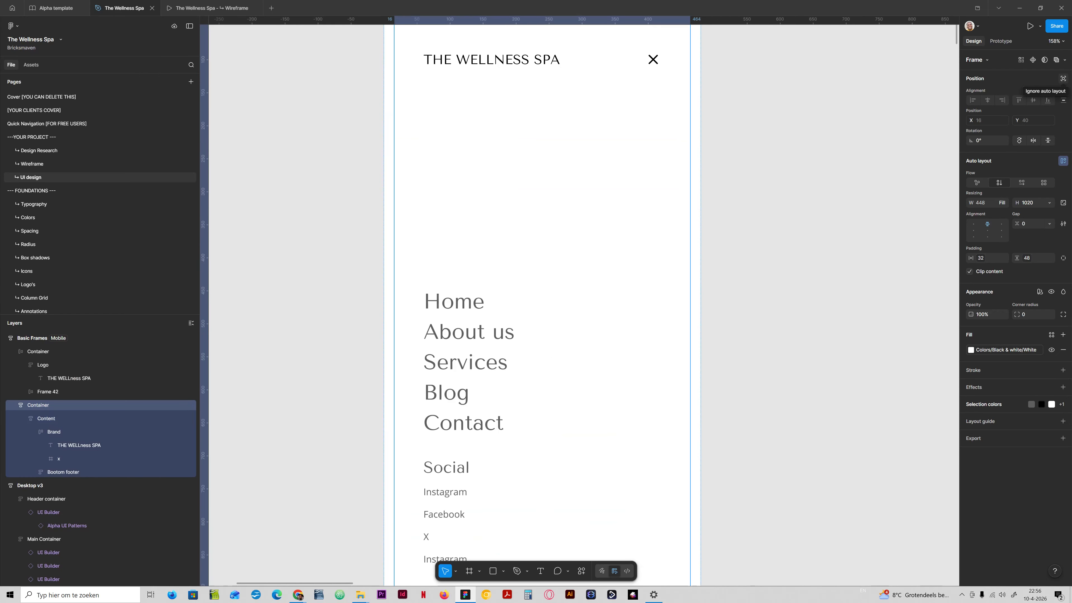
pyautogui.click(1063, 79)
pyautogui.scroll(2, 542, 304)
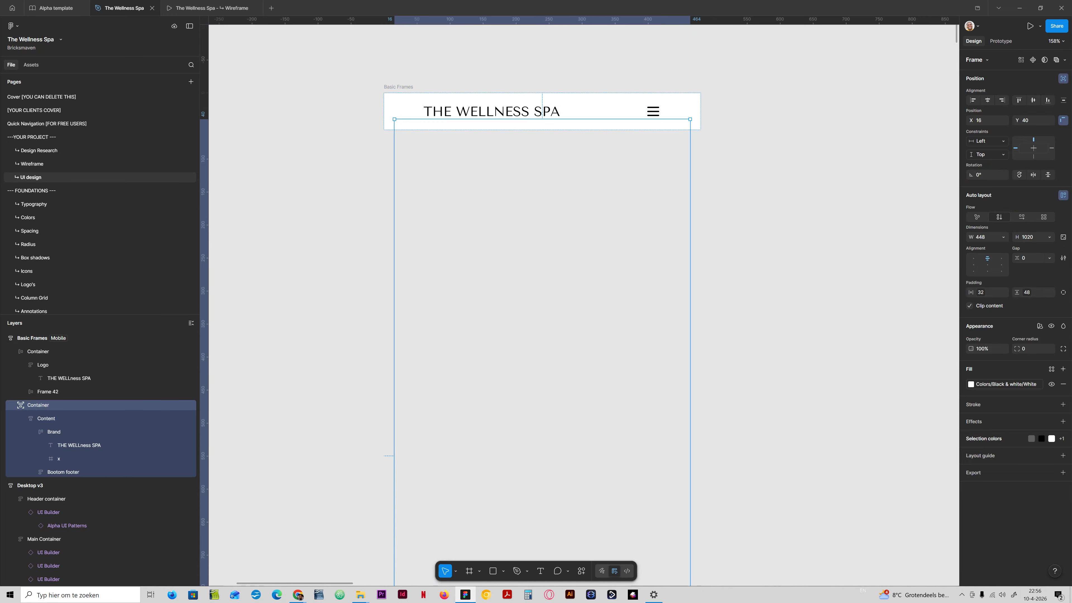
# - Set the Container's width to the desktop-width variable and align it to the frame's horizontal centre and top
pyautogui.click(1004, 237)
pyautogui.click(988, 291)
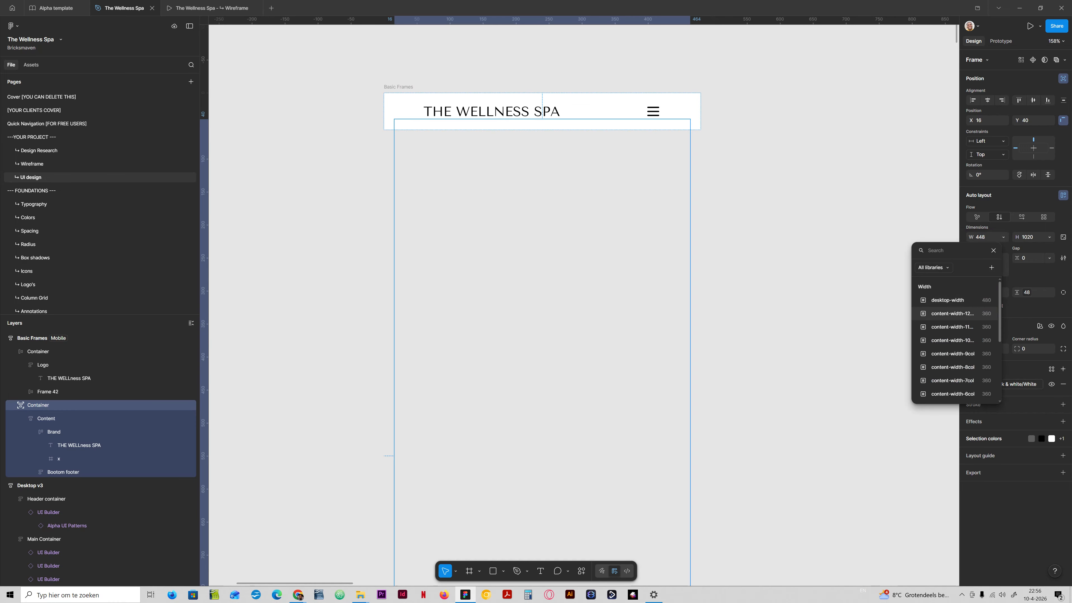
pyautogui.click(949, 300)
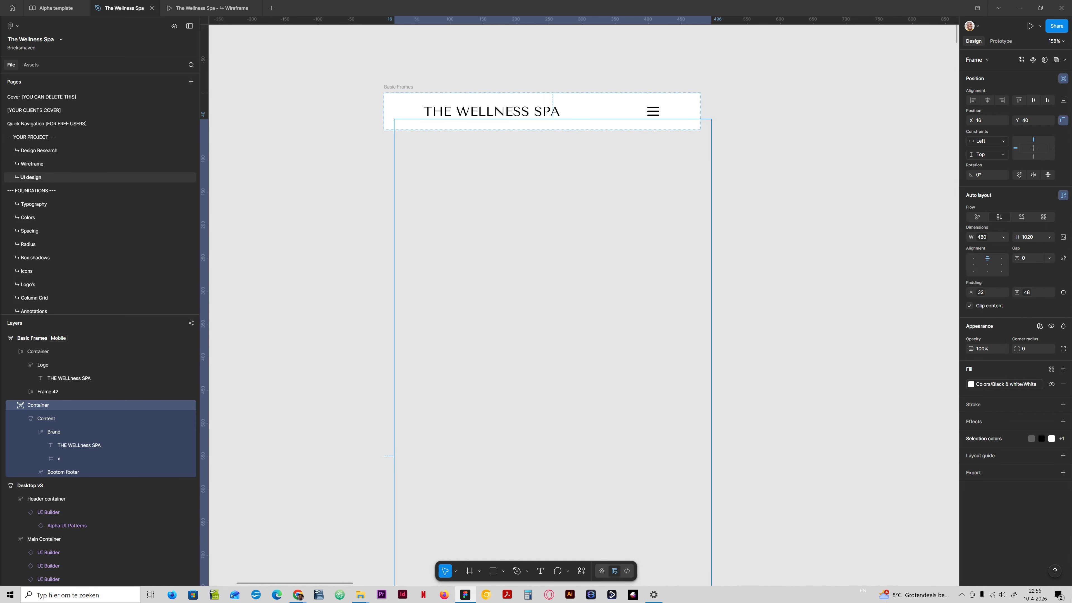
pyautogui.click(988, 100)
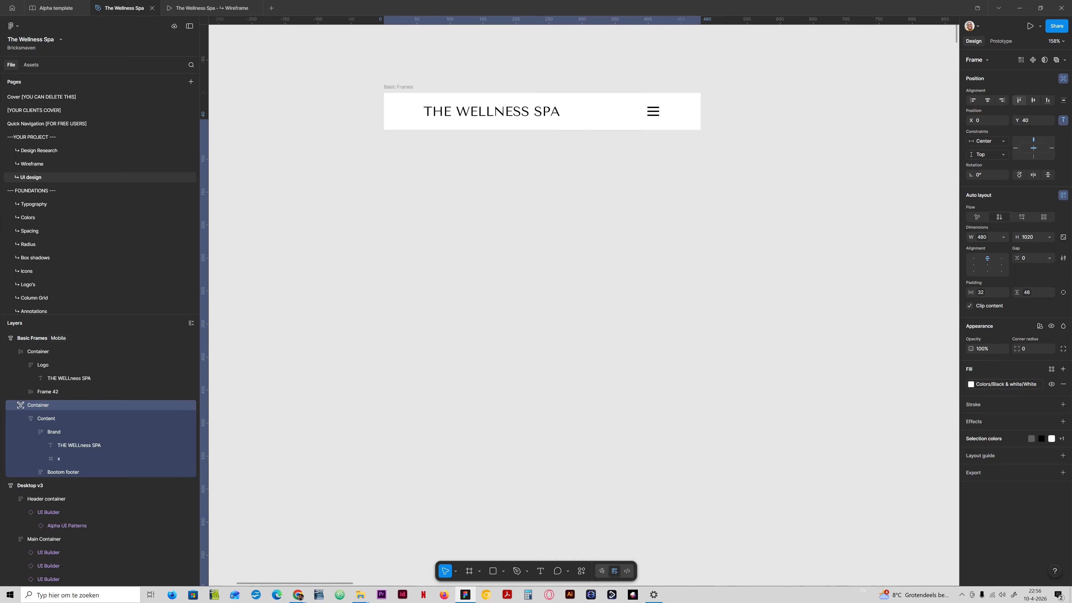
pyautogui.click(1020, 100)
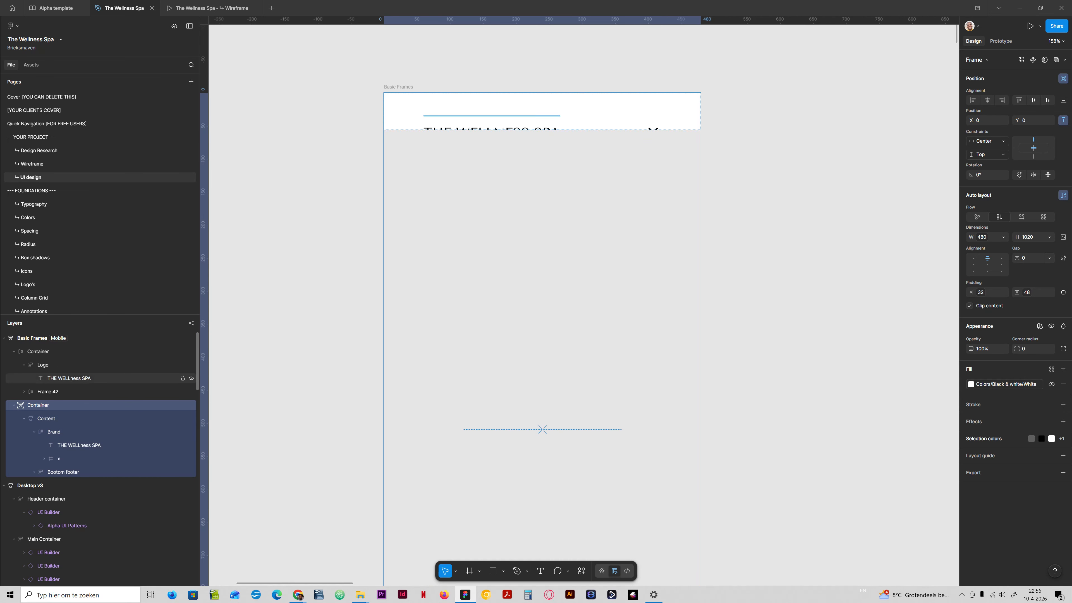
# - Extend the Basic Frames mobile frame to 1020 px tall
pyautogui.click(44, 339)
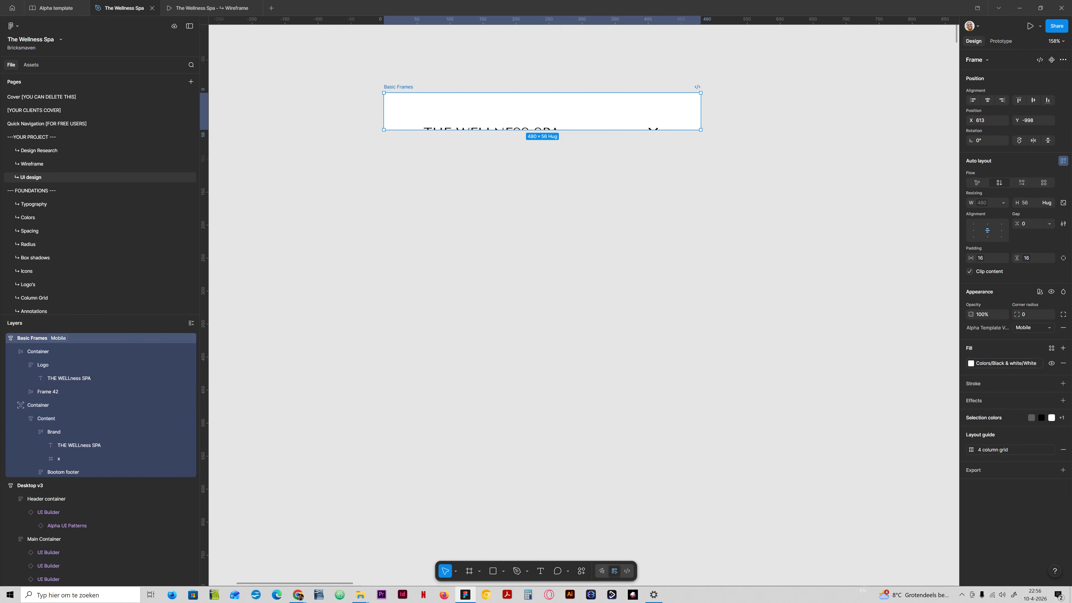
pyautogui.moveTo(542, 131); pyautogui.dragTo(558, 435)
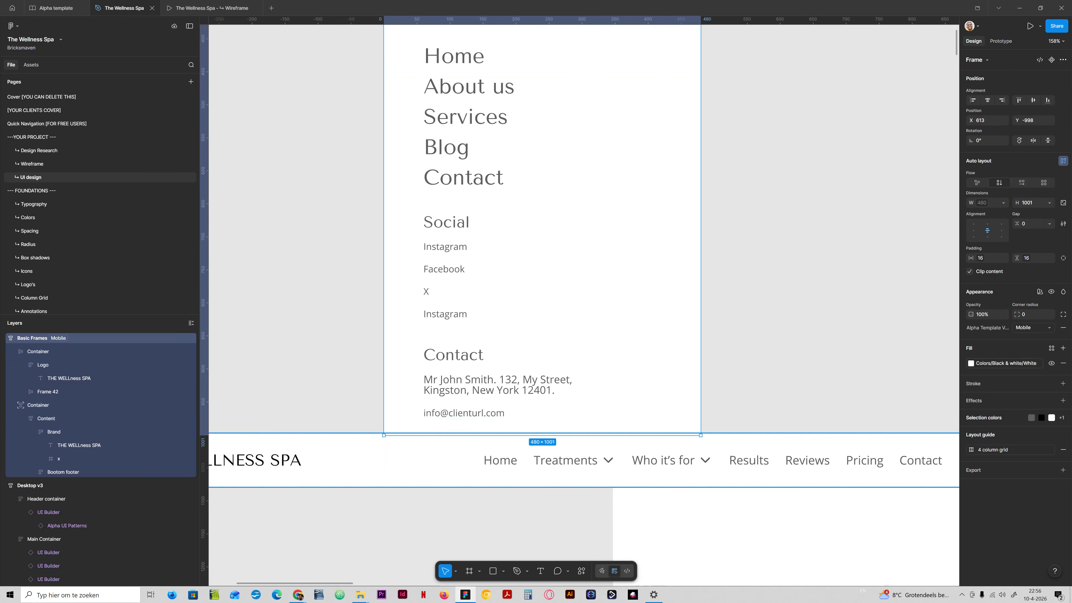
pyautogui.moveTo(393, 435); pyautogui.dragTo(392, 446)
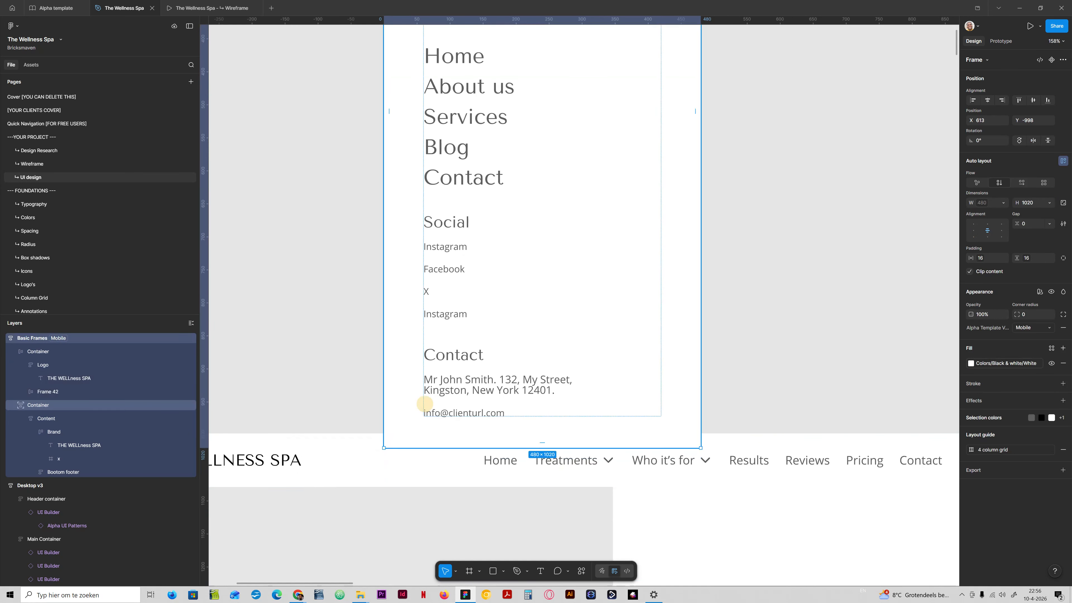
pyautogui.scroll(6, 425, 404)
pyautogui.scroll(-3, 424, 403)
pyautogui.keyDown('ctrl'); pyautogui.scroll(-3, 425, 404); pyautogui.keyUp('ctrl')
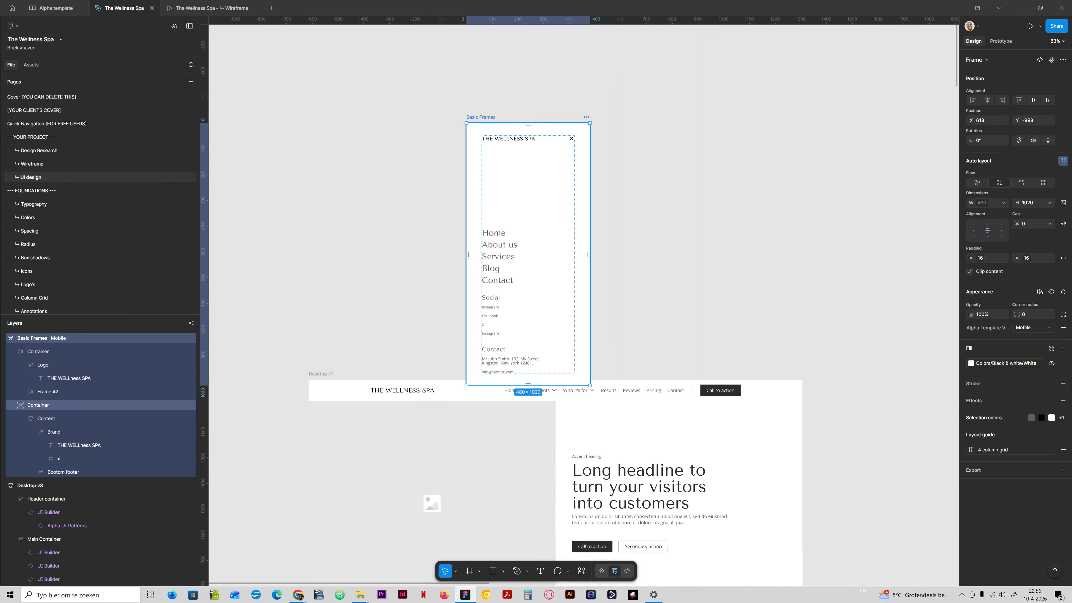
pyautogui.moveTo(477, 223); pyautogui.dragTo(471, 183)
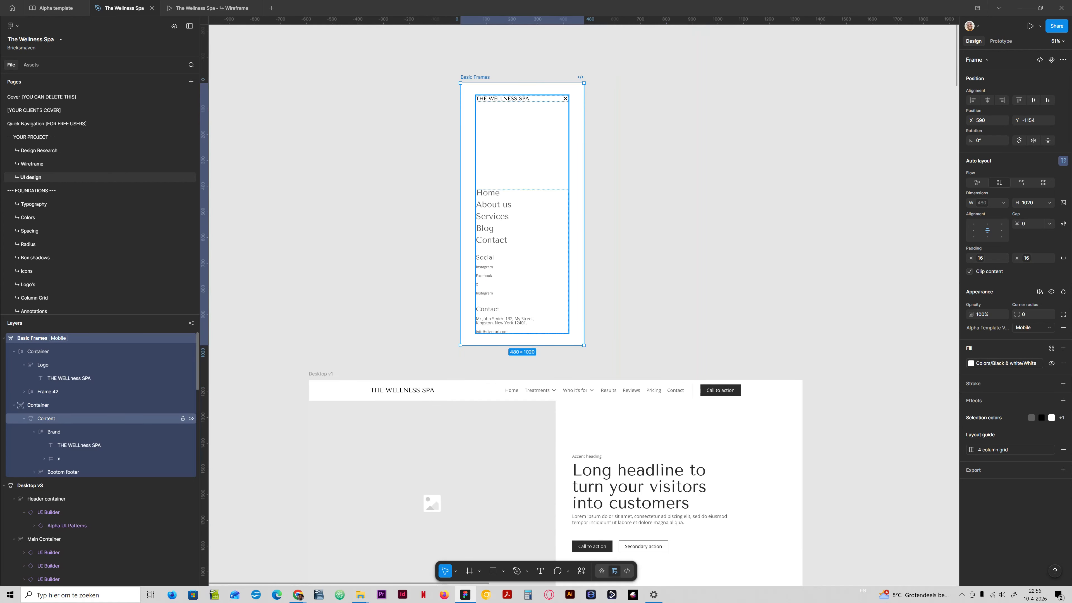
# - Hide the off-canvas menu Container
pyautogui.click(168, 405)
pyautogui.click(191, 405)
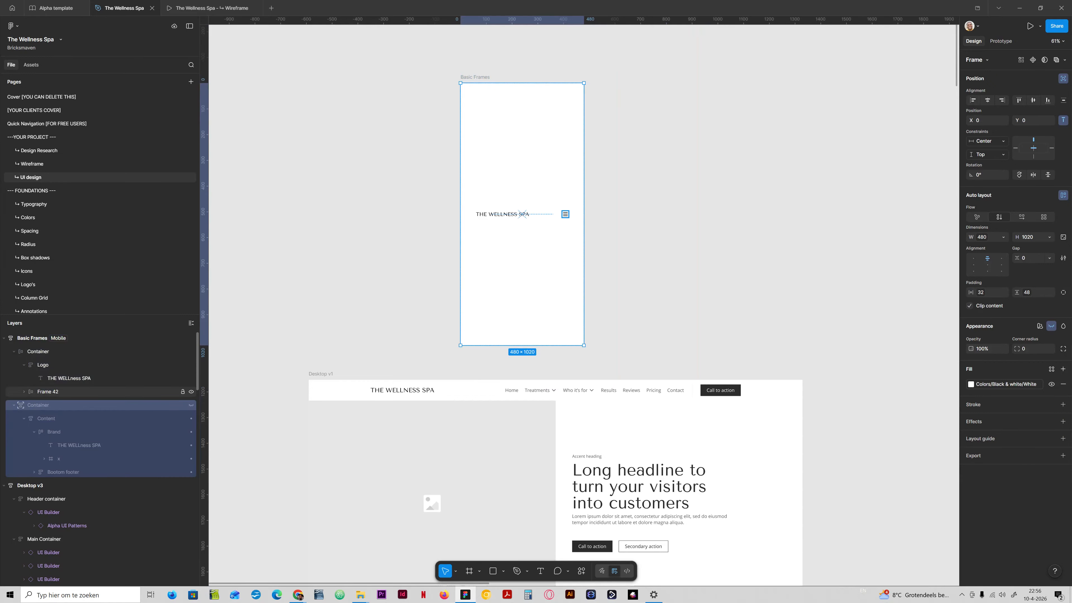
# - Align the mobile frame's auto-layout content to the top centre
pyautogui.click(48, 352)
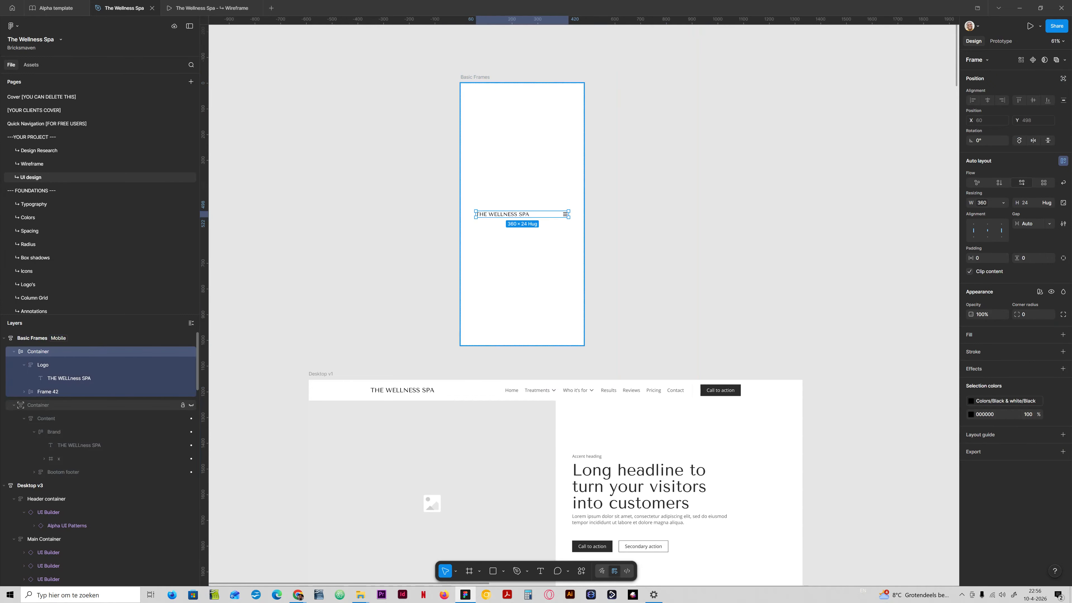
pyautogui.click(488, 330)
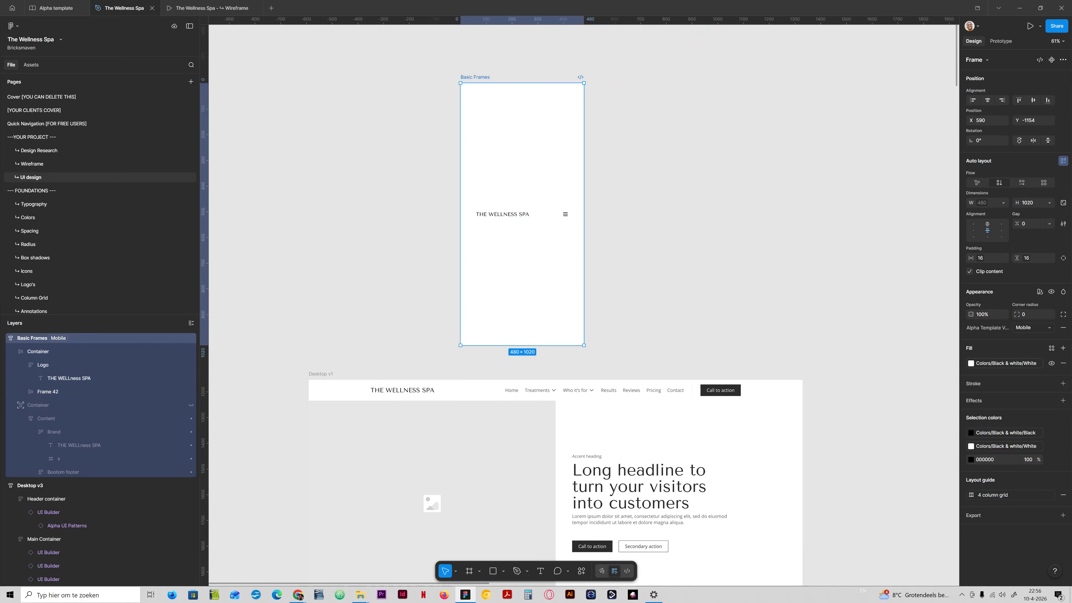
pyautogui.click(987, 224)
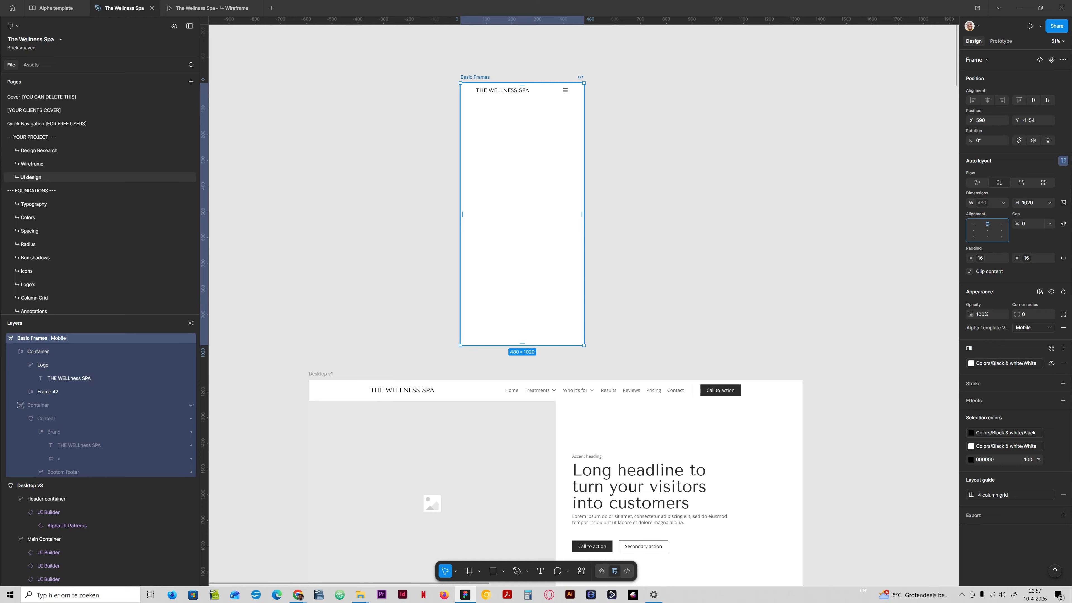
# - Set the mobile frame's vertical padding to the section-space-l variable
pyautogui.click(1051, 257)
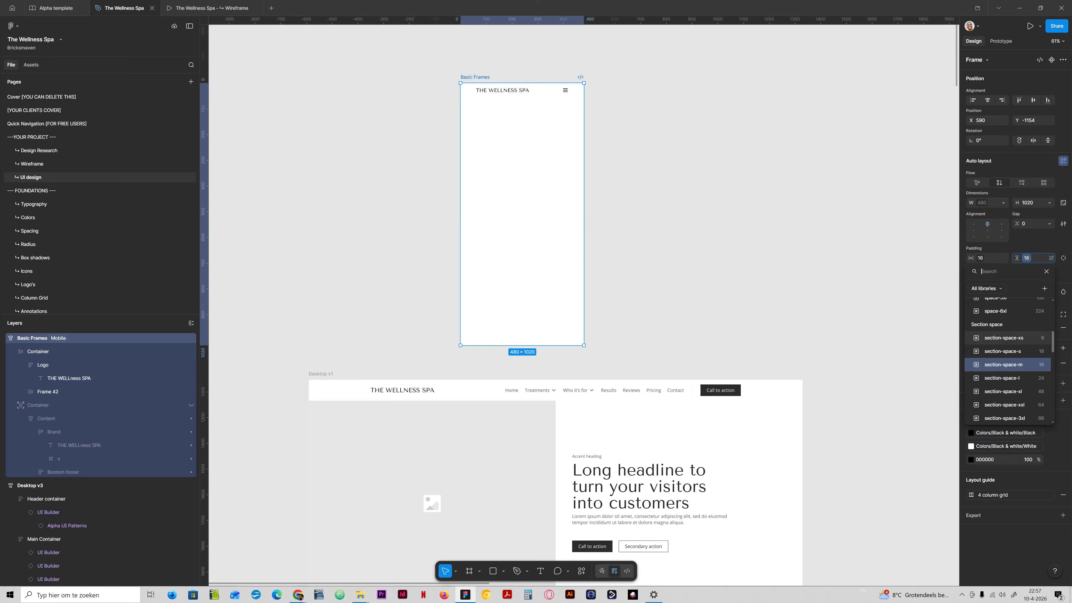
pyautogui.click(1003, 378)
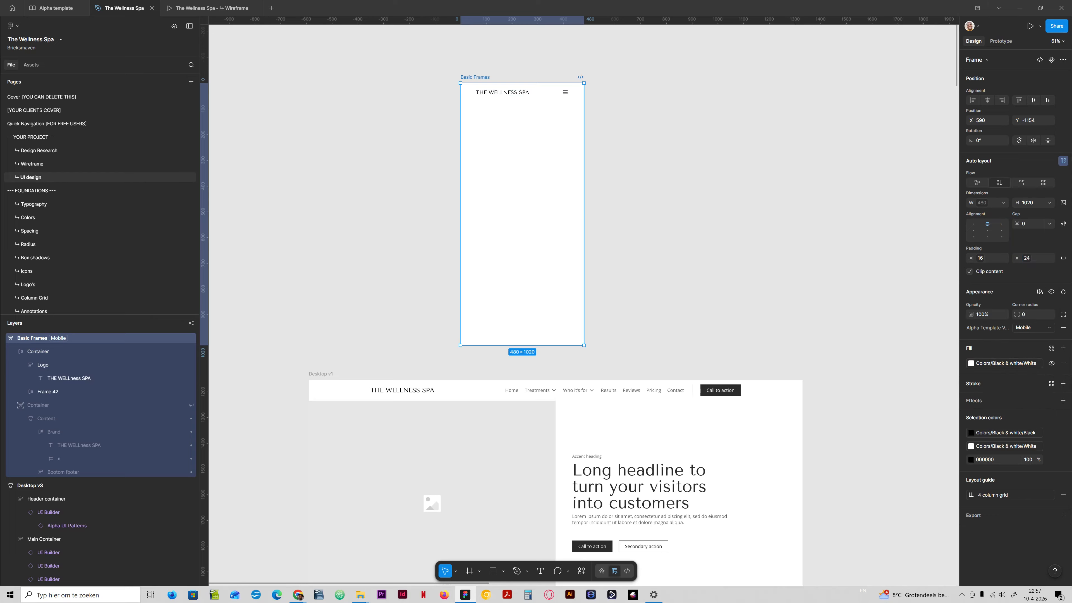
pyautogui.click(1030, 259)
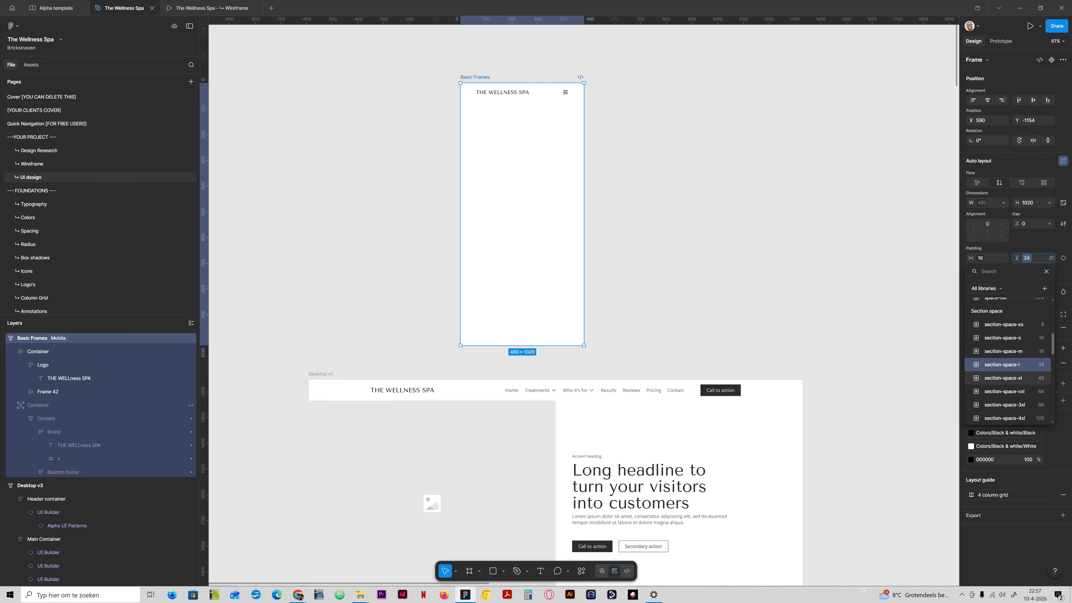
pyautogui.click(1038, 377)
pyautogui.click(1029, 257)
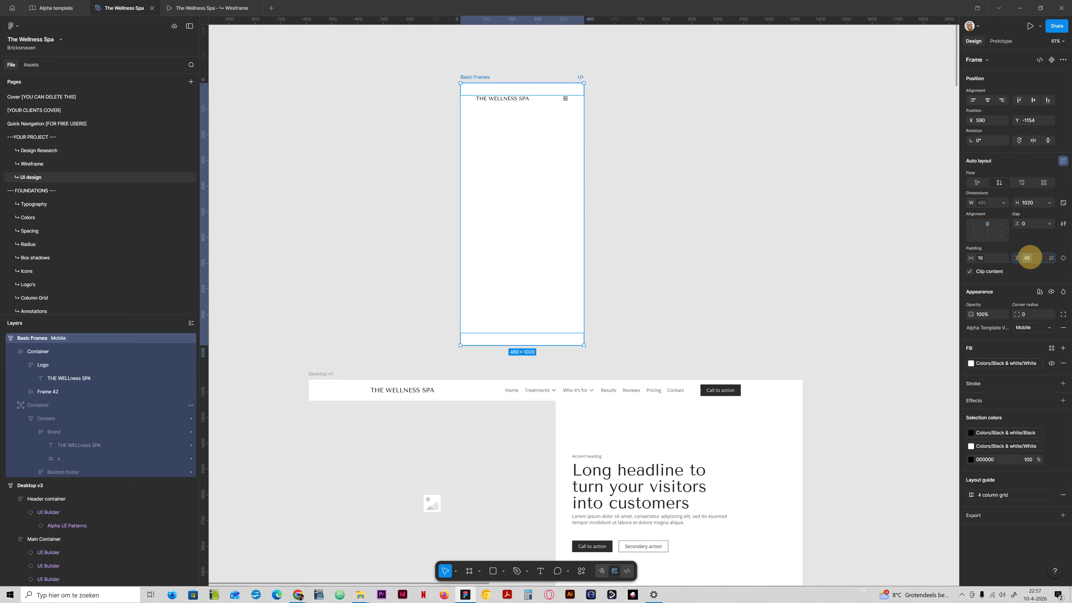
pyautogui.click(1039, 355)
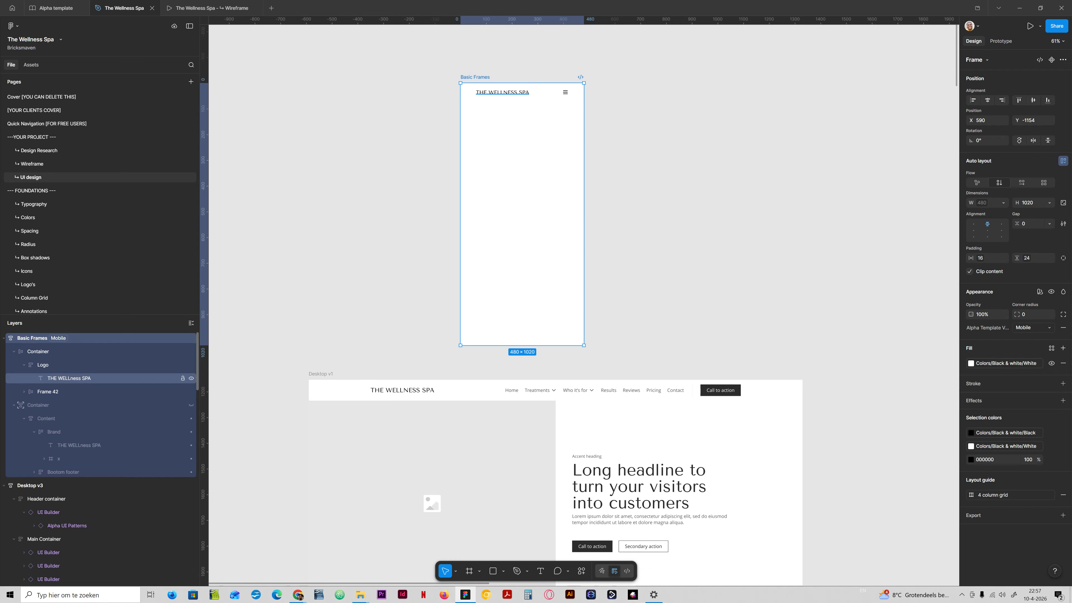
# - Show the off-canvas menu Container again
pyautogui.click(191, 405)
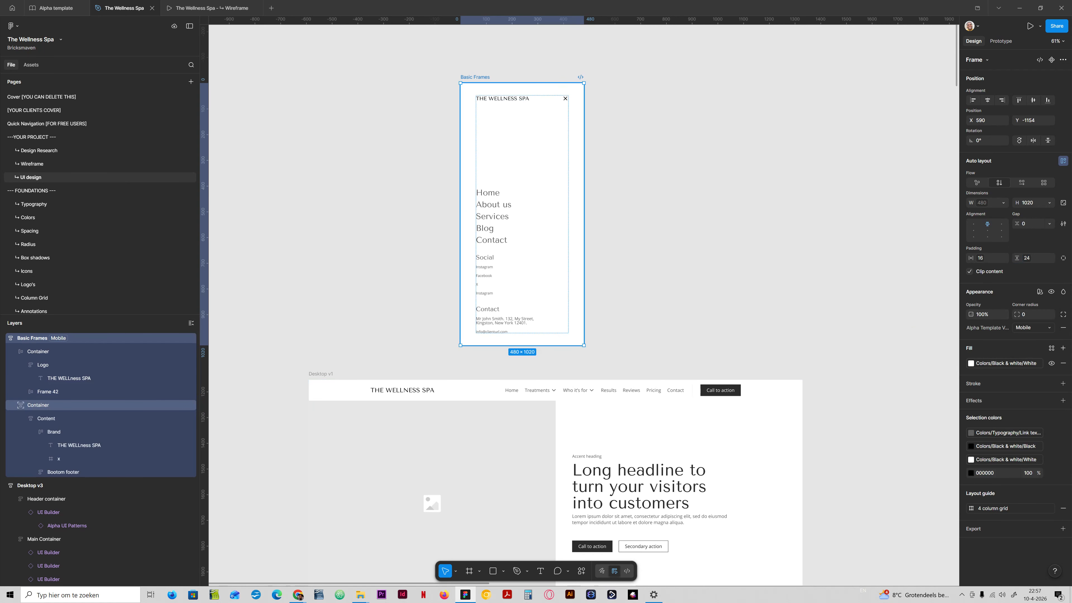
pyautogui.hotkey('shift', '2')
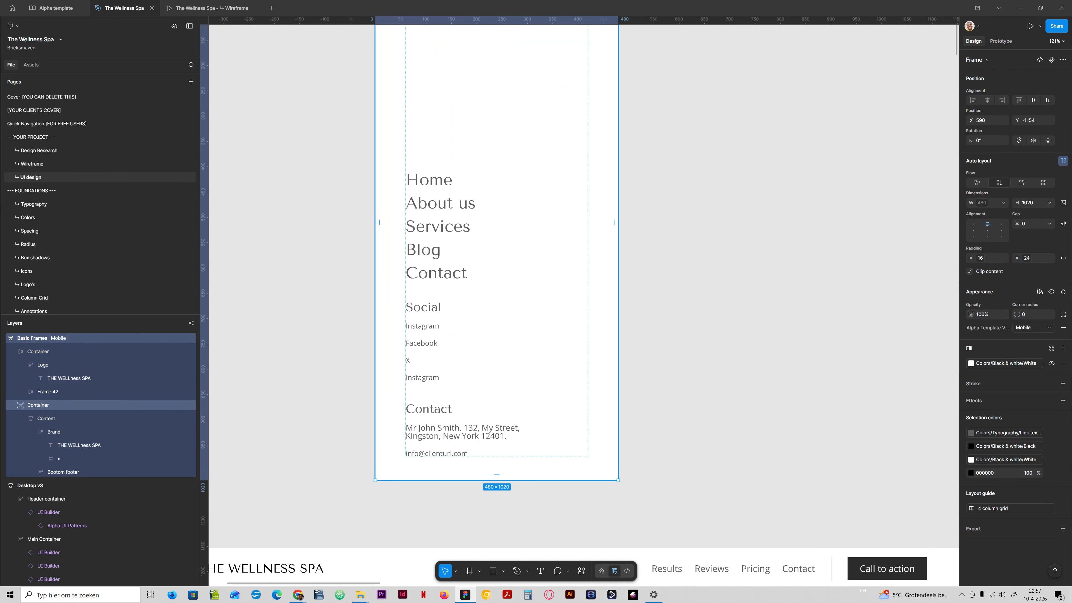
pyautogui.scroll(3, 496, 295)
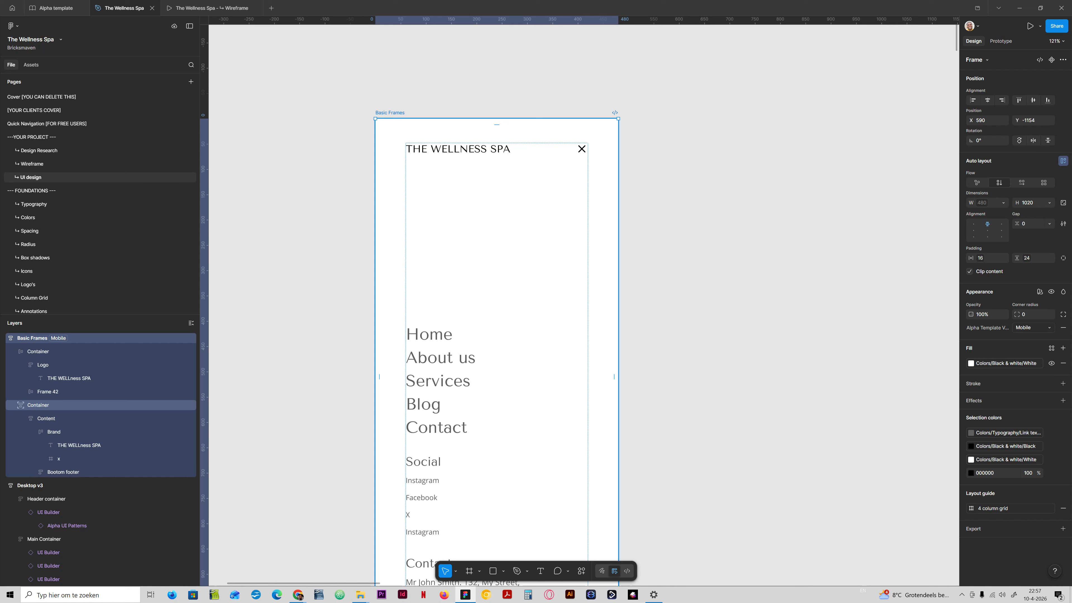
# - Fill the off-canvas menu Container with the Secondary-ultra-light colour style
pyautogui.click(587, 277)
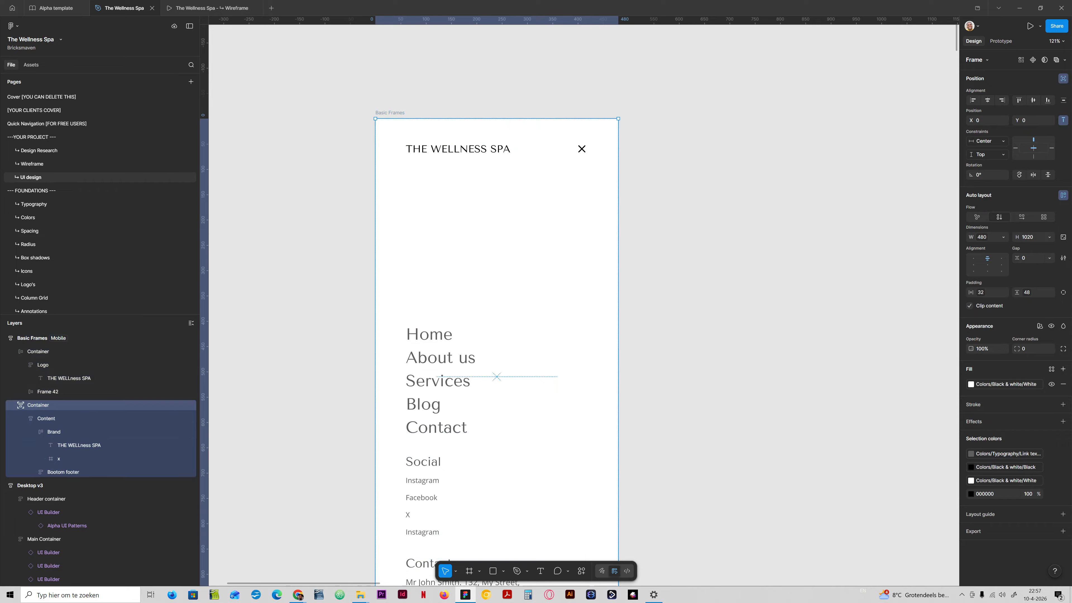
pyautogui.click(1006, 384)
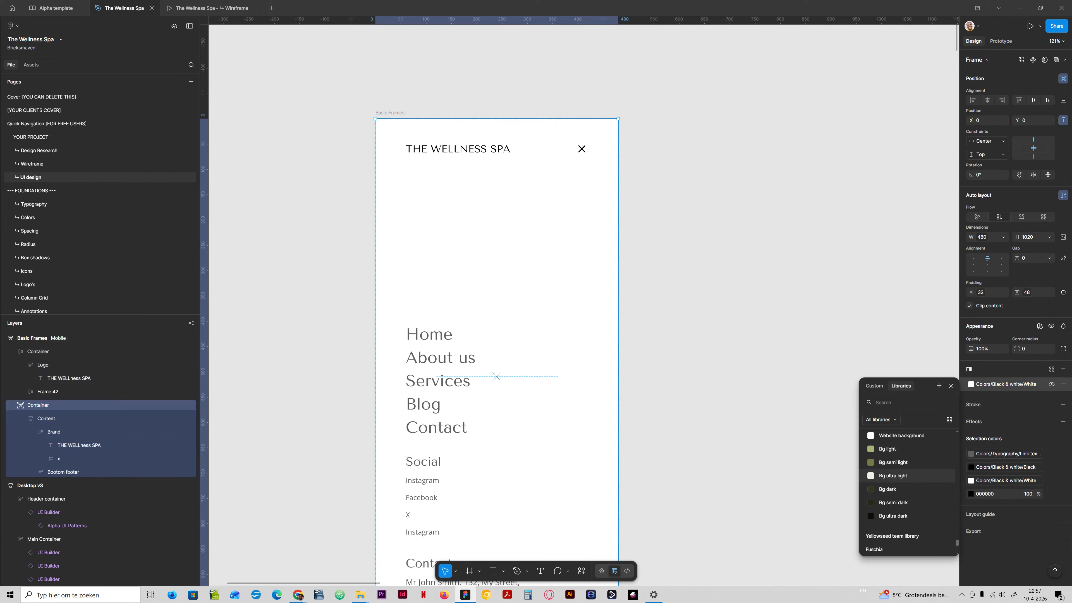
pyautogui.click(891, 476)
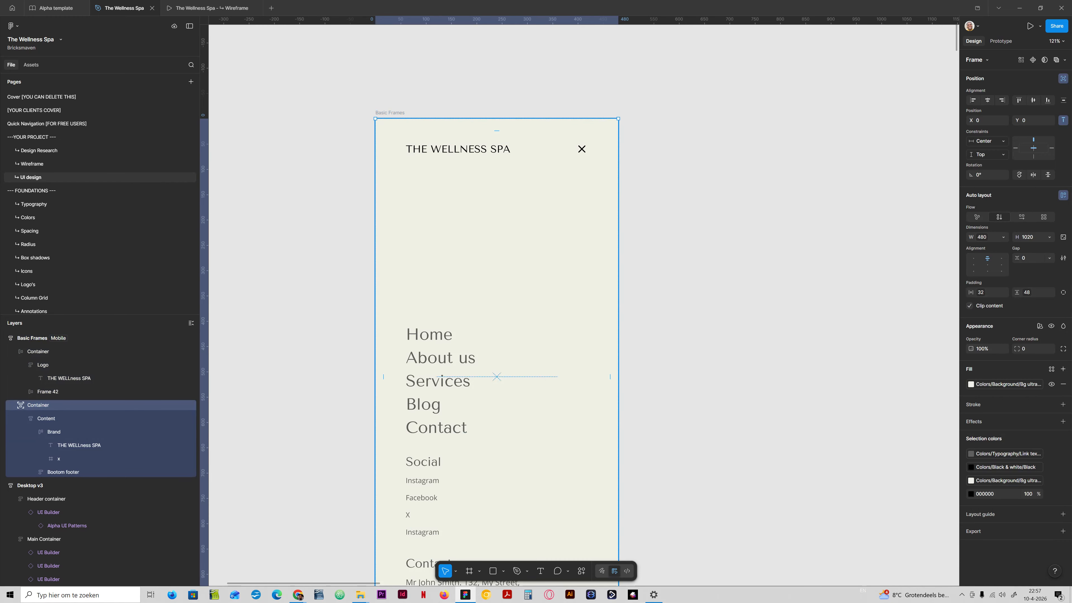
pyautogui.click(1007, 384)
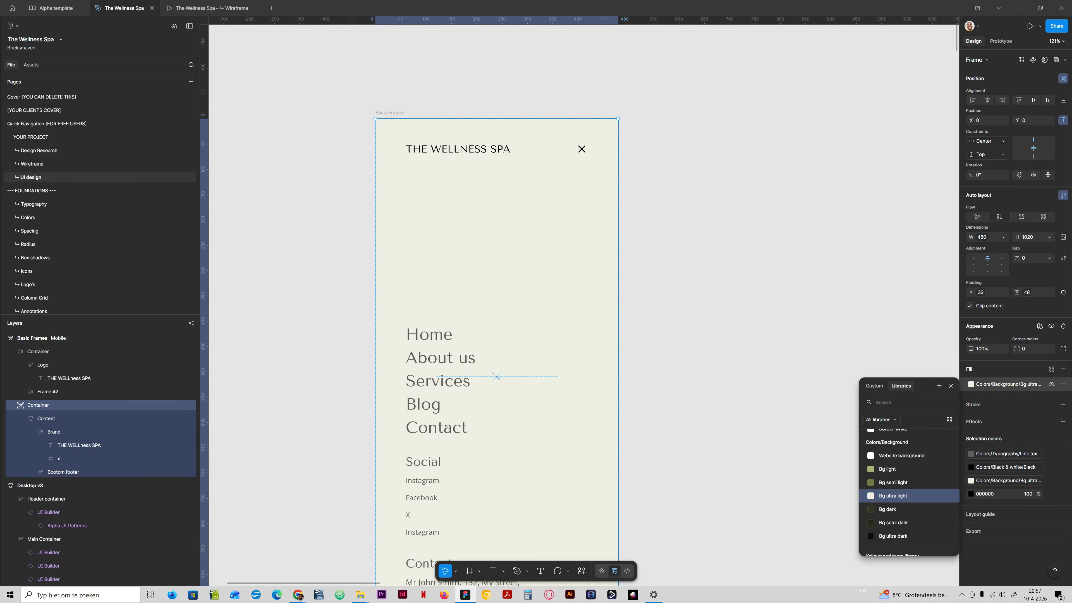
pyautogui.write('sec')
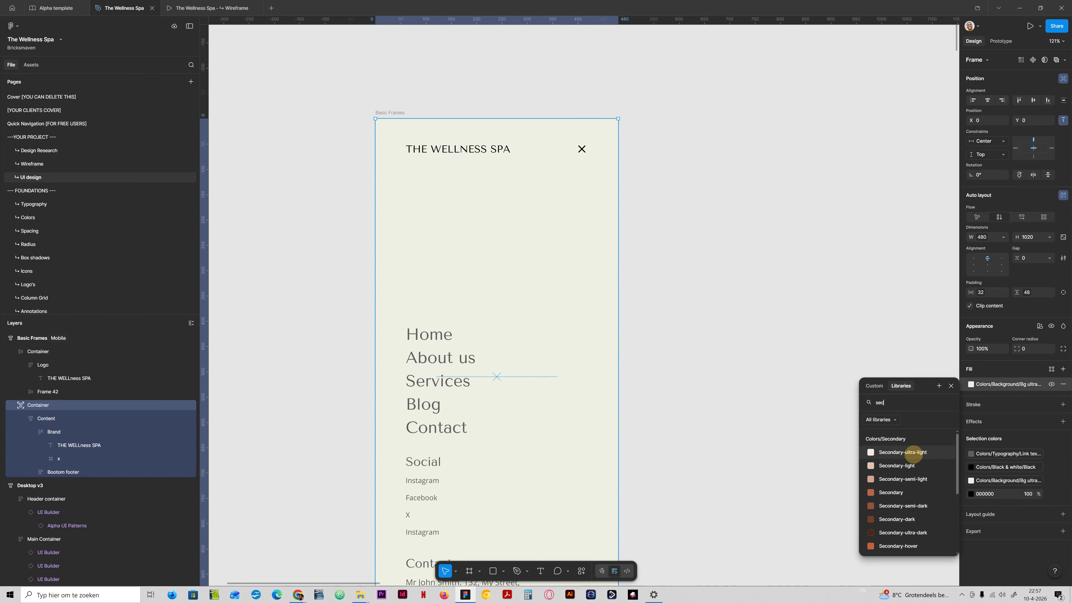
pyautogui.click(903, 453)
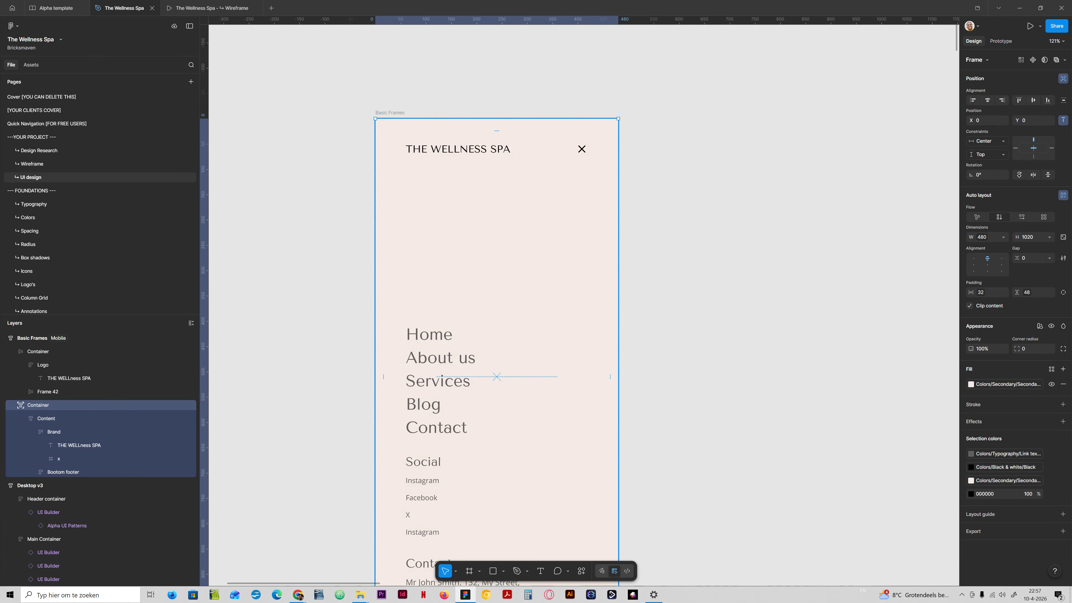
# - Duplicate the Basic Frames mobile frame beside the original
pyautogui.scroll(-10, 507, 329)
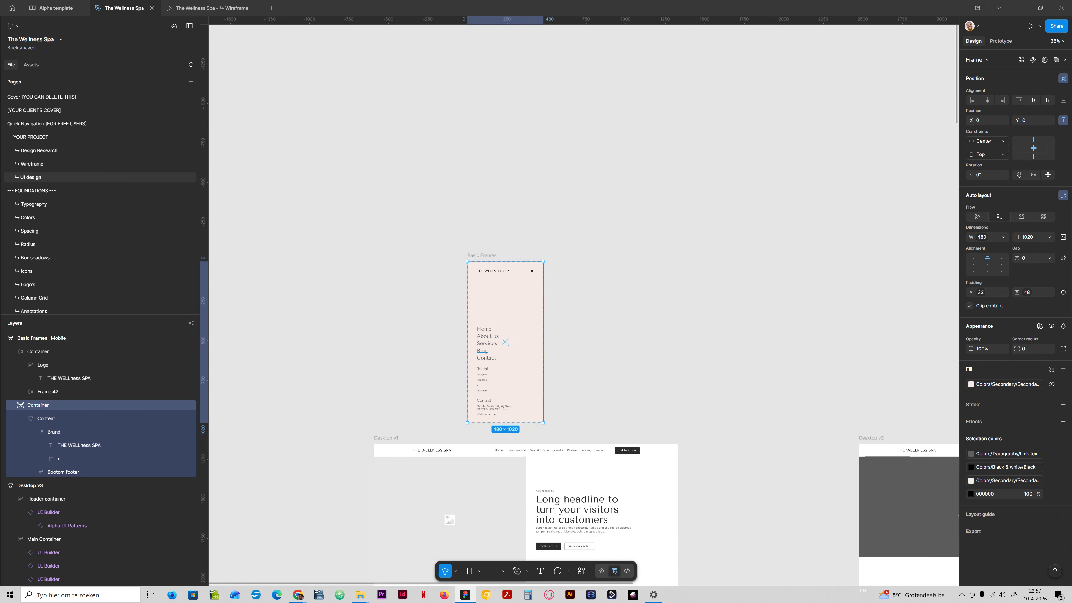
pyautogui.hotkey('shift', '2')
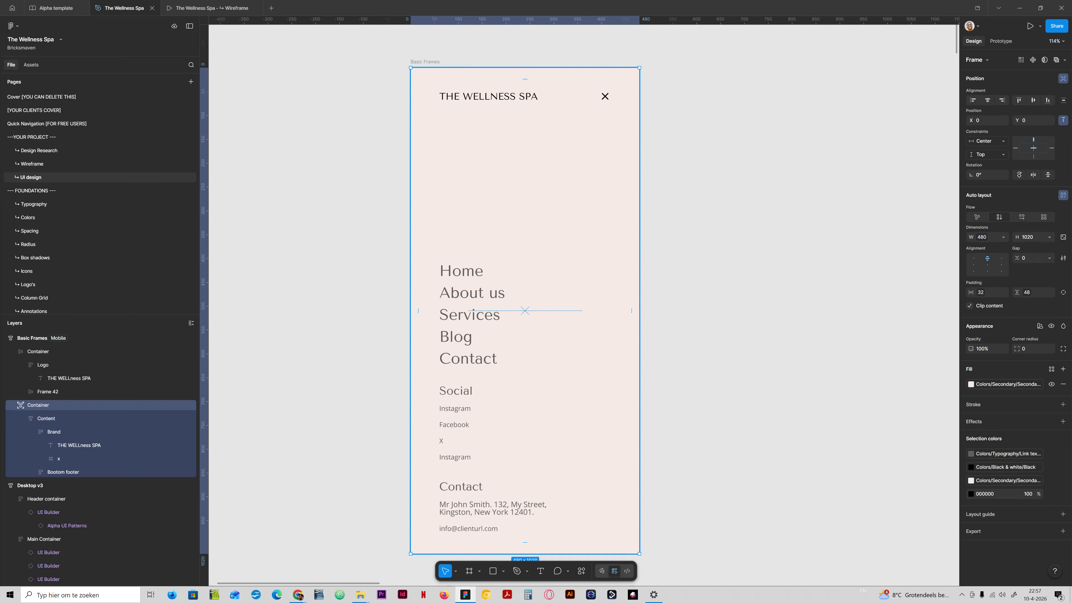
pyautogui.press('-')
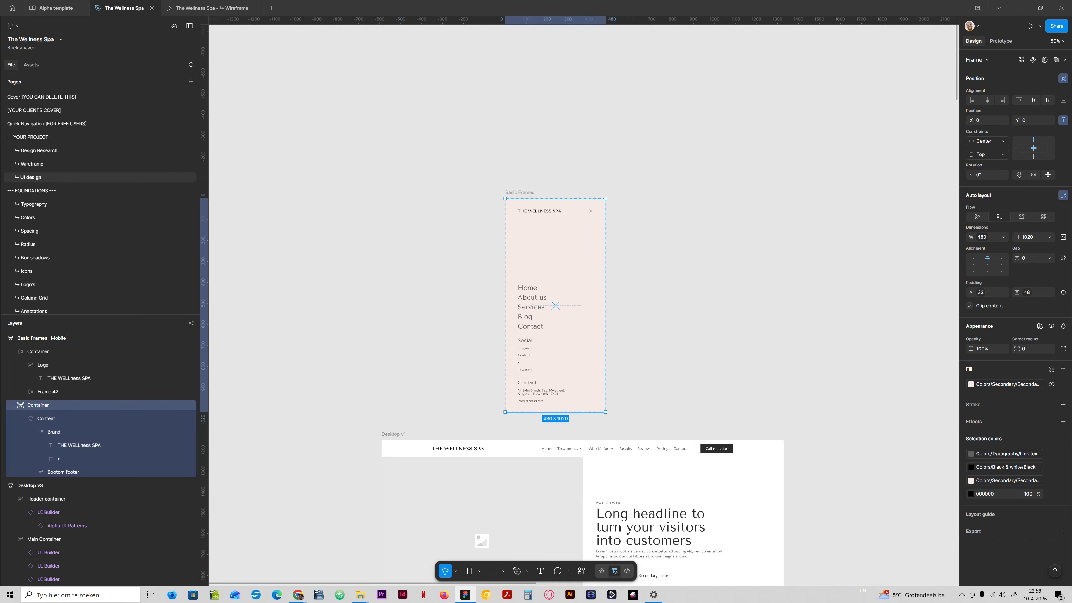
pyautogui.moveTo(523, 191); pyautogui.dragTo(642, 192)
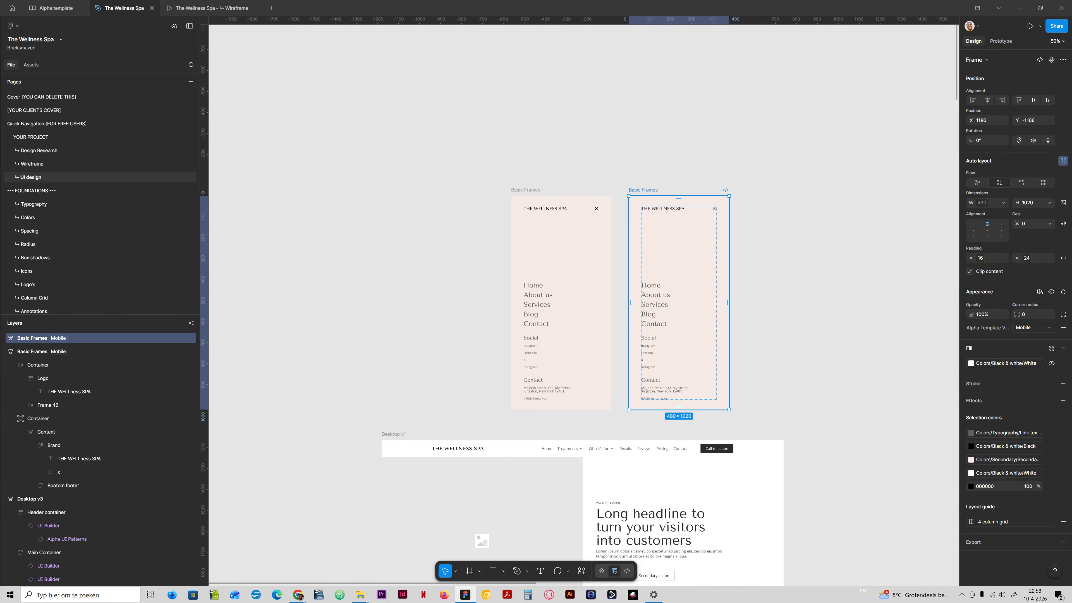
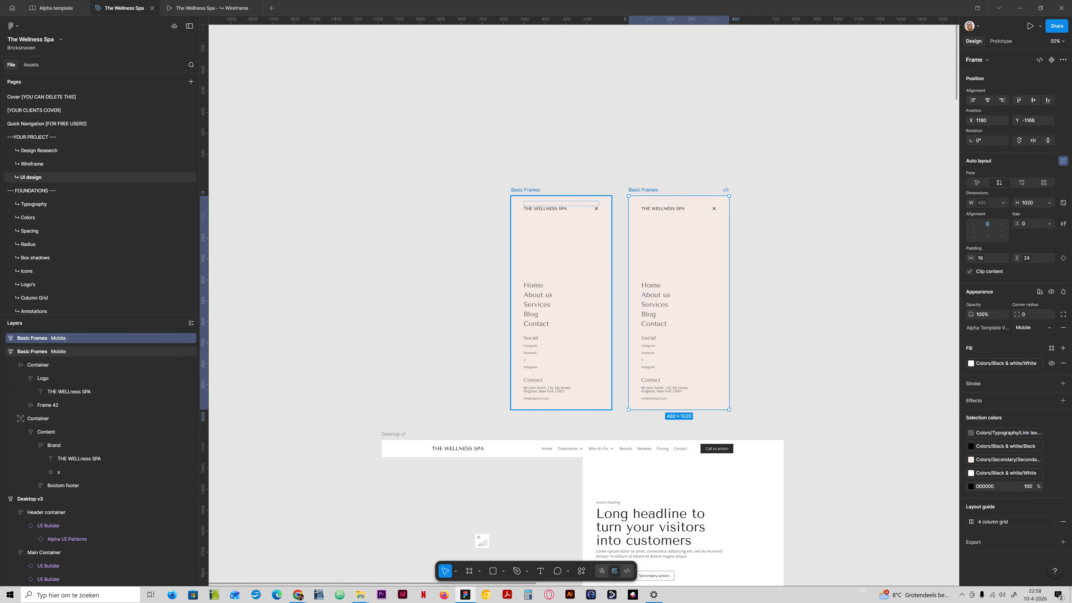
# - Hide the off-canvas menu Container in the left mobile frame so only the header shows
pyautogui.click(569, 247)
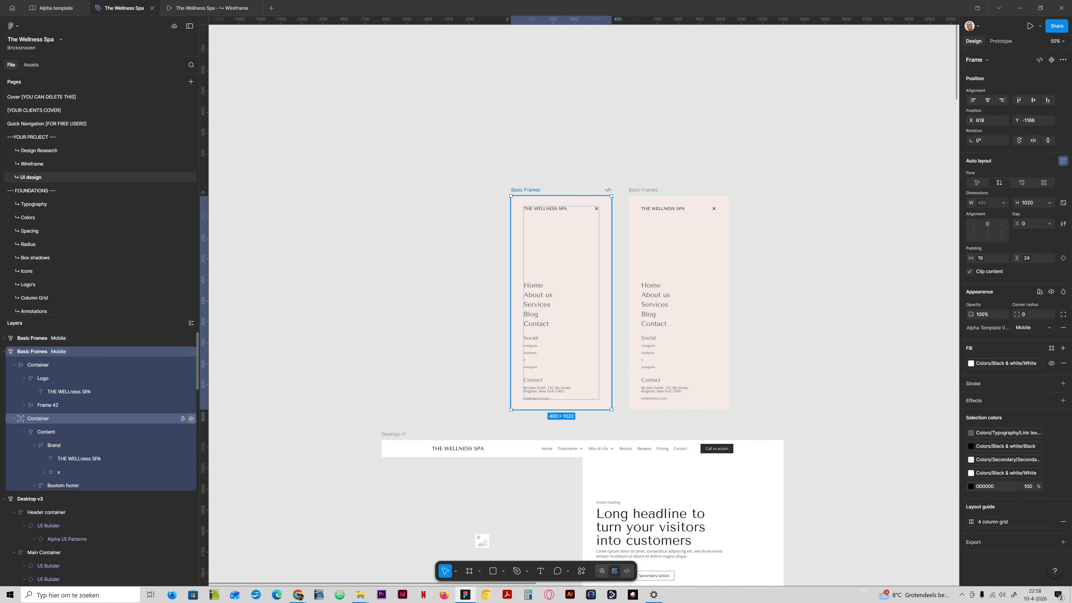
pyautogui.click(191, 418)
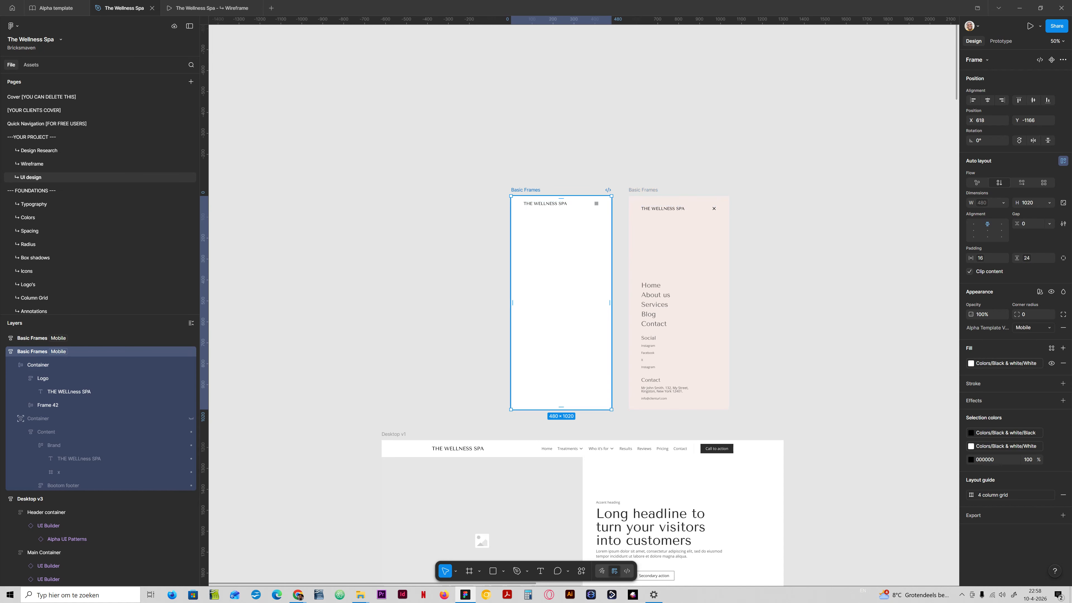
pyautogui.press('Escape')
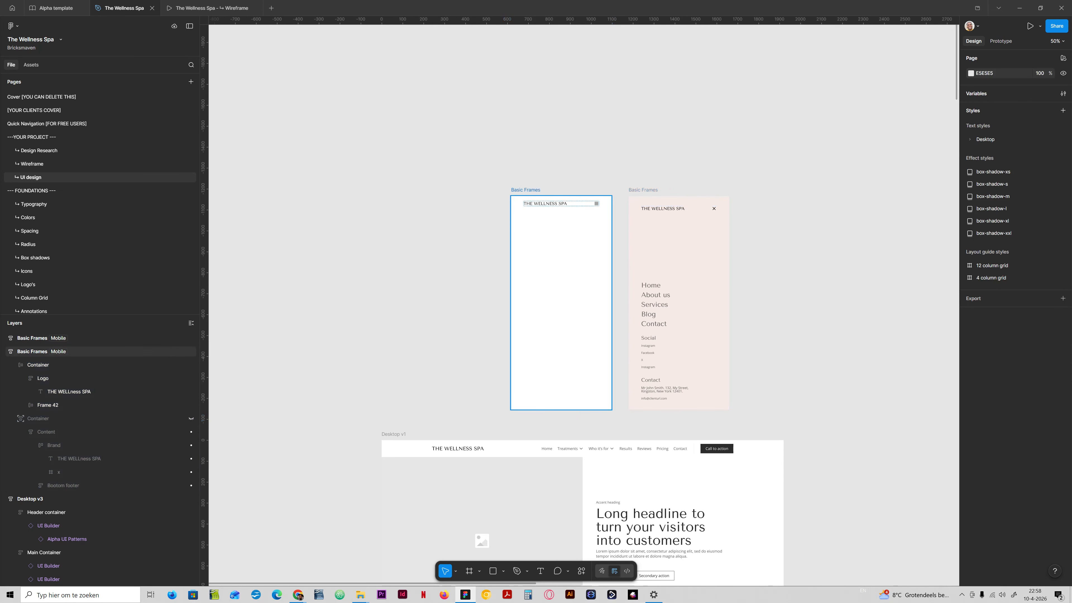
# - Rename the left mobile frame to Mobile menu closed
pyautogui.doubleClick(527, 190)
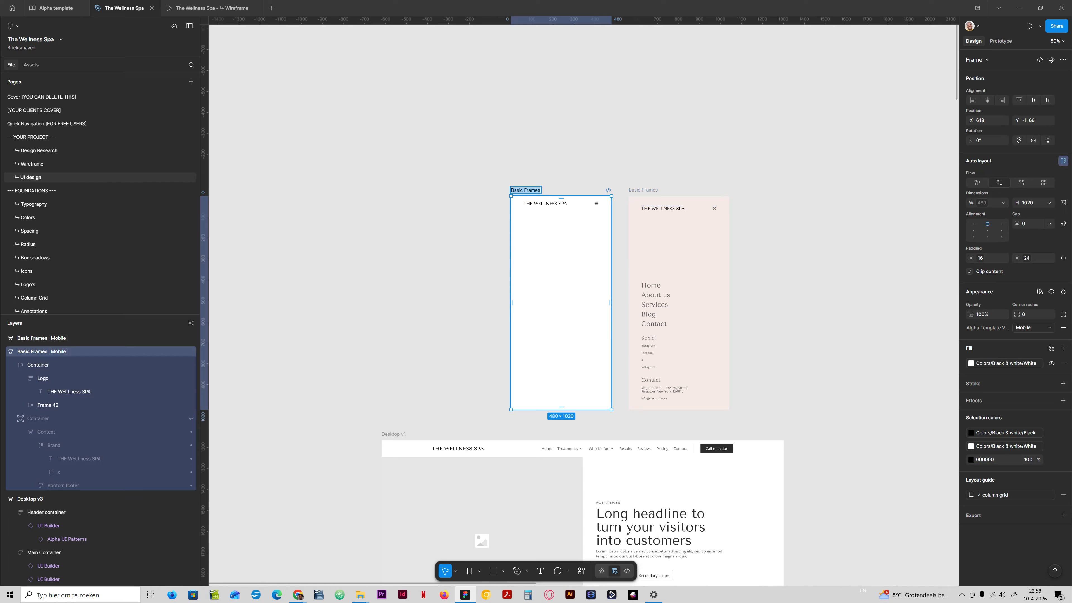
pyautogui.write('Mobile m')
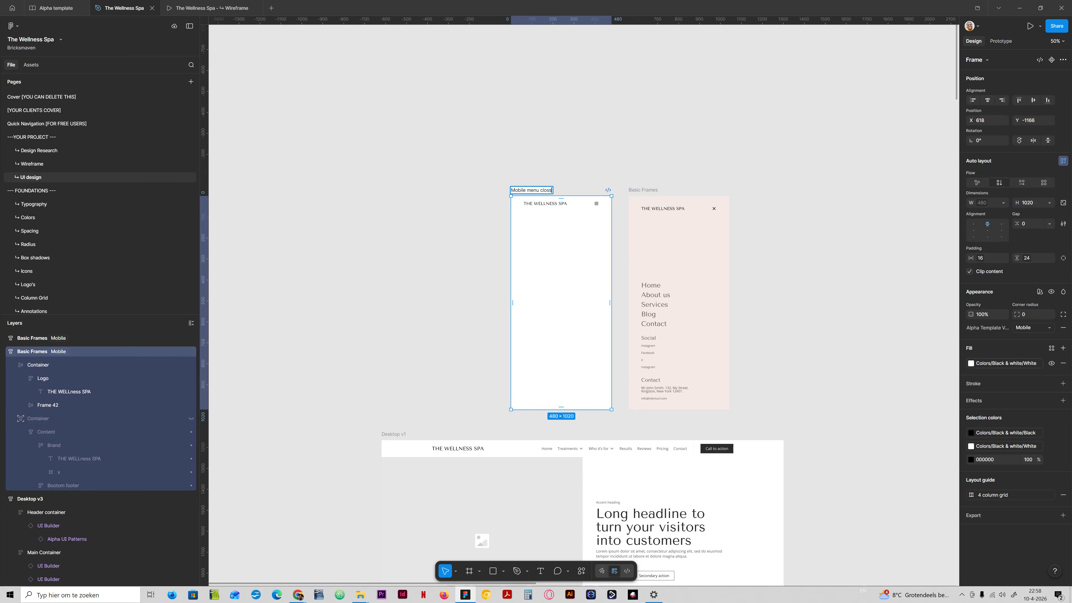
pyautogui.write('enu closed')
pyautogui.press('Tab')
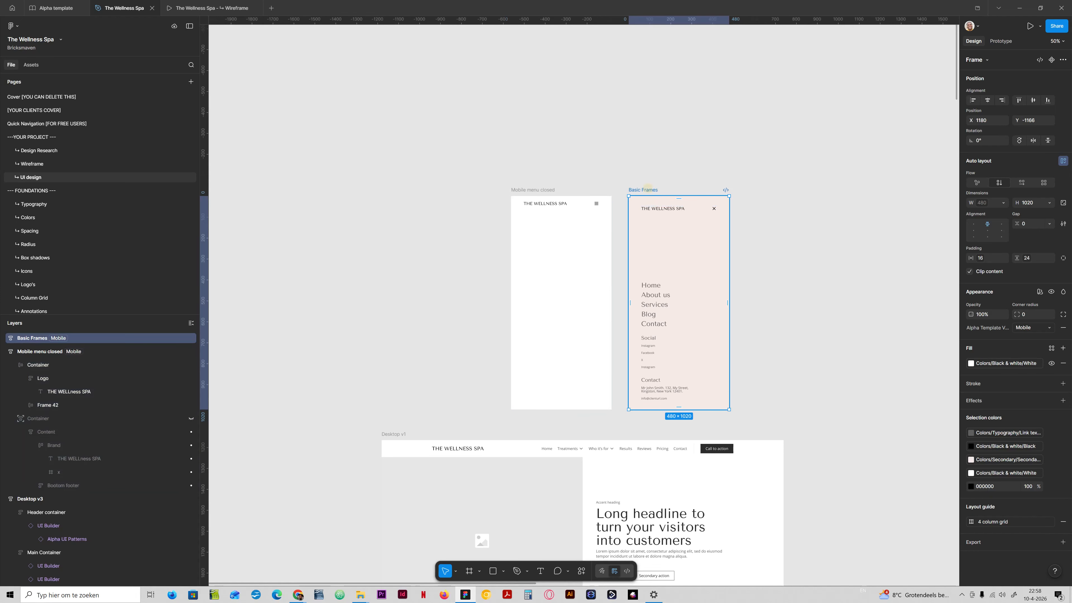
# - Rename the right mobile frame to Mobile menu open
pyautogui.doubleClick(648, 190)
pyautogui.write('Mobile menu cl open')
pyautogui.press('Return')
pyautogui.press('Escape')
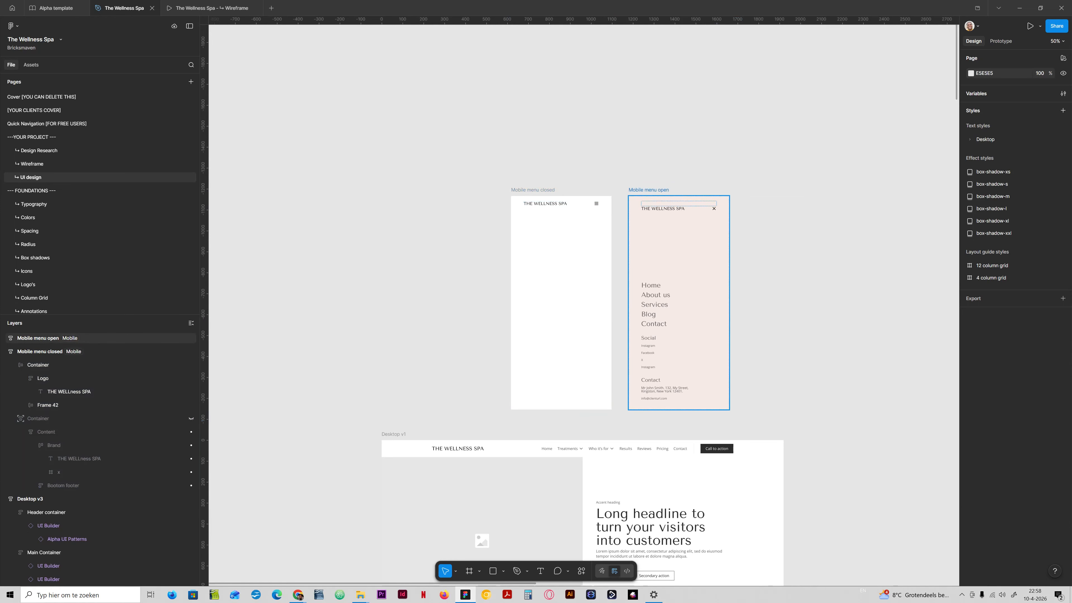
# - In prototyping, connect the hamburger icon in Mobile menu closed to the Mobile menu open frame
pyautogui.moveTo(619, 172); pyautogui.dragTo(542, 194)
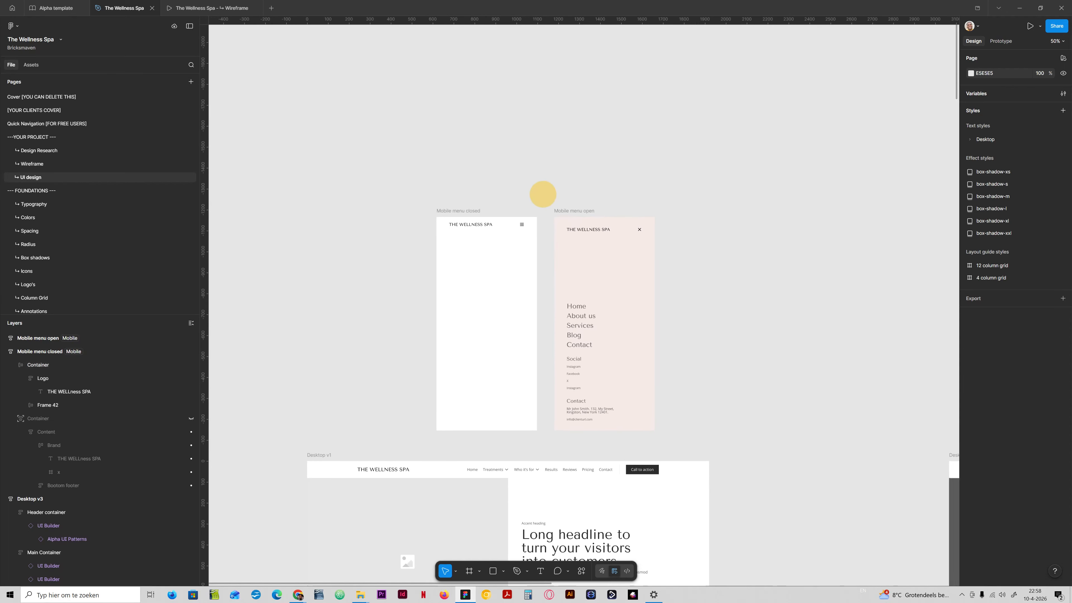
pyautogui.keyDown('ctrl'); pyautogui.scroll(5, 596, 140); pyautogui.keyUp('ctrl')
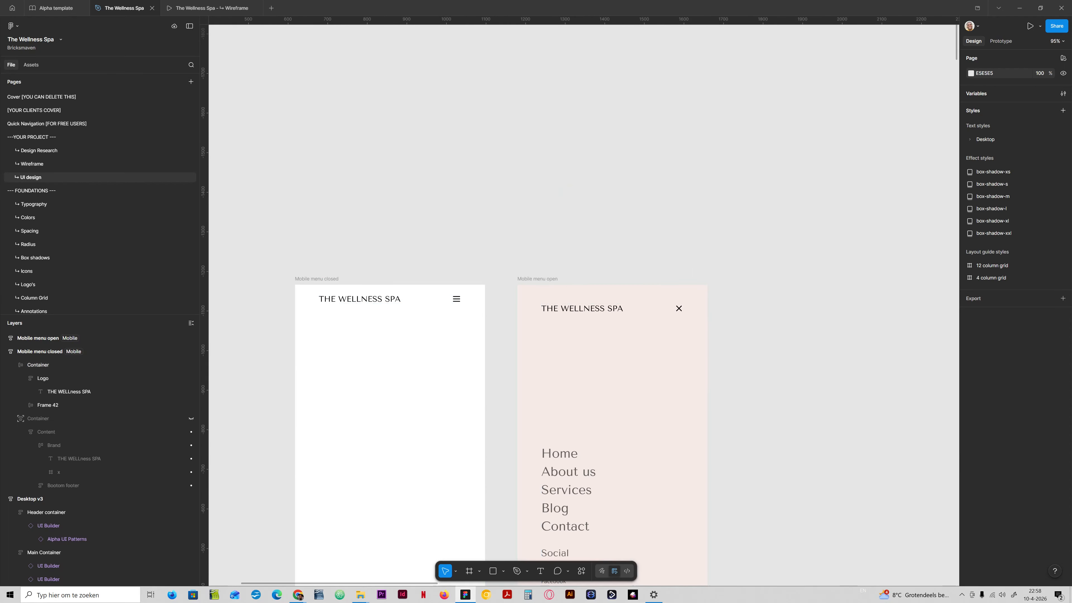
pyautogui.click(1001, 41)
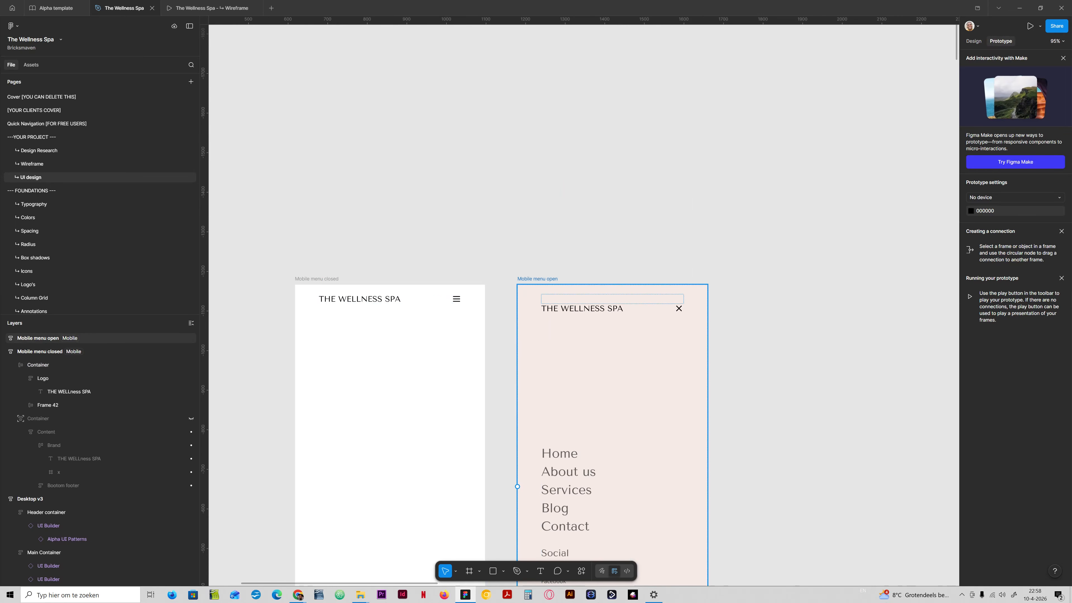
pyautogui.click(456, 299)
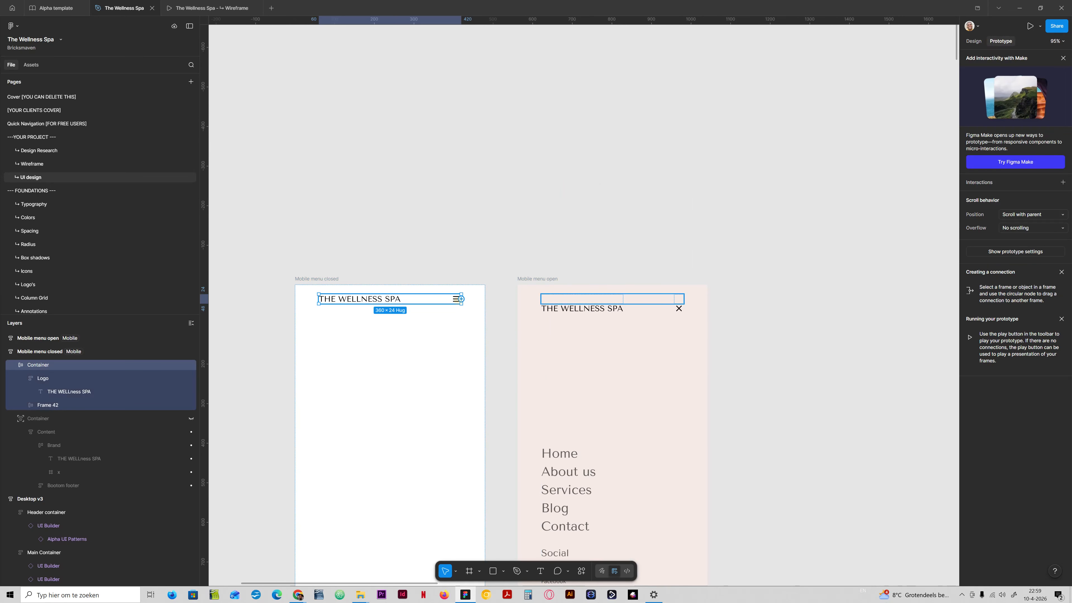
pyautogui.click(457, 299)
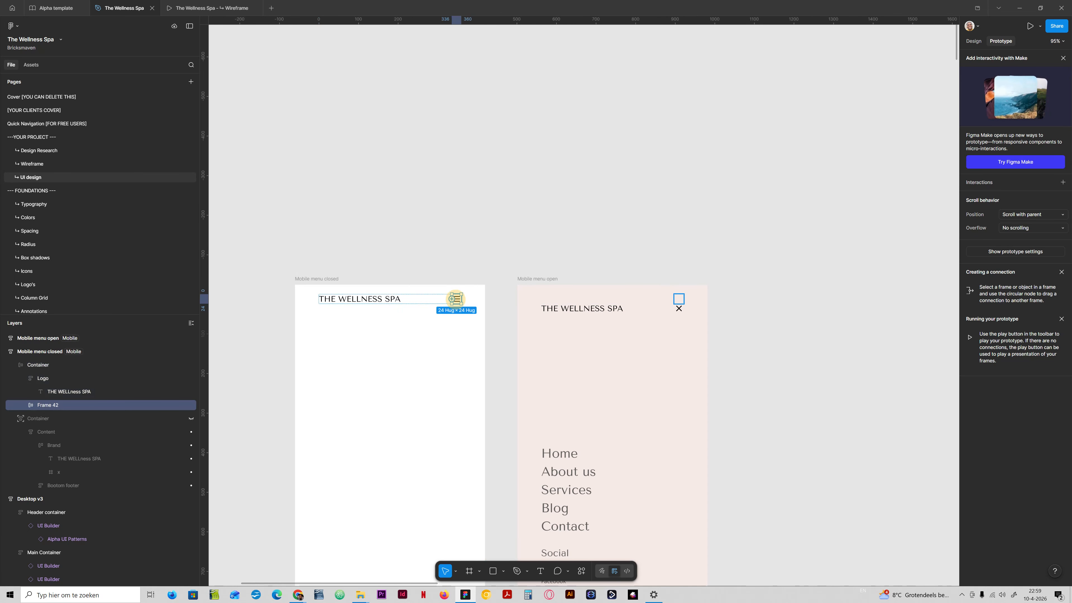
pyautogui.moveTo(461, 298); pyautogui.dragTo(679, 303)
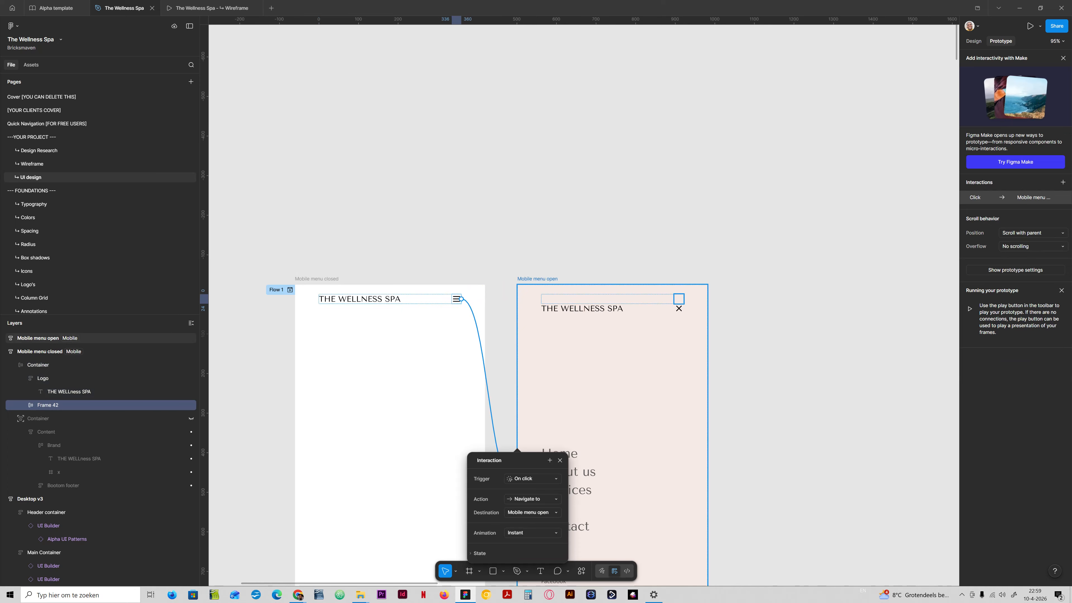
# - Set the hamburger interaction to On click with a Slide in animation moving downward
pyautogui.moveTo(525, 460); pyautogui.dragTo(522, 174)
pyautogui.click(528, 195)
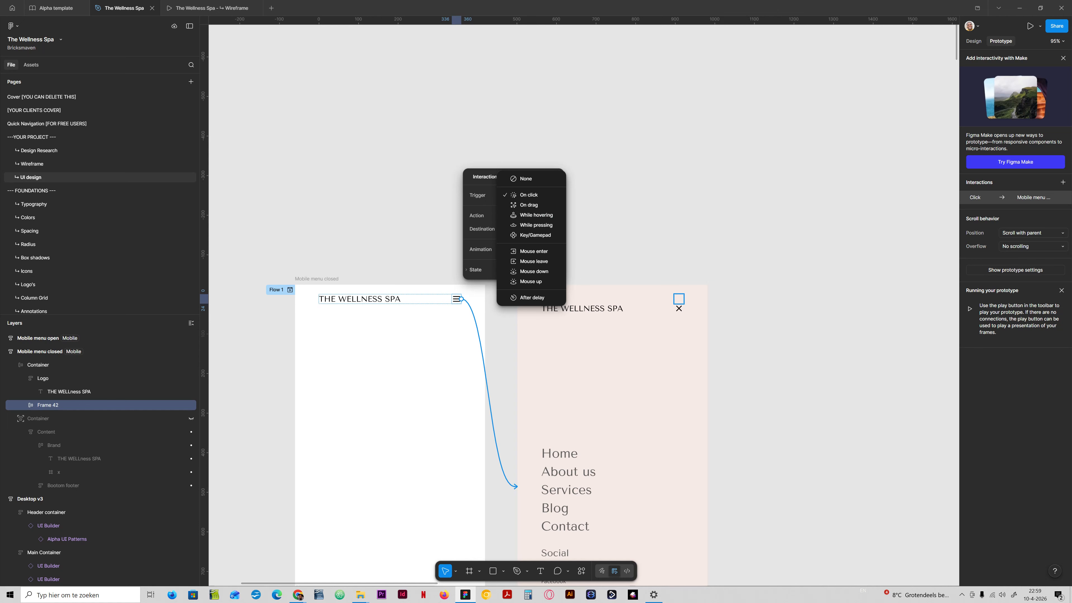
pyautogui.click(505, 196)
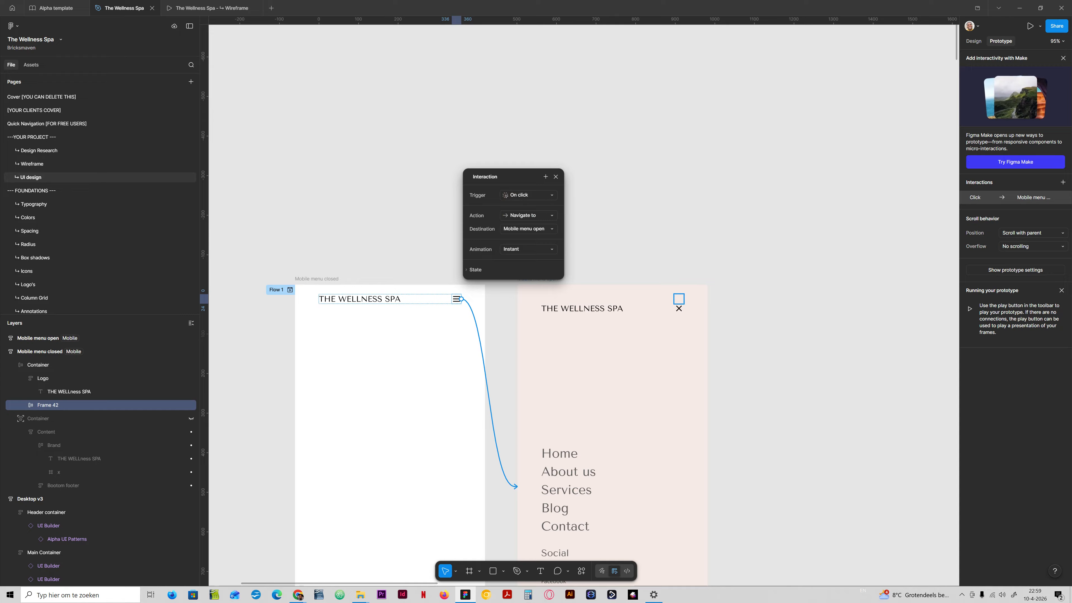
pyautogui.click(527, 249)
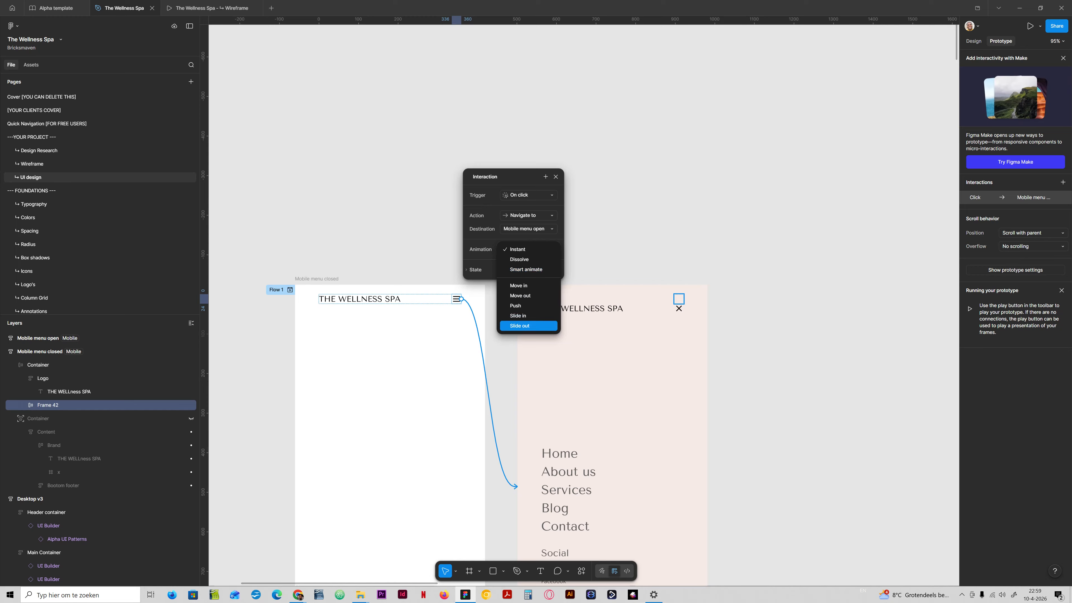
pyautogui.click(528, 316)
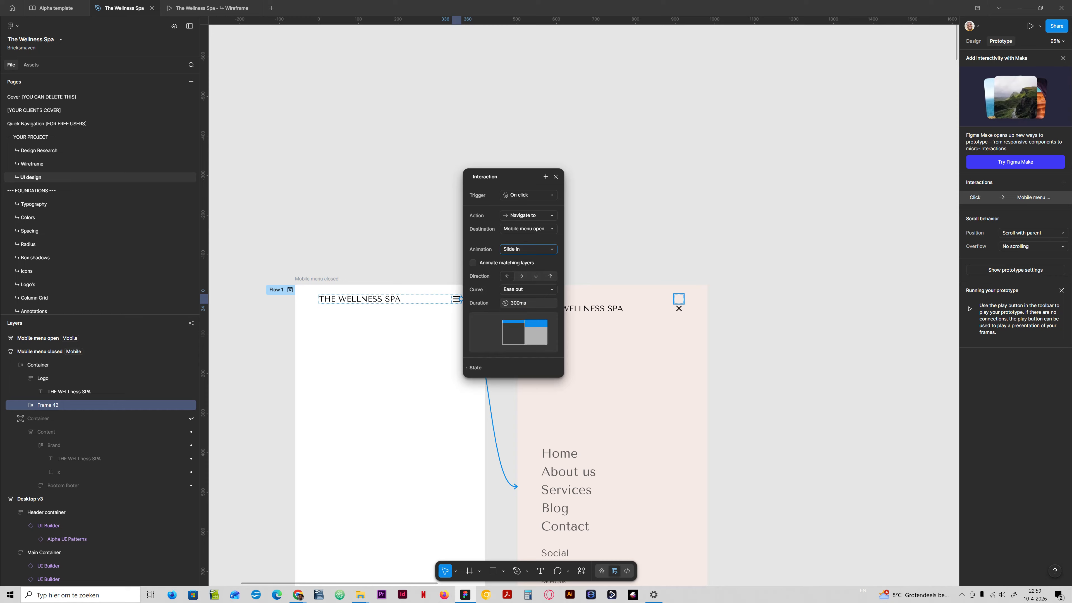
pyautogui.click(521, 276)
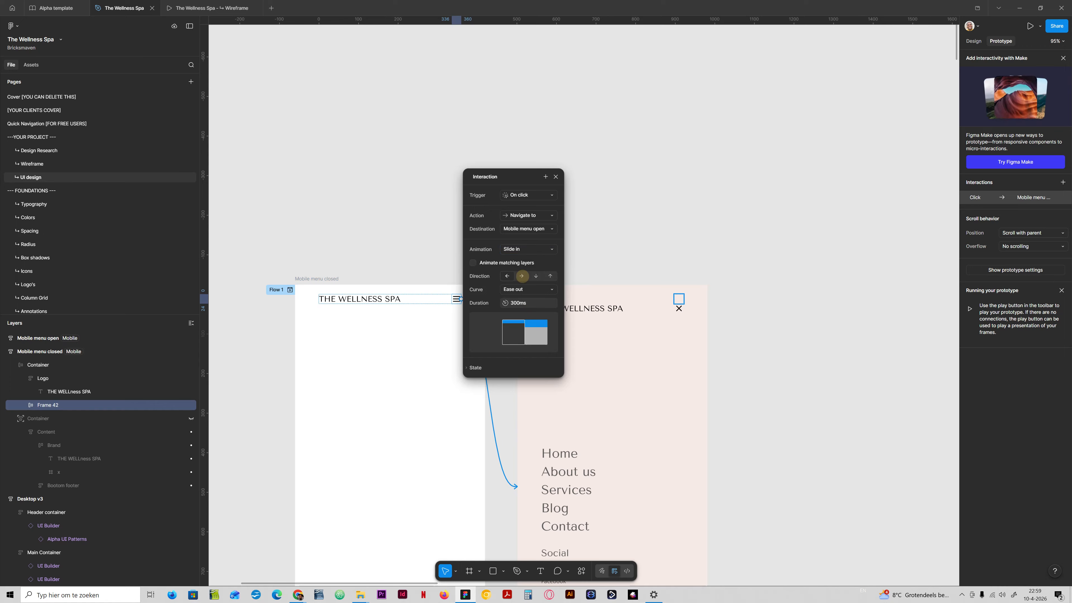
pyautogui.click(536, 276)
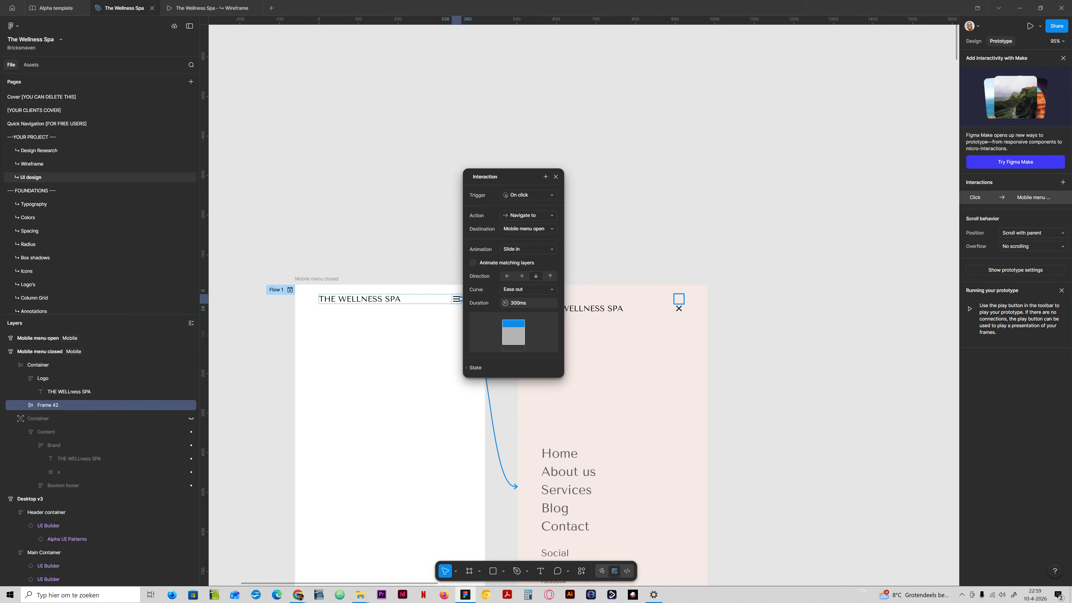
pyautogui.click(550, 276)
pyautogui.click(536, 277)
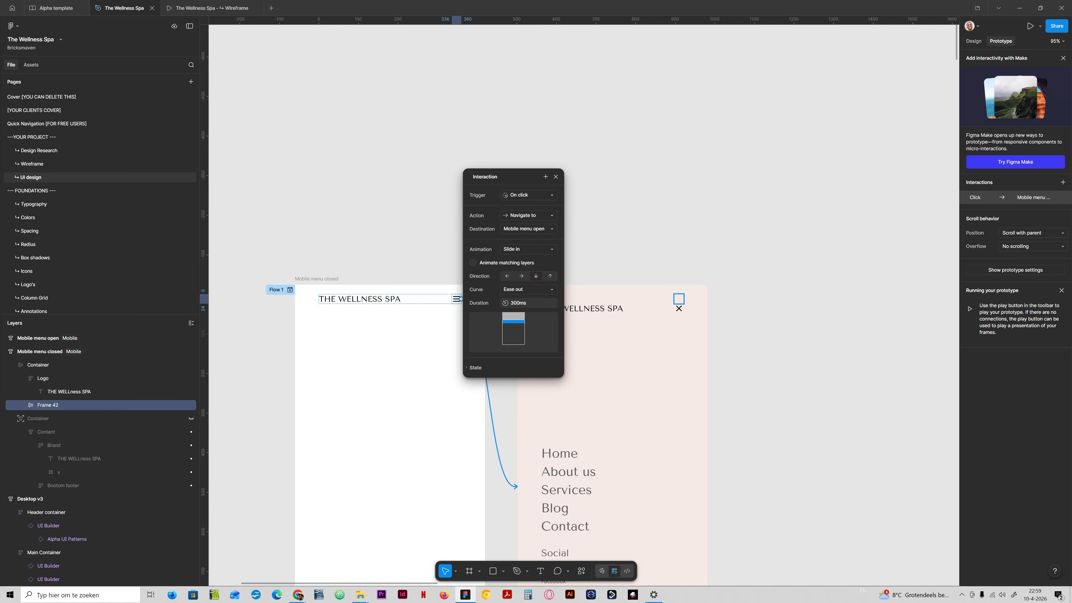
pyautogui.click(555, 176)
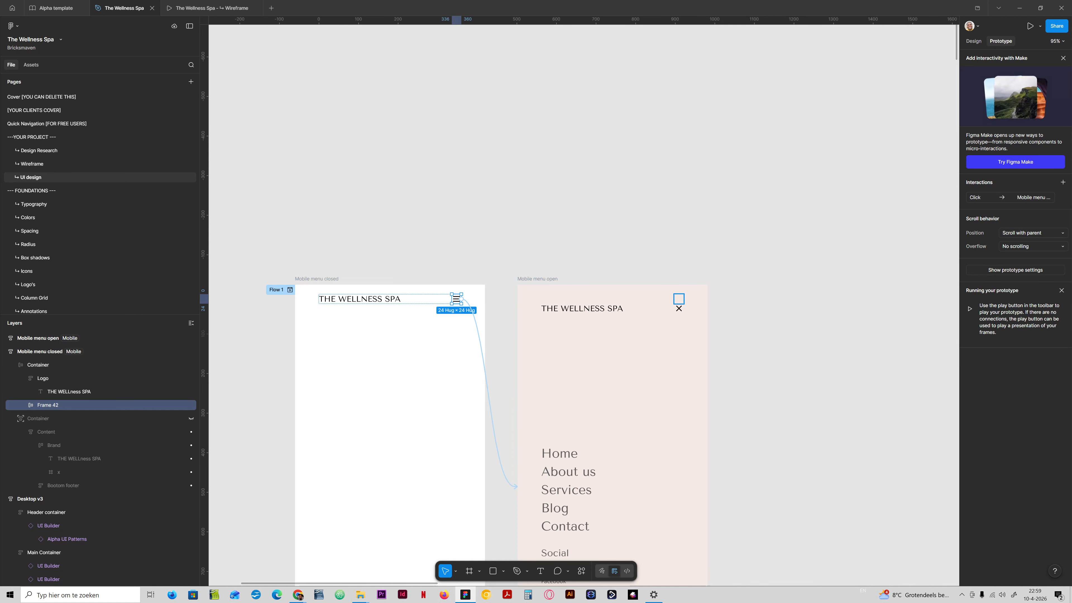
# - Close the old wireframe prototype tab, present the prototype and test the hamburger and close icons
pyautogui.scroll(-1, 442, 422)
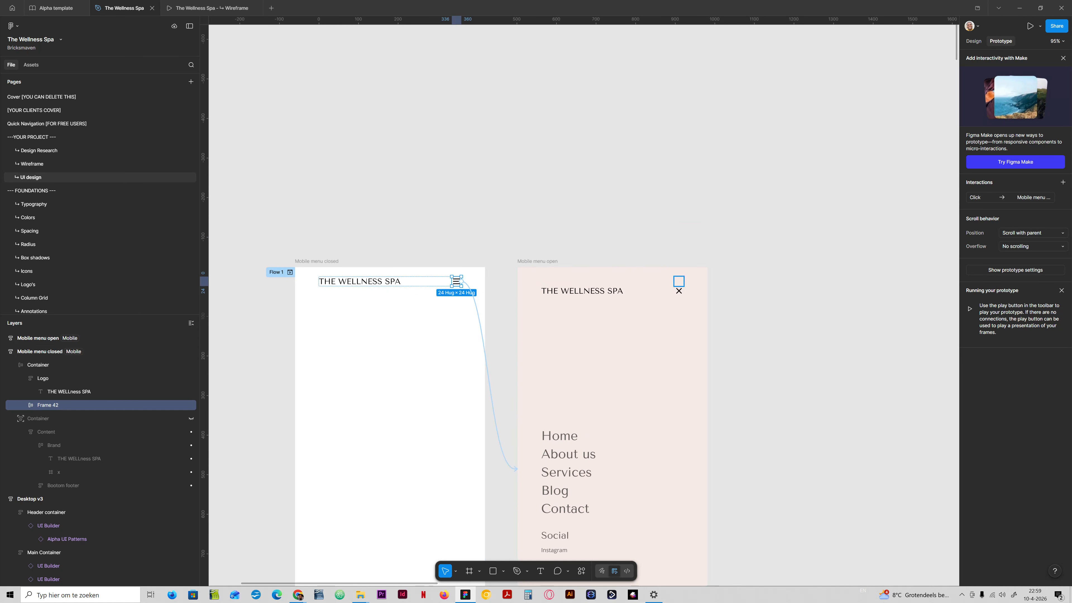
pyautogui.scroll(-1, 584, 304)
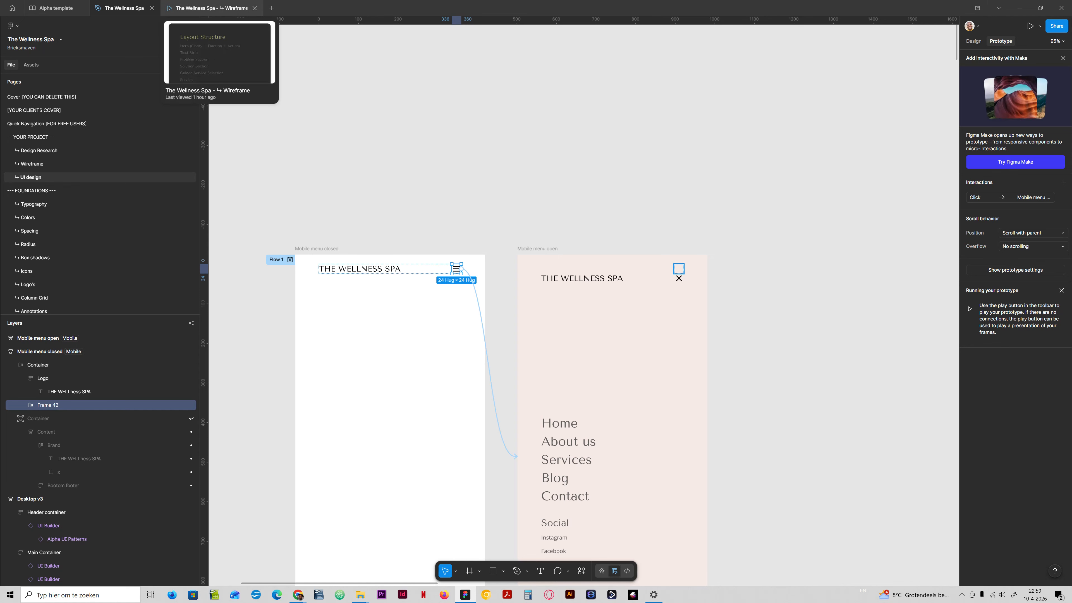
pyautogui.click(254, 7)
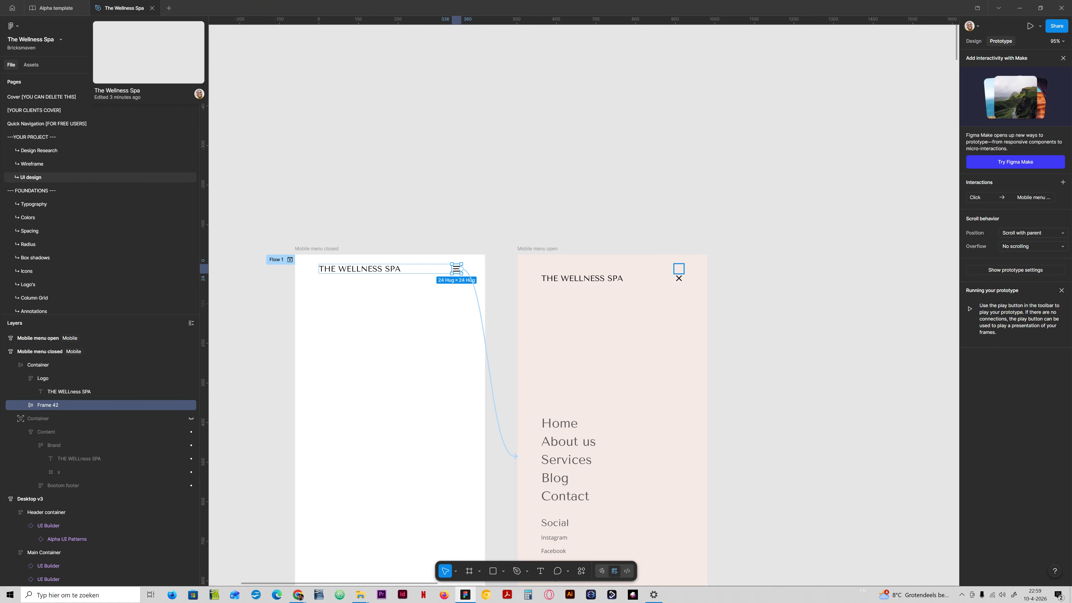
pyautogui.click(1030, 26)
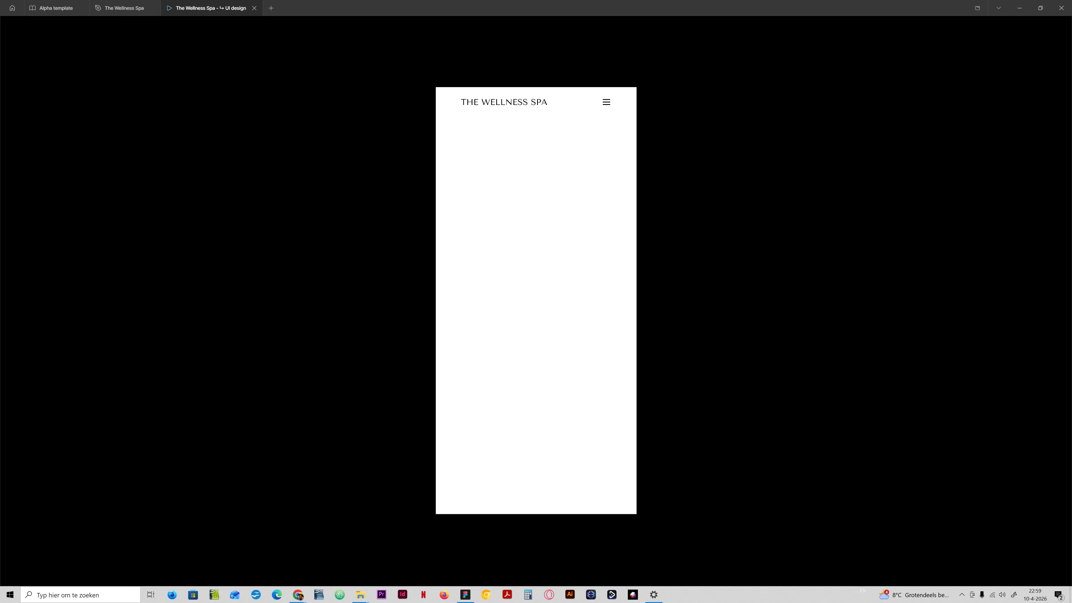
pyautogui.click(604, 102)
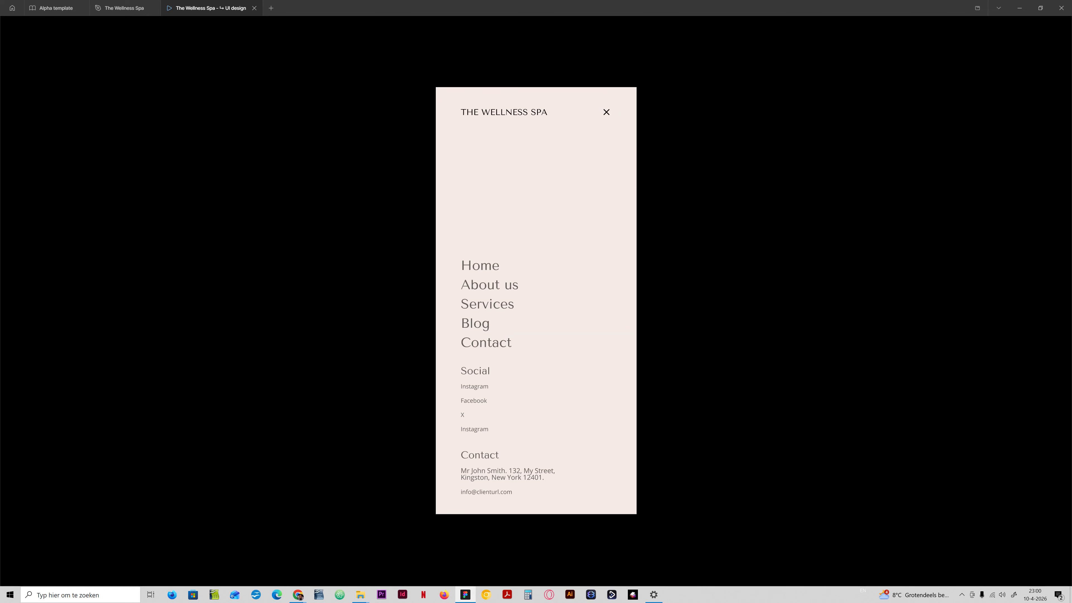
pyautogui.click(610, 112)
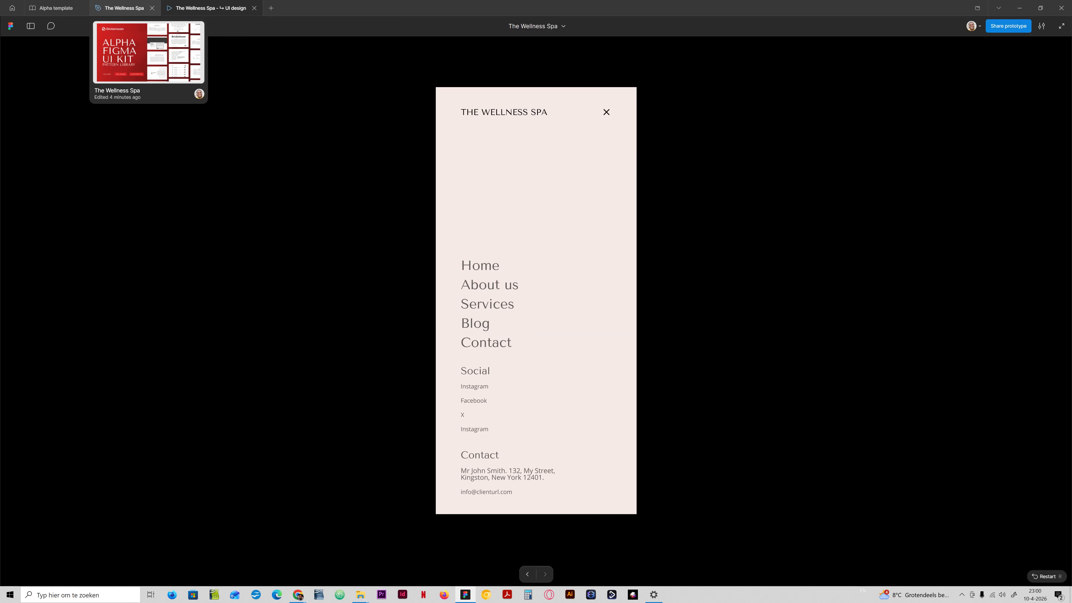
# - Connect the close icon in Mobile menu open back to Mobile menu closed with a Move out animation
pyautogui.click(124, 8)
pyautogui.click(678, 277)
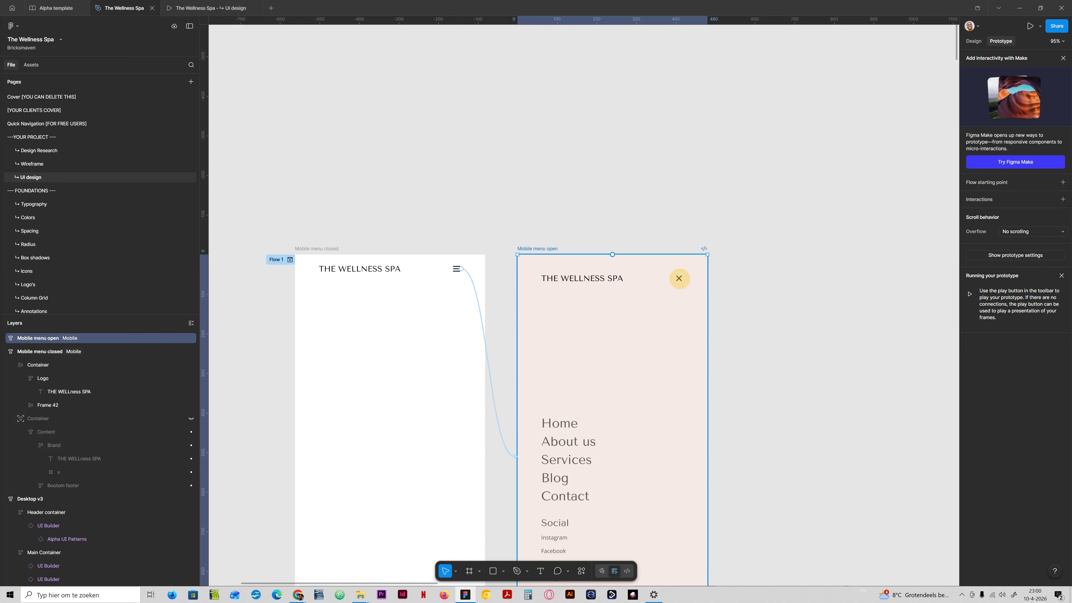
pyautogui.doubleClick(679, 278)
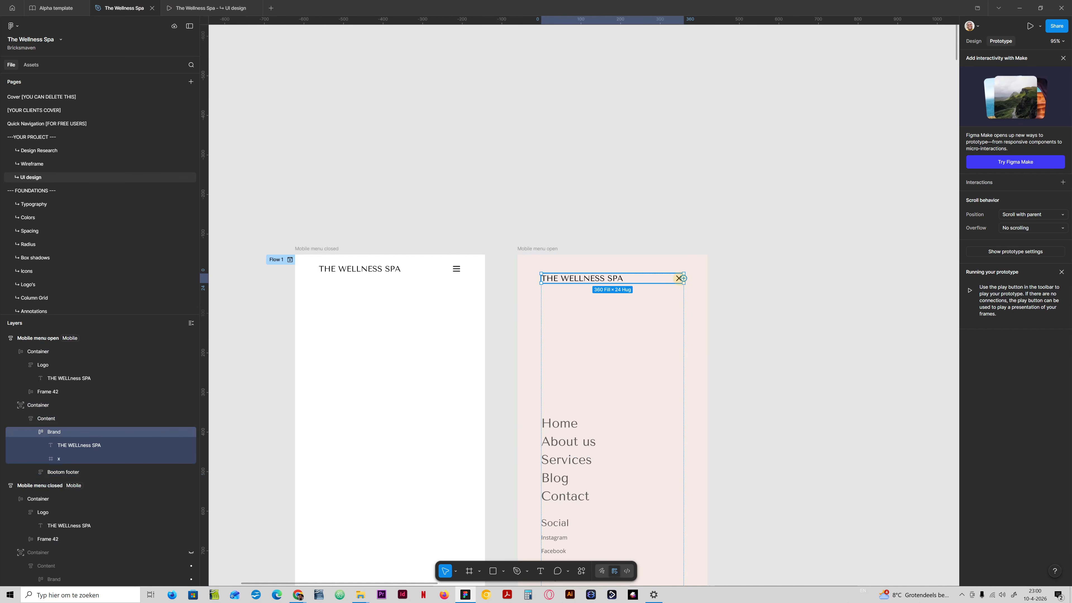
pyautogui.click(678, 278)
pyautogui.moveTo(683, 278); pyautogui.dragTo(455, 270)
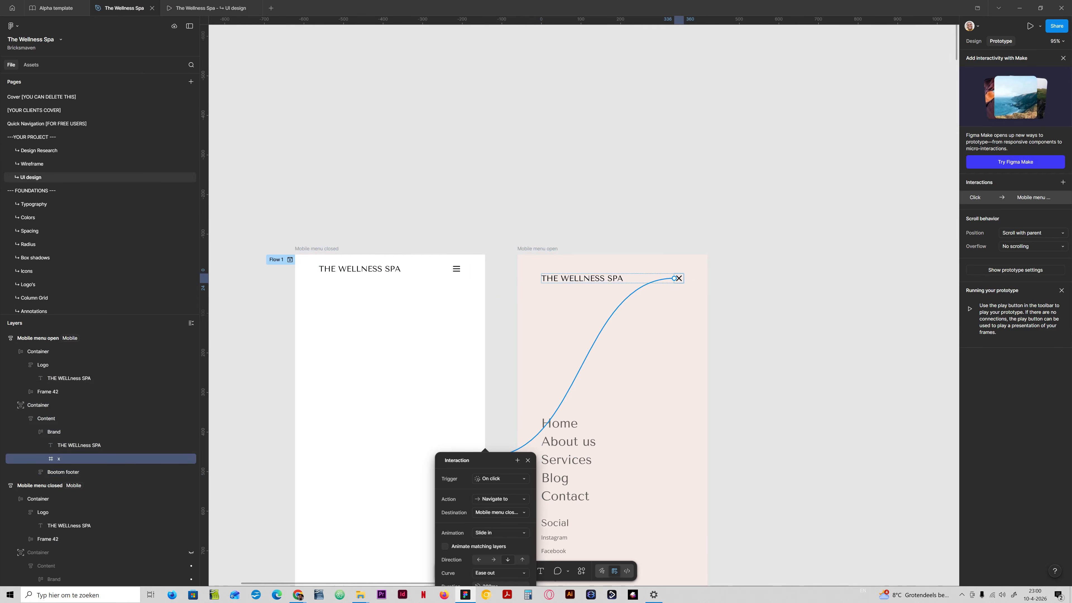
pyautogui.moveTo(484, 455); pyautogui.dragTo(760, 190)
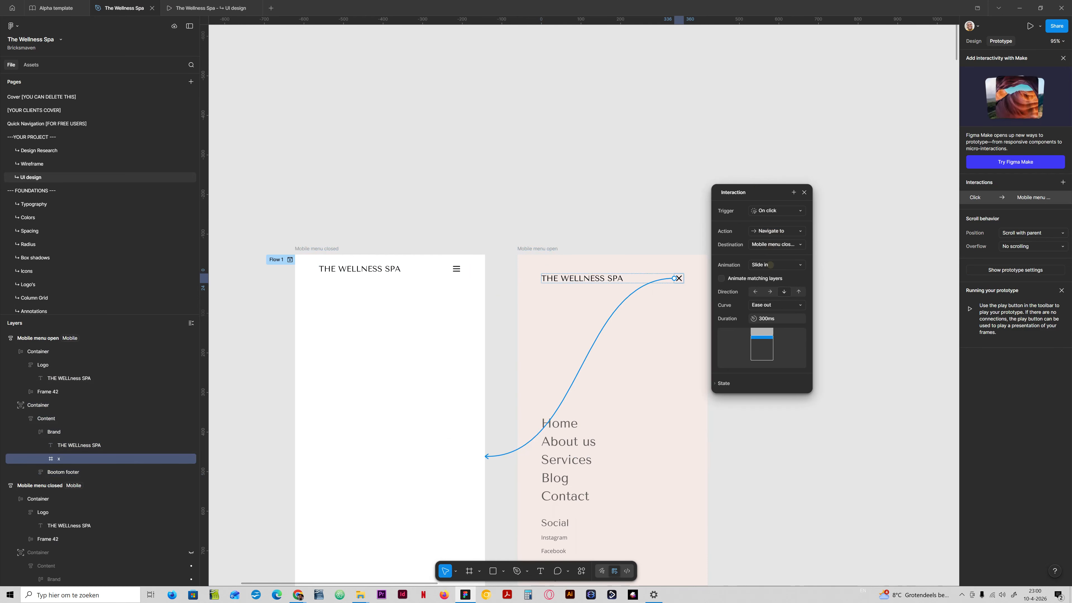
pyautogui.click(776, 264)
pyautogui.click(771, 241)
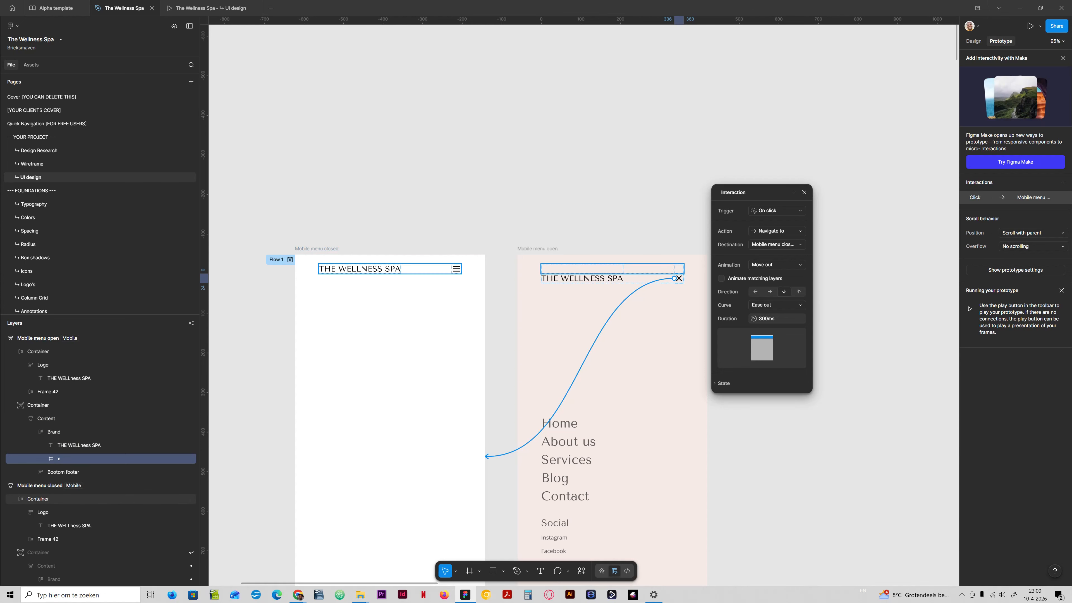
# - Set the hamburger icon's slide-in interaction duration to 600ms
pyautogui.click(456, 268)
pyautogui.click(456, 268)
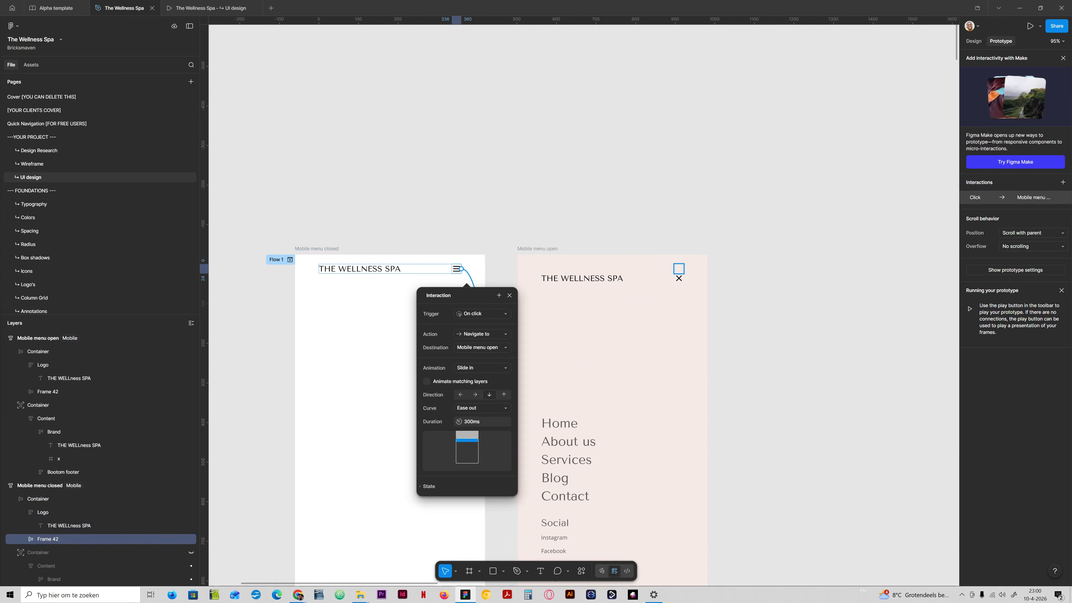
pyautogui.click(467, 422)
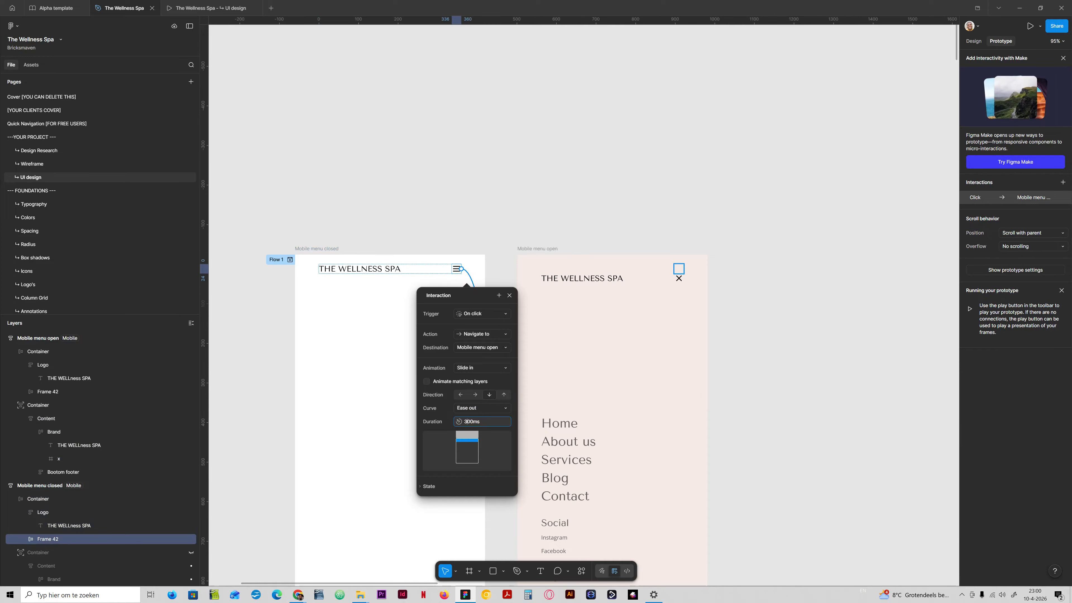
pyautogui.click(486, 423)
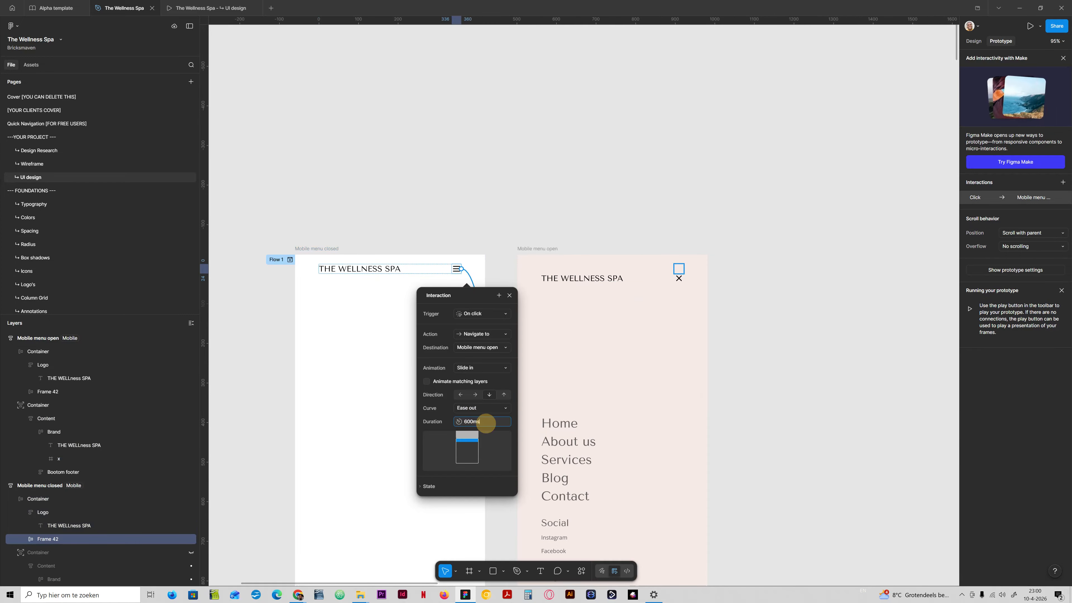
# - Close the interaction settings, then present the prototype and test the hamburger and close icons
pyautogui.click(509, 295)
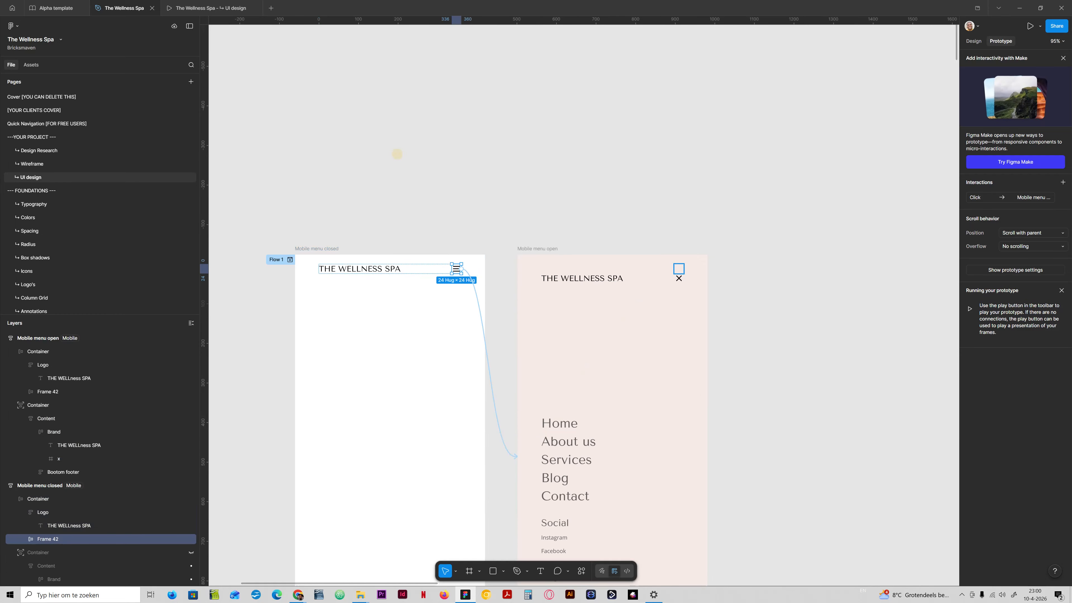
pyautogui.click(215, 8)
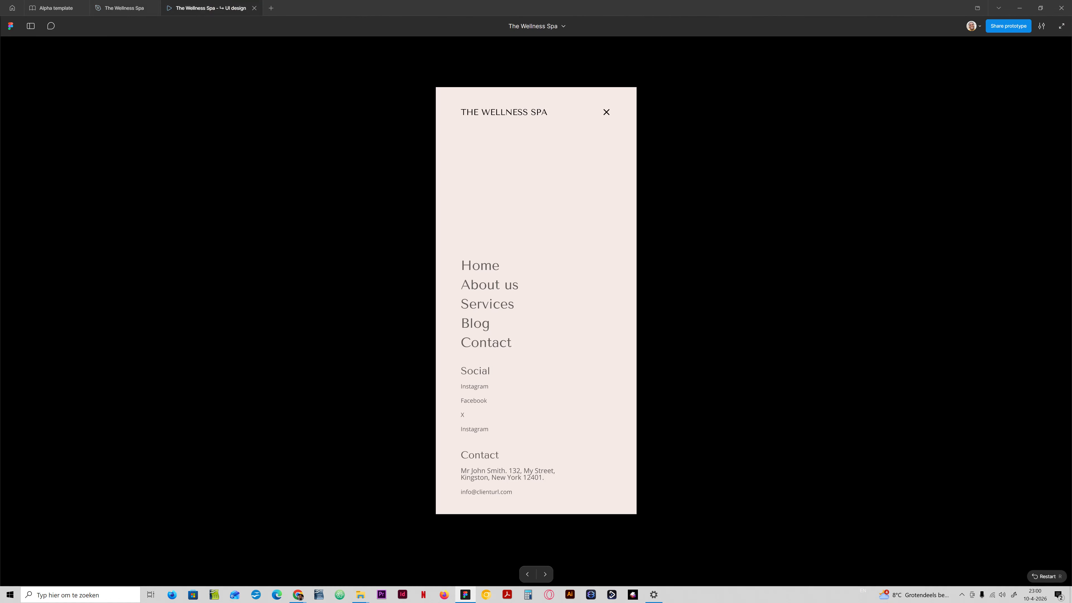
pyautogui.click(608, 111)
pyautogui.click(606, 101)
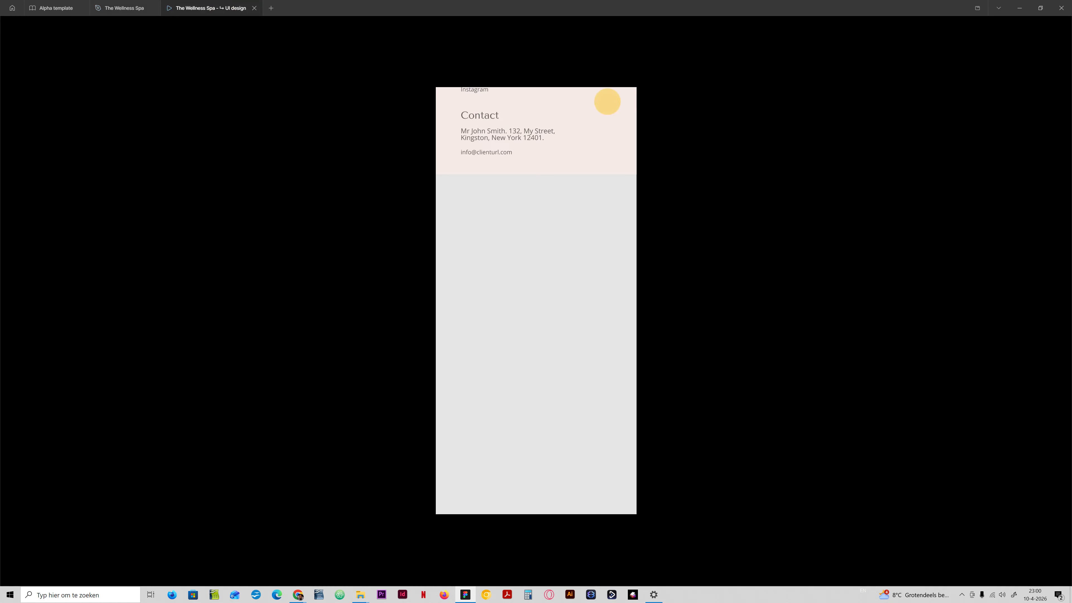
pyautogui.click(608, 108)
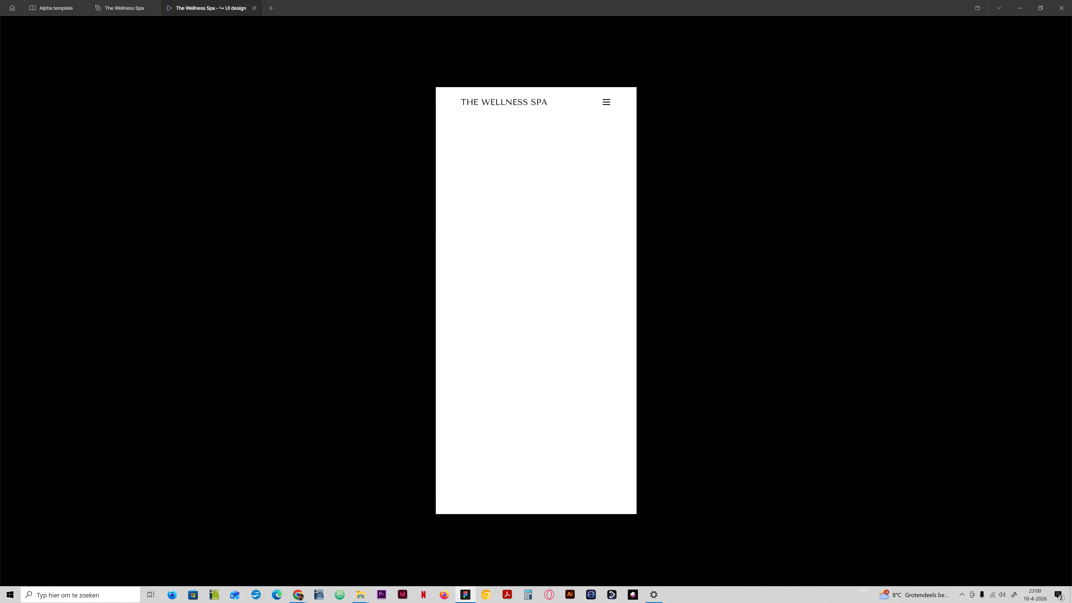
pyautogui.click(606, 102)
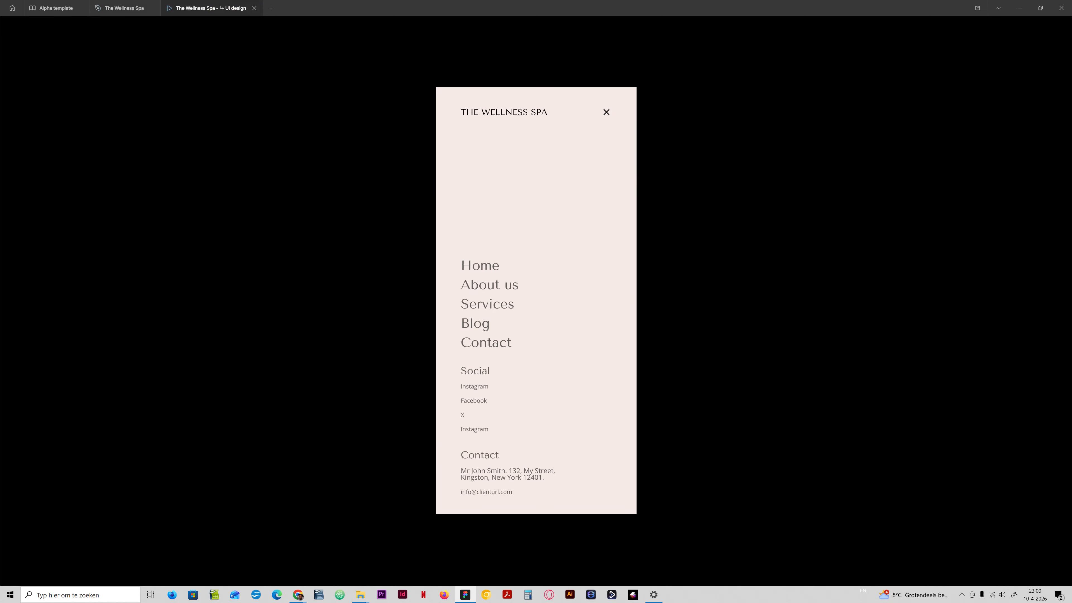
pyautogui.click(606, 110)
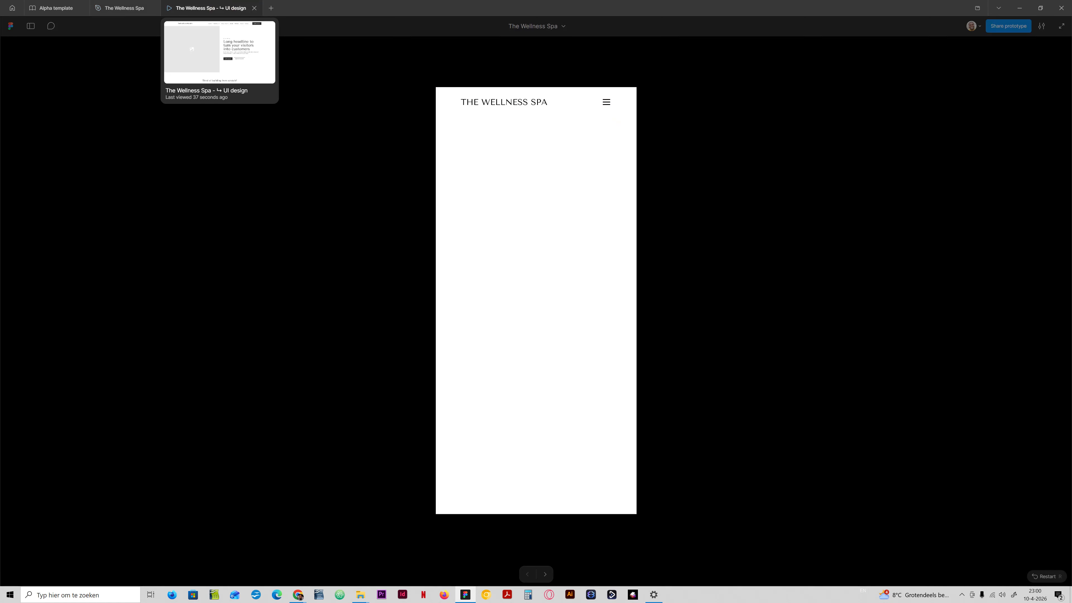
# - Return to the design file and review the close icon's Move out interaction and its duration
pyautogui.click(145, 8)
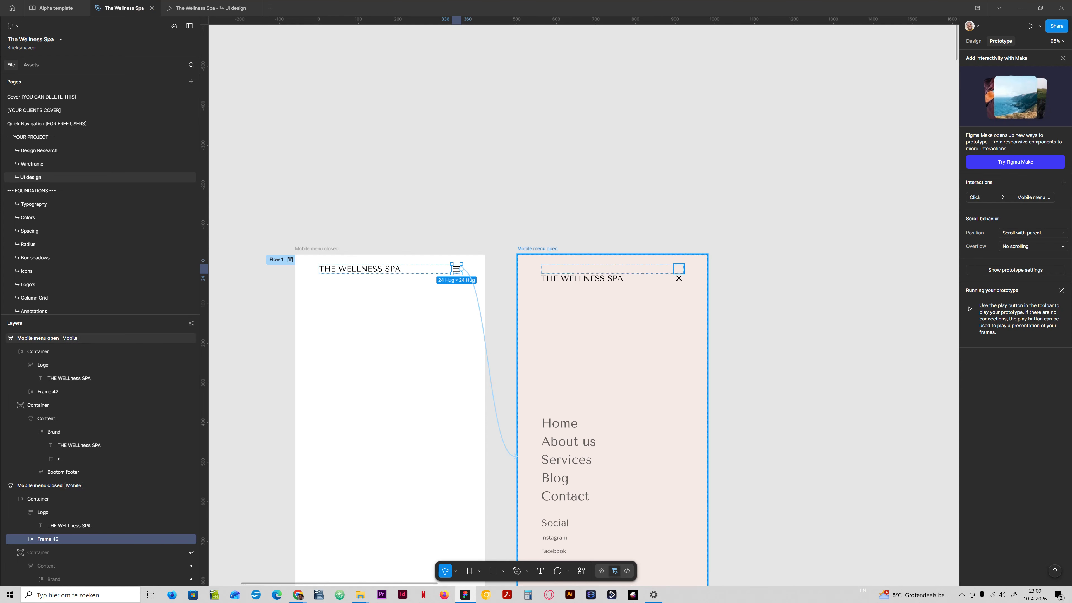
pyautogui.doubleClick(679, 279)
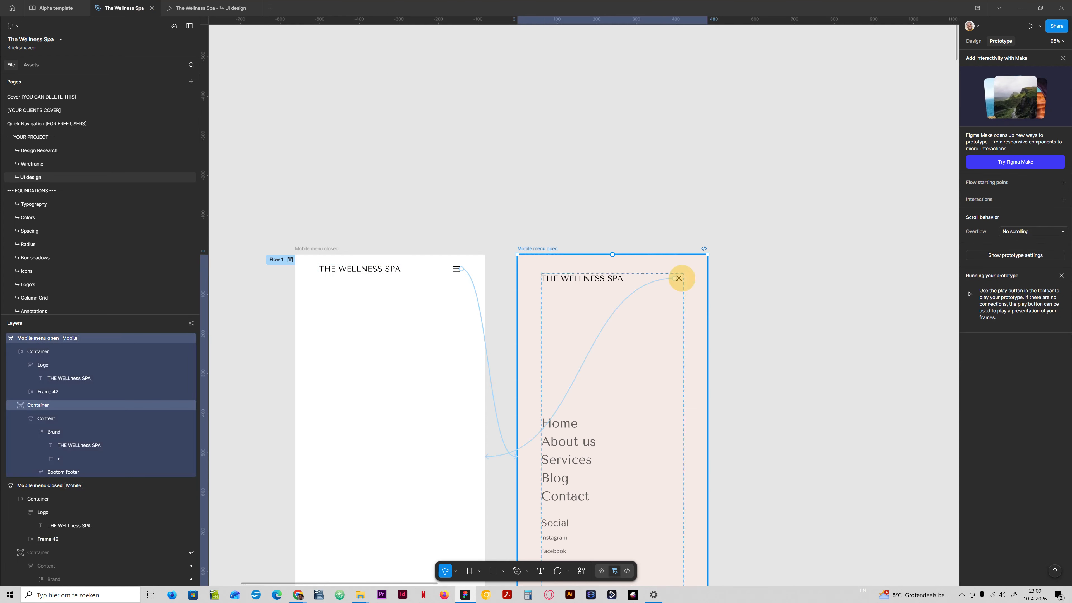
pyautogui.click(651, 282)
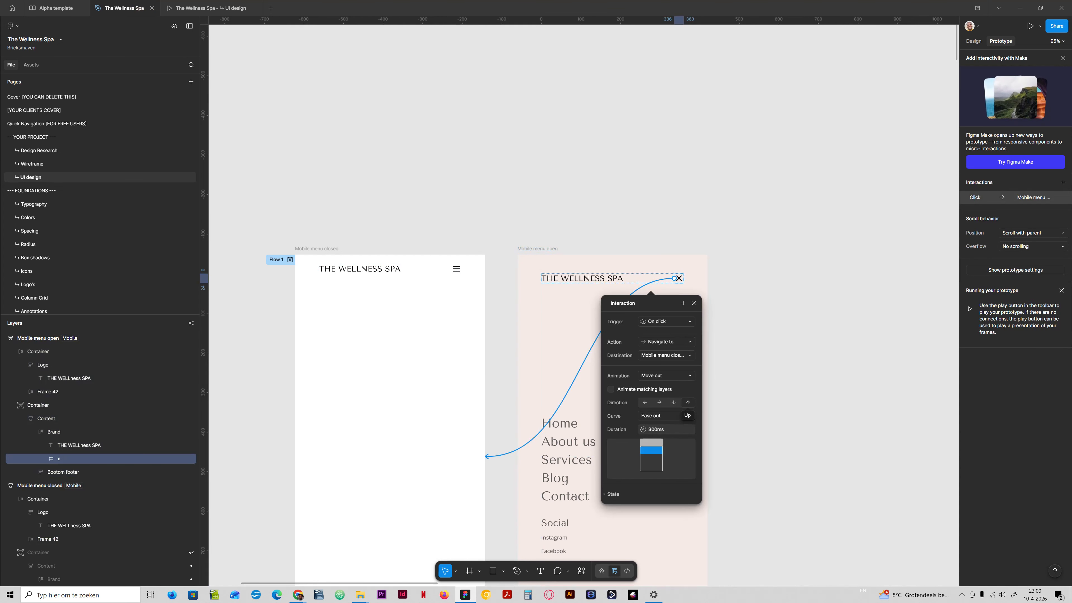
pyautogui.click(694, 304)
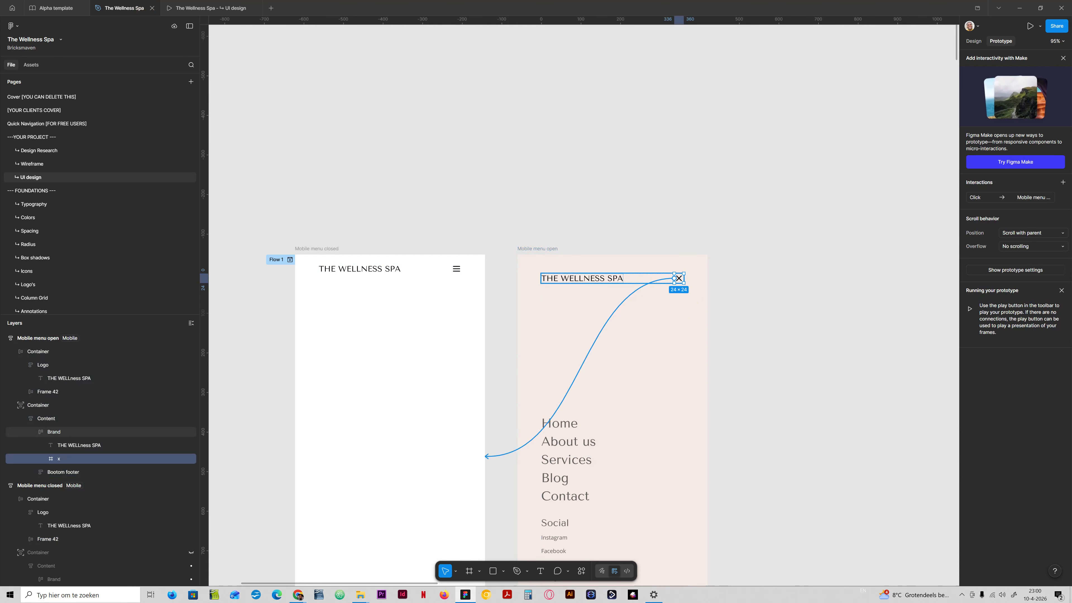
pyautogui.click(660, 280)
pyautogui.click(660, 427)
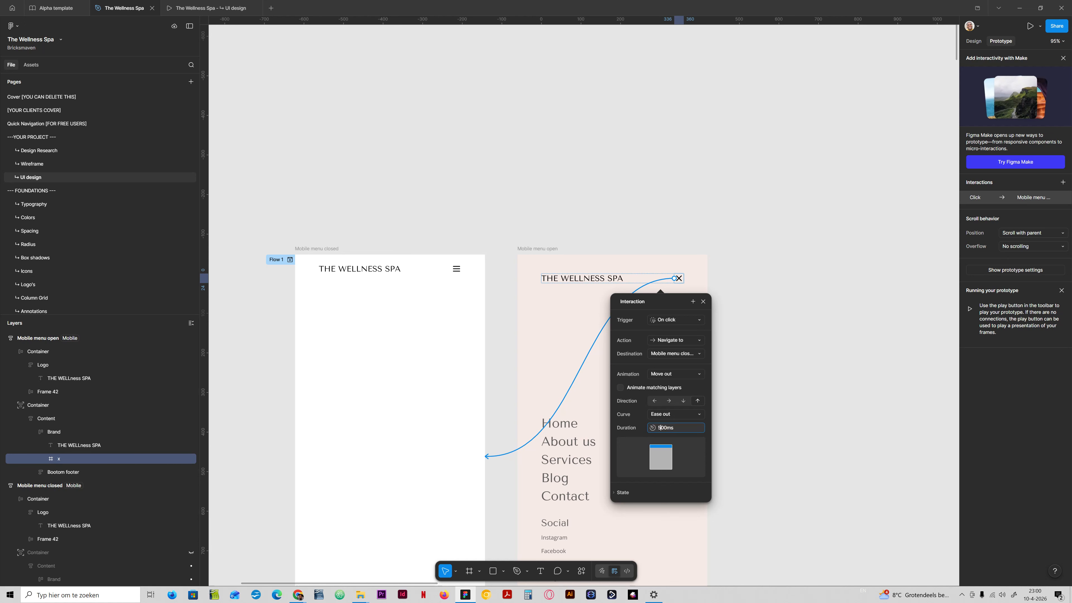
pyautogui.click(647, 193)
# - Test the mobile menu repeatedly in the prototype by opening it with the hamburger and closing it with the close icon
pyautogui.click(209, 8)
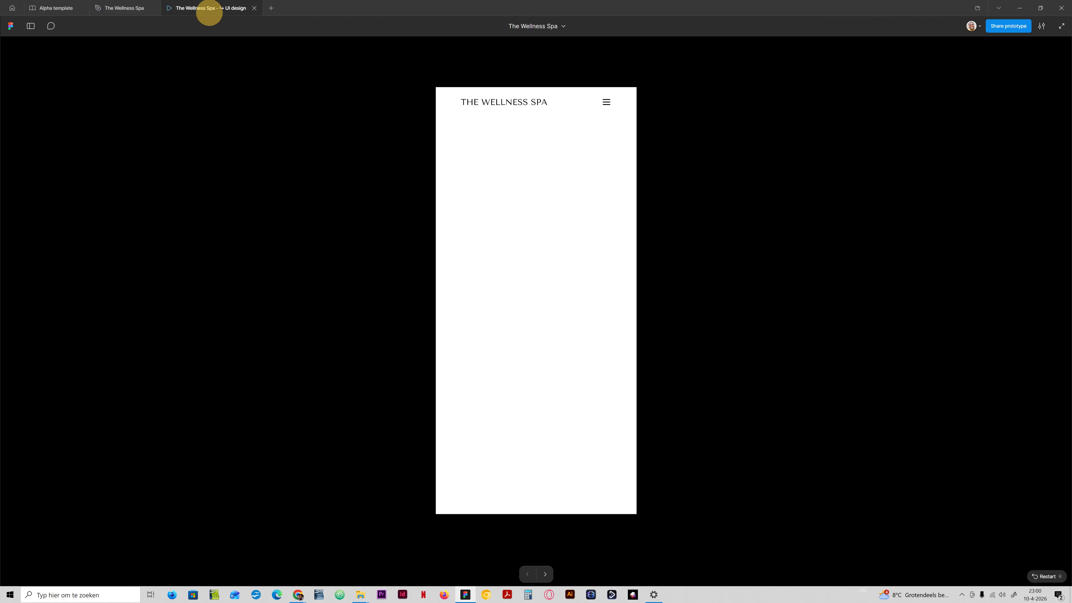
pyautogui.click(606, 102)
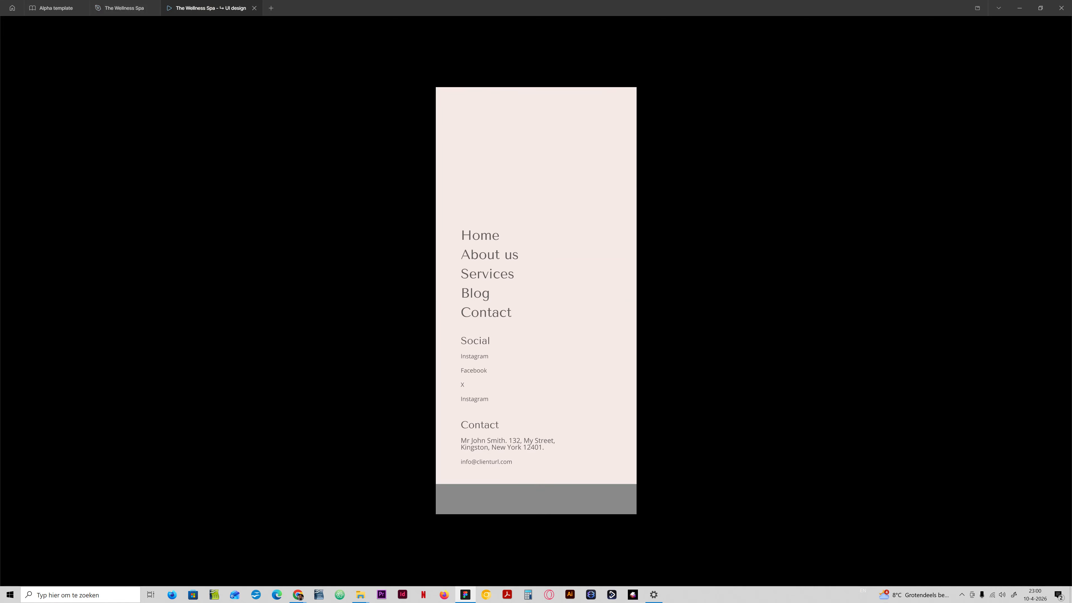
pyautogui.click(607, 113)
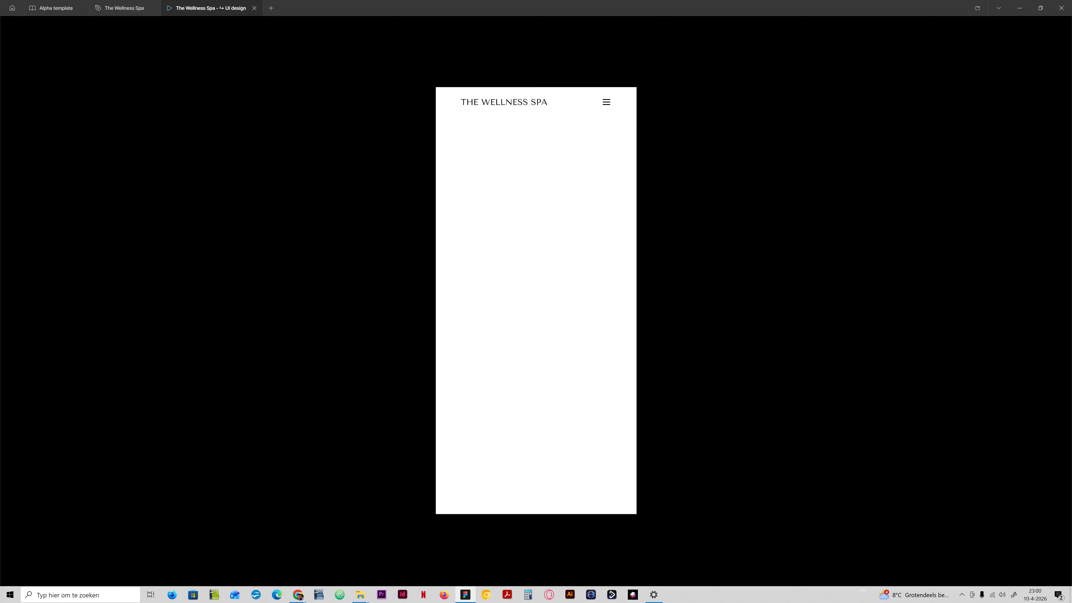
pyautogui.click(607, 102)
pyautogui.click(606, 111)
pyautogui.click(607, 102)
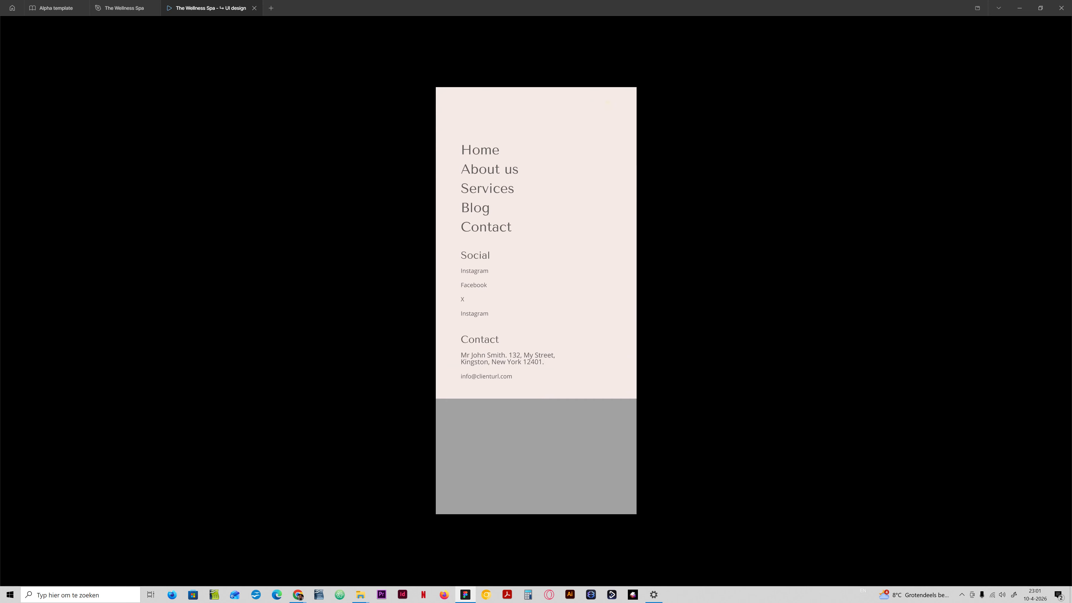
pyautogui.click(606, 112)
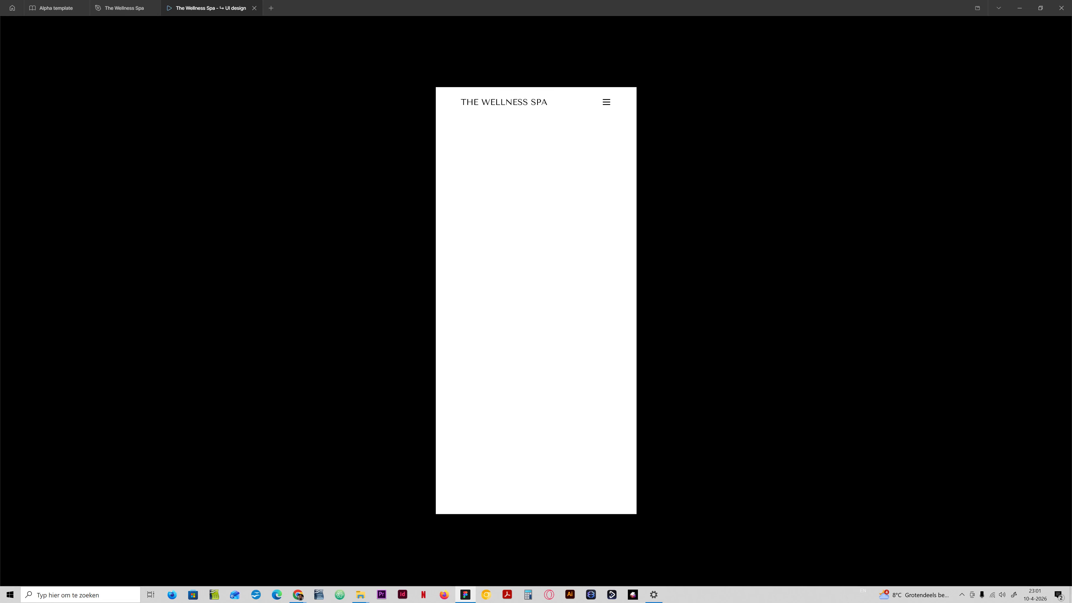
pyautogui.click(606, 102)
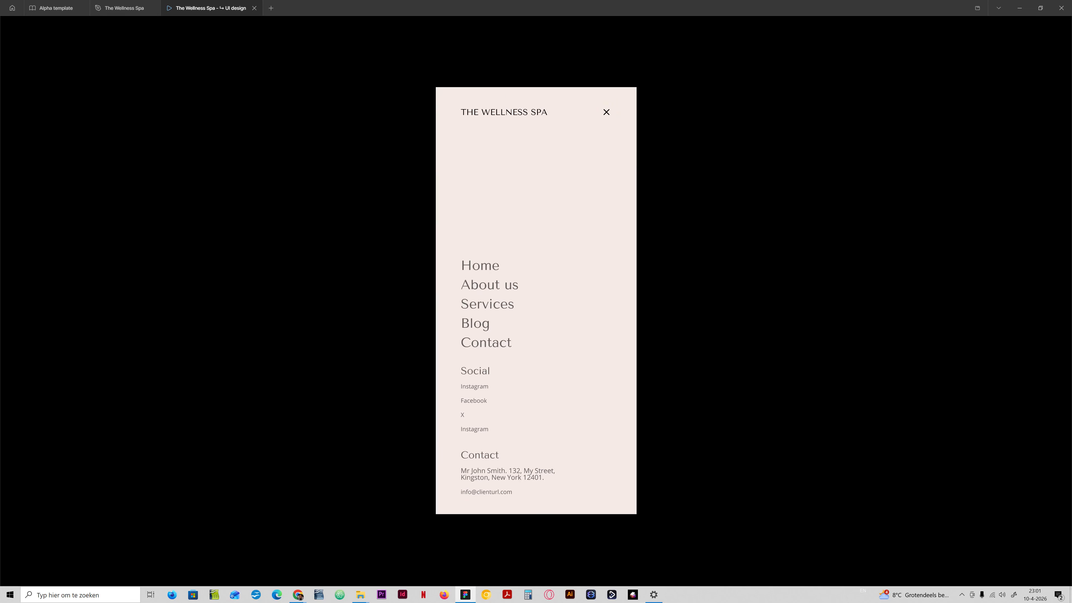
pyautogui.click(606, 112)
pyautogui.click(606, 102)
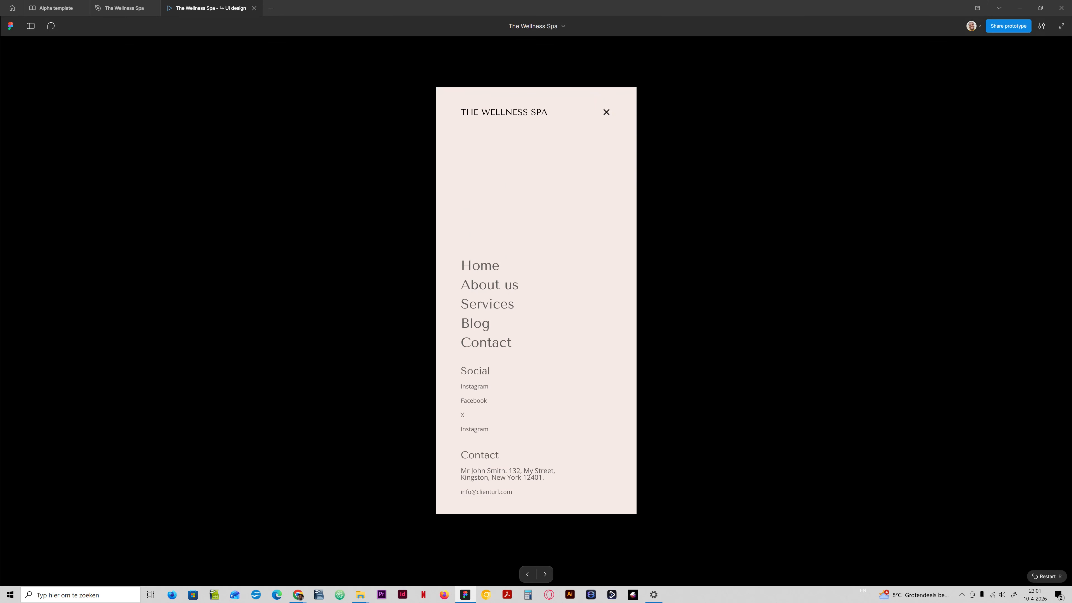
pyautogui.click(606, 111)
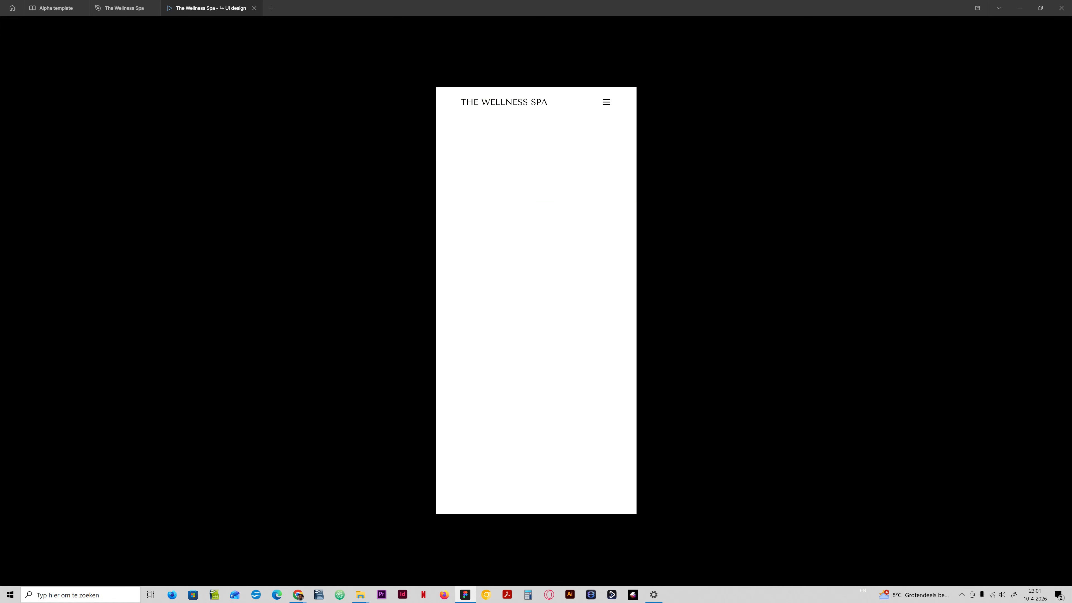
pyautogui.click(606, 110)
pyautogui.click(609, 101)
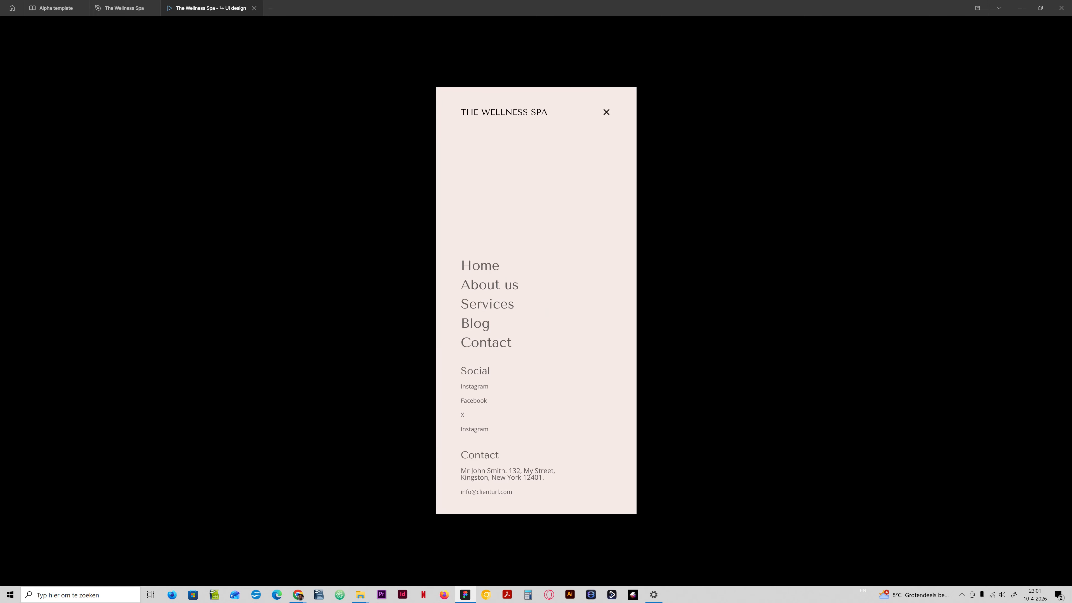
pyautogui.click(606, 111)
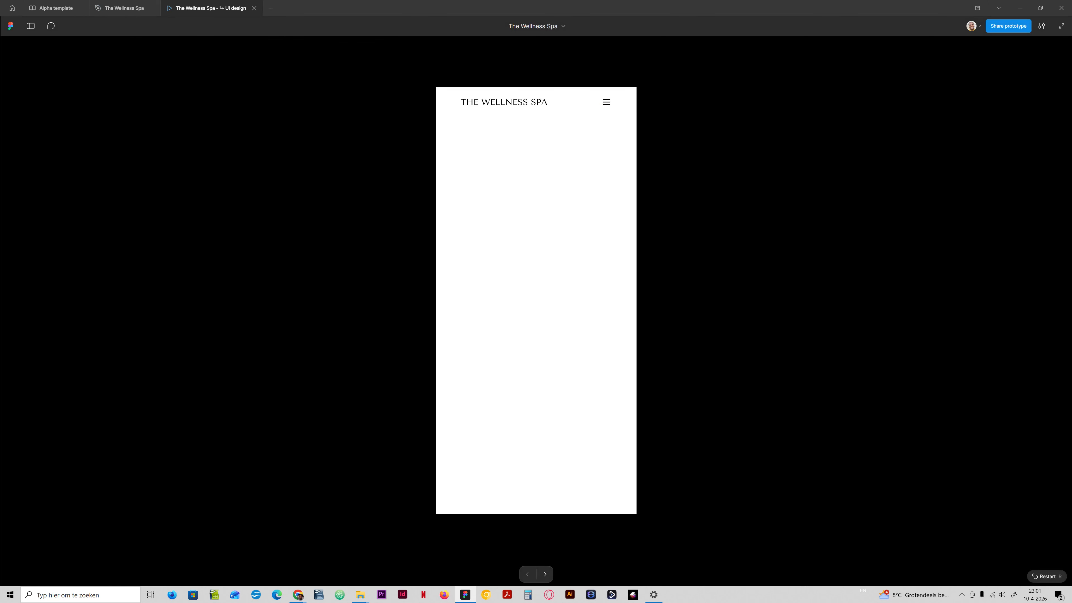
# - Underline the Home navigation link text in the Desktop v1 header through its type settings
pyautogui.click(122, 8)
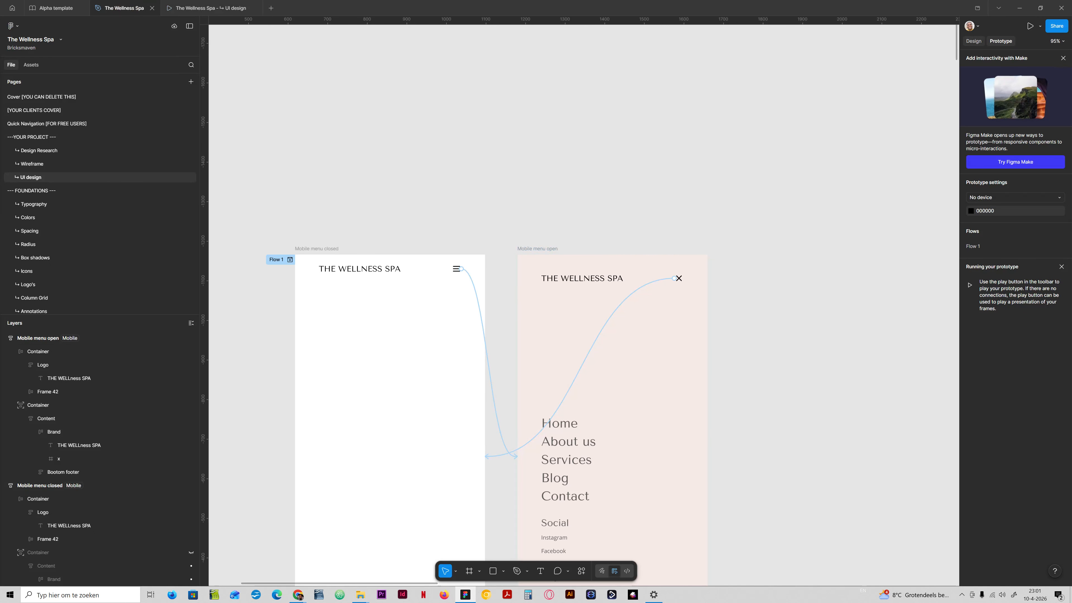
pyautogui.click(973, 41)
pyautogui.click(513, 197)
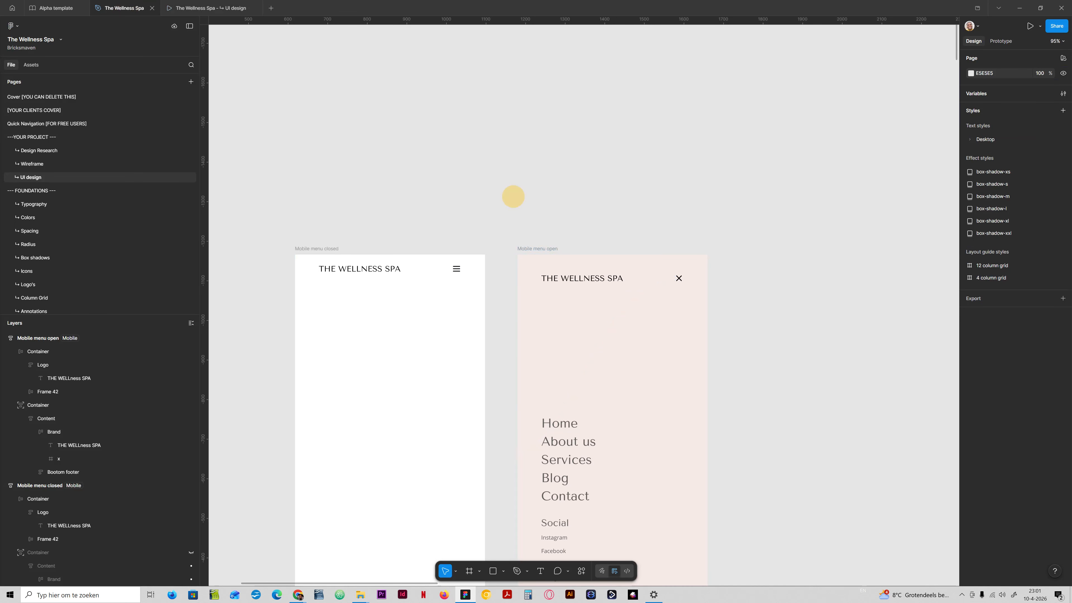
pyautogui.scroll(-4, 510, 295)
pyautogui.moveTo(498, 451); pyautogui.dragTo(480, 385)
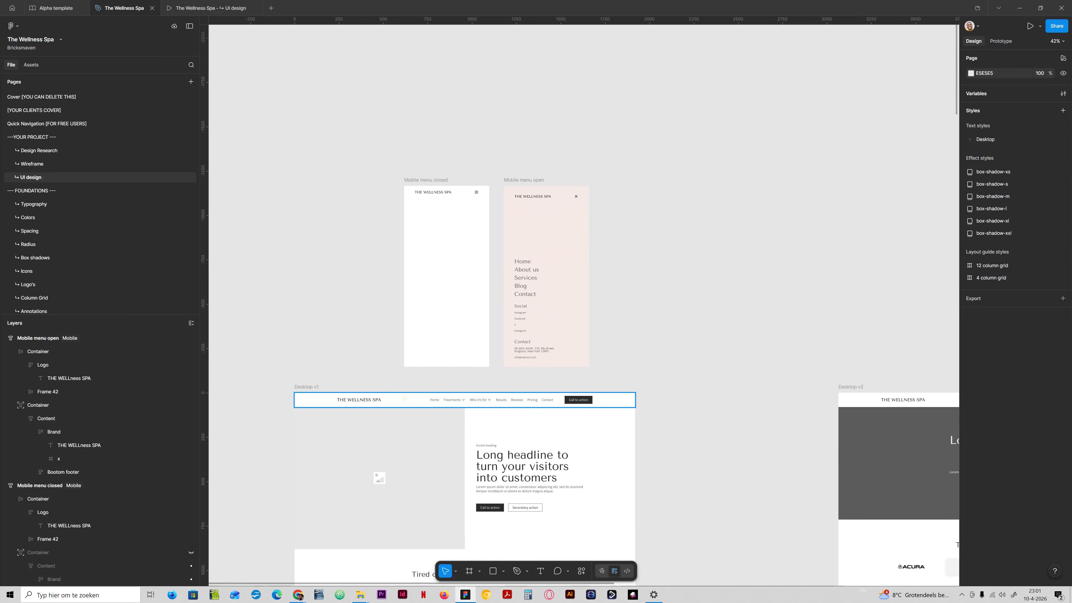
pyautogui.scroll(10, 468, 422)
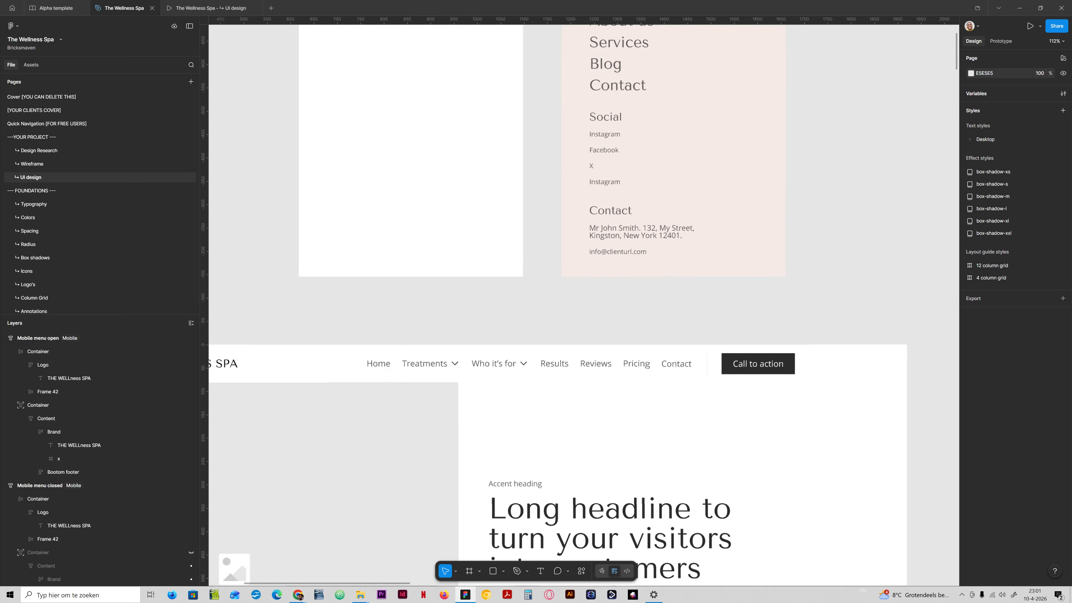
pyautogui.click(352, 345)
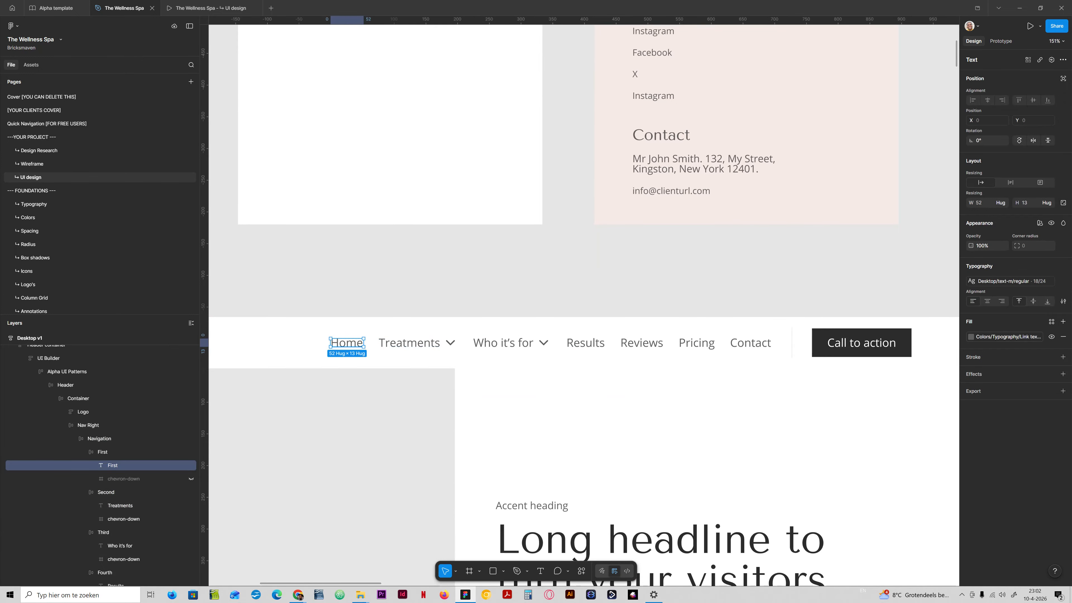
pyautogui.click(1063, 300)
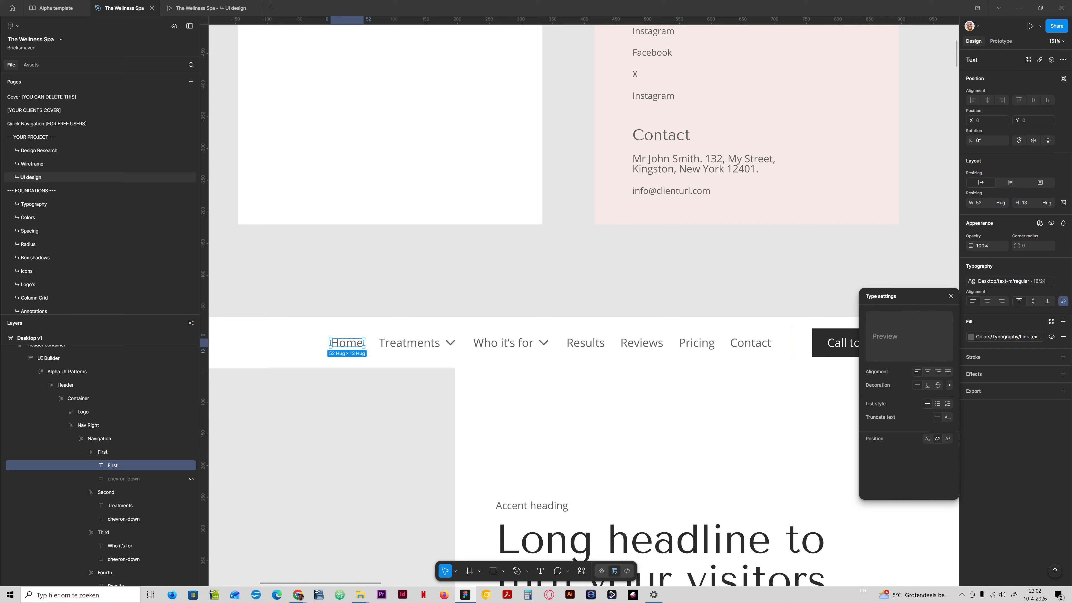
pyautogui.click(949, 384)
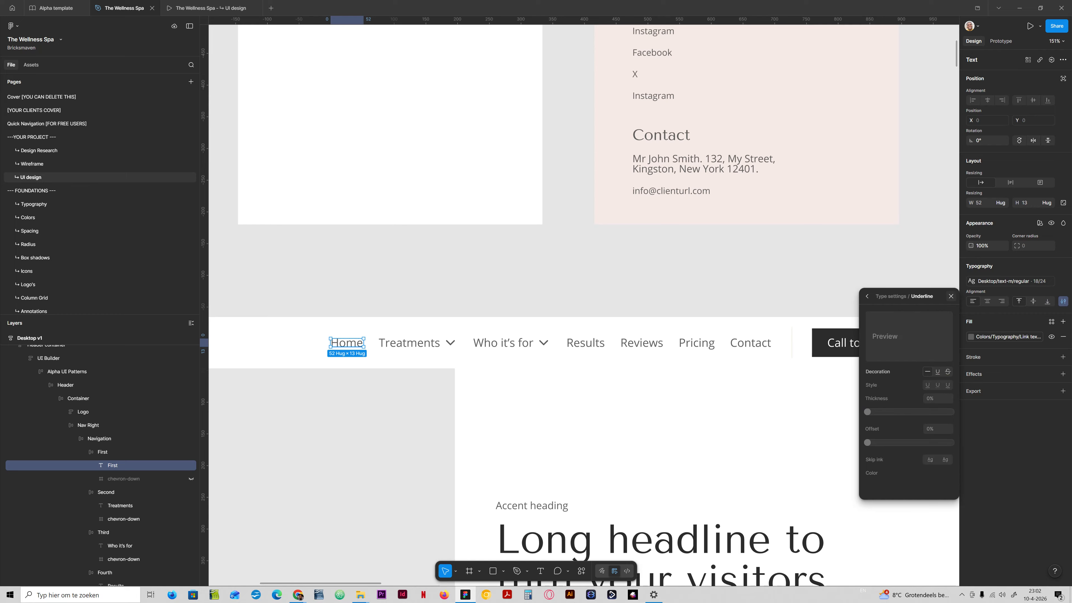
pyautogui.click(951, 296)
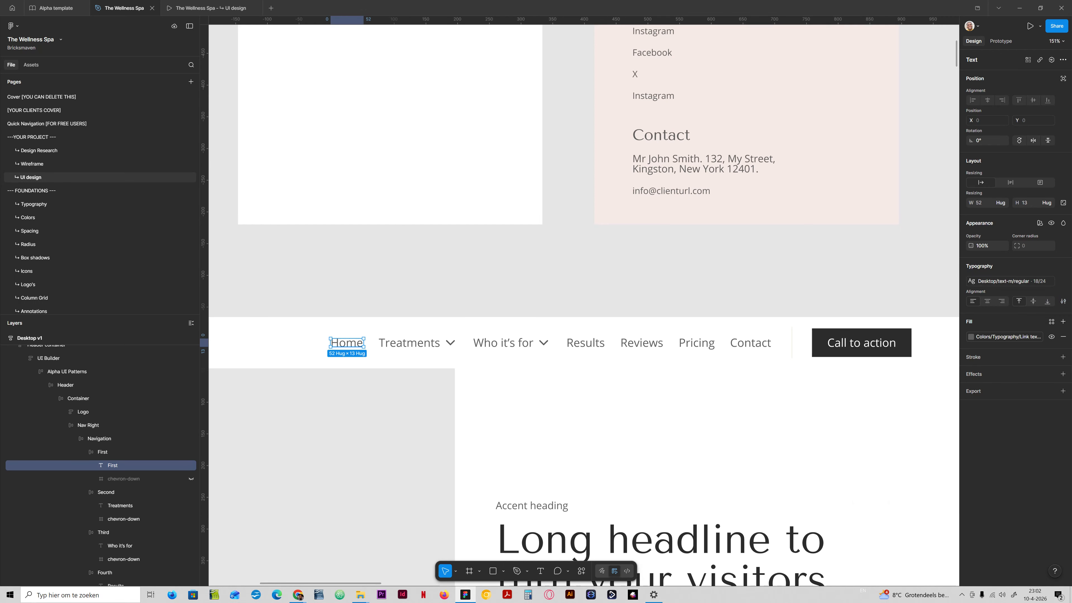
pyautogui.click(802, 283)
# - Expand the Desktop text styles list to review the available styles
pyautogui.scroll(-5, 801, 283)
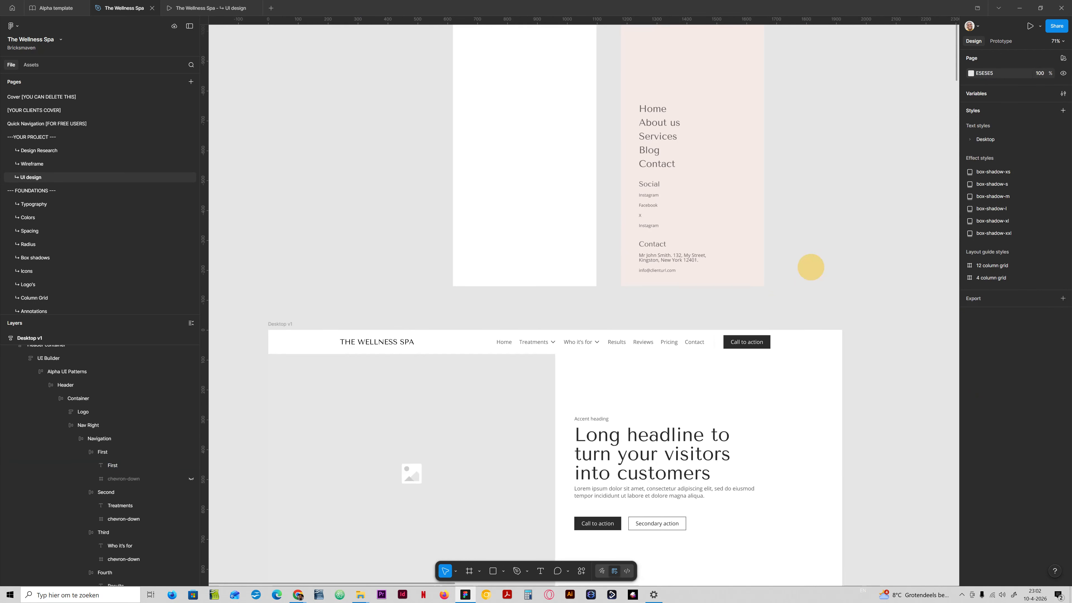
pyautogui.hscroll(5, 761, 294)
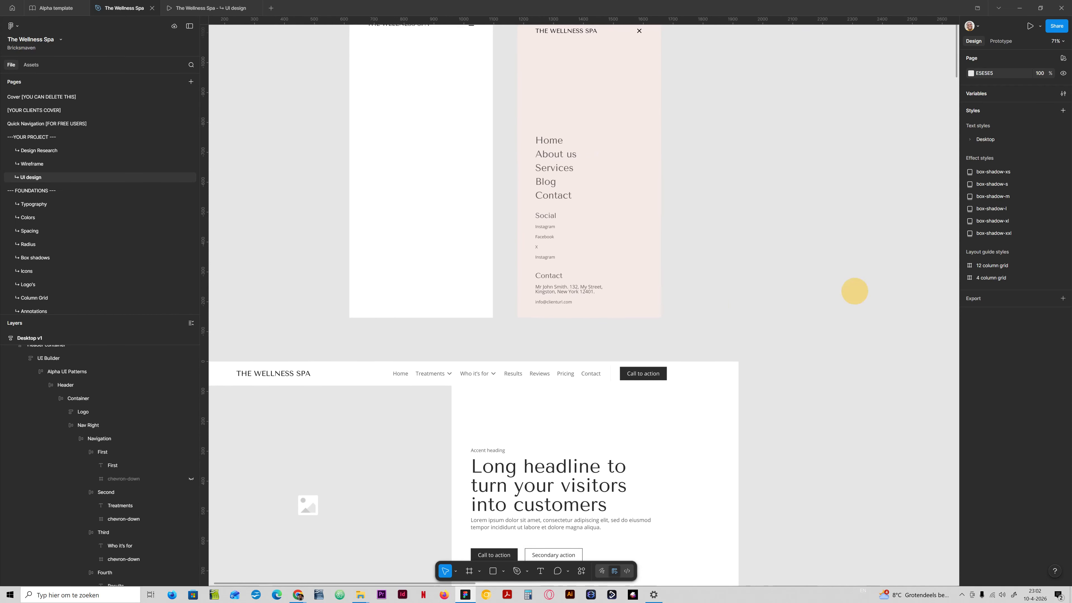
pyautogui.click(970, 139)
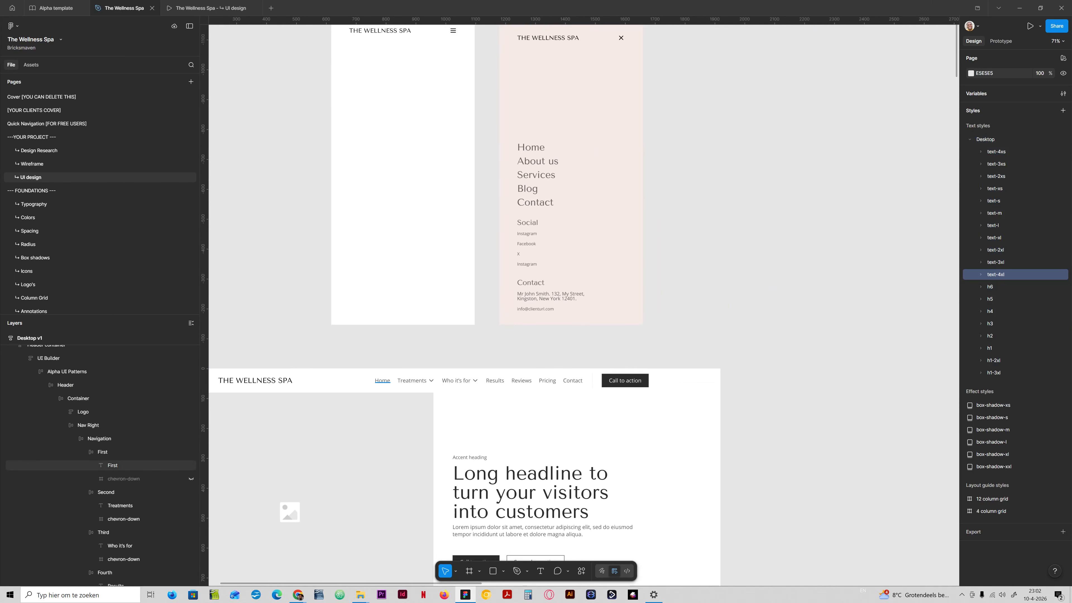
# - Drag a copy of the Home navigation link onto the canvas and set its letter case to uppercase
pyautogui.doubleClick(382, 379)
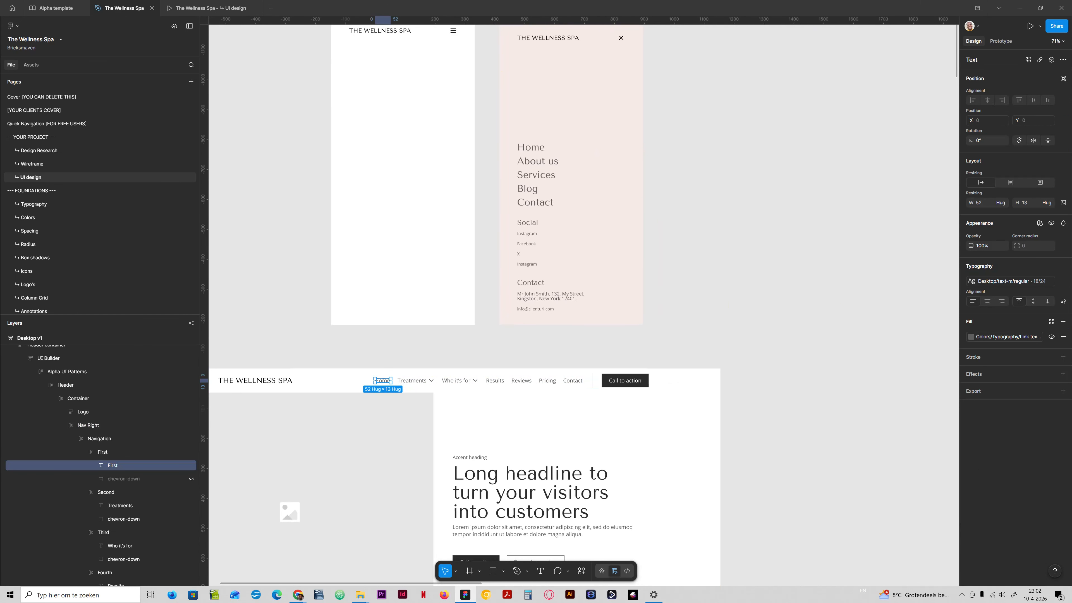
pyautogui.moveTo(383, 380)
pyautogui.mouseDown()
pyautogui.moveTo(380, 347)
pyautogui.moveTo(776, 243)
pyautogui.mouseUp()
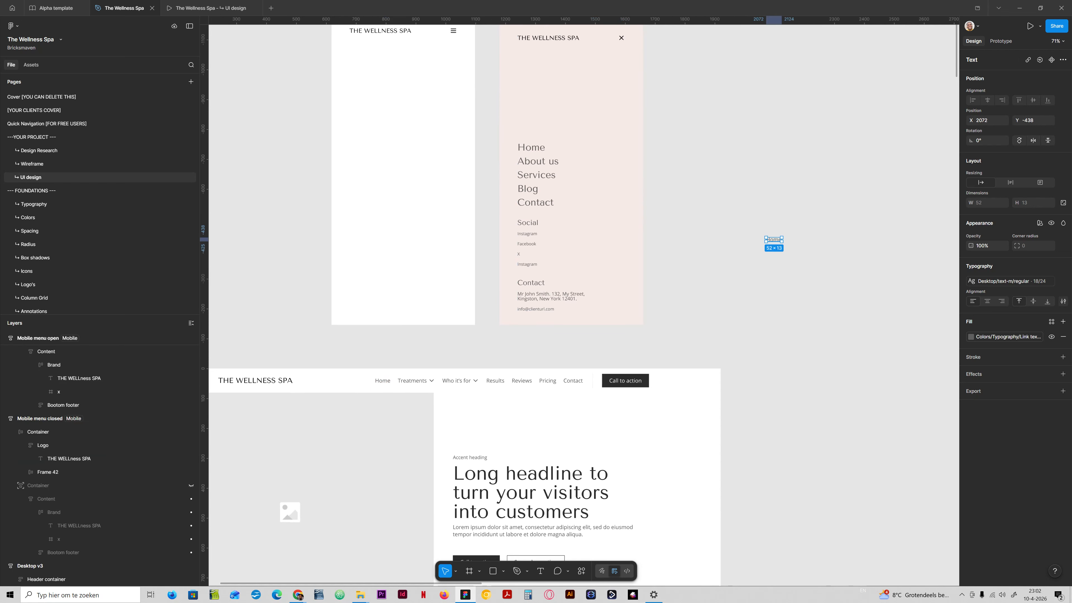
pyautogui.click(1063, 280)
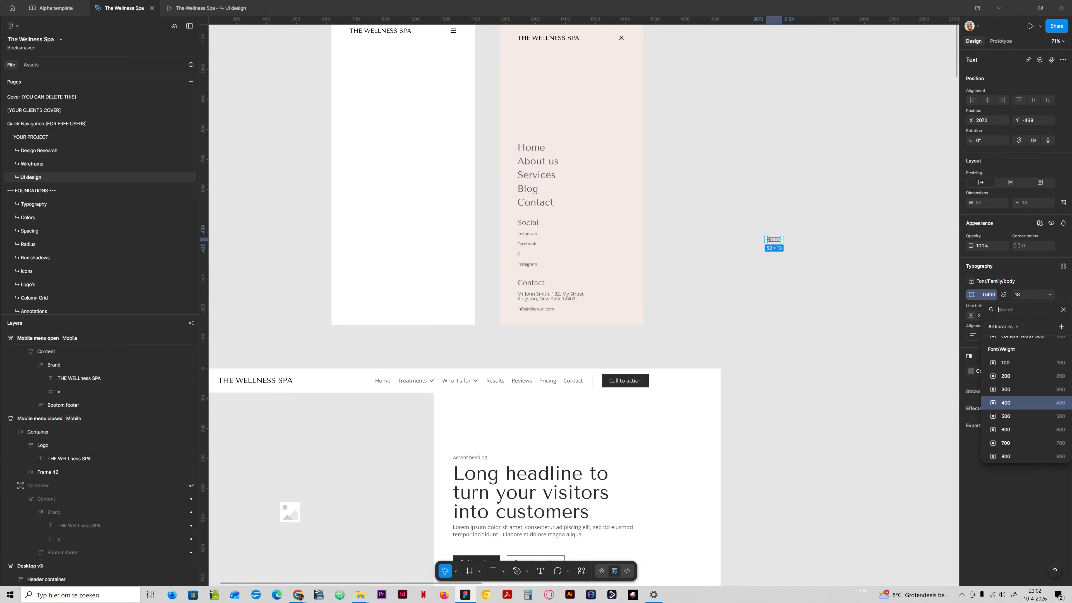
pyautogui.click(1063, 335)
pyautogui.click(917, 433)
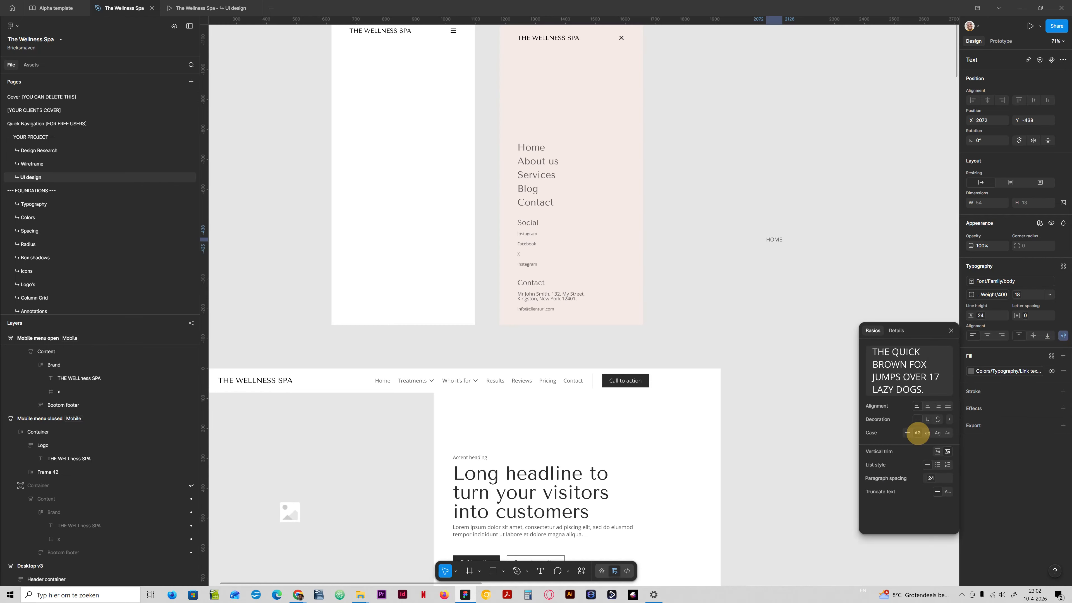
# - Create a new text style named Desktop/text-m/uppercase from the uppercase copy, then delete the copy
pyautogui.scroll(5, 796, 239)
pyautogui.scroll(6, 770, 250)
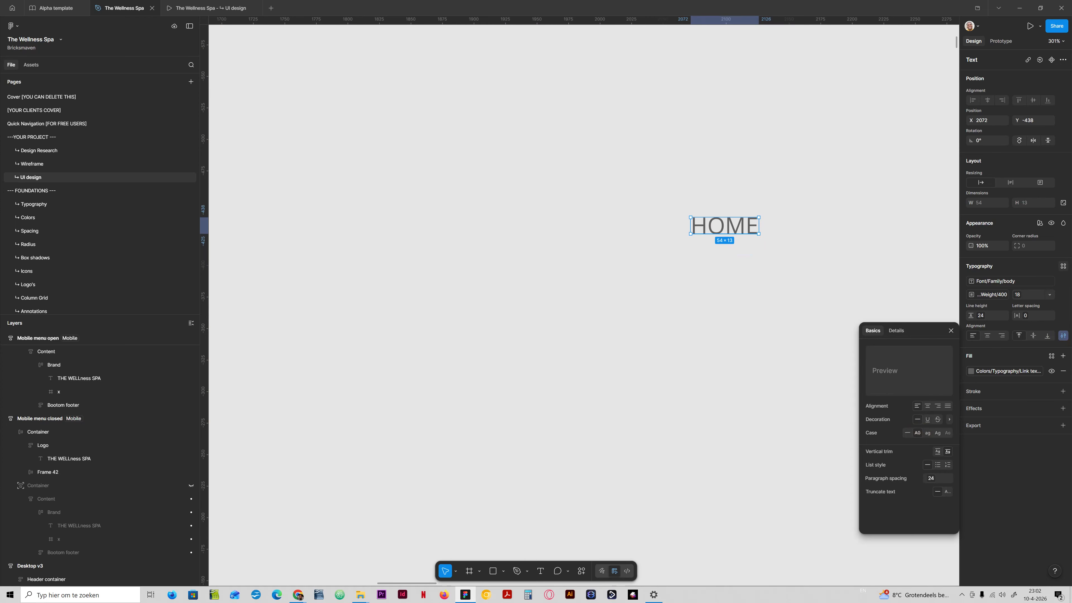
pyautogui.click(1063, 265)
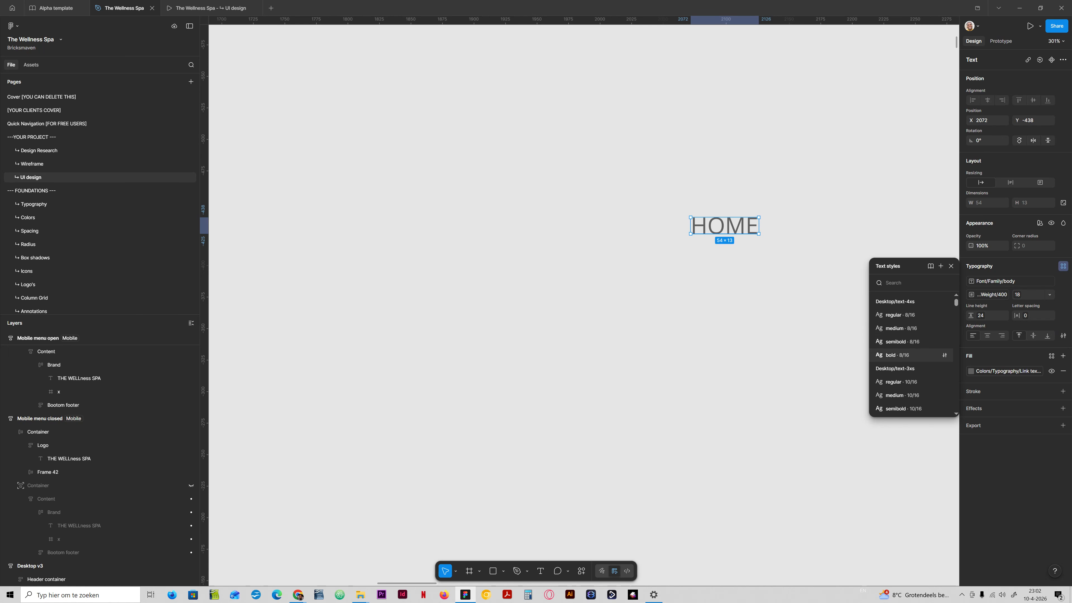
pyautogui.scroll(-3, 911, 355)
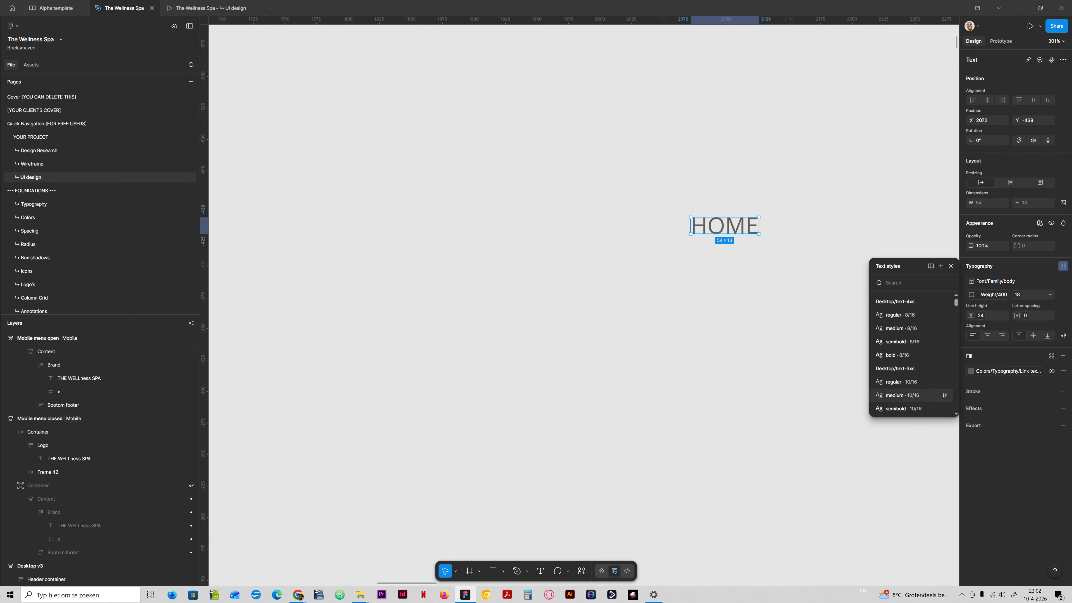
pyautogui.scroll(-4, 912, 378)
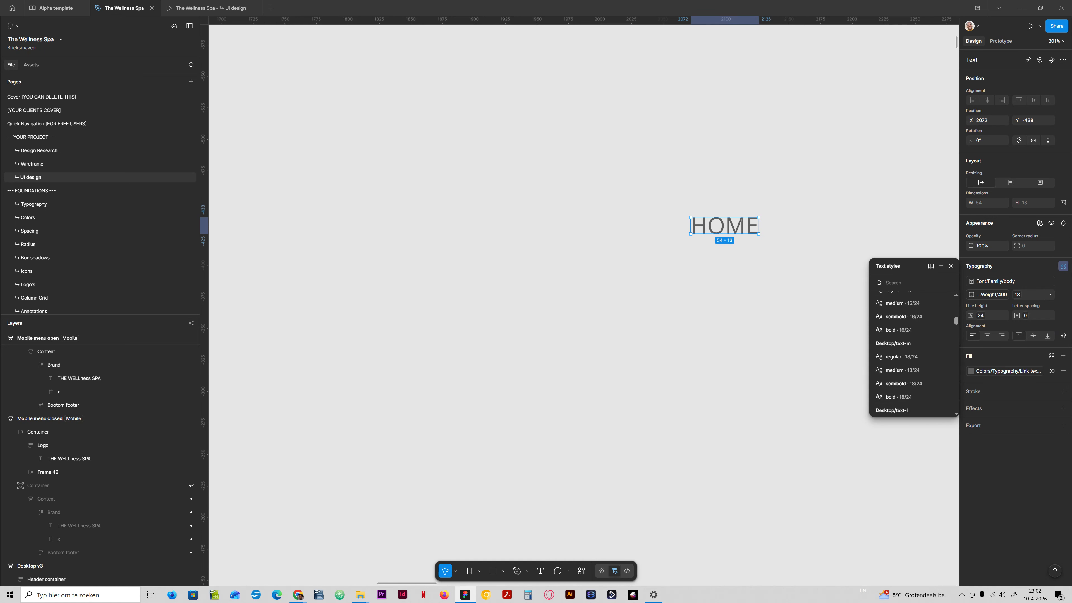
pyautogui.click(941, 266)
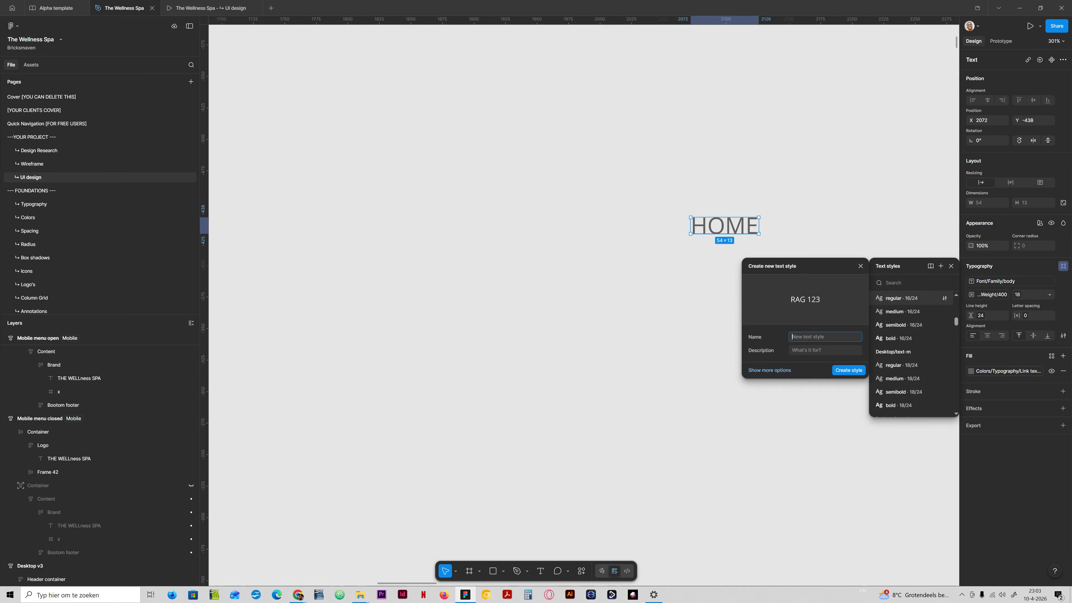
pyautogui.write('Desktop/text-m/ uppercase')
pyautogui.click(829, 338)
pyautogui.press('BackSpace')
pyautogui.click(846, 369)
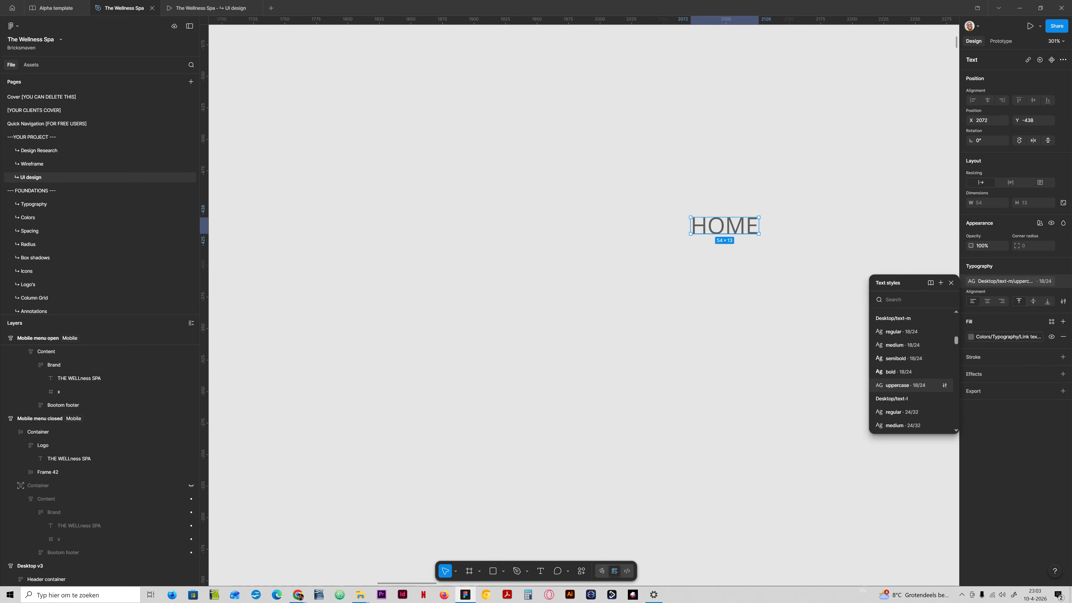
pyautogui.press('Delete')
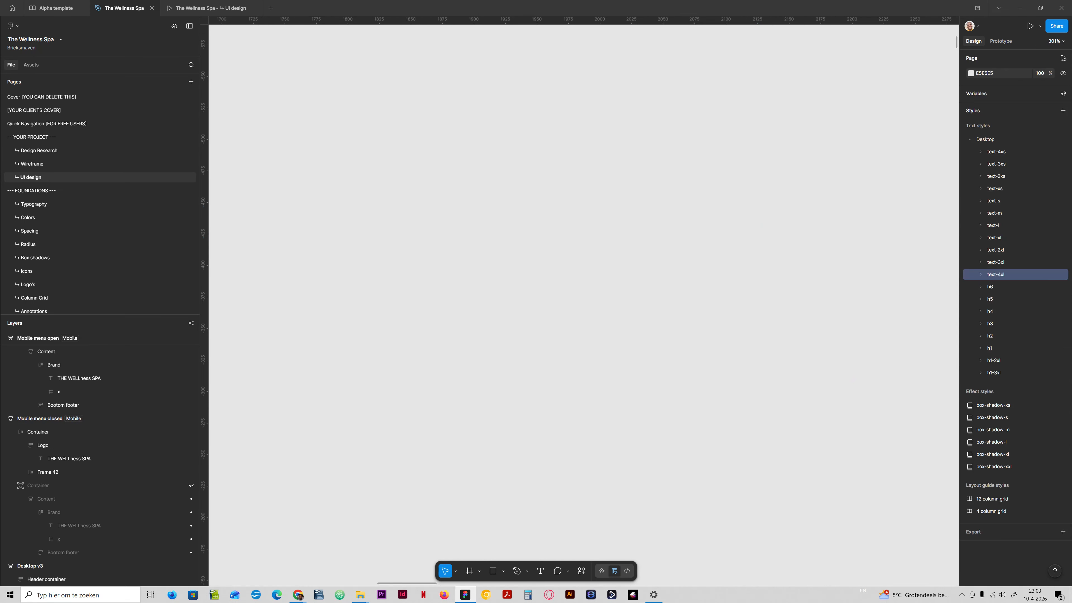
# - Apply the Desktop/text-m/uppercase text style to all seven header navigation links
pyautogui.scroll(-6, 498, 357)
pyautogui.moveTo(430, 425); pyautogui.dragTo(668, 324)
pyautogui.scroll(5, 351, 397)
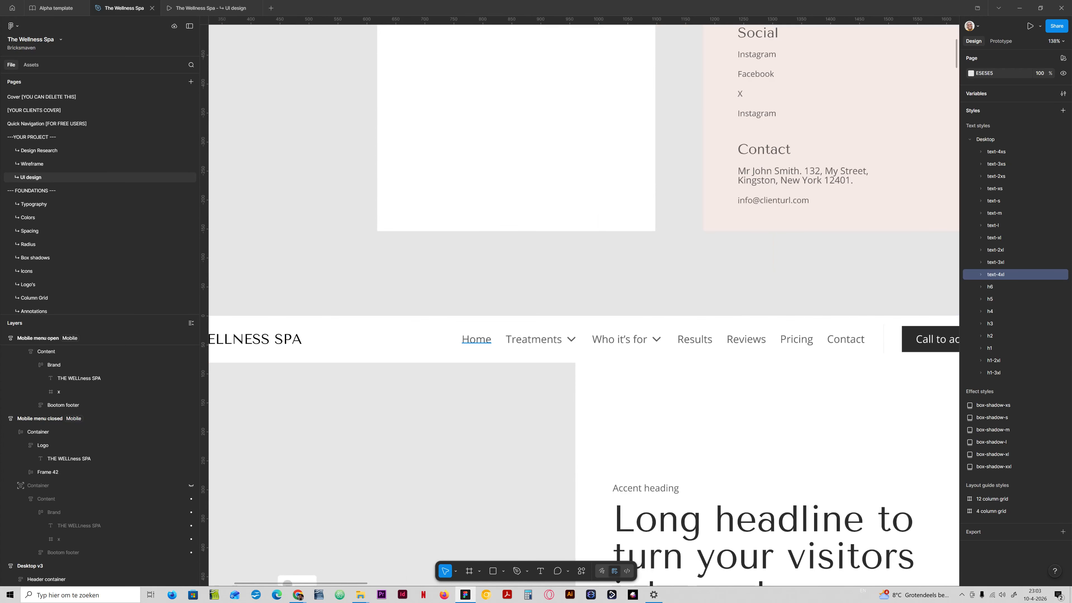
pyautogui.keyDown('ctrl'); pyautogui.click(477, 340); pyautogui.keyUp('ctrl')
pyautogui.keyDown('ctrl'); pyautogui.keyDown('shift'); pyautogui.click(533, 339); pyautogui.keyUp('shift'); pyautogui.keyUp('ctrl')
pyautogui.keyDown('ctrl'); pyautogui.keyDown('shift'); pyautogui.click(619, 339); pyautogui.keyUp('shift'); pyautogui.keyUp('ctrl')
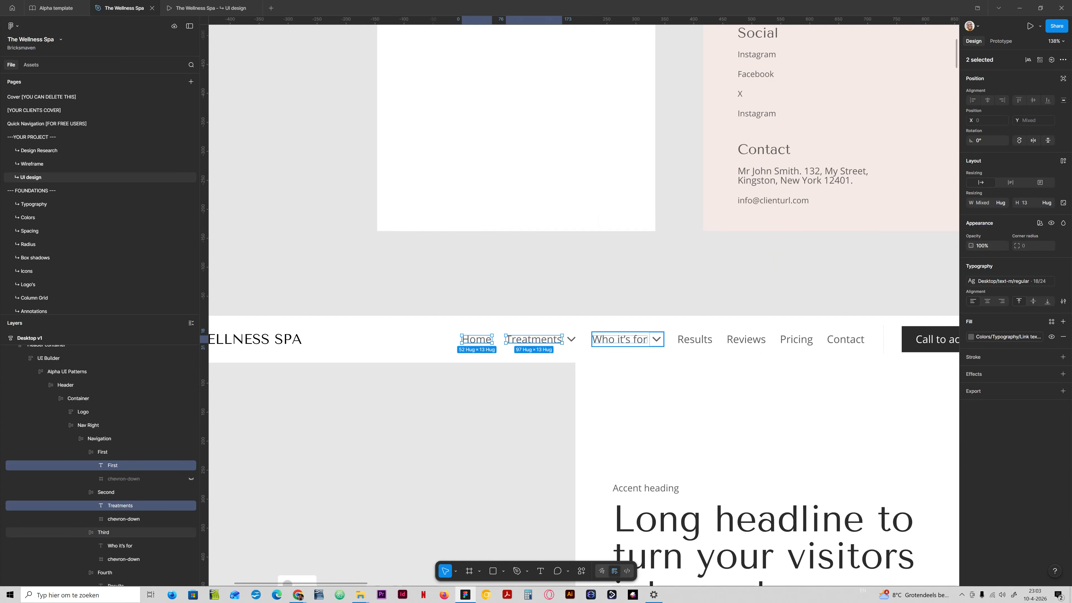
pyautogui.keyDown('ctrl'); pyautogui.keyDown('shift'); pyautogui.click(695, 339); pyautogui.keyUp('shift'); pyautogui.keyUp('ctrl')
pyautogui.keyDown('ctrl'); pyautogui.keyDown('shift'); pyautogui.click(745, 339); pyautogui.keyUp('shift'); pyautogui.keyUp('ctrl')
pyautogui.click(796, 339)
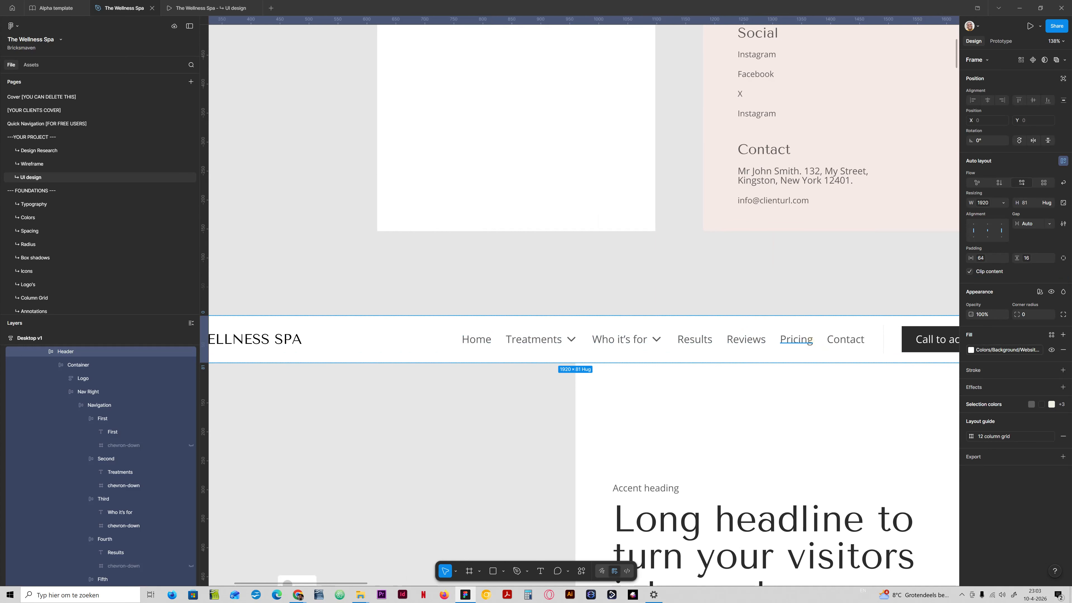
pyautogui.keyDown('ctrl'); pyautogui.click(845, 339); pyautogui.keyUp('ctrl')
pyautogui.keyDown('ctrl'); pyautogui.keyDown('shift'); pyautogui.click(796, 339); pyautogui.keyUp('shift'); pyautogui.keyUp('ctrl')
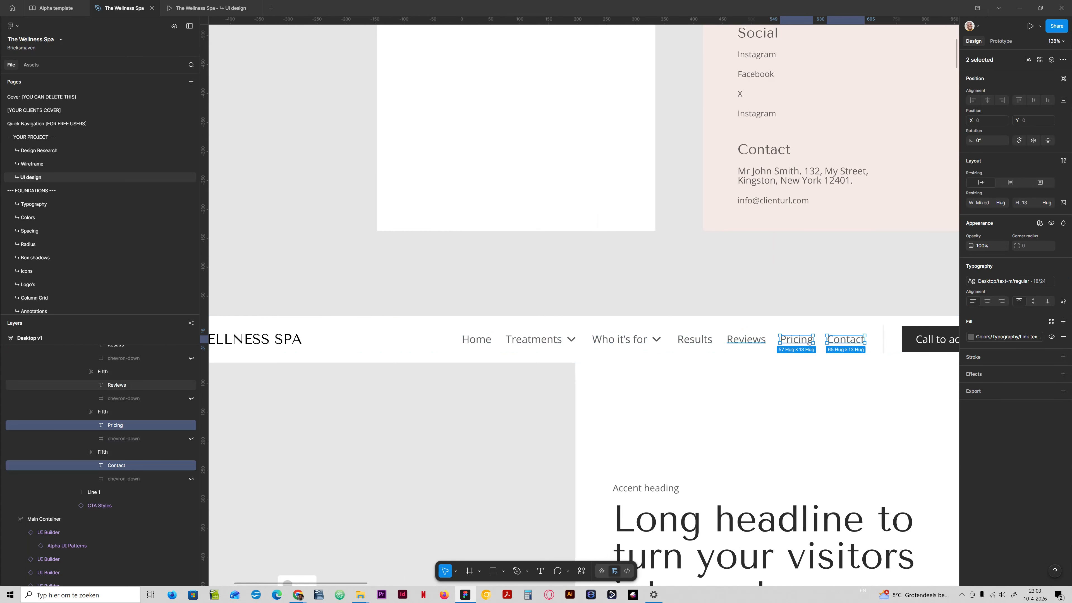
pyautogui.keyDown('ctrl'); pyautogui.keyDown('shift'); pyautogui.click(746, 339); pyautogui.keyUp('shift'); pyautogui.keyUp('ctrl')
pyautogui.keyDown('ctrl'); pyautogui.keyDown('shift'); pyautogui.click(694, 339); pyautogui.keyUp('shift'); pyautogui.keyUp('ctrl')
pyautogui.keyDown('ctrl'); pyautogui.keyDown('shift'); pyautogui.click(619, 339); pyautogui.keyUp('shift'); pyautogui.keyUp('ctrl')
pyautogui.keyDown('ctrl'); pyautogui.keyDown('shift'); pyautogui.click(533, 339); pyautogui.keyUp('shift'); pyautogui.keyUp('ctrl')
pyautogui.keyDown('ctrl'); pyautogui.keyDown('shift'); pyautogui.click(477, 339); pyautogui.keyUp('shift'); pyautogui.keyUp('ctrl')
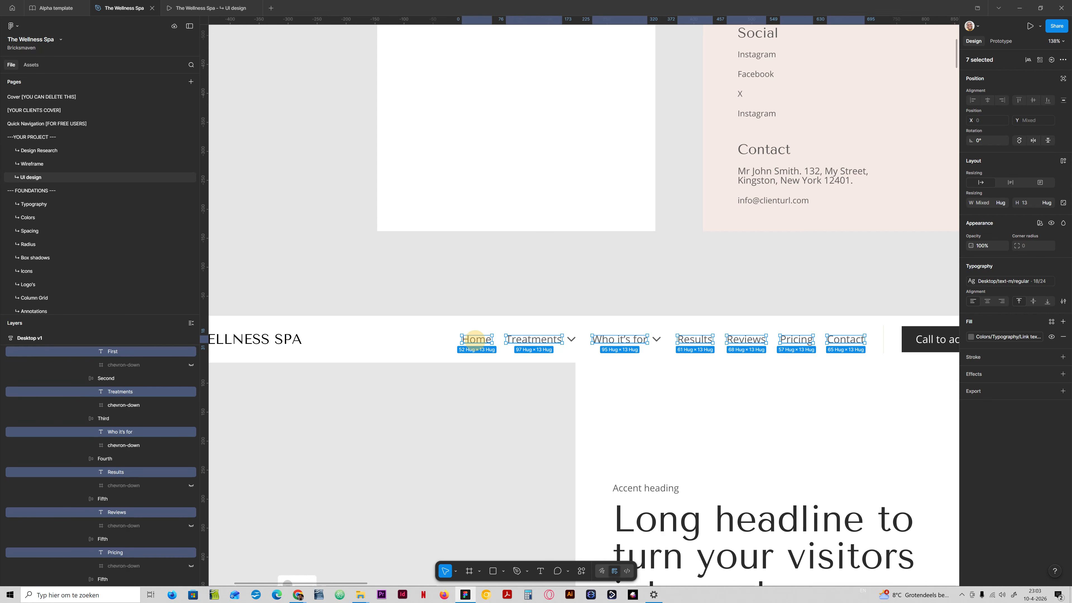
pyautogui.click(1009, 281)
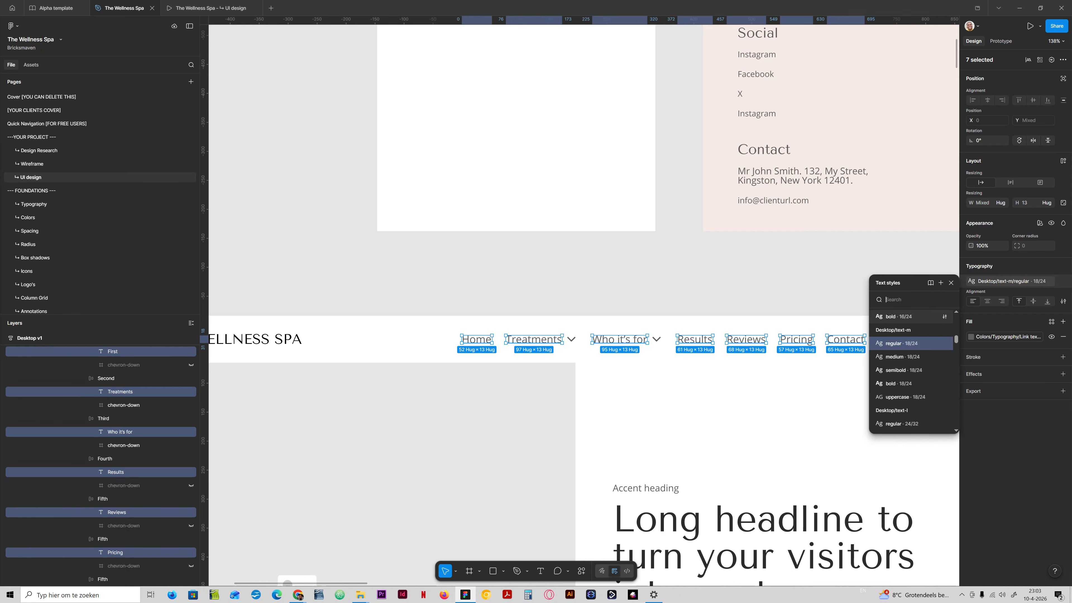
pyautogui.click(897, 397)
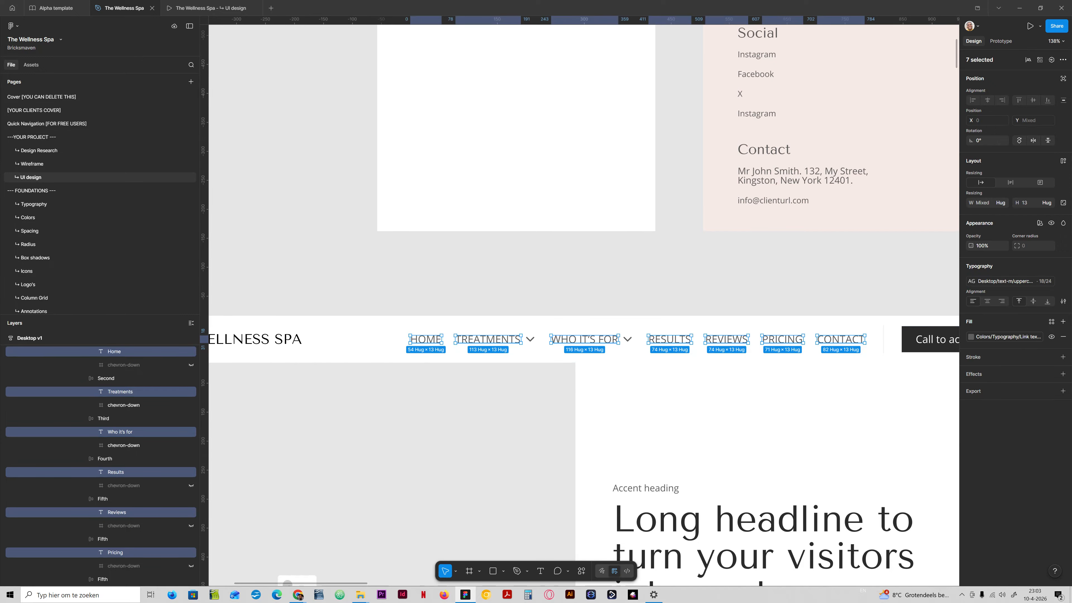
pyautogui.click(644, 277)
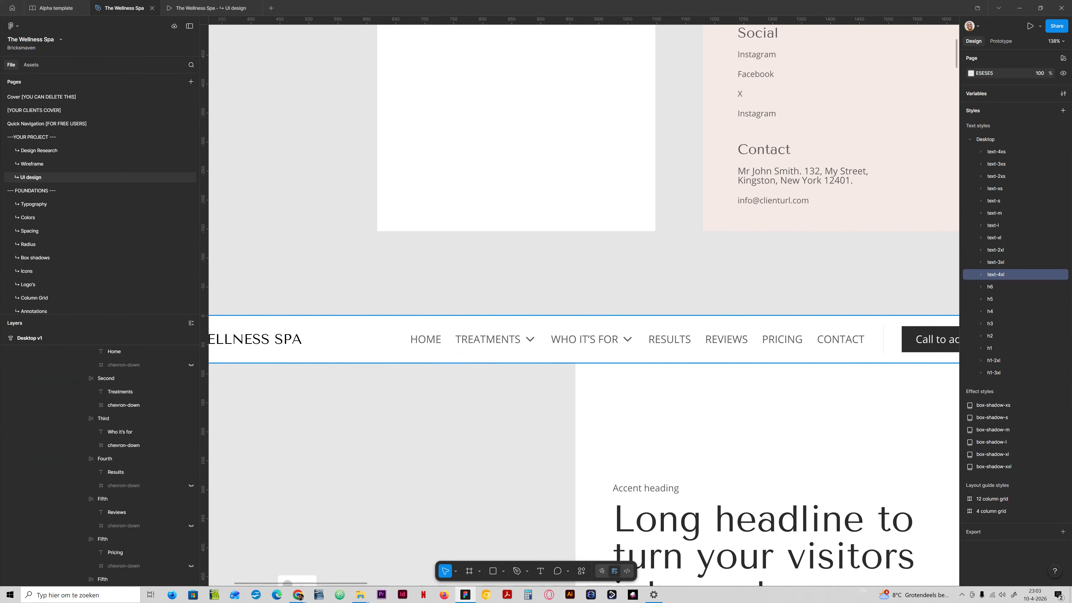
# - Apply the Desktop/text-s/regular 16/24 text style to all seven header navigation links
pyautogui.scroll(-10, 616, 354)
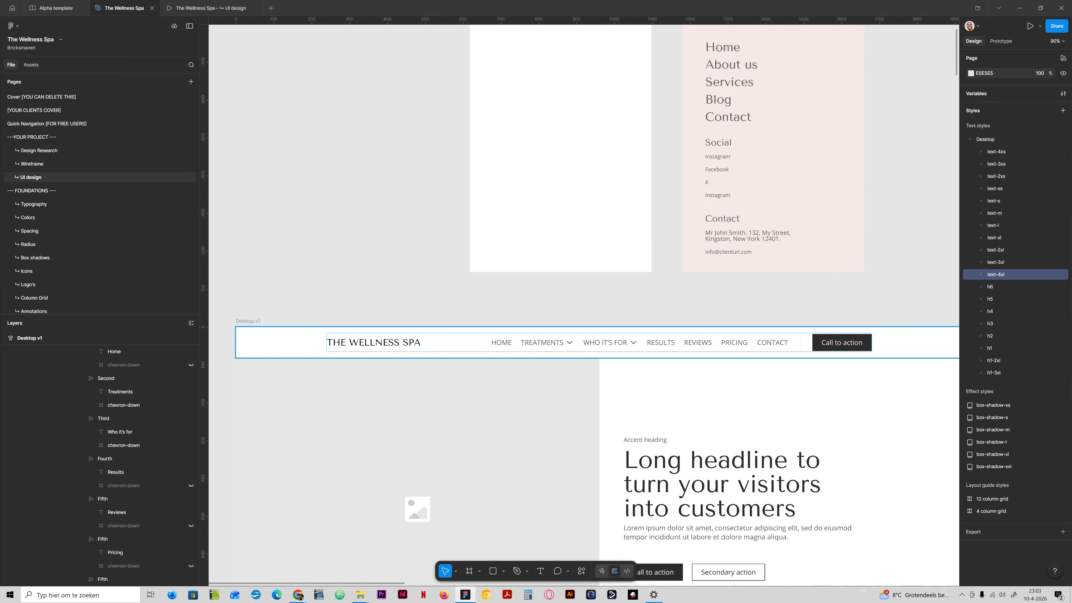
pyautogui.scroll(10, 590, 358)
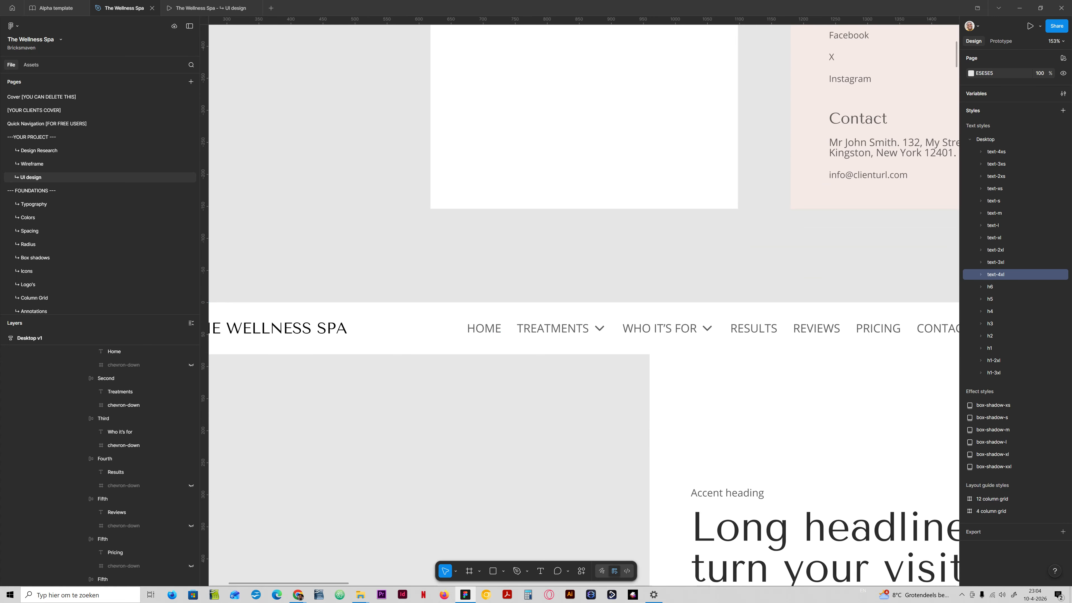
pyautogui.click(484, 328)
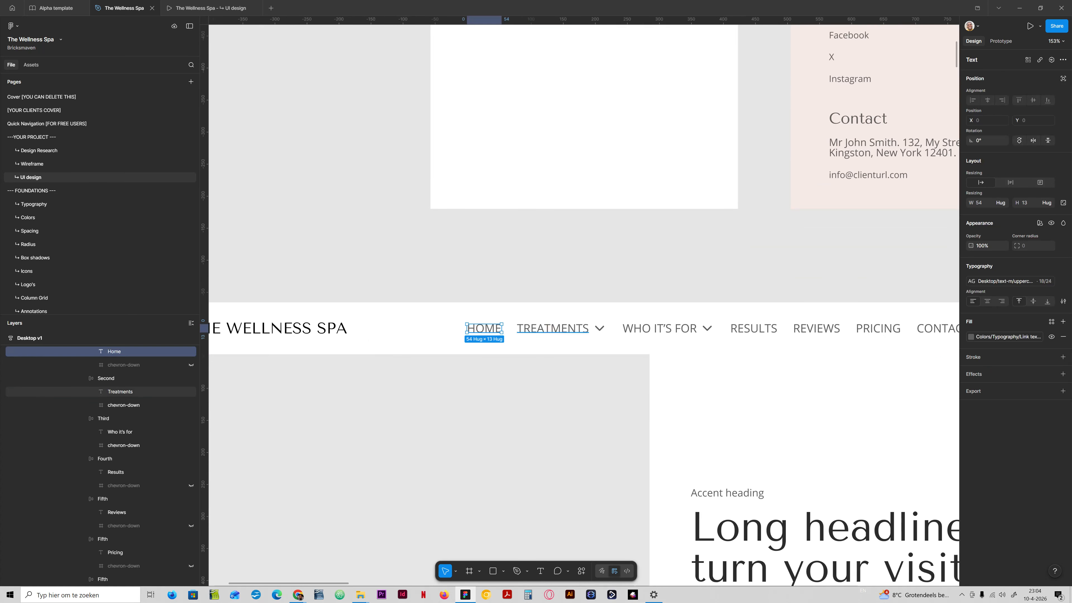
pyautogui.keyDown('shift'); pyautogui.click(552, 328); pyautogui.keyUp('shift')
pyautogui.keyDown('shift'); pyautogui.click(659, 328); pyautogui.keyUp('shift')
pyautogui.keyDown('shift'); pyautogui.click(754, 328); pyautogui.keyUp('shift')
pyautogui.keyDown('ctrl'); pyautogui.keyDown('shift'); pyautogui.click(833, 329); pyautogui.keyUp('shift'); pyautogui.keyUp('ctrl')
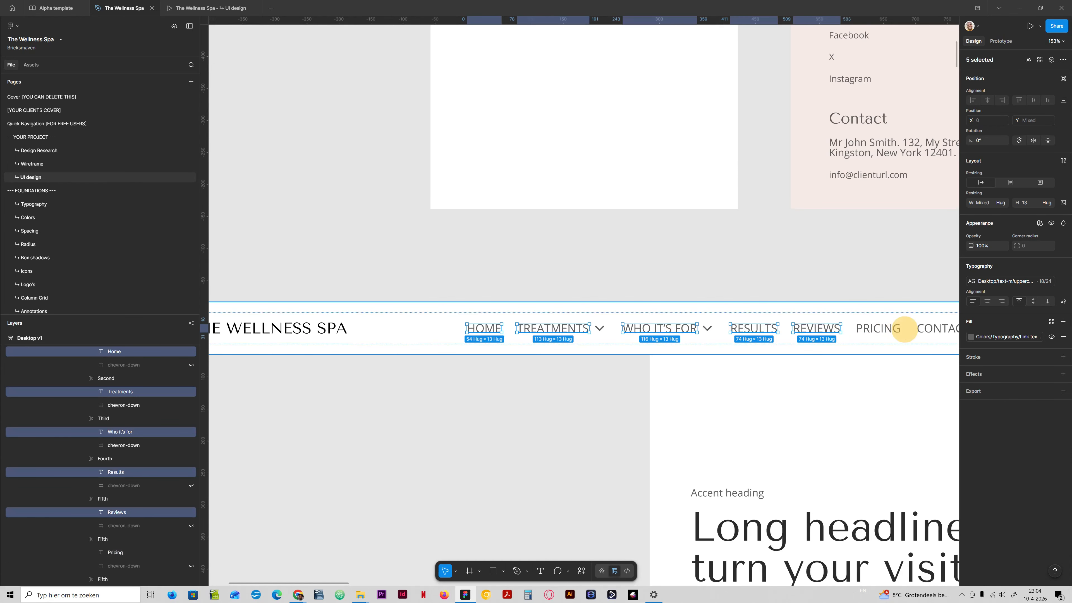
pyautogui.keyDown('ctrl'); pyautogui.keyDown('shift'); pyautogui.click(905, 330); pyautogui.keyUp('shift'); pyautogui.keyUp('ctrl')
pyautogui.moveTo(935, 329); pyautogui.dragTo(754, 341)
pyautogui.keyDown('ctrl'); pyautogui.click(758, 341); pyautogui.keyUp('ctrl')
pyautogui.keyDown('ctrl'); pyautogui.keyDown('shift'); pyautogui.click(697, 340); pyautogui.keyUp('shift'); pyautogui.keyUp('ctrl')
pyautogui.keyDown('ctrl'); pyautogui.keyDown('shift'); pyautogui.click(636, 340); pyautogui.keyUp('shift'); pyautogui.keyUp('ctrl')
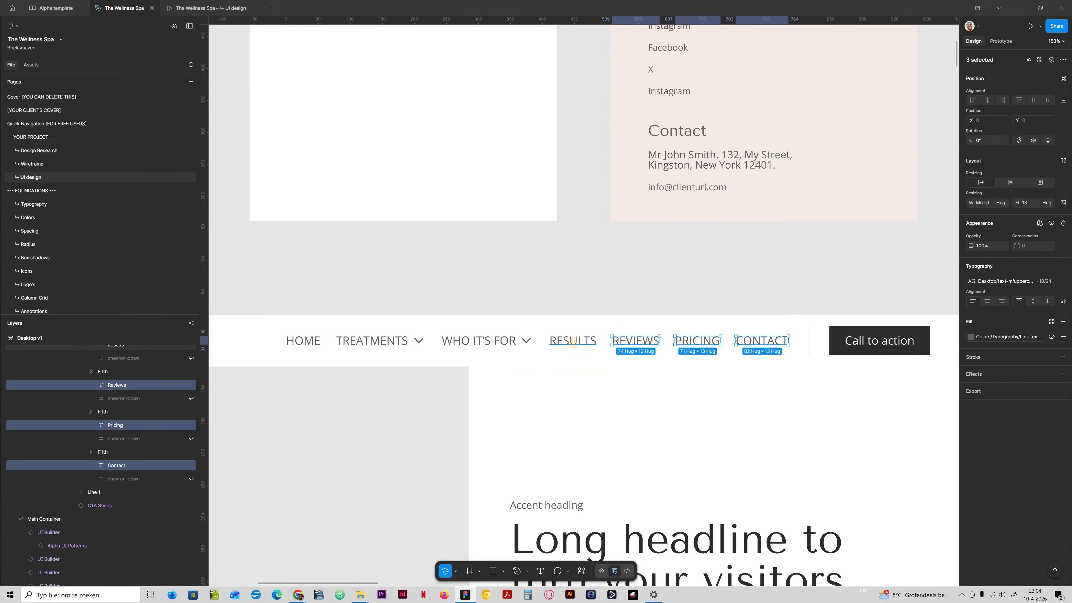
pyautogui.keyDown('ctrl'); pyautogui.keyDown('shift'); pyautogui.click(572, 341); pyautogui.keyUp('shift'); pyautogui.keyUp('ctrl')
pyautogui.keyDown('ctrl'); pyautogui.keyDown('shift'); pyautogui.click(478, 341); pyautogui.keyUp('shift'); pyautogui.keyUp('ctrl')
pyautogui.keyDown('ctrl'); pyautogui.keyDown('shift'); pyautogui.click(371, 340); pyautogui.keyUp('shift'); pyautogui.keyUp('ctrl')
pyautogui.keyDown('ctrl'); pyautogui.keyDown('shift'); pyautogui.click(303, 340); pyautogui.keyUp('shift'); pyautogui.keyUp('ctrl')
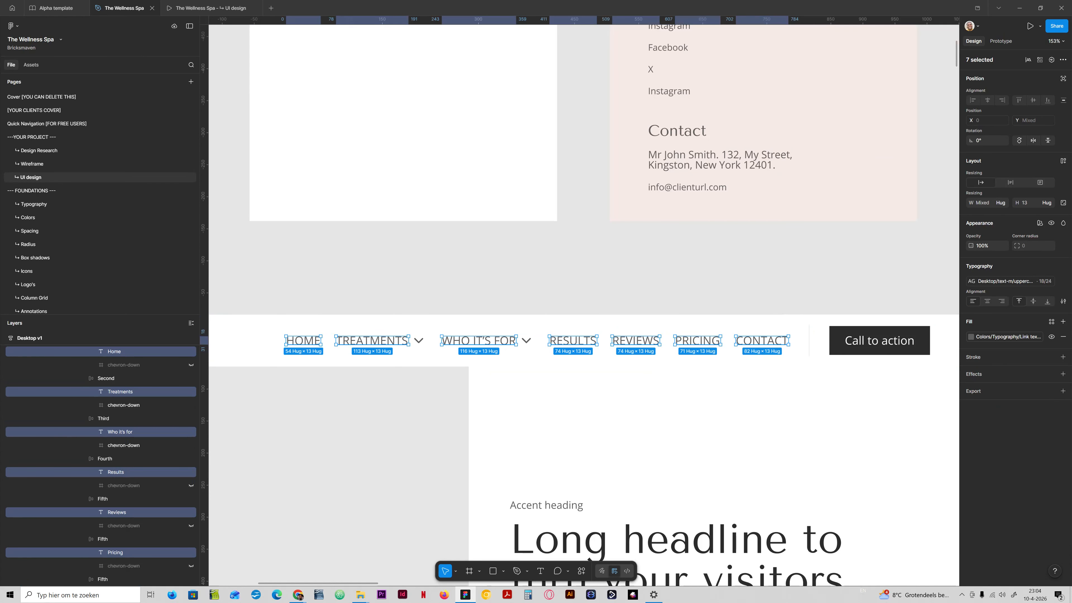
pyautogui.click(1000, 281)
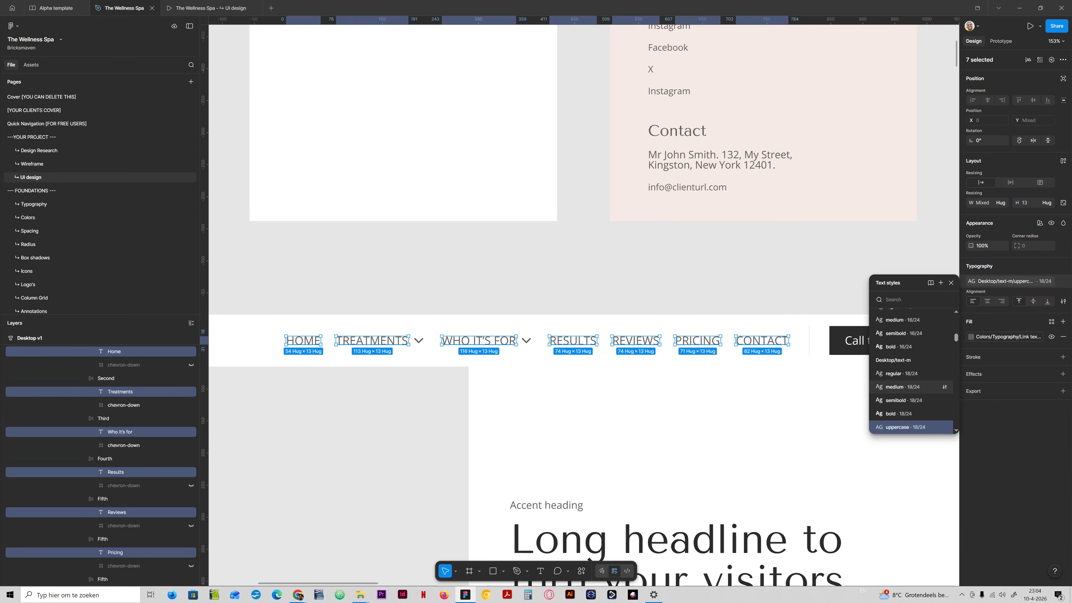
pyautogui.scroll(1, 913, 387)
pyautogui.click(913, 350)
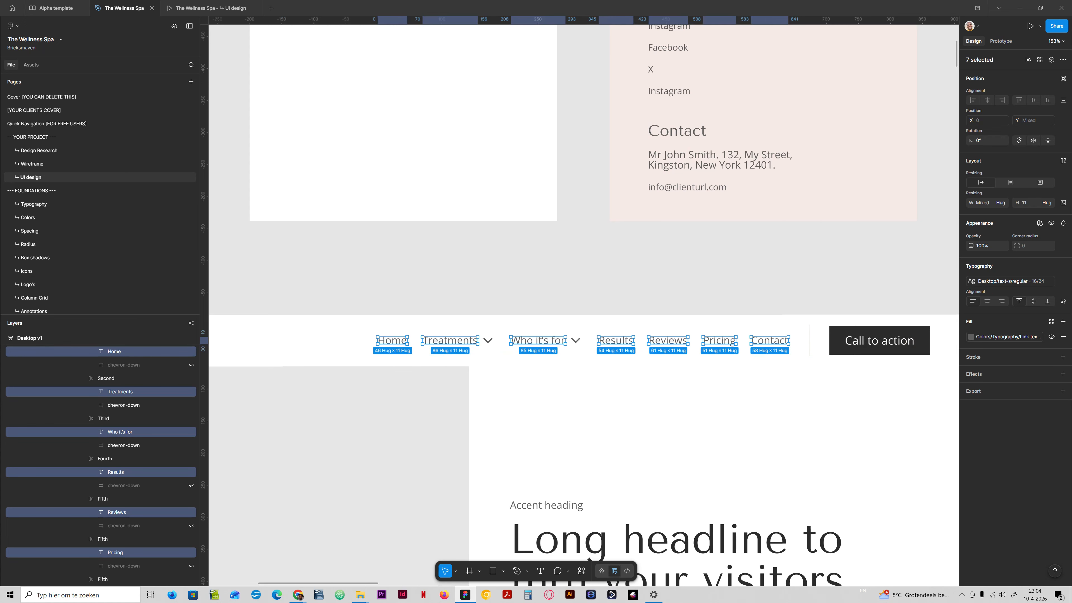
# - Retype the Home navigation link text as HOME
pyautogui.doubleClick(392, 341)
pyautogui.write('HOME')
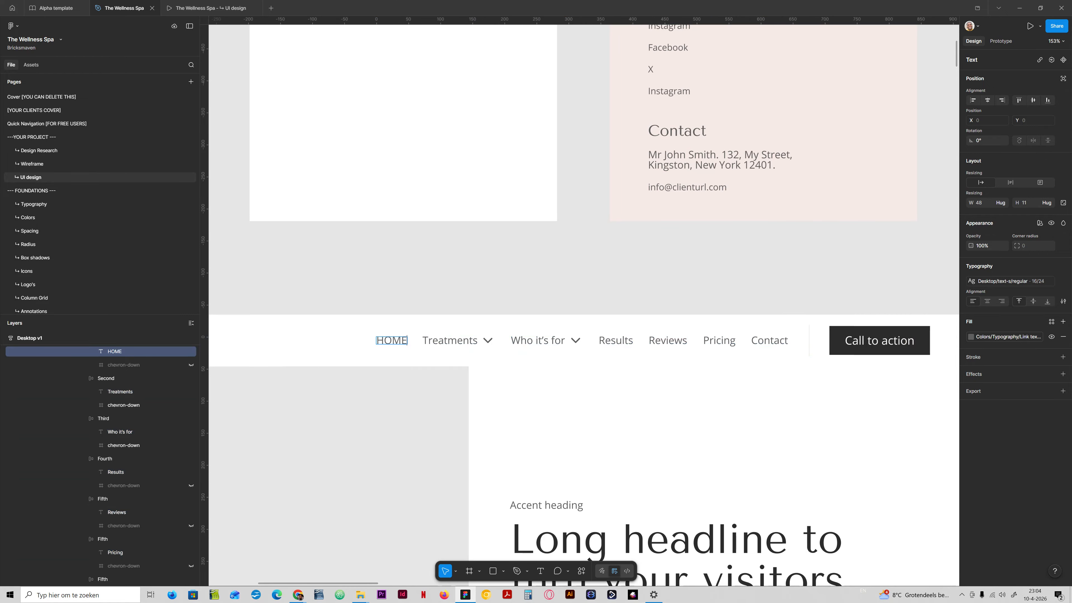
pyautogui.click(443, 301)
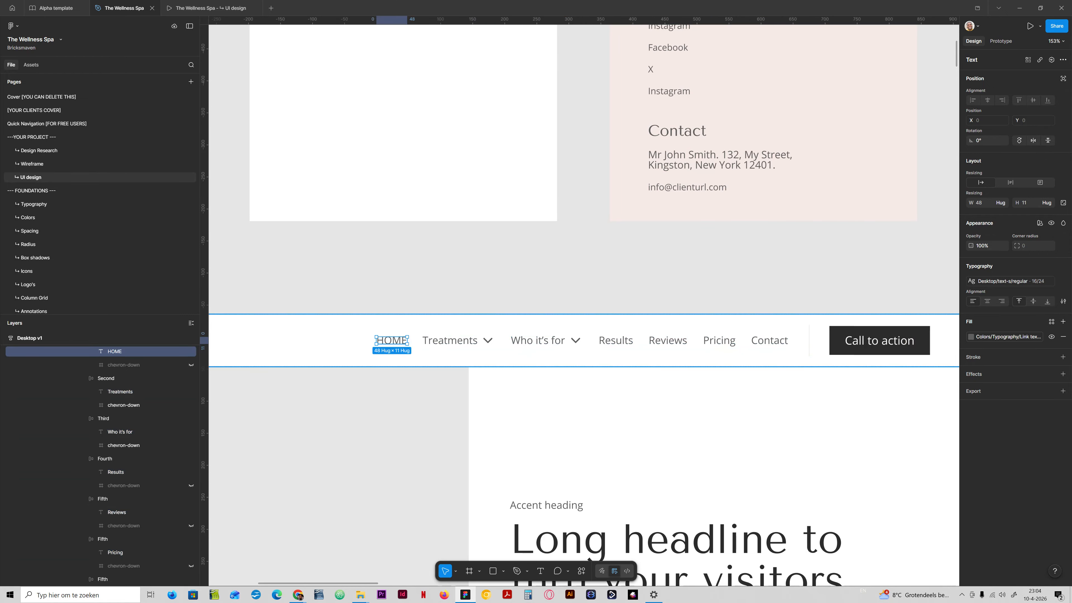
pyautogui.click(392, 388)
# - Create a Desktop/text-s/uppercase text style from an uppercase copy of the Home navigation link, then delete the copy
pyautogui.keyDown('ctrl'); pyautogui.click(392, 341); pyautogui.keyUp('ctrl')
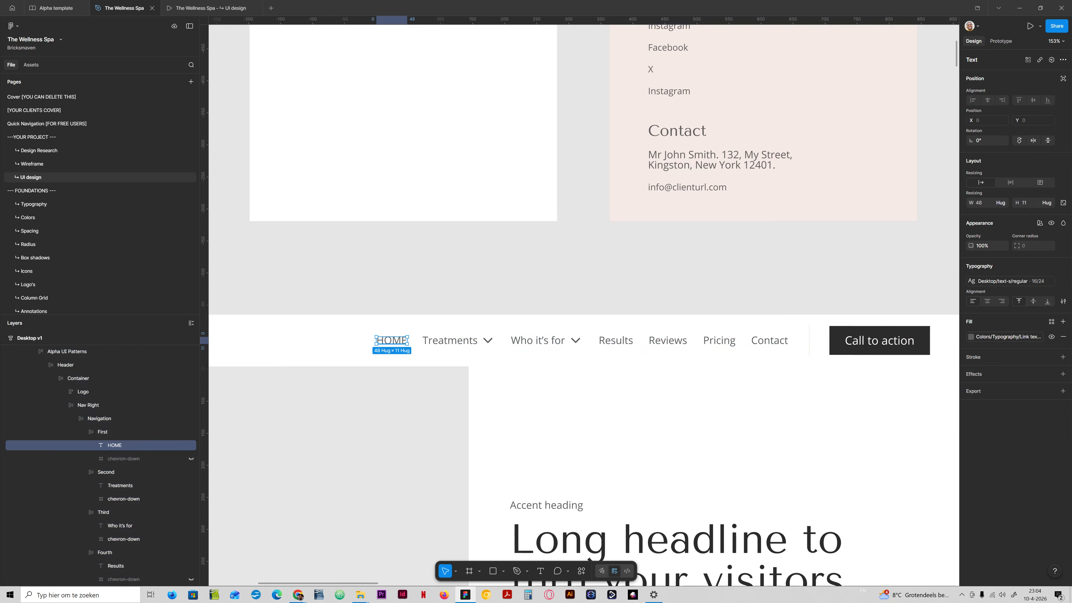
pyautogui.moveTo(392, 341); pyautogui.dragTo(406, 263)
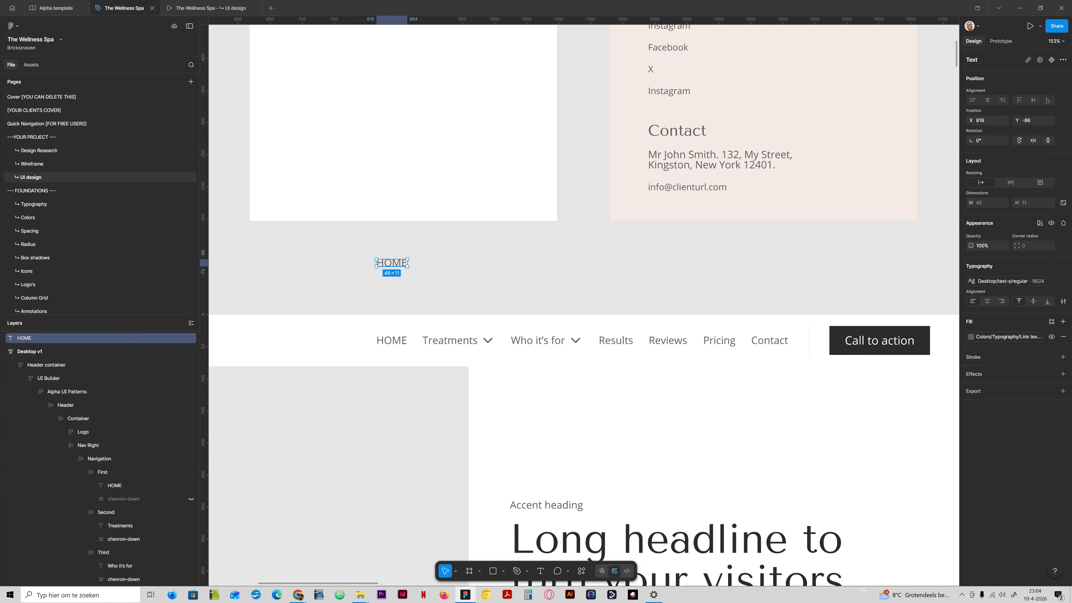
pyautogui.click(1063, 282)
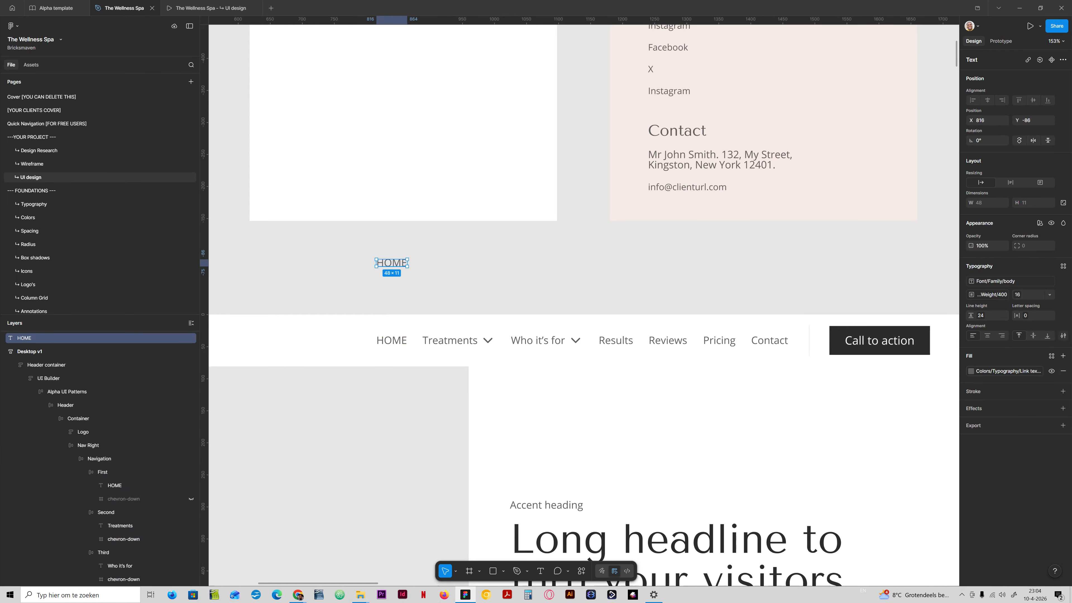
pyautogui.click(1063, 336)
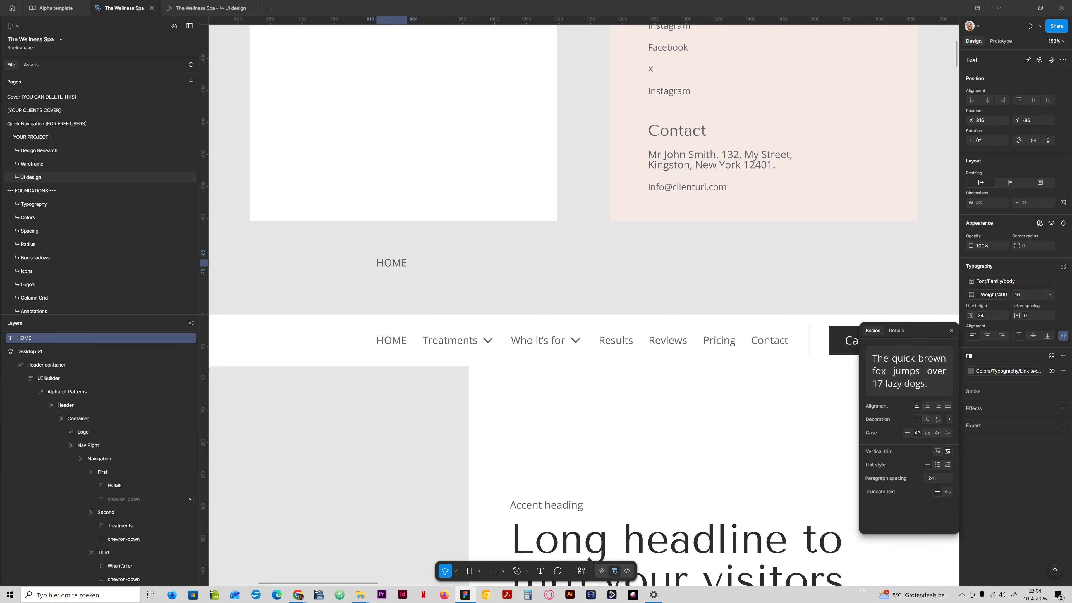
pyautogui.click(1062, 266)
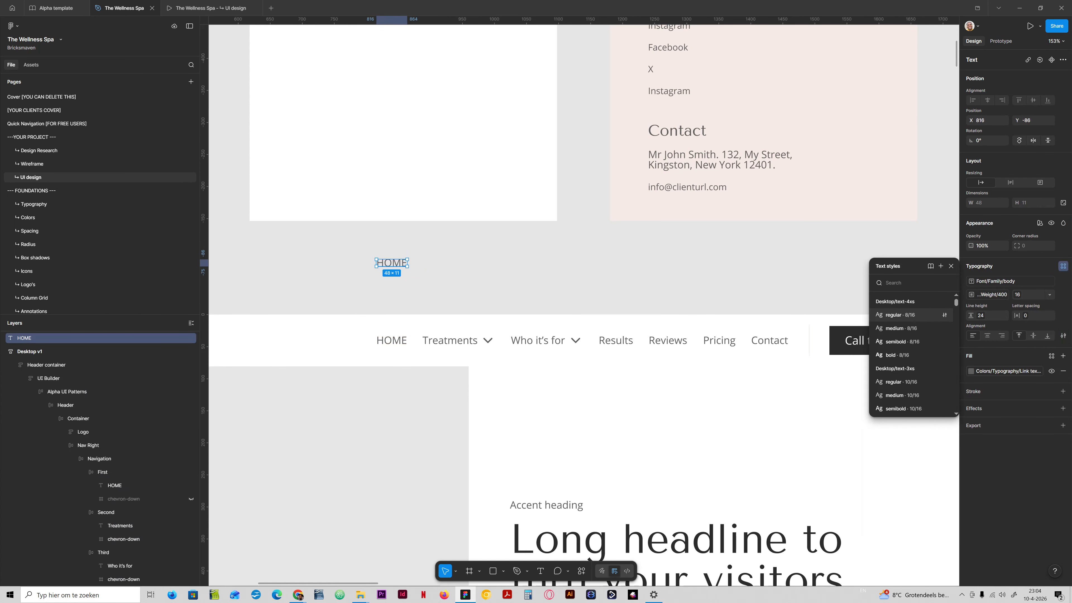
pyautogui.click(940, 266)
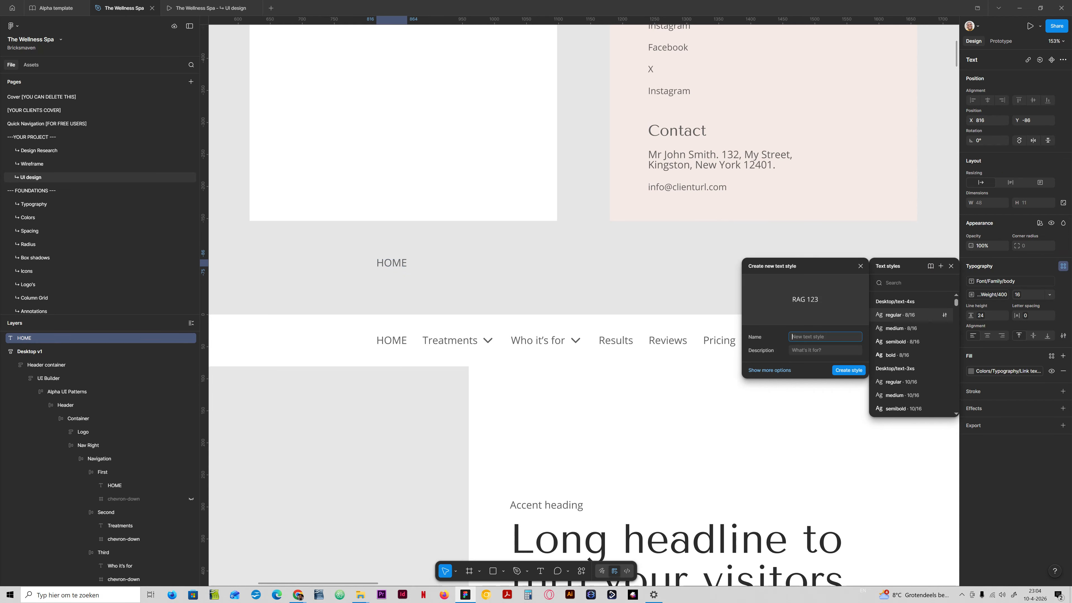
pyautogui.write('Desktop/text-s/uppercase')
pyautogui.press('Return')
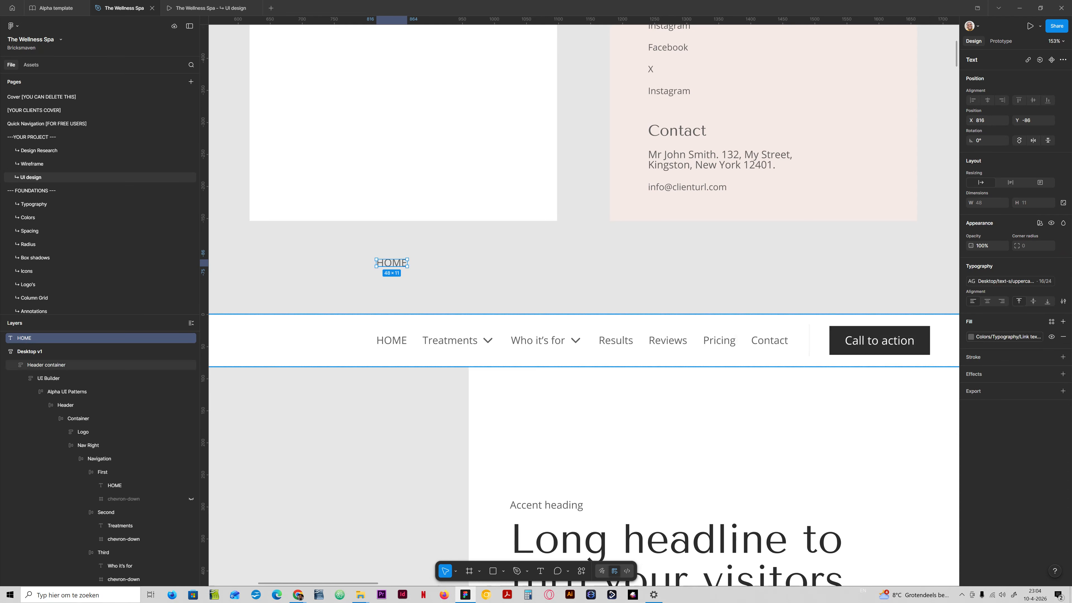
pyautogui.press('Delete')
# - Retype the first navigation link's text as Home
pyautogui.doubleClick(392, 341)
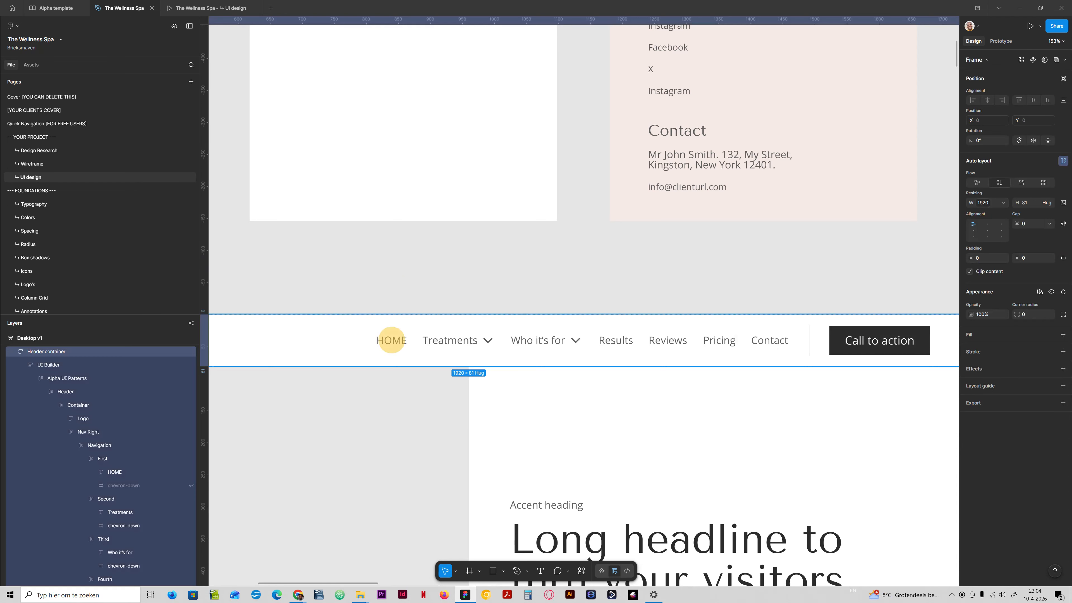
pyautogui.write('HOME')
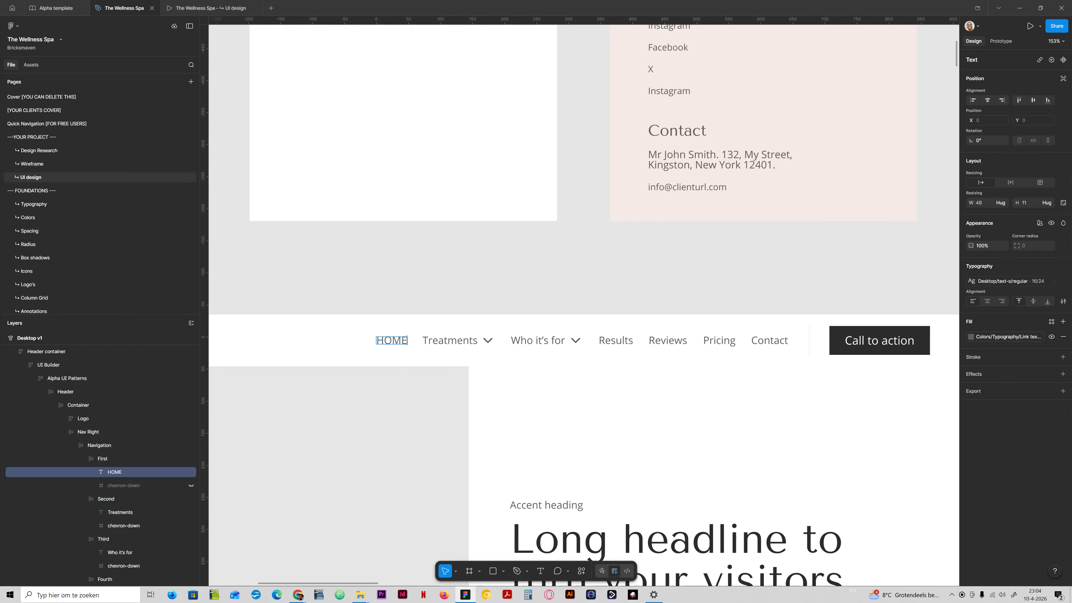
pyautogui.press('BackSpace')
pyautogui.press('BackSpace')
pyautogui.press('BackSpace')
pyautogui.press('BackSpace')
pyautogui.write('h')
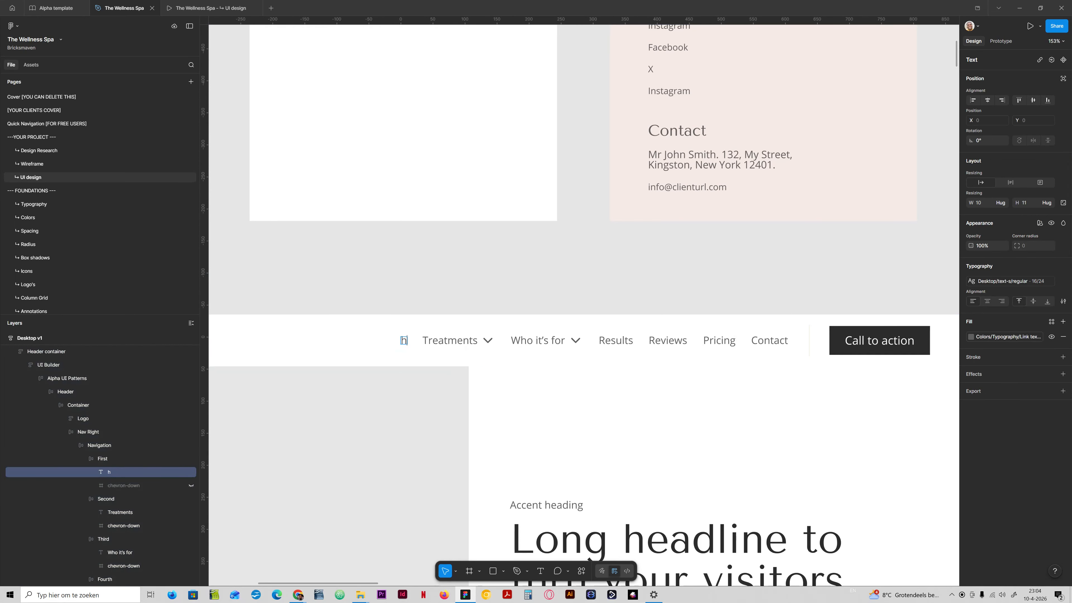
pyautogui.press('BackSpace')
pyautogui.write('Home')
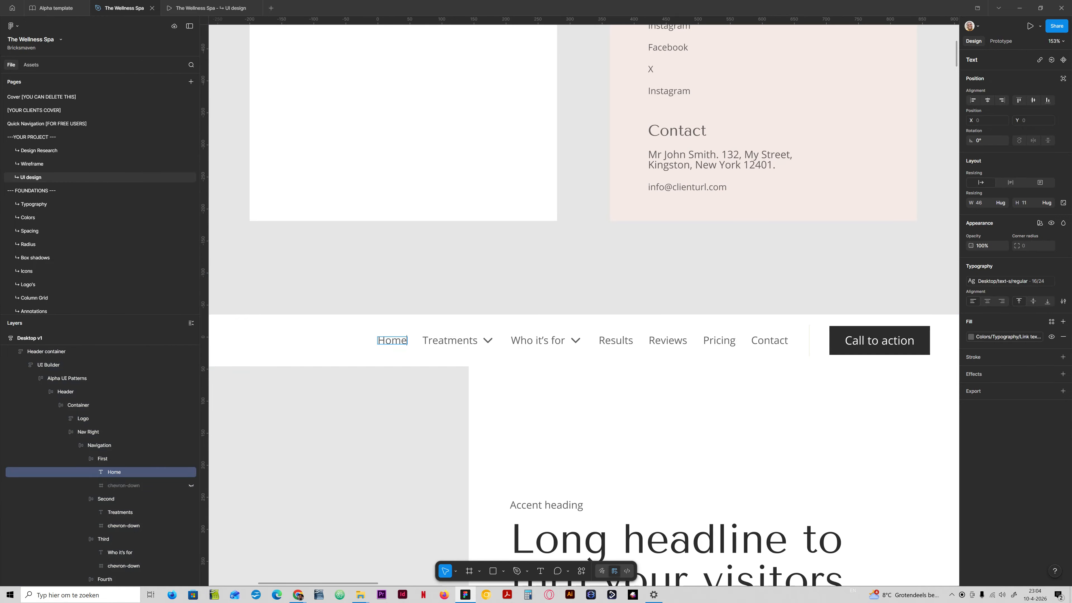
# - Apply the Desktop/text-s/uppercase 16/24 text style to all seven header navigation links
pyautogui.click(462, 337)
pyautogui.keyDown('shift'); pyautogui.click(393, 340); pyautogui.keyUp('shift')
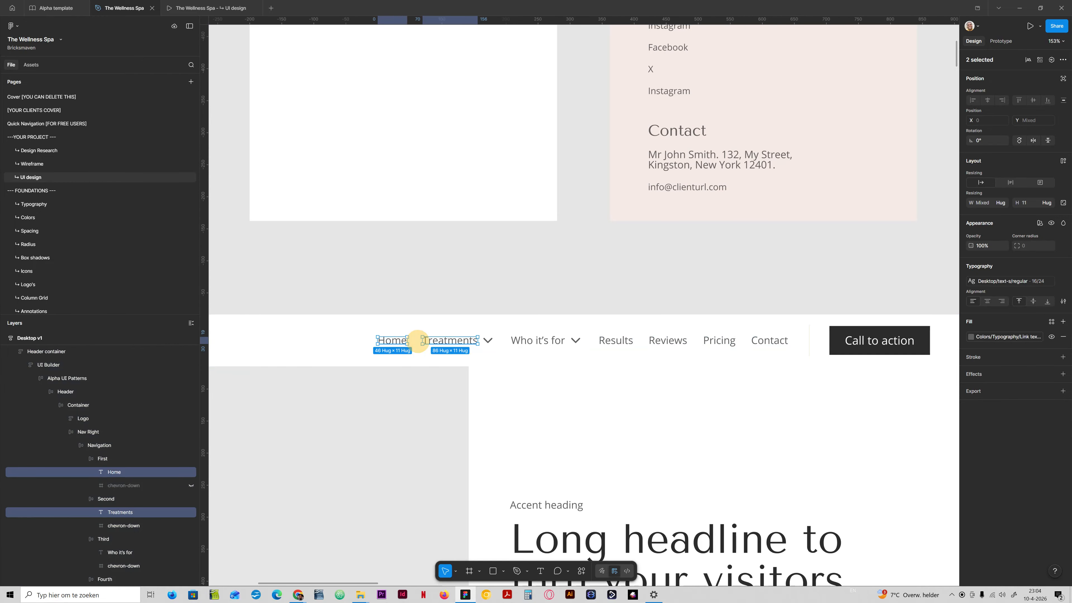
pyautogui.keyDown('shift'); pyautogui.click(543, 342); pyautogui.keyUp('shift')
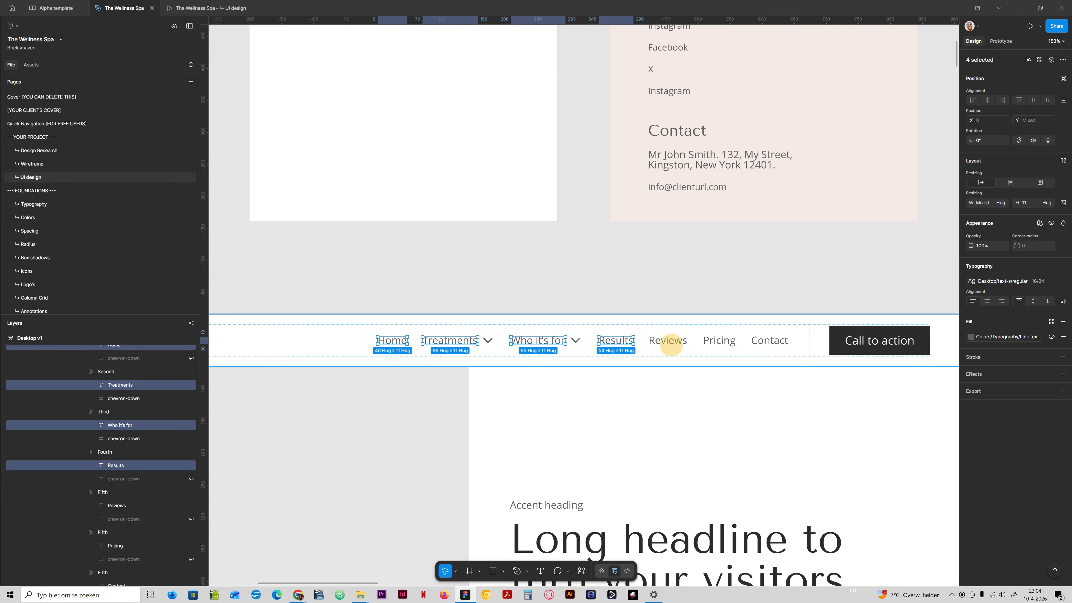
pyautogui.click(668, 340)
pyautogui.click(668, 340)
pyautogui.keyDown('shift'); pyautogui.click(719, 340); pyautogui.keyUp('shift')
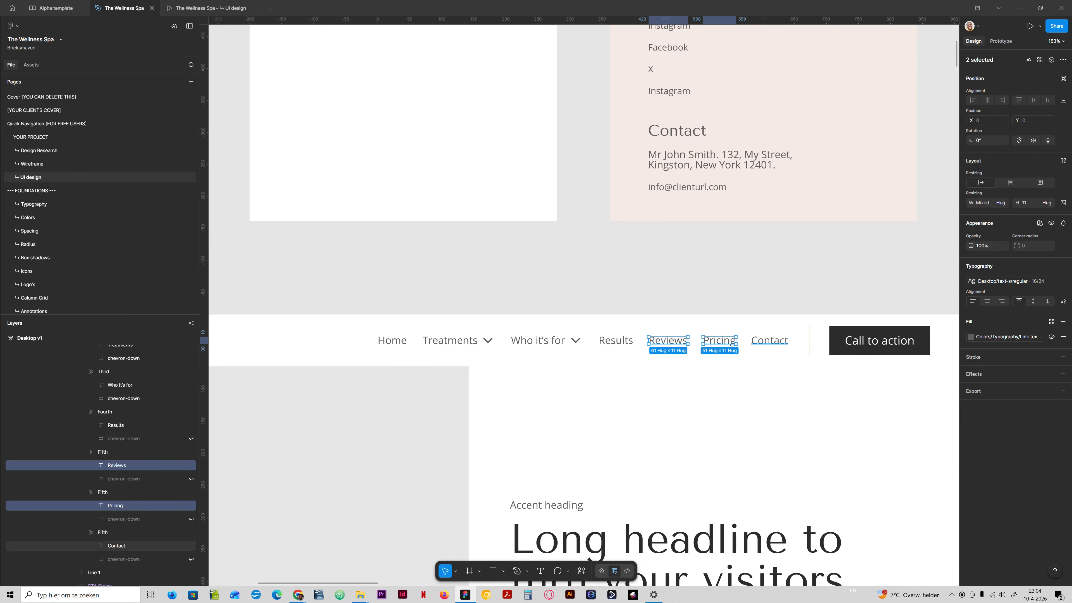
pyautogui.keyDown('shift'); pyautogui.click(769, 340); pyautogui.keyUp('shift')
pyautogui.keyDown('shift'); pyautogui.click(616, 341); pyautogui.keyUp('shift')
pyautogui.keyDown('shift'); pyautogui.click(548, 343); pyautogui.keyUp('shift')
pyautogui.keyDown('shift'); pyautogui.click(474, 342); pyautogui.keyUp('shift')
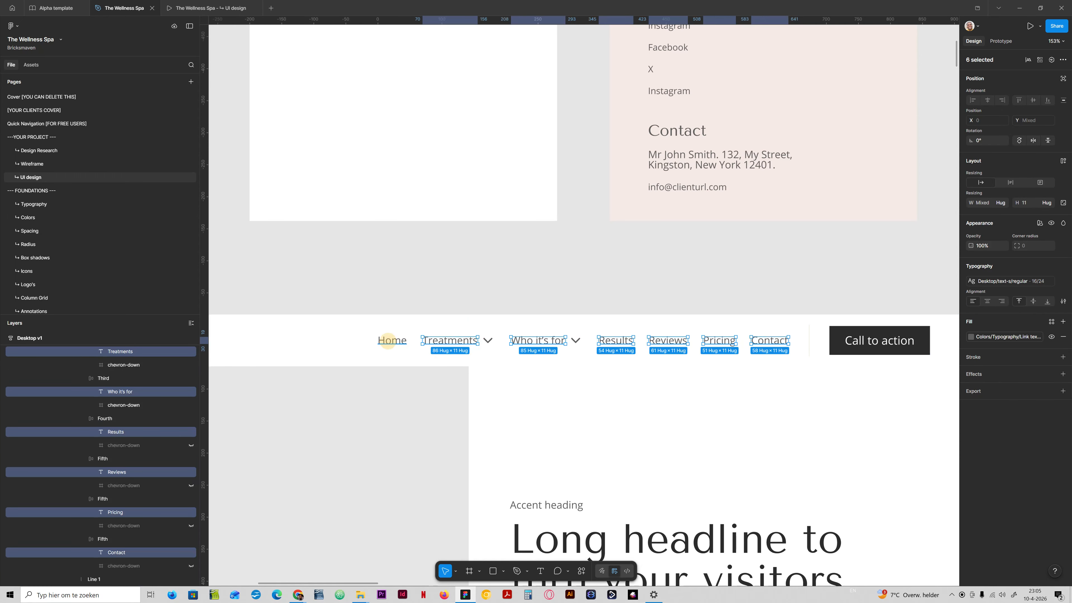
pyautogui.keyDown('shift'); pyautogui.click(389, 341); pyautogui.keyUp('shift')
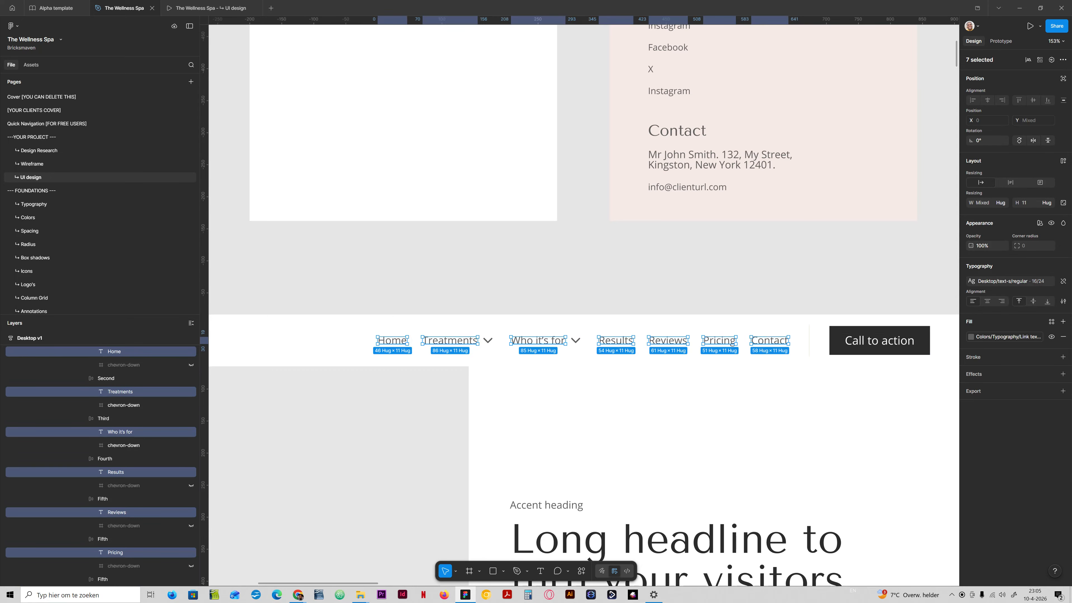
pyautogui.click(1009, 281)
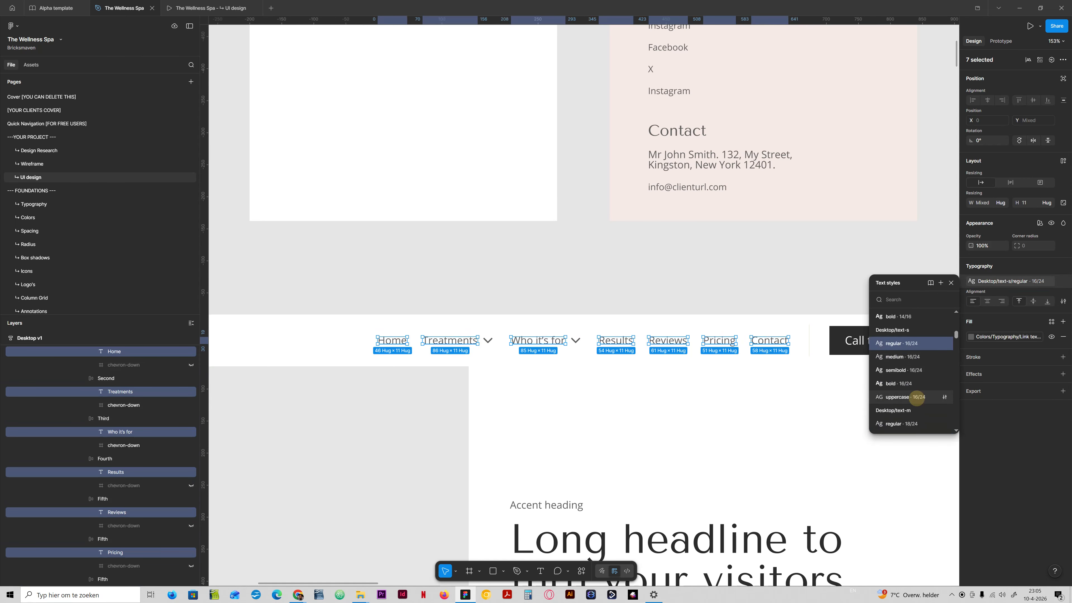
pyautogui.click(916, 398)
pyautogui.click(583, 300)
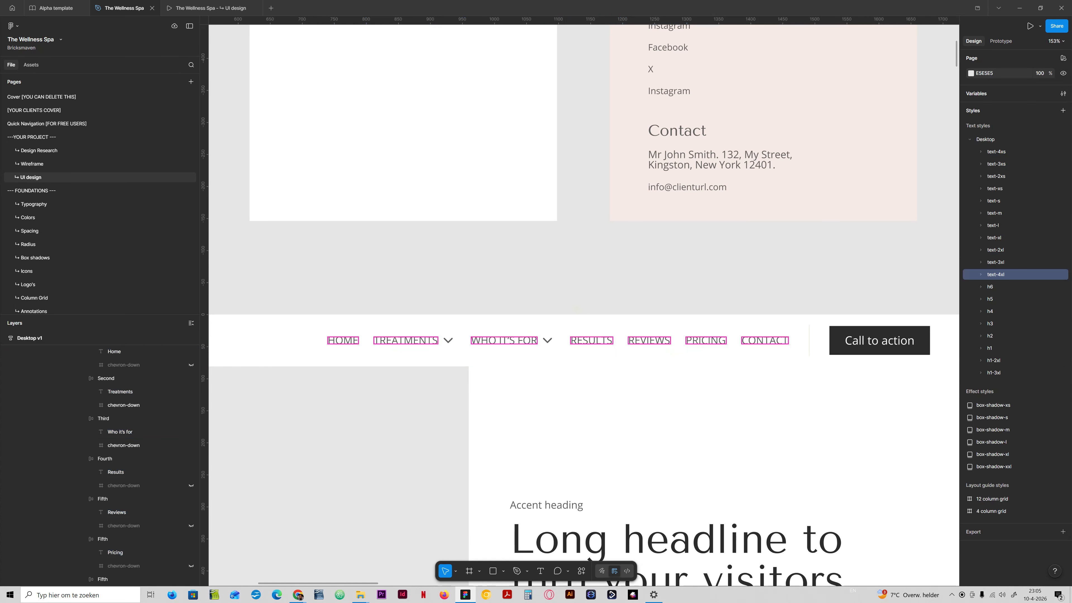
# - Set the fill of all seven header navigation links to the Link text dark colour
pyautogui.scroll(-5, 581, 304)
pyautogui.scroll(4, 581, 304)
pyautogui.scroll(-4, 565, 380)
pyautogui.scroll(2, 549, 417)
pyautogui.scroll(5, 548, 398)
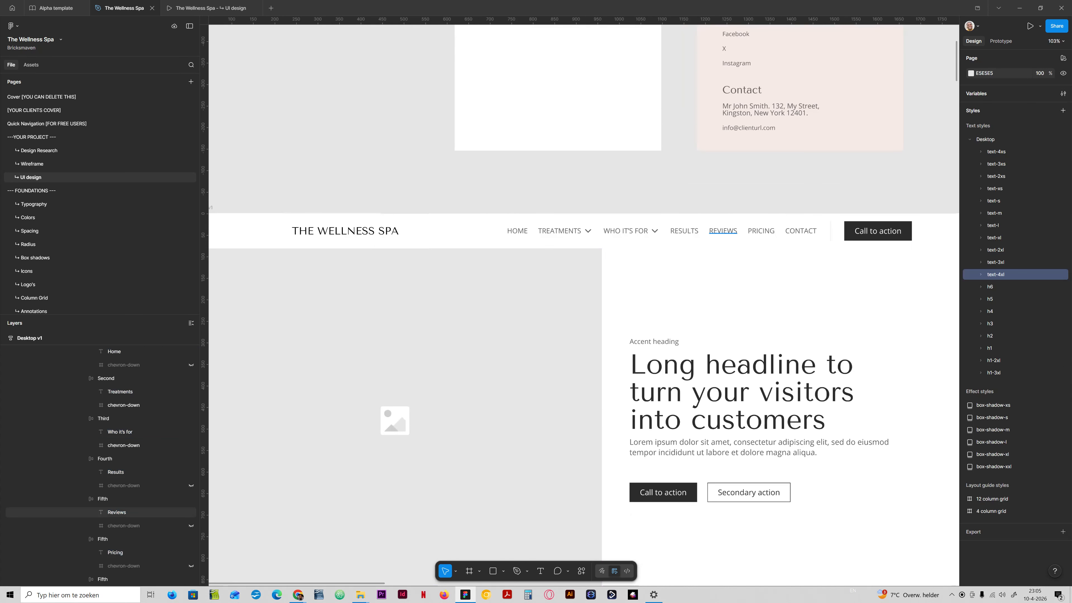
pyautogui.click(517, 230)
pyautogui.keyDown('shift'); pyautogui.click(626, 231); pyautogui.keyUp('shift')
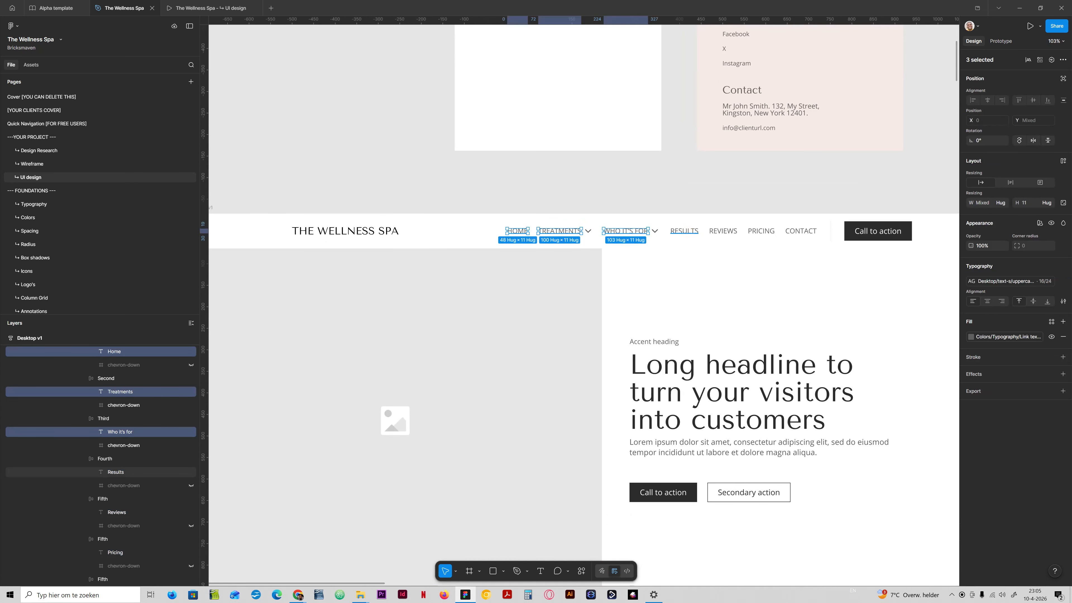
pyautogui.keyDown('shift'); pyautogui.click(684, 231); pyautogui.keyUp('shift')
pyautogui.keyDown('shift'); pyautogui.click(723, 230); pyautogui.keyUp('shift')
pyautogui.keyDown('shift'); pyautogui.click(761, 231); pyautogui.keyUp('shift')
pyautogui.keyDown('shift'); pyautogui.click(806, 231); pyautogui.keyUp('shift')
pyautogui.click(988, 336)
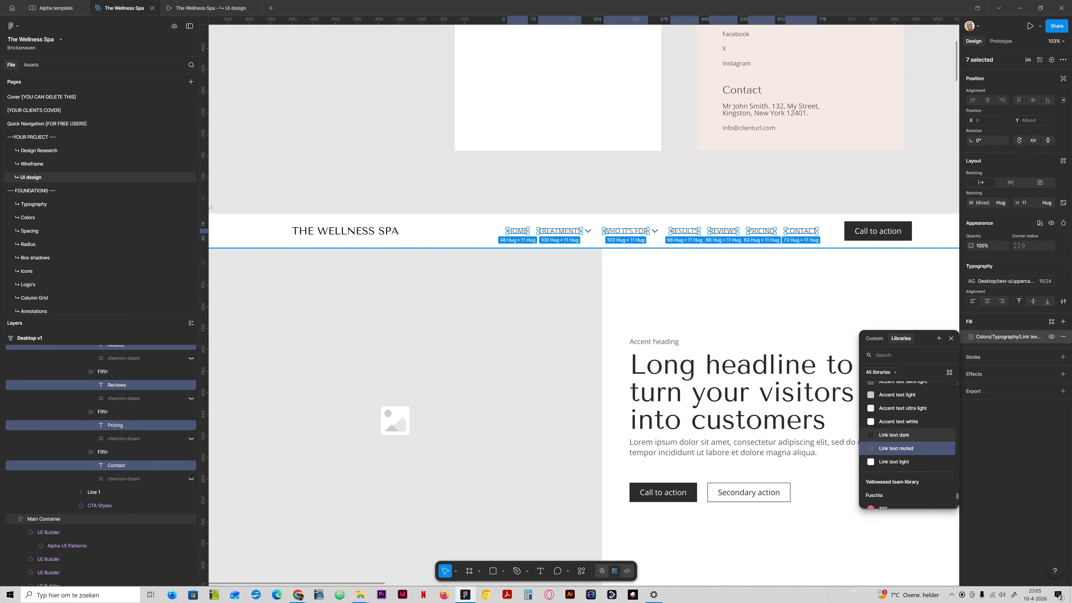
pyautogui.click(901, 434)
pyautogui.click(770, 193)
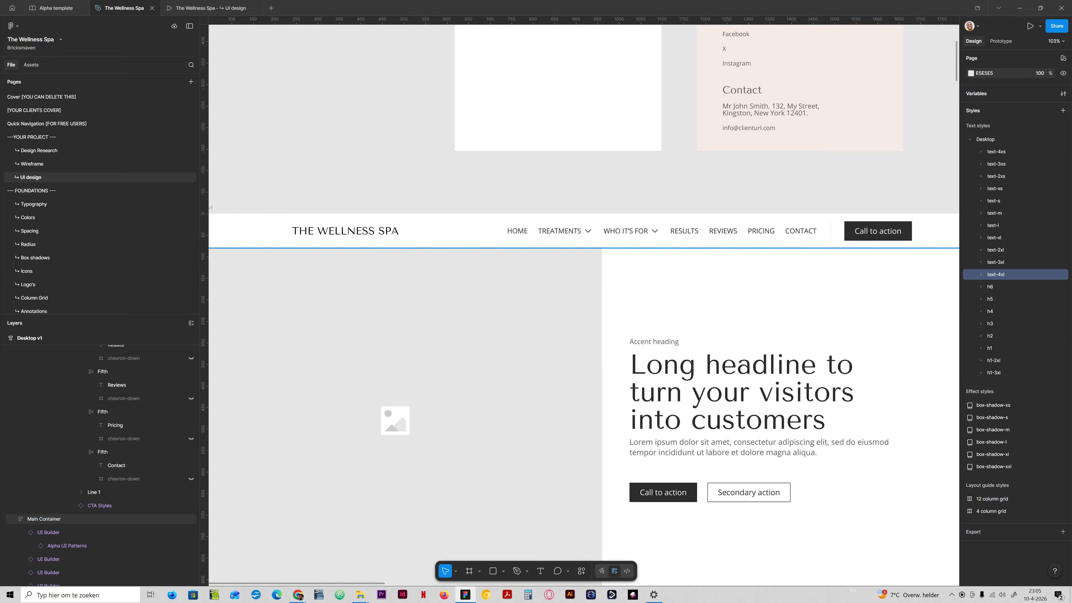
# - Edit the Desktop/text-s/uppercase text style so its letter spacing uses the s letter-spacing variable
pyautogui.moveTo(725, 191); pyautogui.dragTo(623, 211)
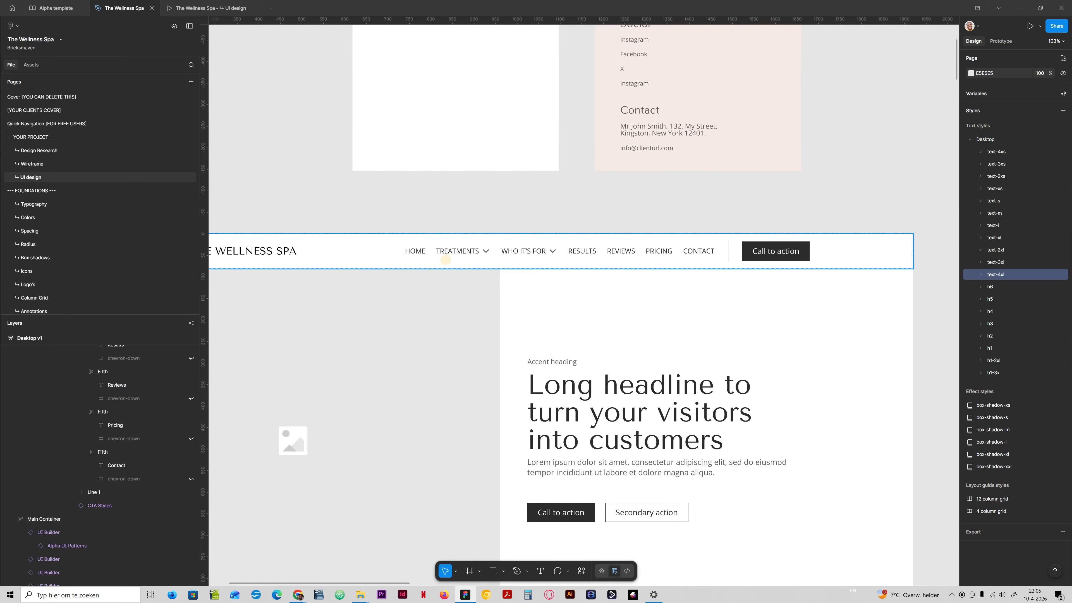
pyautogui.click(415, 251)
pyautogui.keyDown('shift'); pyautogui.click(457, 251); pyautogui.keyUp('shift')
pyautogui.keyDown('shift'); pyautogui.click(523, 251); pyautogui.keyUp('shift')
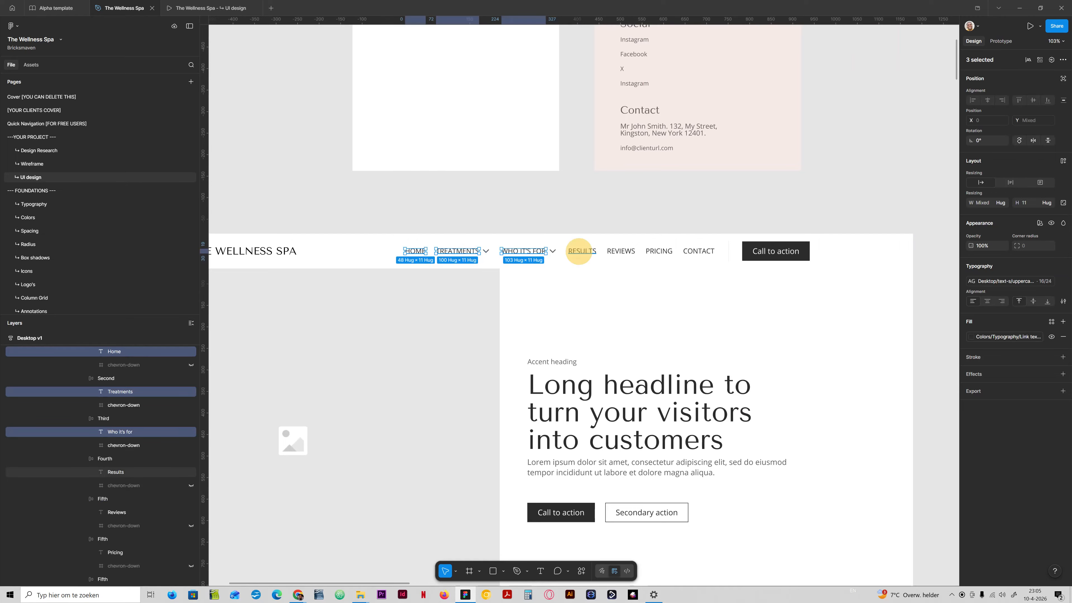
pyautogui.keyDown('shift'); pyautogui.click(582, 251); pyautogui.keyUp('shift')
pyautogui.keyDown('shift'); pyautogui.click(625, 251); pyautogui.keyUp('shift')
pyautogui.keyDown('shift'); pyautogui.click(659, 251); pyautogui.keyUp('shift')
pyautogui.keyDown('shift'); pyautogui.click(698, 252); pyautogui.keyUp('shift')
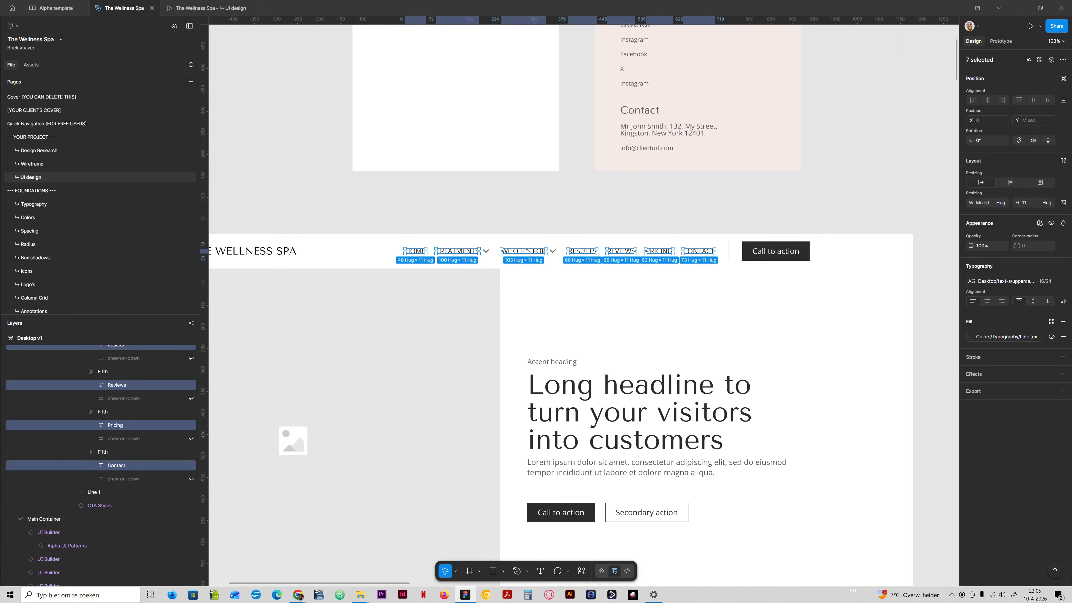
pyautogui.click(1004, 281)
pyautogui.click(944, 344)
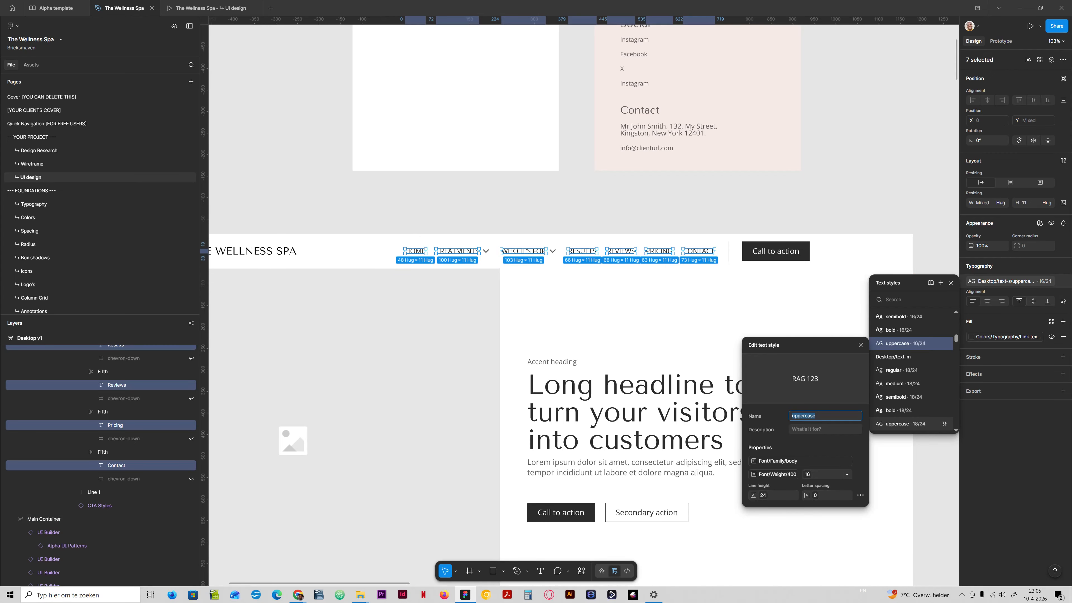
pyautogui.click(815, 495)
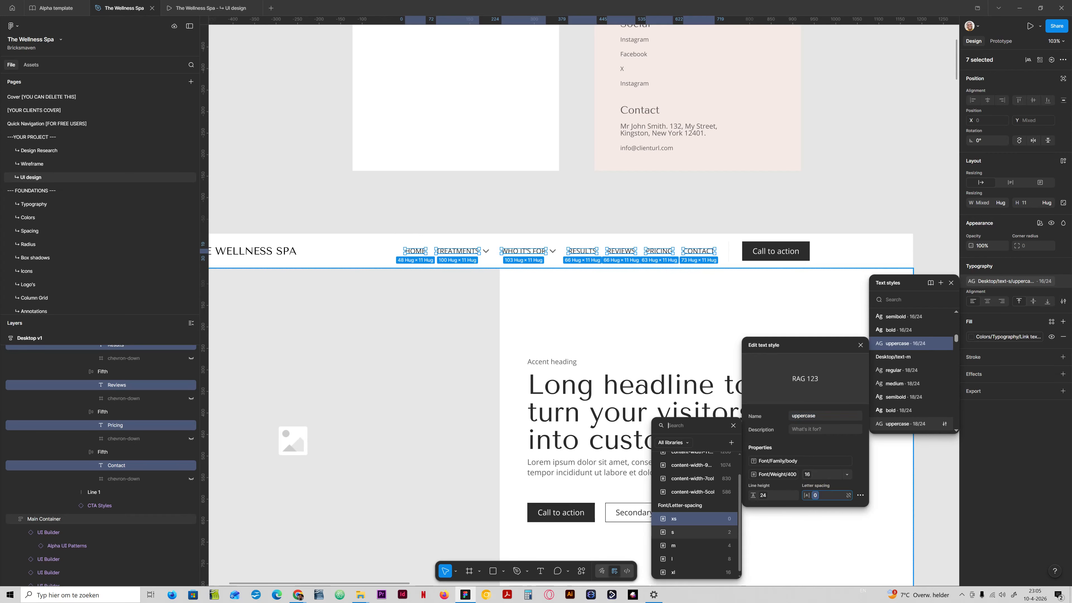
pyautogui.click(701, 531)
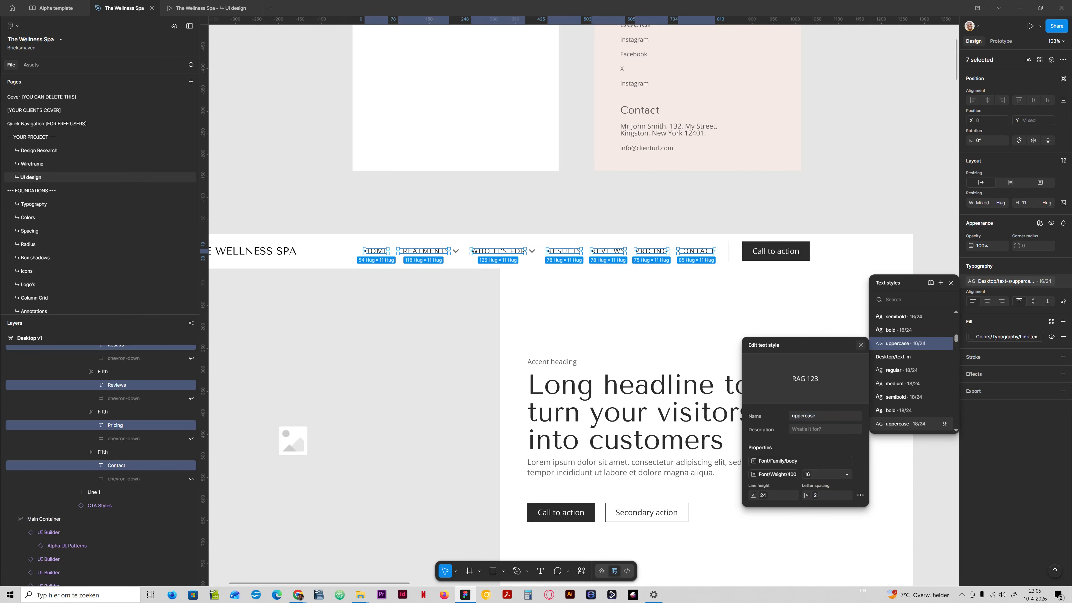
pyautogui.click(860, 345)
pyautogui.click(794, 211)
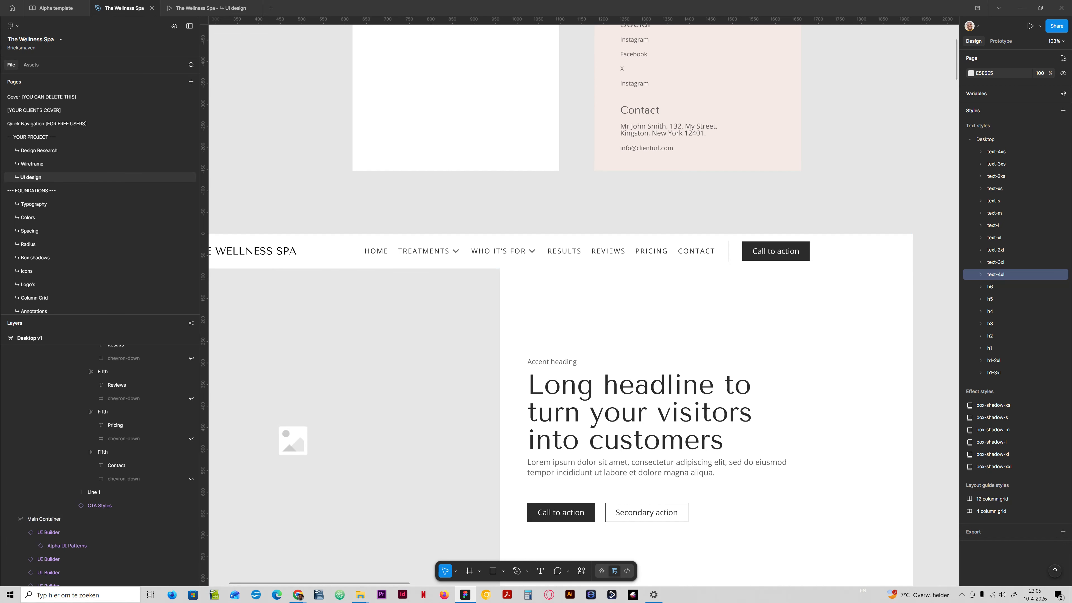
# - Set the Desktop value of the s letter-spacing variable to 1
pyautogui.click(1063, 93)
pyautogui.scroll(-3, 665, 248)
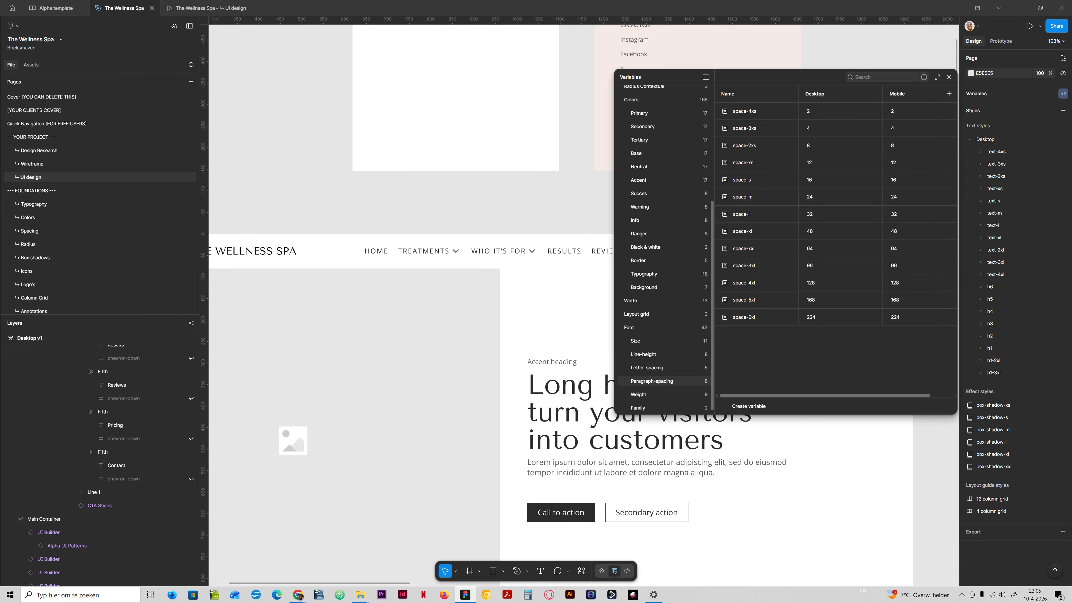
pyautogui.click(658, 368)
pyautogui.click(751, 128)
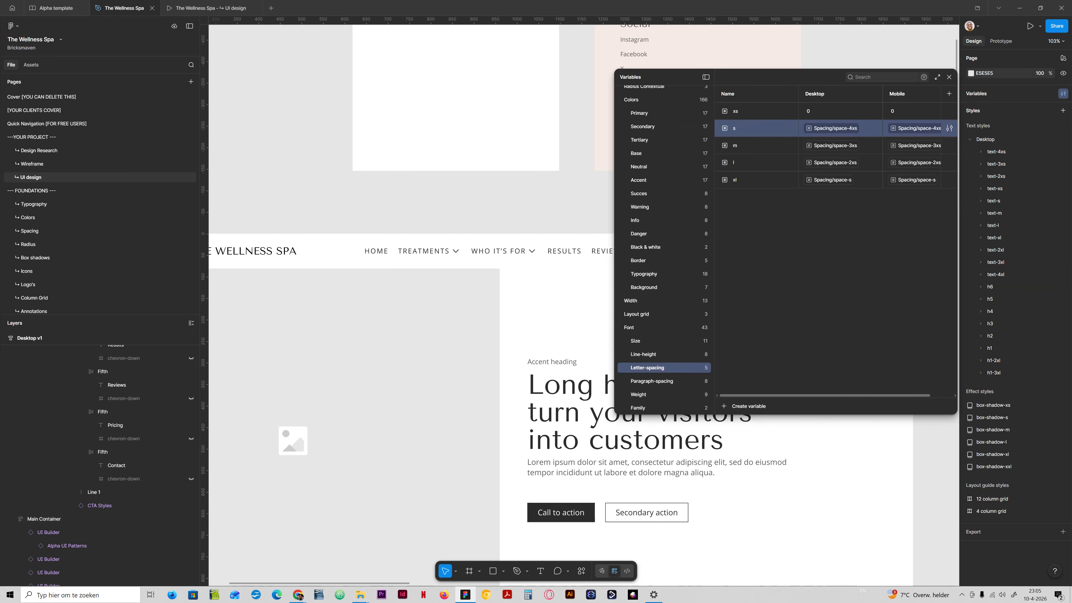
pyautogui.click(830, 129)
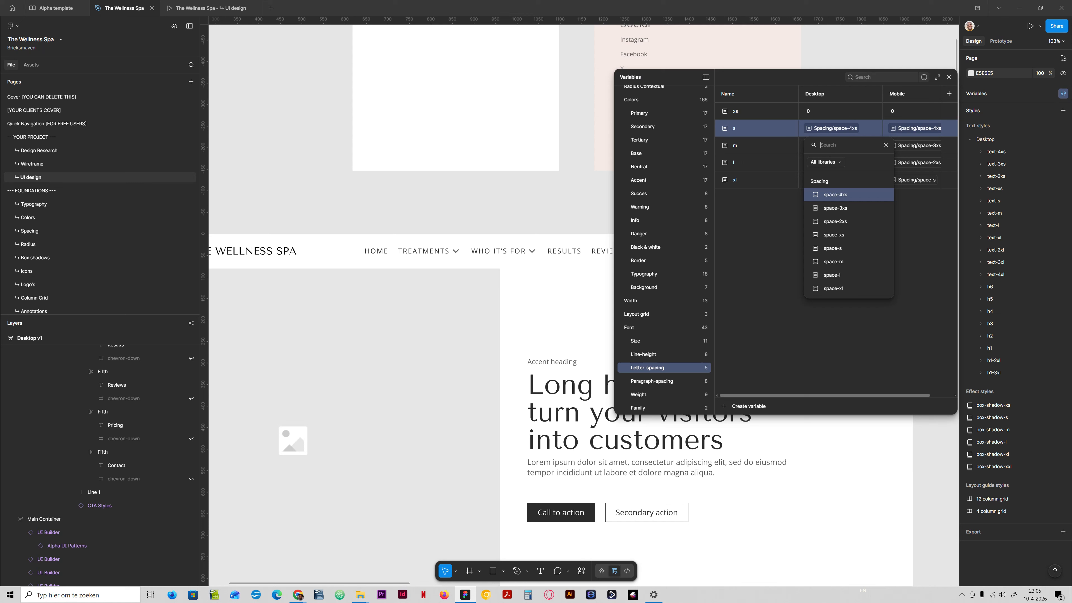
pyautogui.click(835, 117)
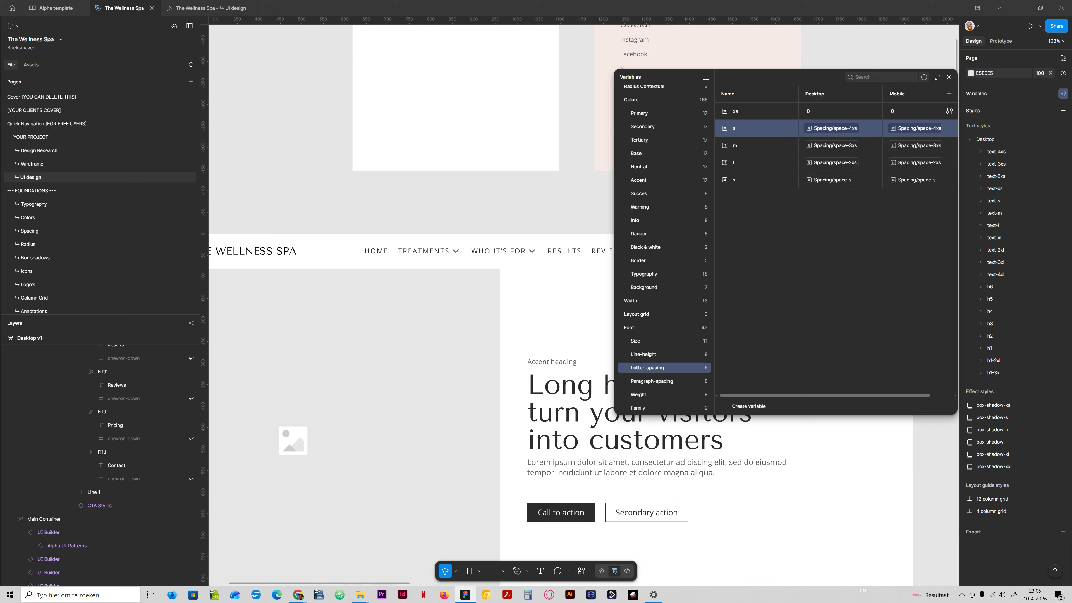
pyautogui.click(873, 128)
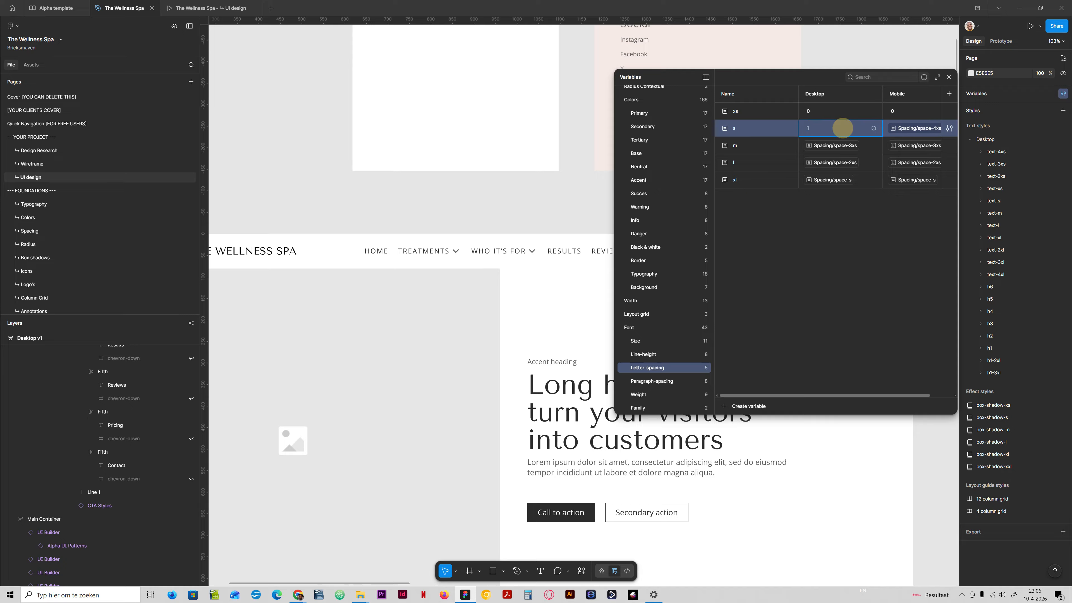
pyautogui.moveTo(843, 128); pyautogui.dragTo(787, 127)
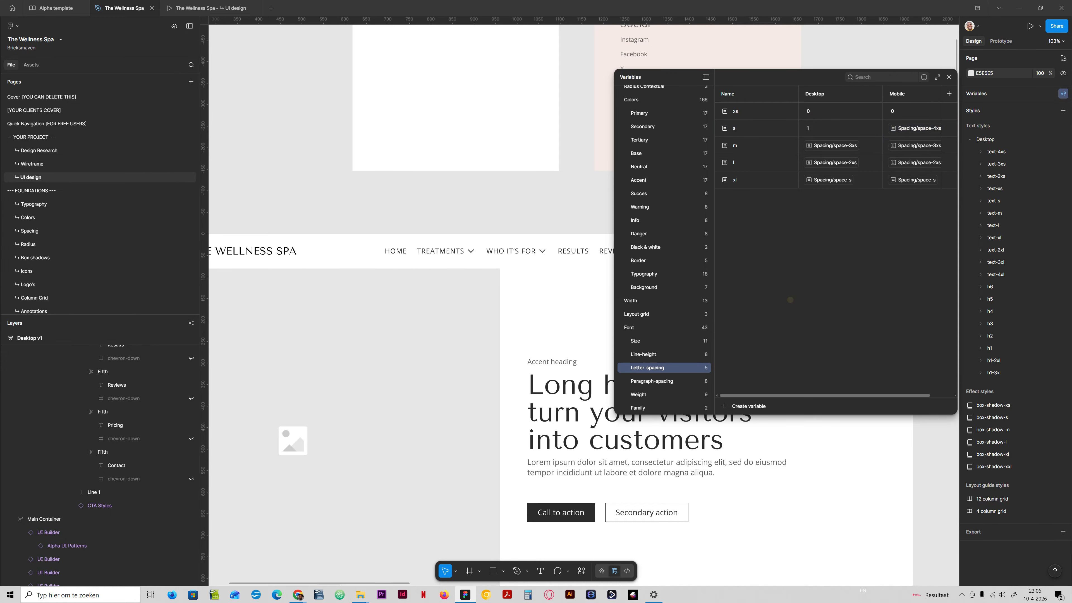
# - Set the Desktop value of the s letter-spacing variable to 0.7 and close the variables panel
pyautogui.press('Return')
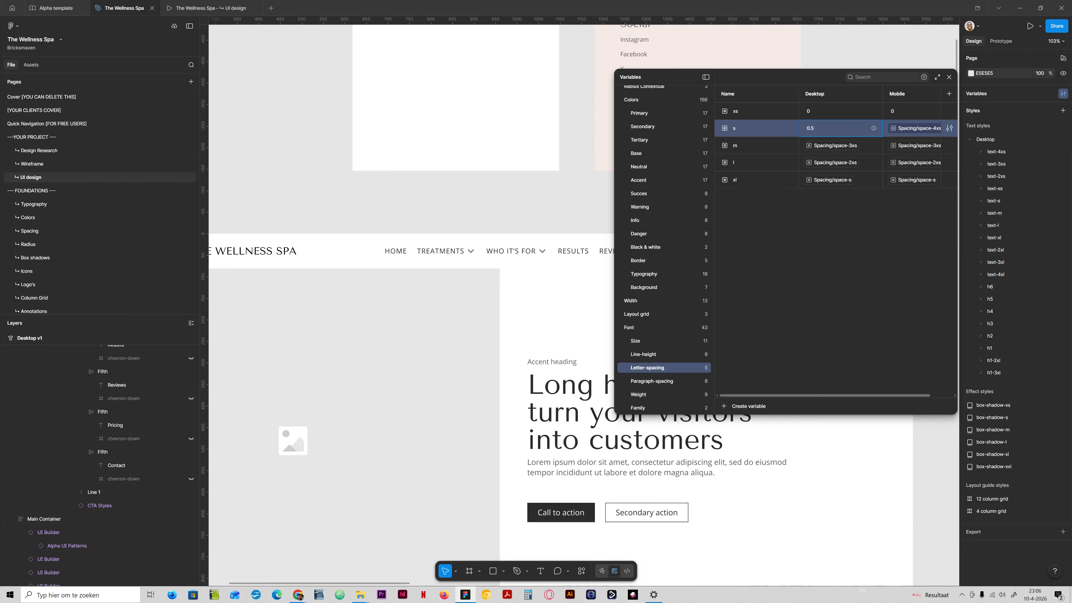
pyautogui.click(843, 256)
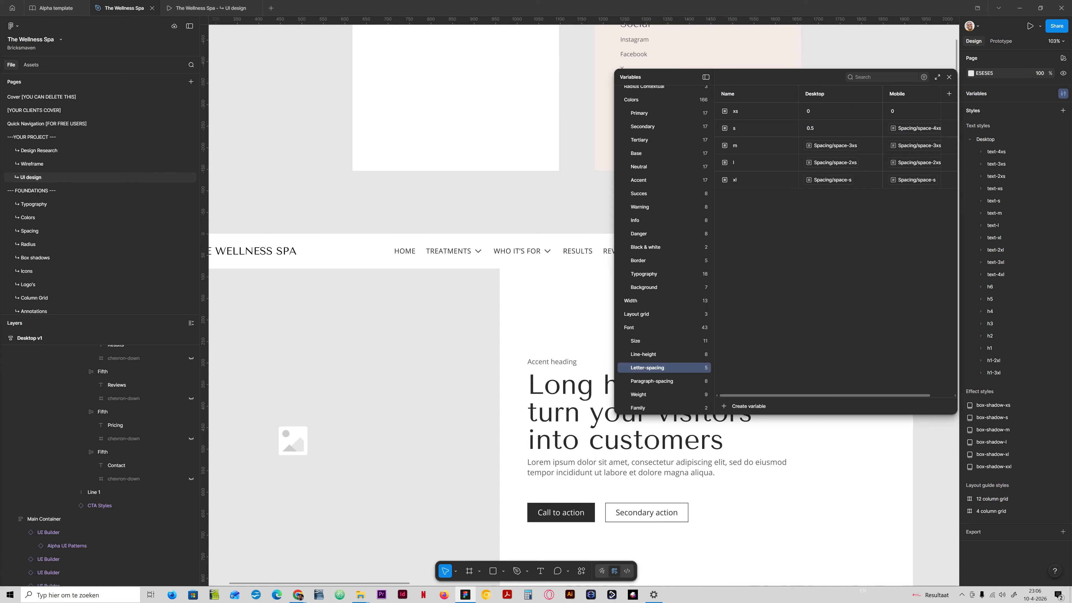
pyautogui.click(838, 129)
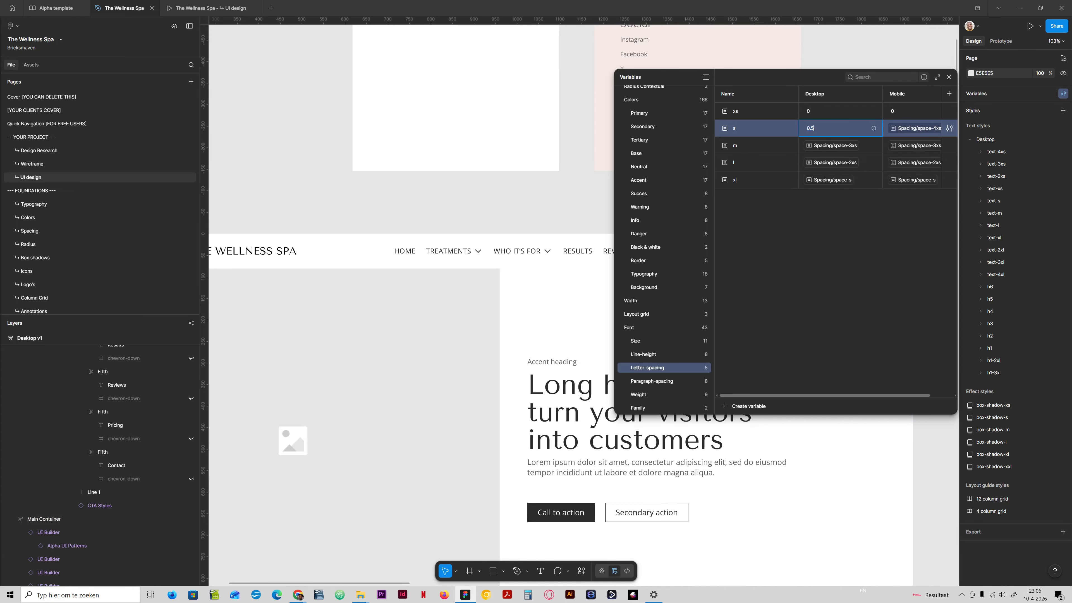
pyautogui.write('0.7')
pyautogui.press('Return')
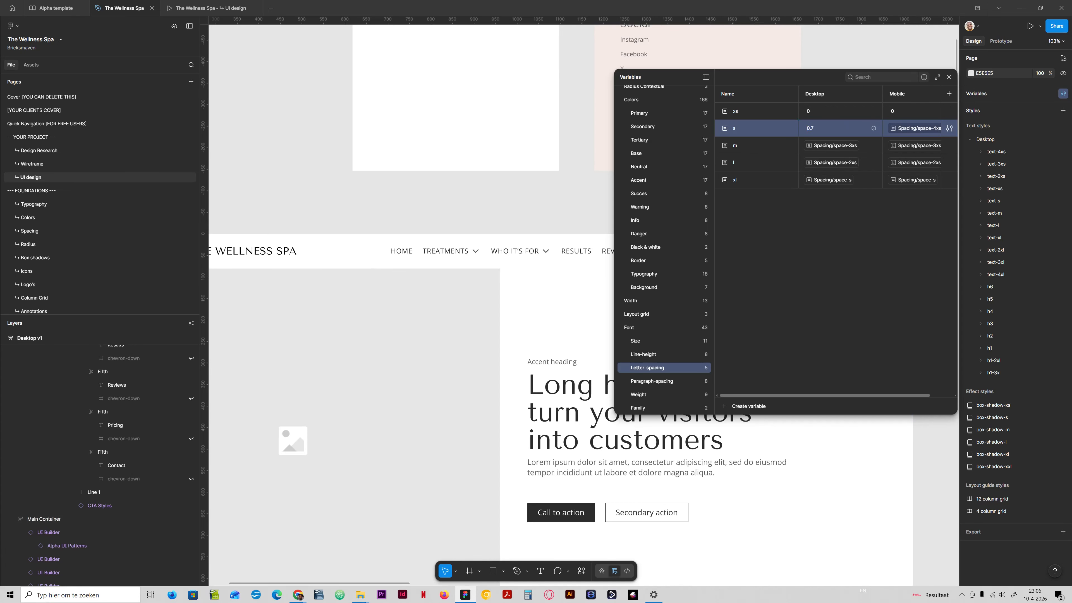
pyautogui.click(949, 76)
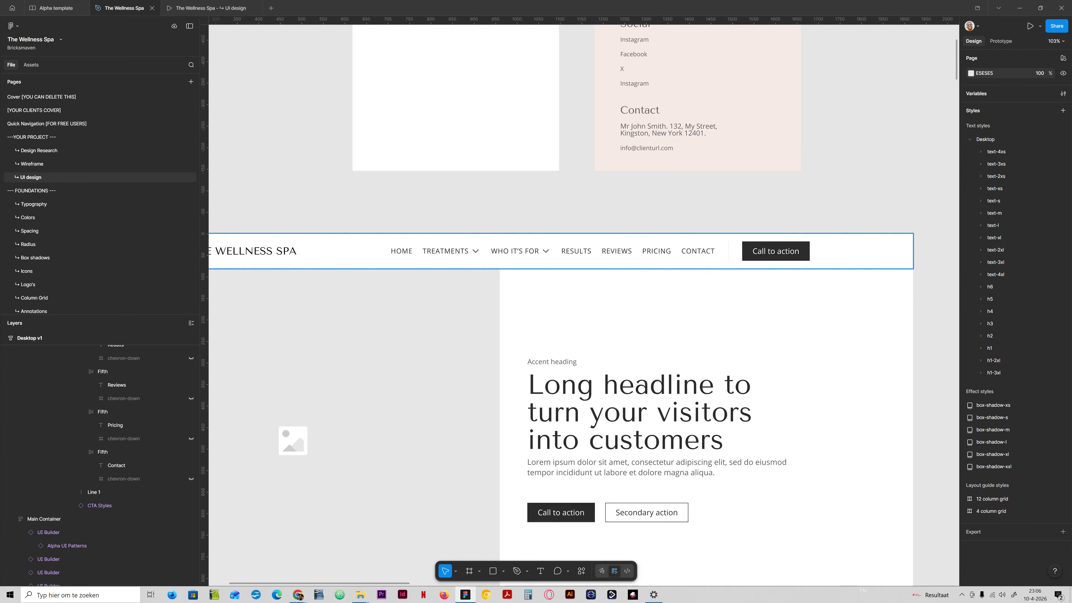
# - Add an underline decoration to the HOME navigation link in the header
pyautogui.keyDown('ctrl'); pyautogui.click(402, 254); pyautogui.keyUp('ctrl')
pyautogui.click(1063, 301)
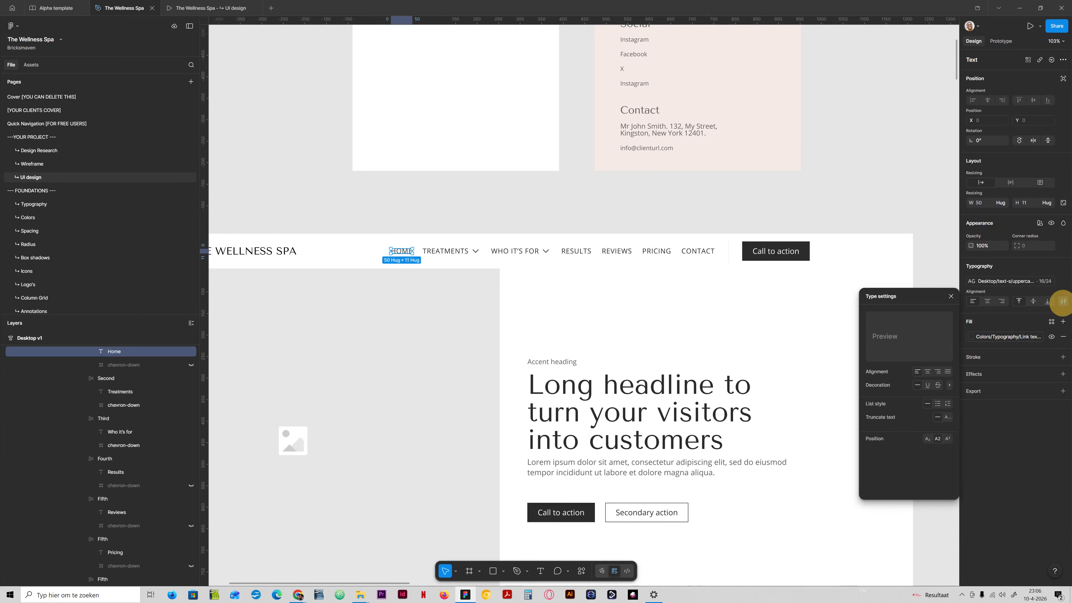
pyautogui.click(927, 385)
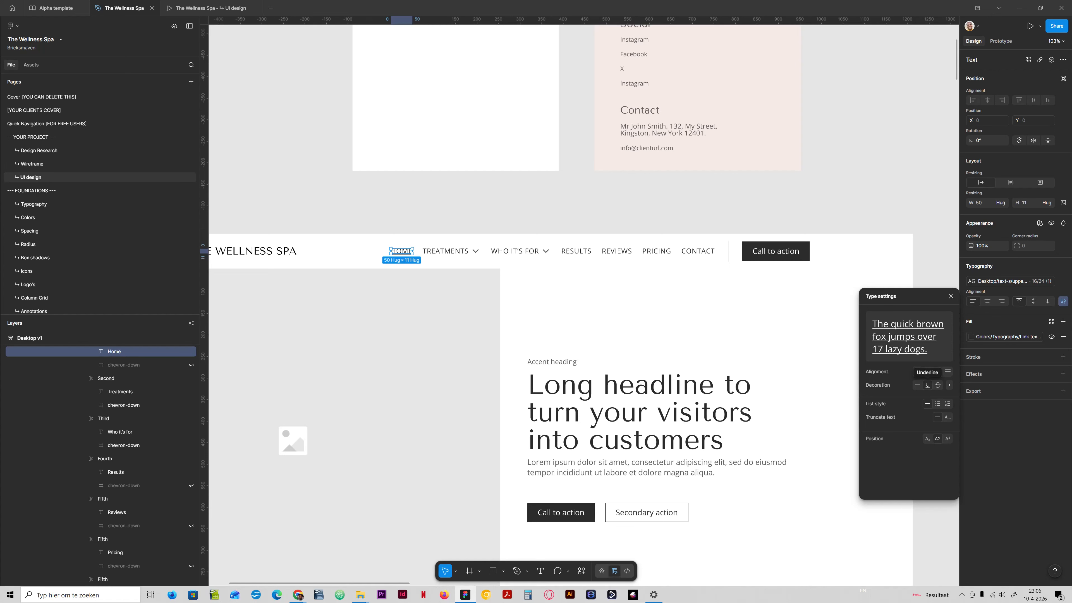
pyautogui.click(423, 220)
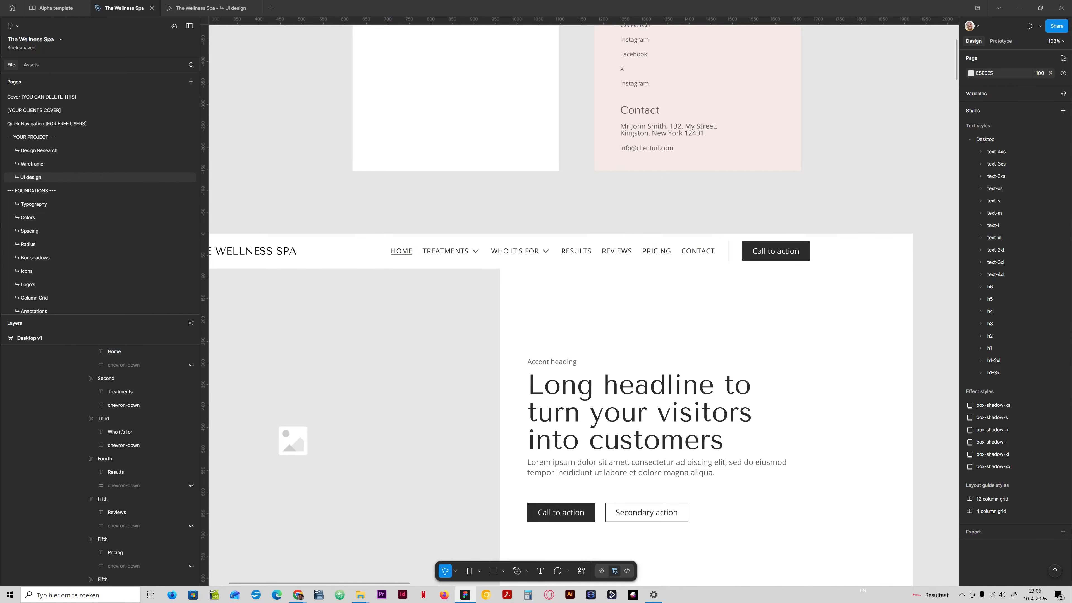
# - Inspect the header's Call to action button and its text layer
pyautogui.click(588, 215)
pyautogui.moveTo(587, 215); pyautogui.dragTo(525, 255)
pyautogui.moveTo(614, 228); pyautogui.dragTo(685, 244)
pyautogui.click(742, 271)
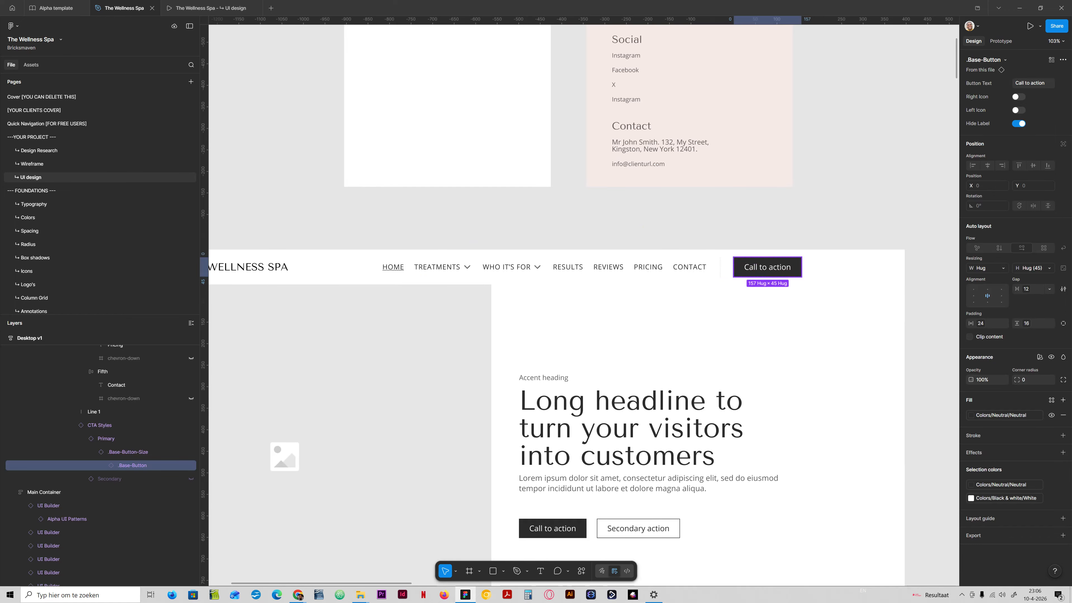
pyautogui.click(843, 229)
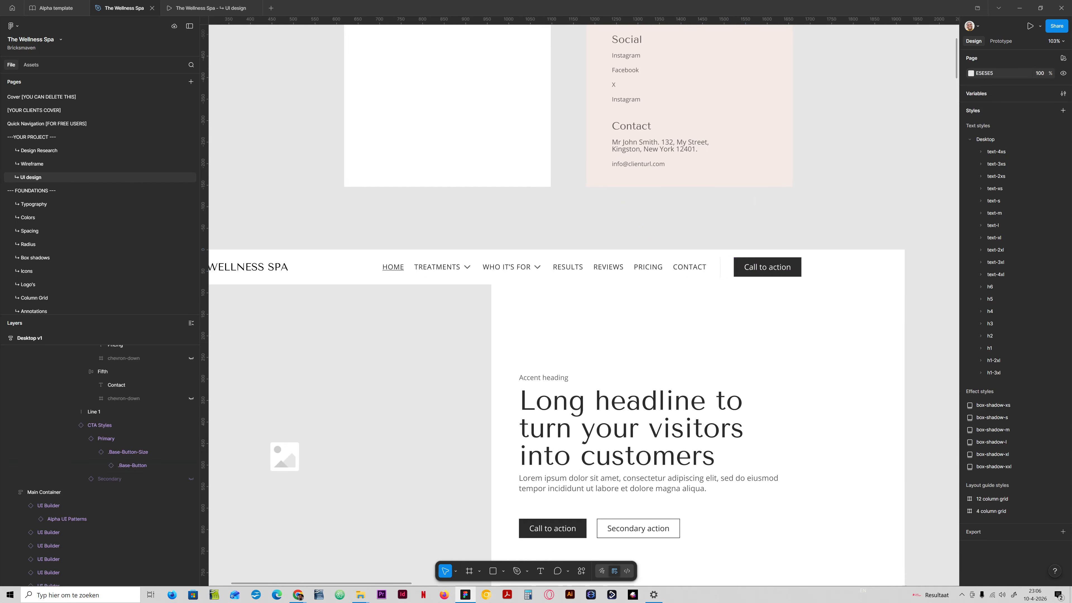
pyautogui.moveTo(778, 220); pyautogui.dragTo(655, 249)
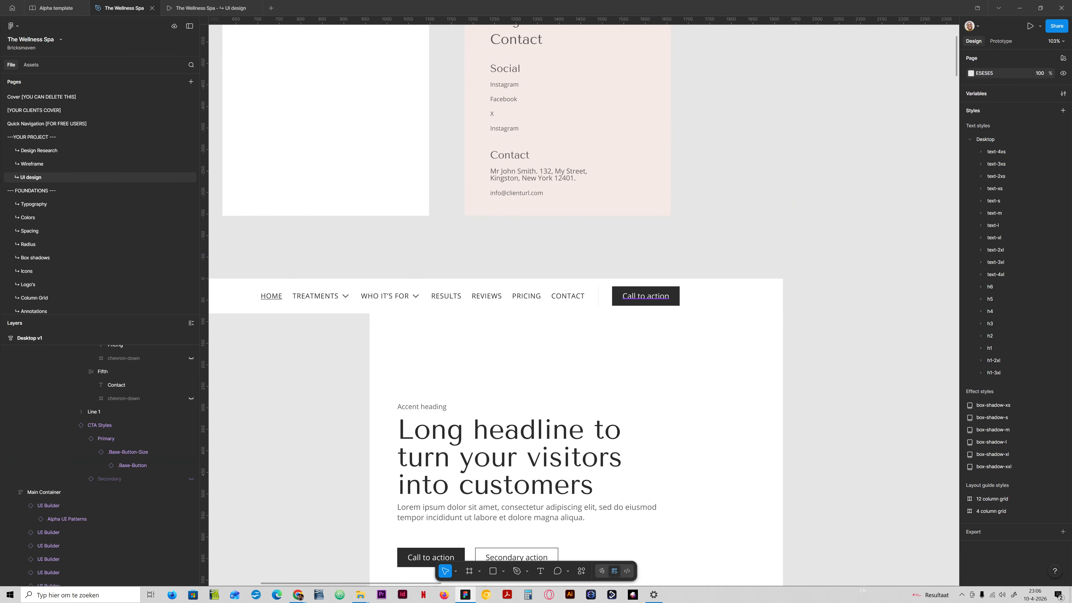
pyautogui.keyDown('ctrl'); pyautogui.click(643, 296); pyautogui.keyUp('ctrl')
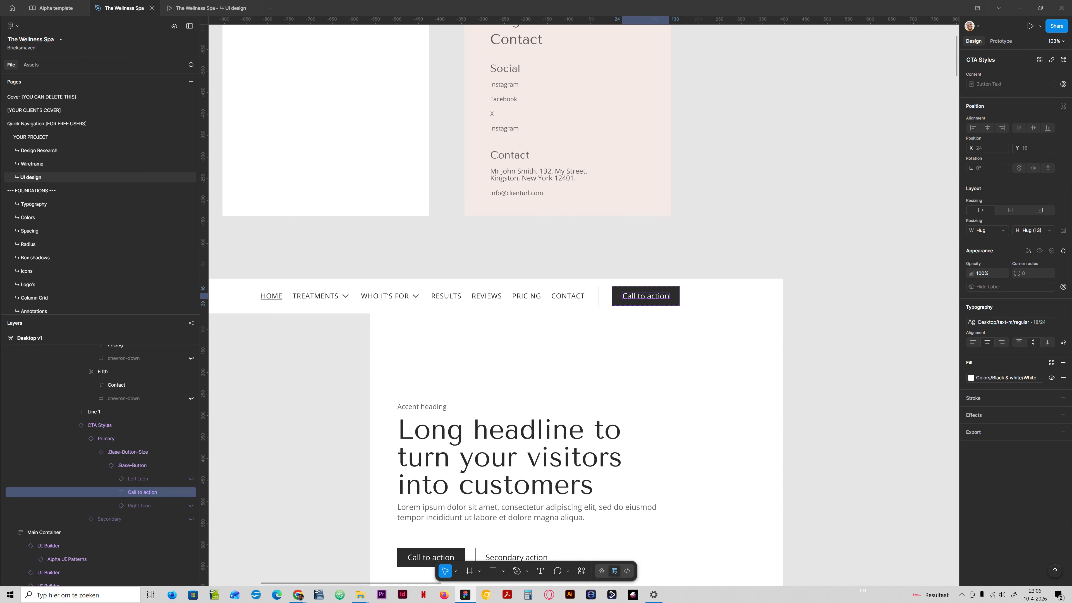
pyautogui.press('Escape')
# - Apply the Desktop/text-s/uppercase 16/24 text style to every button label in the Button Components on the Buttons page
pyautogui.scroll(-5, 101, 284)
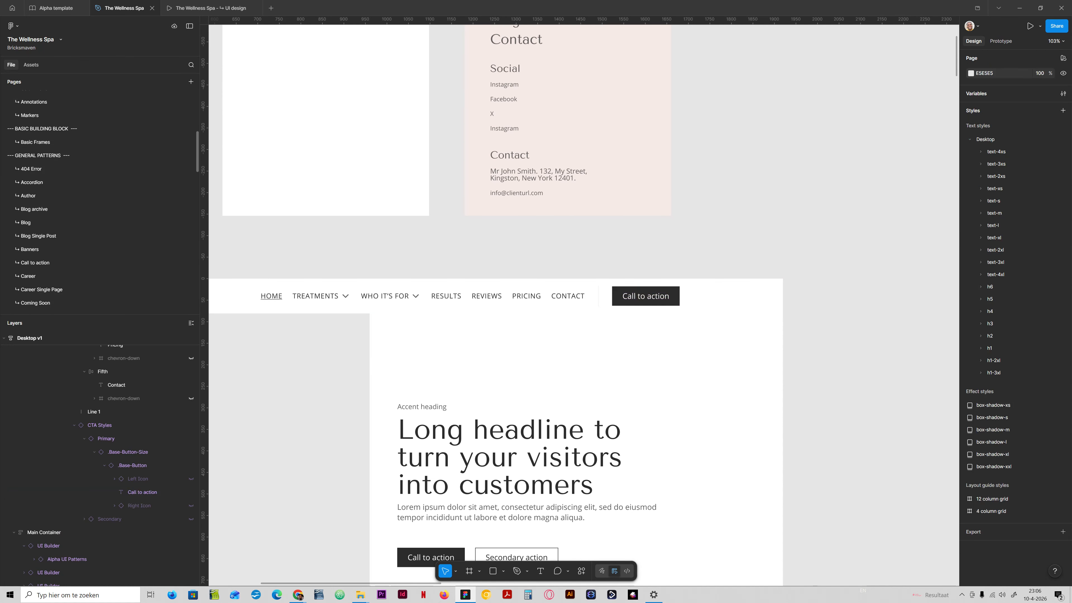
pyautogui.scroll(-5, 102, 284)
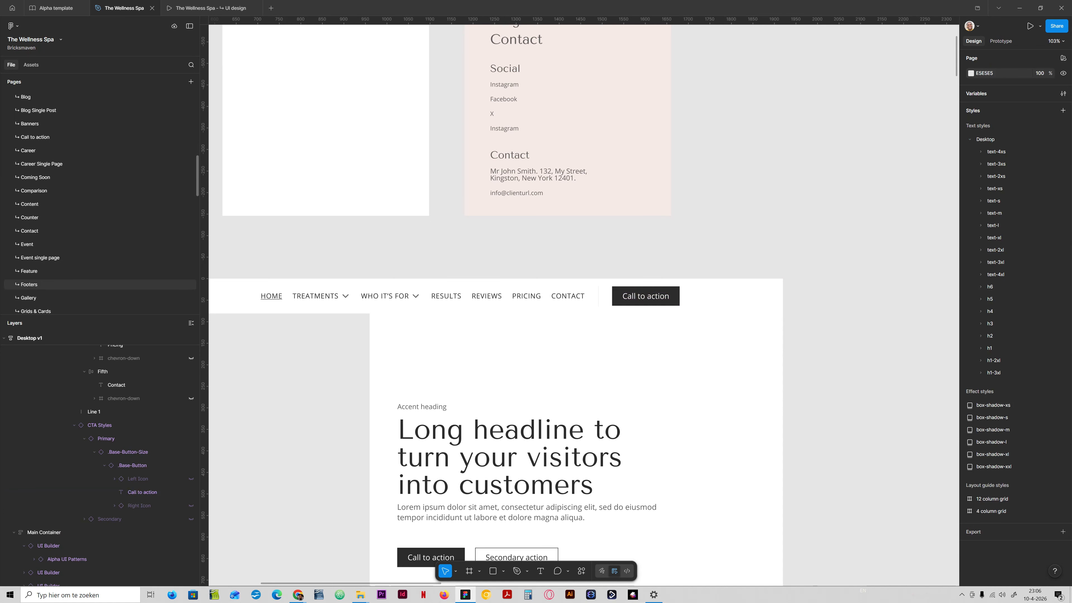
pyautogui.scroll(-8, 102, 284)
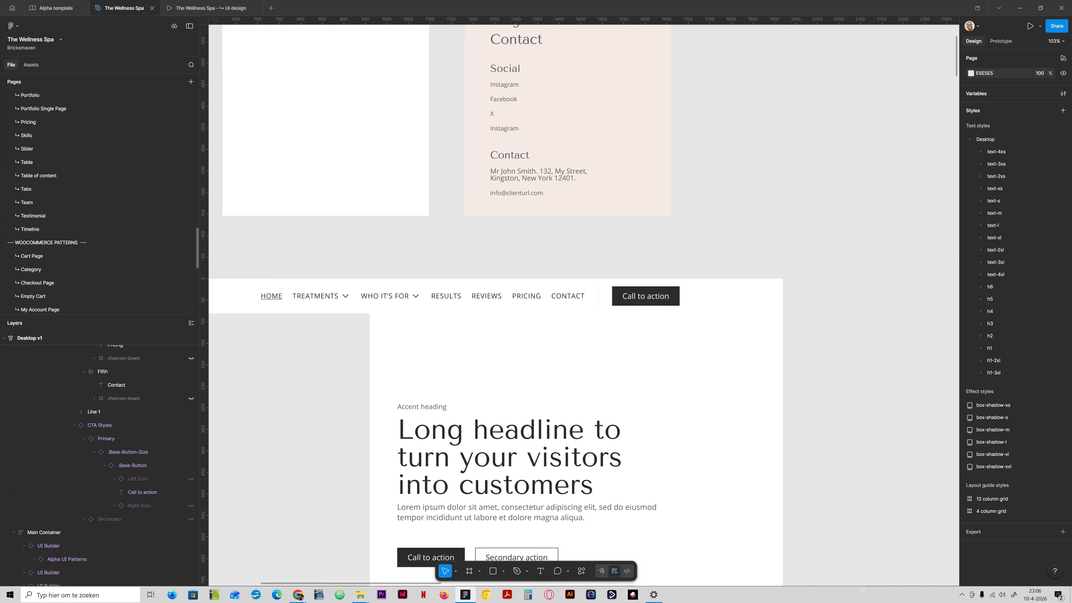
pyautogui.scroll(-3, 101, 279)
pyautogui.click(29, 267)
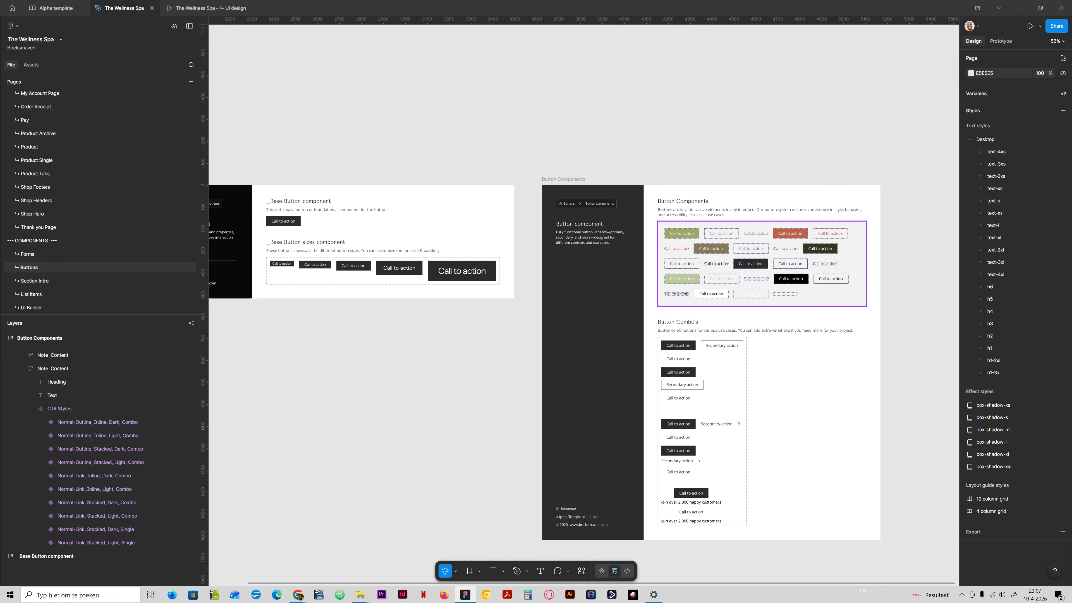
pyautogui.scroll(5, 799, 298)
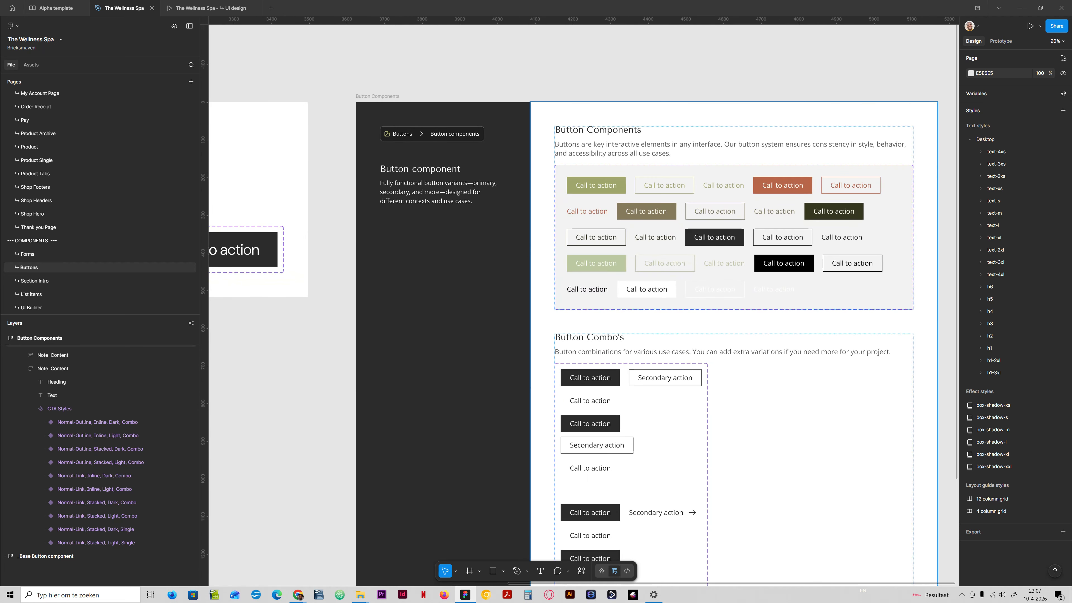
pyautogui.keyDown('ctrl'); pyautogui.click(601, 185); pyautogui.keyUp('ctrl')
pyautogui.keyDown('ctrl'); pyautogui.keyDown('shift'); pyautogui.click(668, 185); pyautogui.keyUp('shift'); pyautogui.keyUp('ctrl')
pyautogui.keyDown('ctrl'); pyautogui.keyDown('shift'); pyautogui.click(713, 185); pyautogui.keyUp('shift'); pyautogui.keyUp('ctrl')
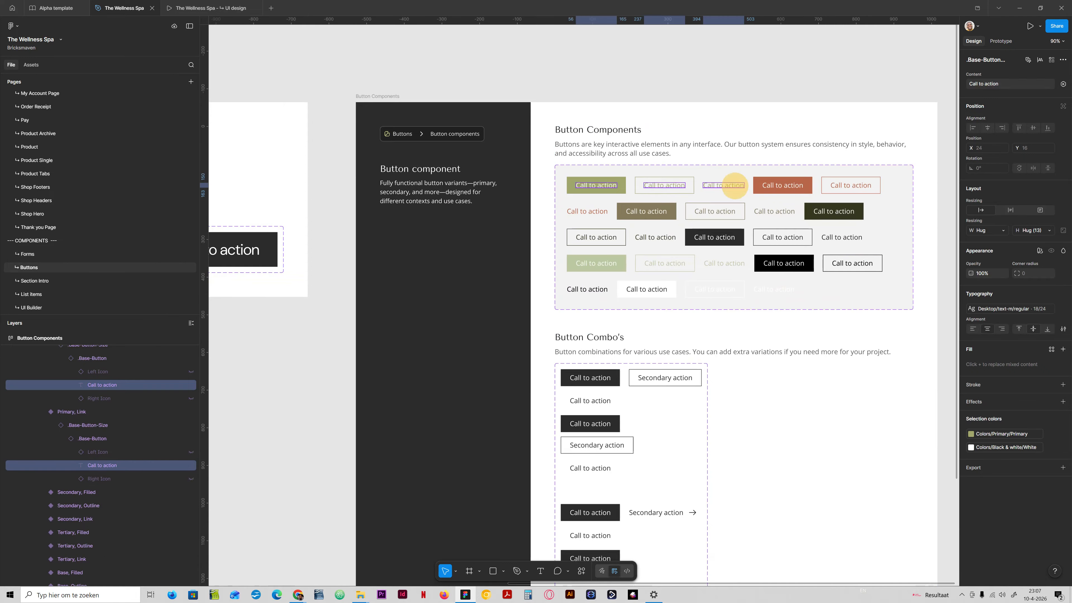
pyautogui.keyDown('ctrl'); pyautogui.keyDown('shift'); pyautogui.click(782, 185); pyautogui.keyUp('shift'); pyautogui.keyUp('ctrl')
pyautogui.keyDown('ctrl'); pyautogui.keyDown('shift'); pyautogui.click(851, 185); pyautogui.keyUp('shift'); pyautogui.keyUp('ctrl')
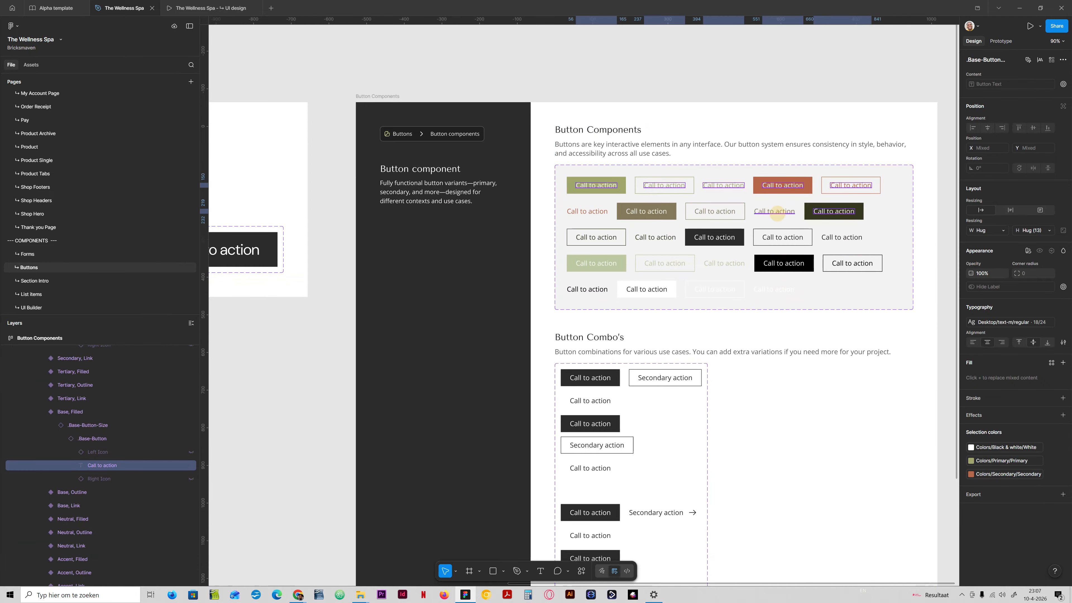
pyautogui.keyDown('ctrl'); pyautogui.keyDown('shift'); pyautogui.click(776, 211); pyautogui.keyUp('shift'); pyautogui.keyUp('ctrl')
pyautogui.keyDown('ctrl'); pyautogui.keyDown('shift'); pyautogui.click(711, 212); pyautogui.keyUp('shift'); pyautogui.keyUp('ctrl')
pyautogui.keyDown('ctrl'); pyautogui.keyDown('shift'); pyautogui.click(647, 212); pyautogui.keyUp('shift'); pyautogui.keyUp('ctrl')
pyautogui.keyDown('ctrl'); pyautogui.keyDown('shift'); pyautogui.click(594, 211); pyautogui.keyUp('shift'); pyautogui.keyUp('ctrl')
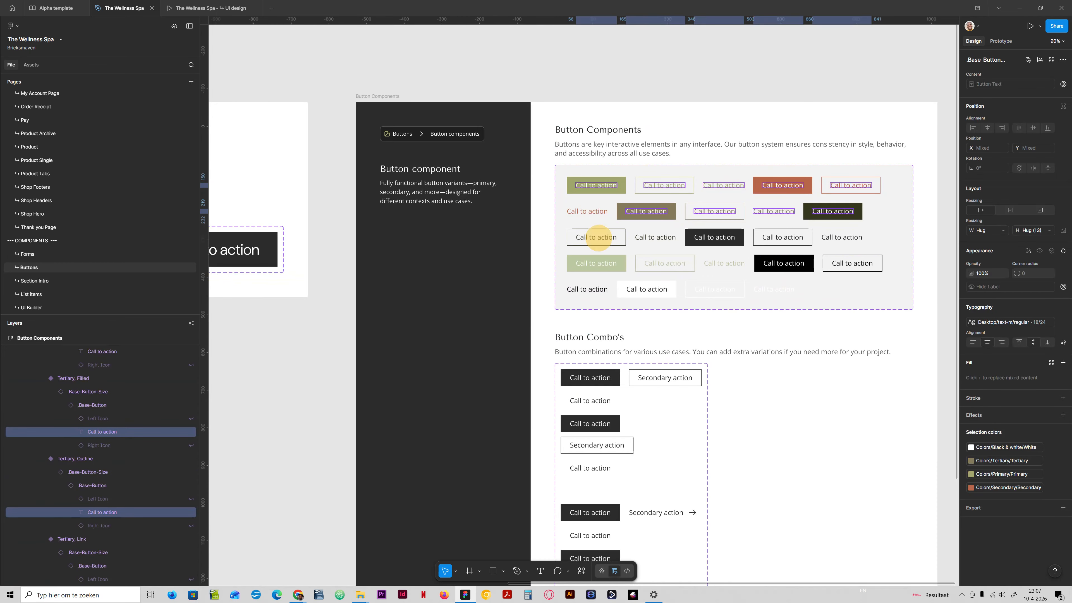
pyautogui.keyDown('ctrl'); pyautogui.keyDown('shift'); pyautogui.click(603, 237); pyautogui.keyUp('shift'); pyautogui.keyUp('ctrl')
pyautogui.keyDown('ctrl'); pyautogui.keyDown('shift'); pyautogui.click(663, 237); pyautogui.keyUp('shift'); pyautogui.keyUp('ctrl')
pyautogui.keyDown('ctrl'); pyautogui.keyDown('shift'); pyautogui.click(733, 237); pyautogui.keyUp('shift'); pyautogui.keyUp('ctrl')
pyautogui.keyDown('ctrl'); pyautogui.keyDown('shift'); pyautogui.click(782, 237); pyautogui.keyUp('shift'); pyautogui.keyUp('ctrl')
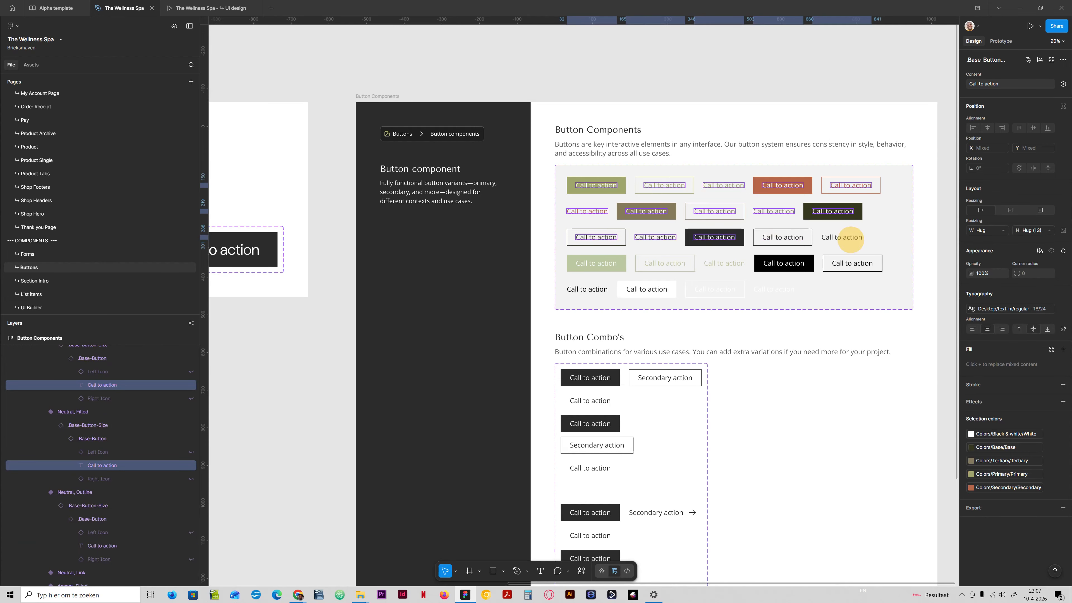
pyautogui.keyDown('ctrl'); pyautogui.keyDown('shift'); pyautogui.click(842, 237); pyautogui.keyUp('shift'); pyautogui.keyUp('ctrl')
pyautogui.keyDown('ctrl'); pyautogui.keyDown('shift'); pyautogui.click(851, 263); pyautogui.keyUp('shift'); pyautogui.keyUp('ctrl')
pyautogui.keyDown('ctrl'); pyautogui.keyDown('shift'); pyautogui.click(783, 263); pyautogui.keyUp('shift'); pyautogui.keyUp('ctrl')
pyautogui.keyDown('ctrl'); pyautogui.keyDown('shift'); pyautogui.click(724, 263); pyautogui.keyUp('shift'); pyautogui.keyUp('ctrl')
pyautogui.keyDown('ctrl'); pyautogui.keyDown('shift'); pyautogui.click(665, 263); pyautogui.keyUp('shift'); pyautogui.keyUp('ctrl')
pyautogui.keyDown('ctrl'); pyautogui.keyDown('shift'); pyautogui.click(599, 263); pyautogui.keyUp('shift'); pyautogui.keyUp('ctrl')
pyautogui.keyDown('ctrl'); pyautogui.keyDown('shift'); pyautogui.click(587, 289); pyautogui.keyUp('shift'); pyautogui.keyUp('ctrl')
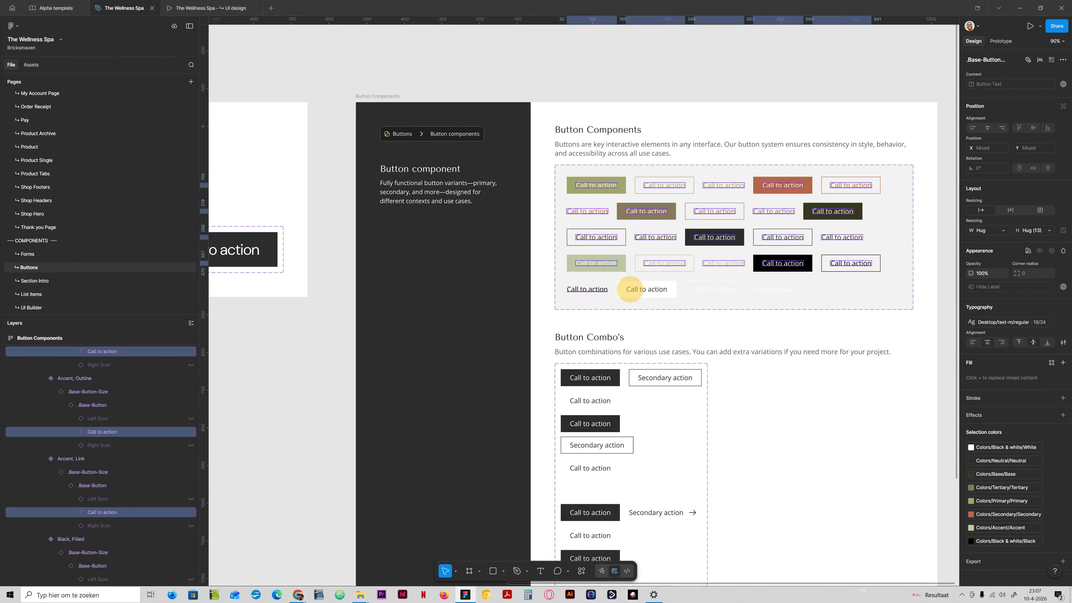
pyautogui.keyDown('ctrl'); pyautogui.keyDown('shift'); pyautogui.click(646, 289); pyautogui.keyUp('shift'); pyautogui.keyUp('ctrl')
pyautogui.keyDown('ctrl'); pyautogui.keyDown('shift'); pyautogui.click(714, 289); pyautogui.keyUp('shift'); pyautogui.keyUp('ctrl')
pyautogui.keyDown('ctrl'); pyautogui.keyDown('shift'); pyautogui.click(777, 290); pyautogui.keyUp('shift'); pyautogui.keyUp('ctrl')
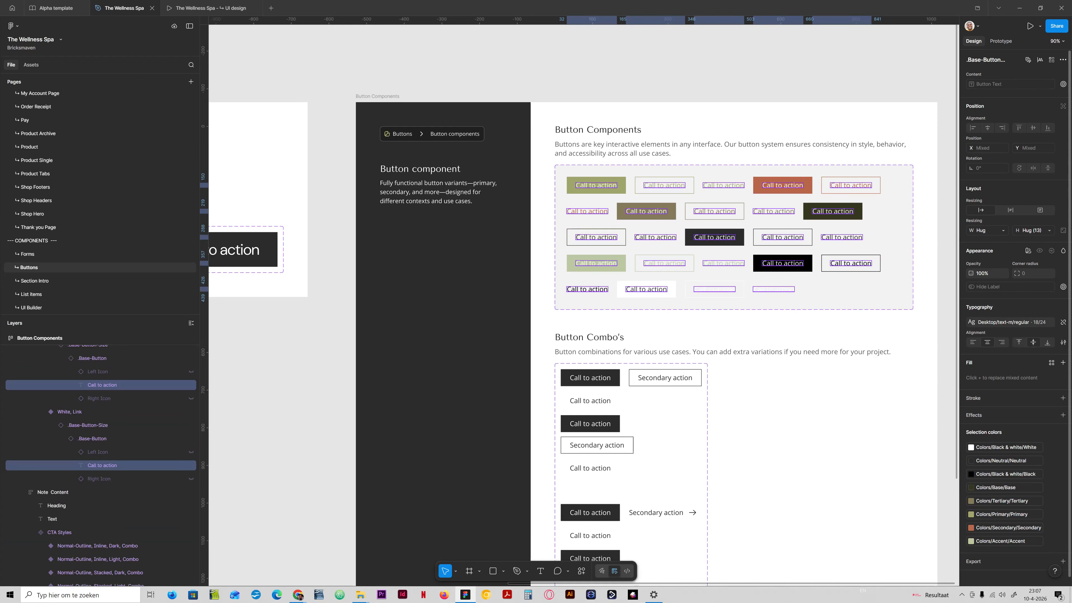
pyautogui.click(1009, 322)
pyautogui.scroll(-3, 908, 401)
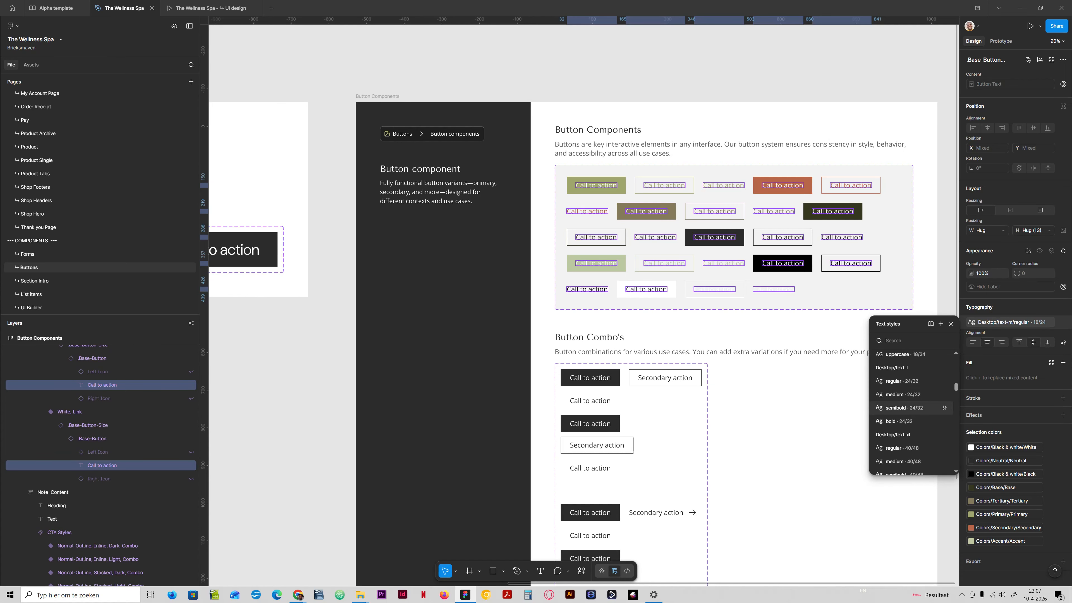
pyautogui.scroll(3, 912, 405)
pyautogui.click(912, 399)
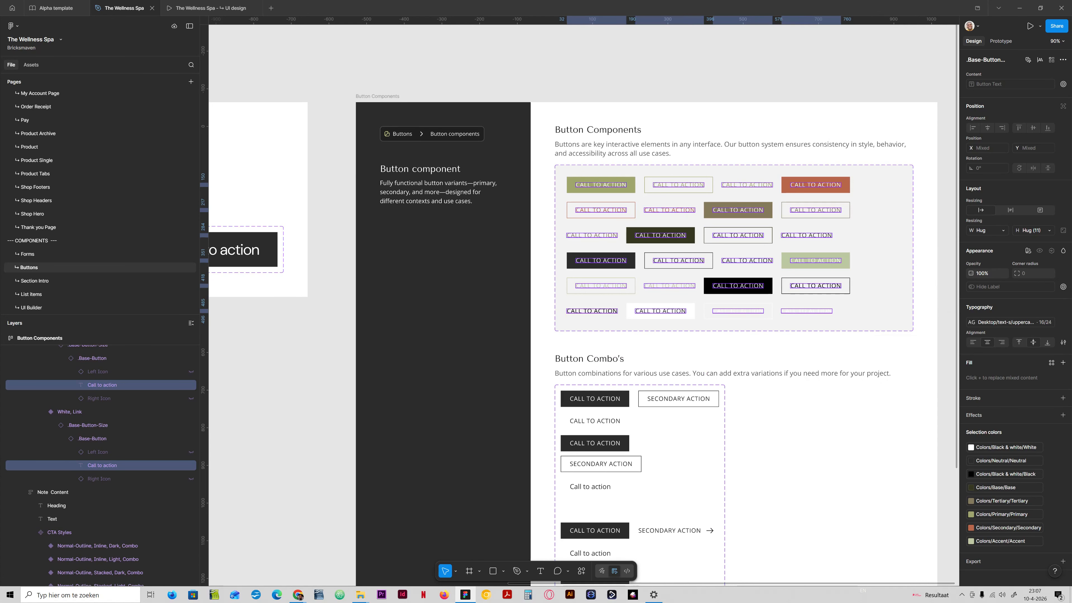
pyautogui.click(723, 98)
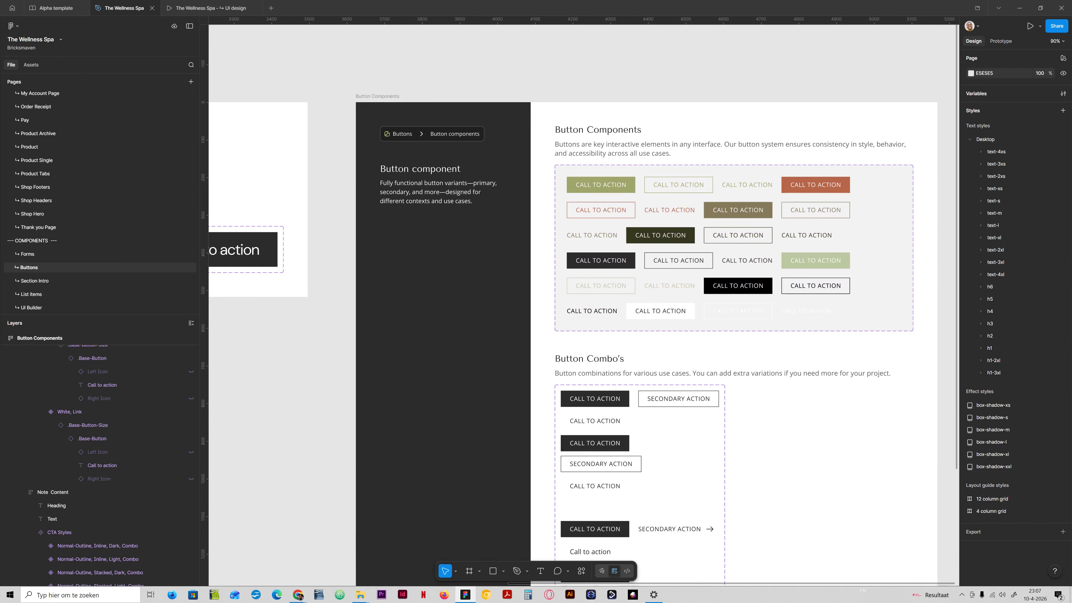
pyautogui.scroll(-3, 583, 304)
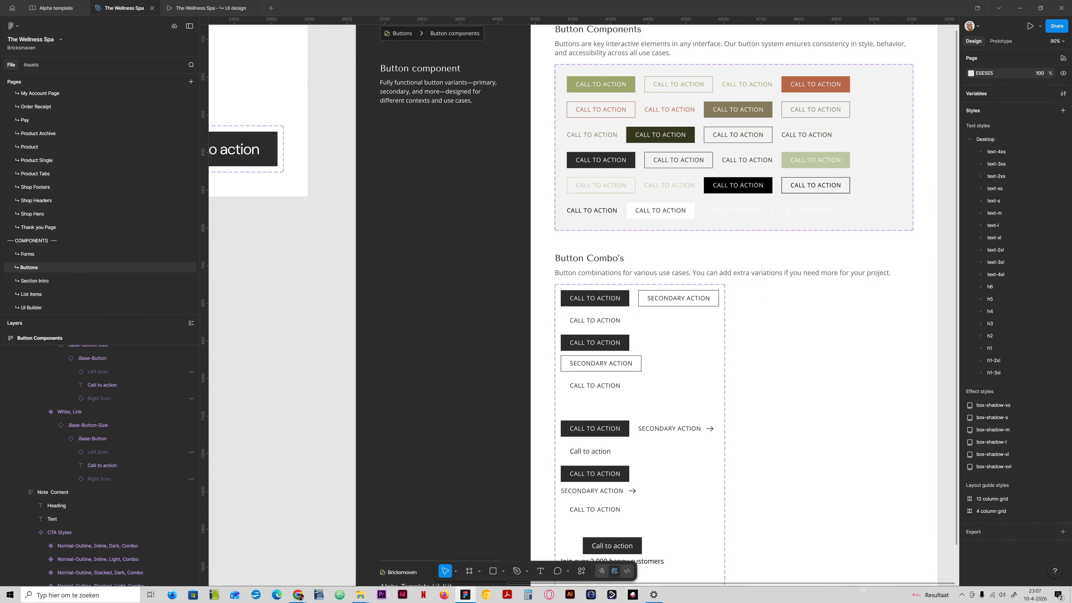
pyautogui.scroll(-3, 569, 302)
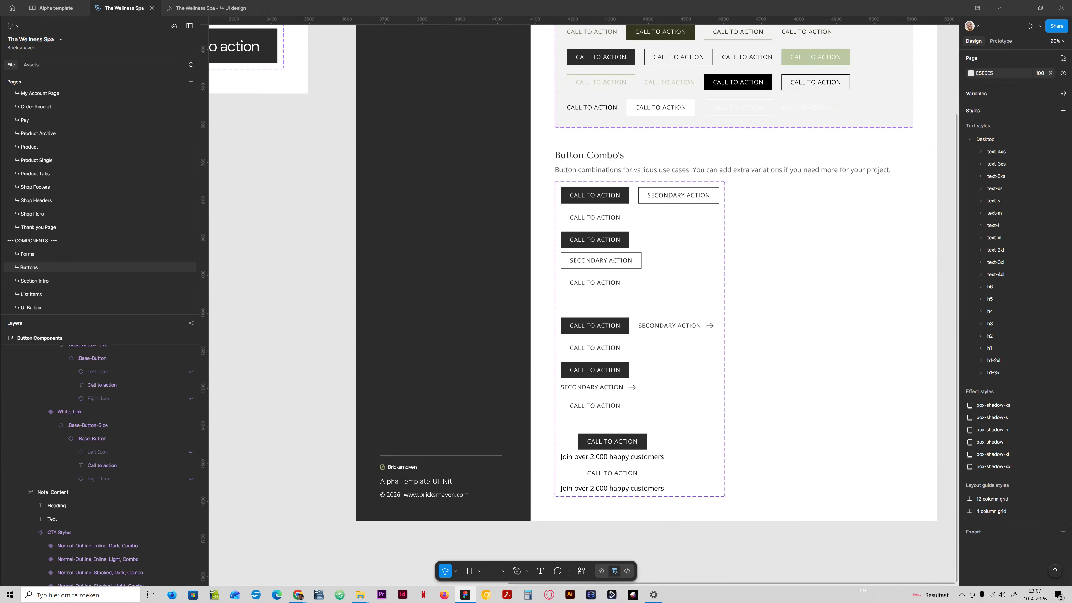
pyautogui.scroll(5, 583, 304)
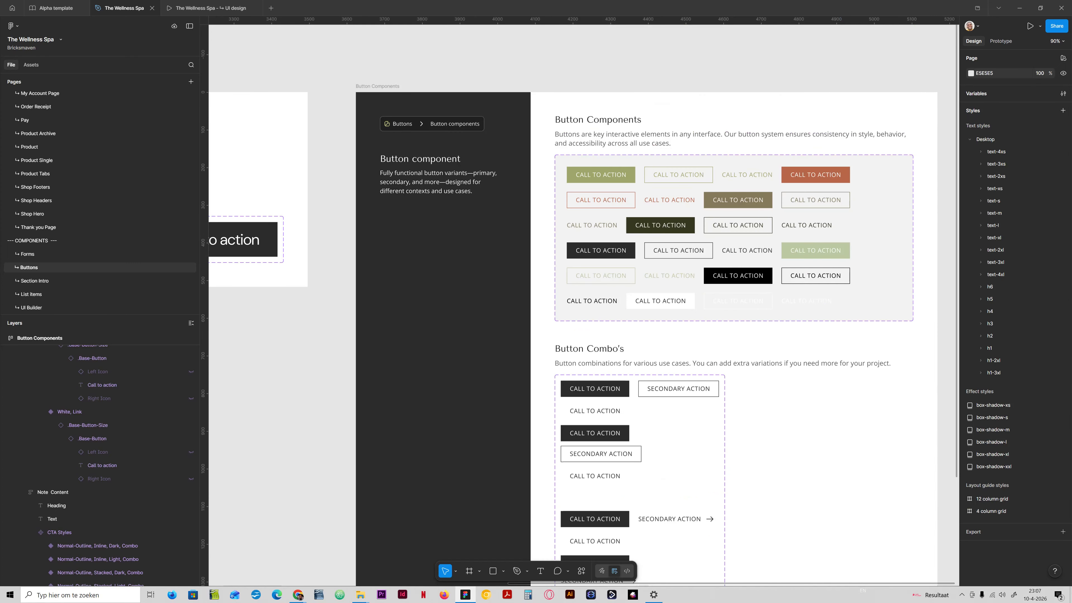
pyautogui.scroll(1, 582, 304)
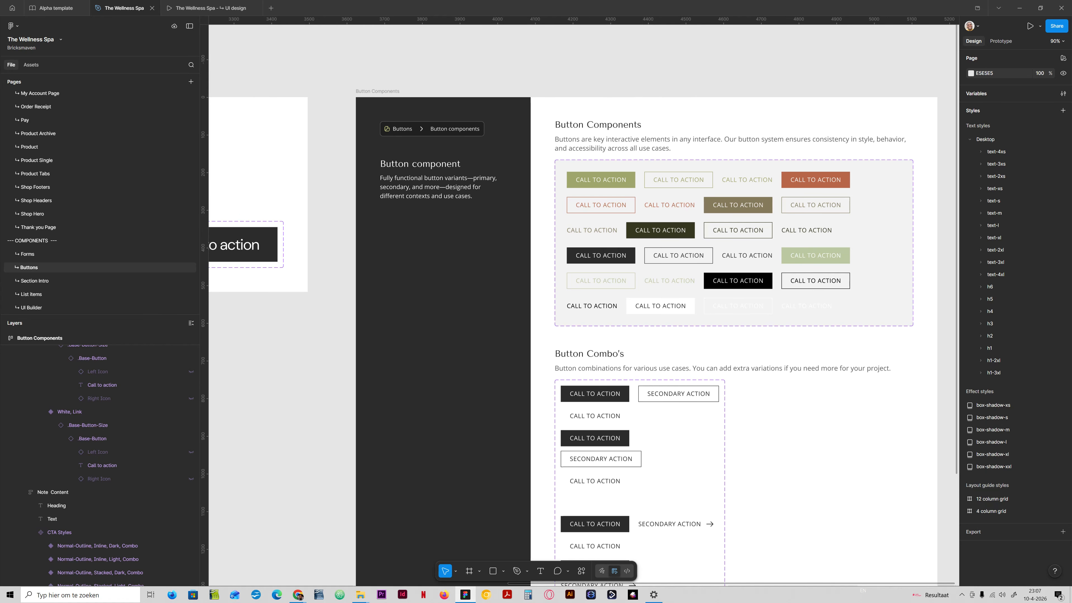
pyautogui.keyDown('ctrl'); pyautogui.click(627, 397); pyautogui.keyUp('ctrl')
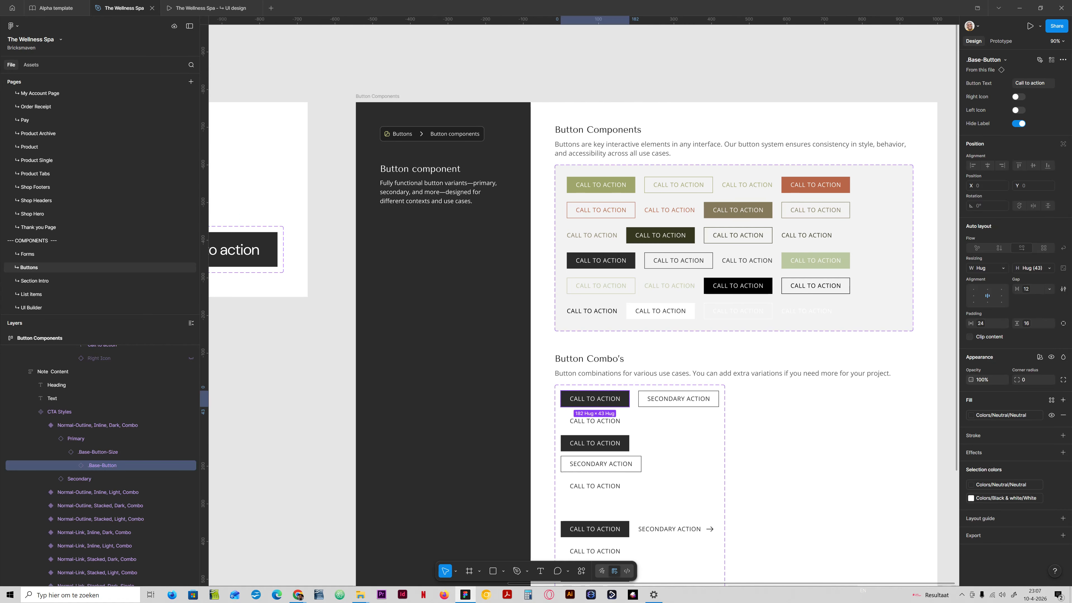
pyautogui.moveTo(618, 398); pyautogui.dragTo(619, 52)
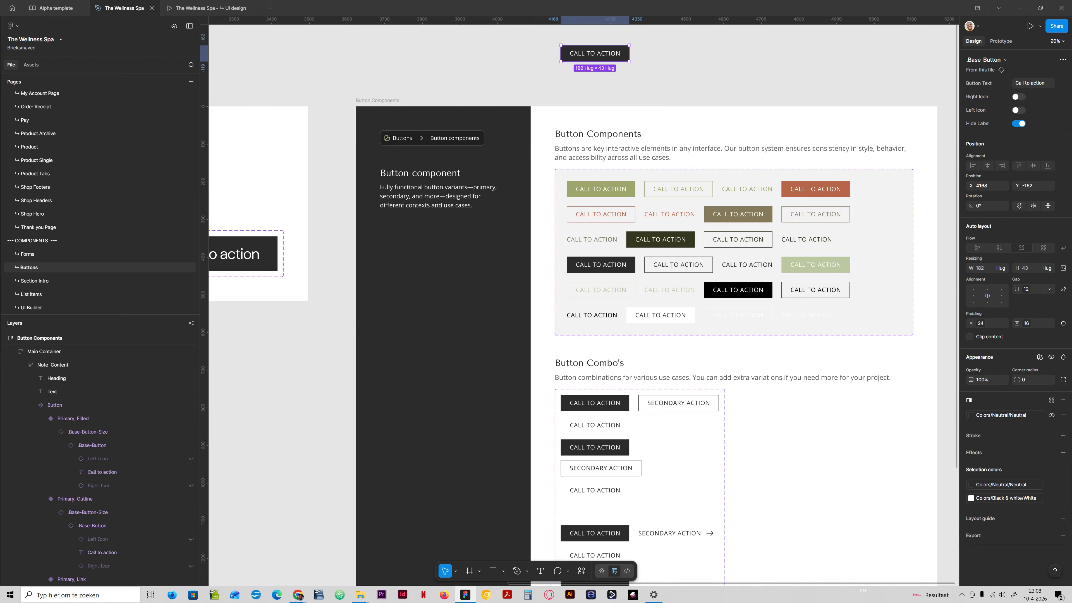
pyautogui.press('Delete')
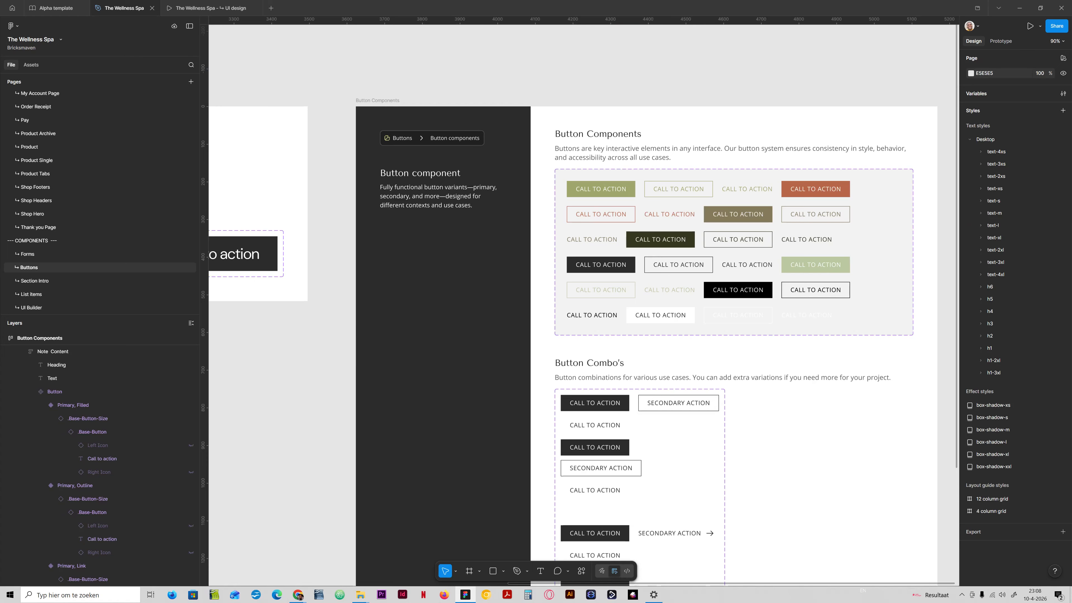
# - Drag a copy of the Primary, Filled button out above the Button Components frame onto the empty canvas
pyautogui.click(632, 403)
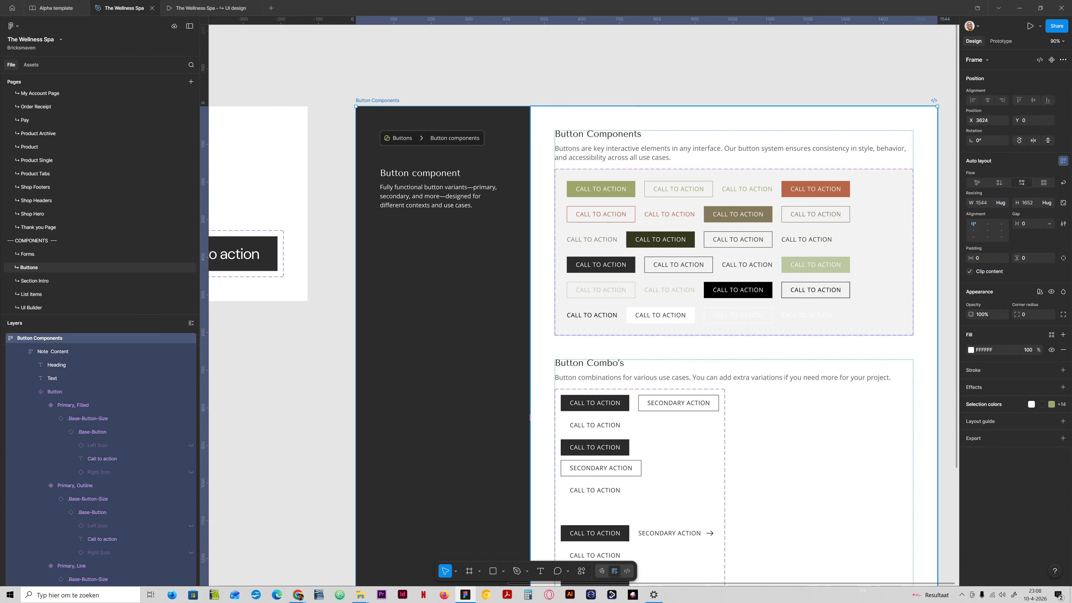
pyautogui.click(93, 431)
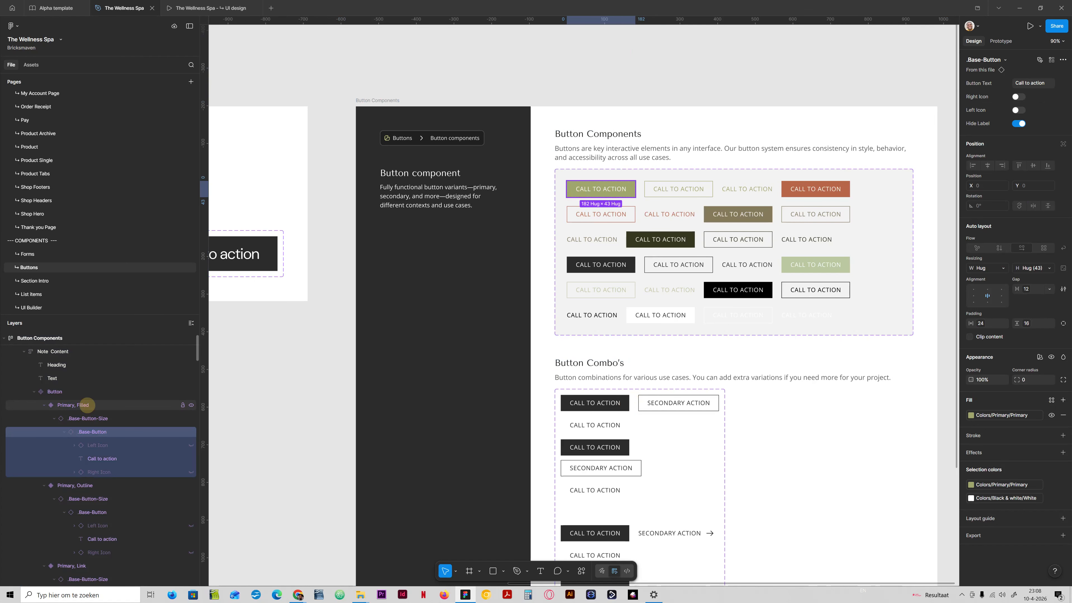
pyautogui.click(86, 404)
pyautogui.moveTo(593, 190); pyautogui.dragTo(593, 57)
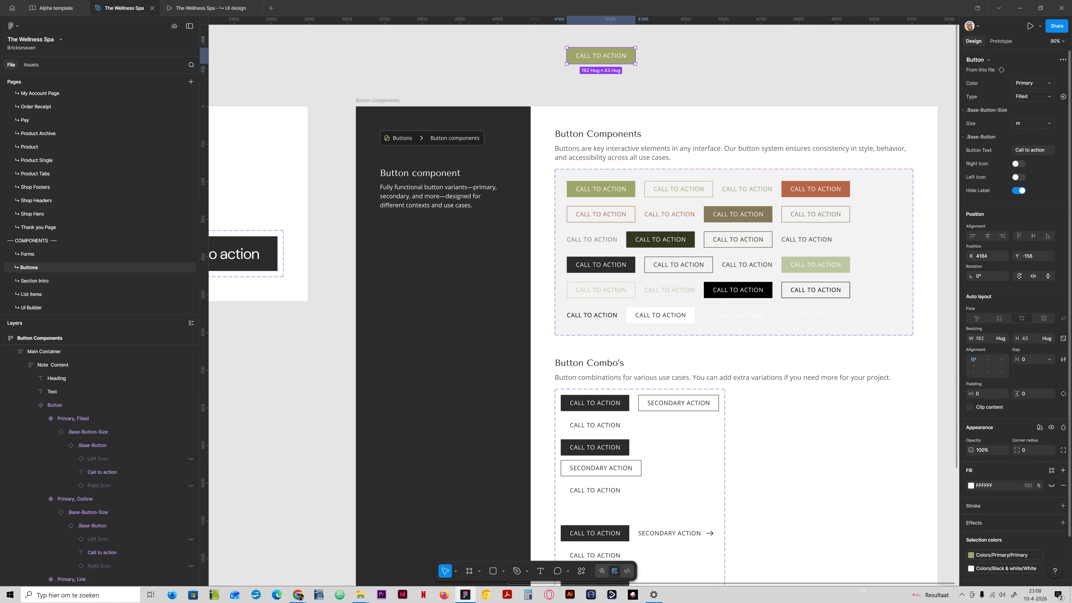
pyautogui.scroll(2, 603, 215)
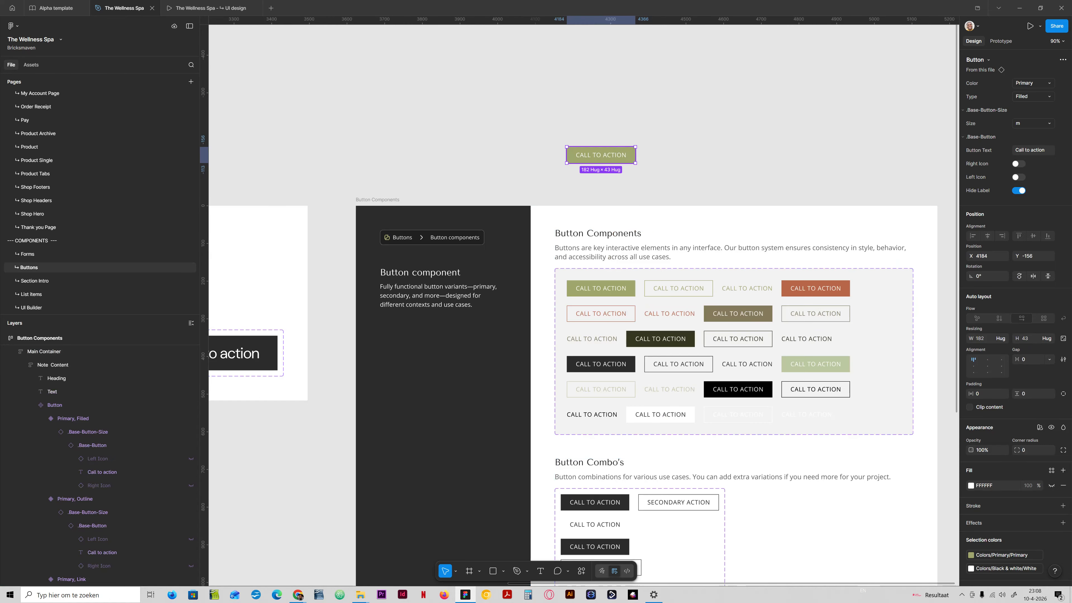
pyautogui.moveTo(601, 154); pyautogui.dragTo(592, 135)
# - Preview the button instance's Color and Type variants, returning to Primary and Filled
pyautogui.click(1033, 83)
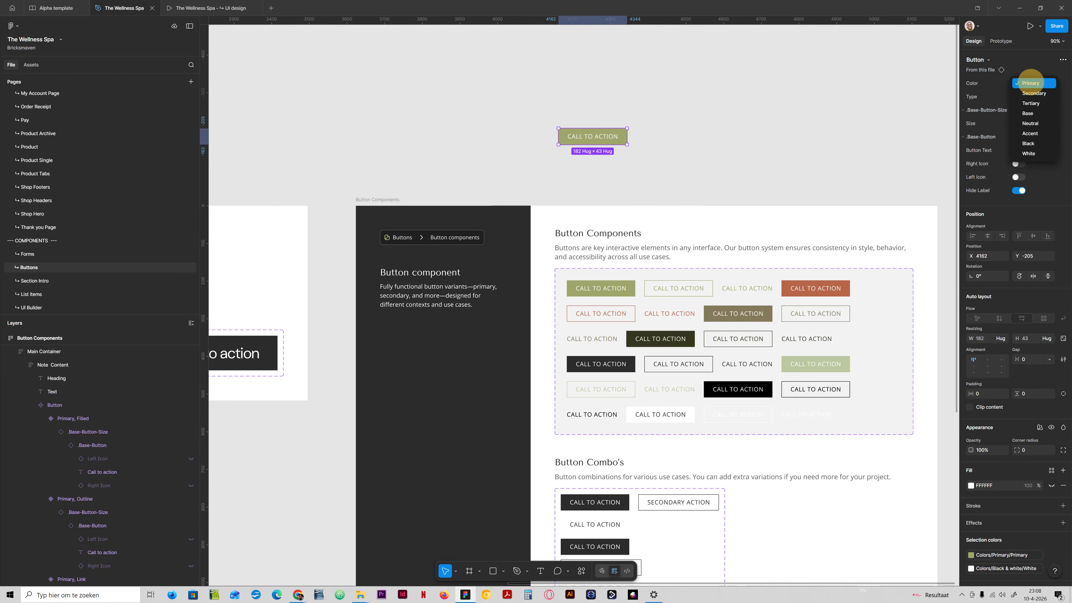
pyautogui.click(1029, 93)
pyautogui.click(1033, 83)
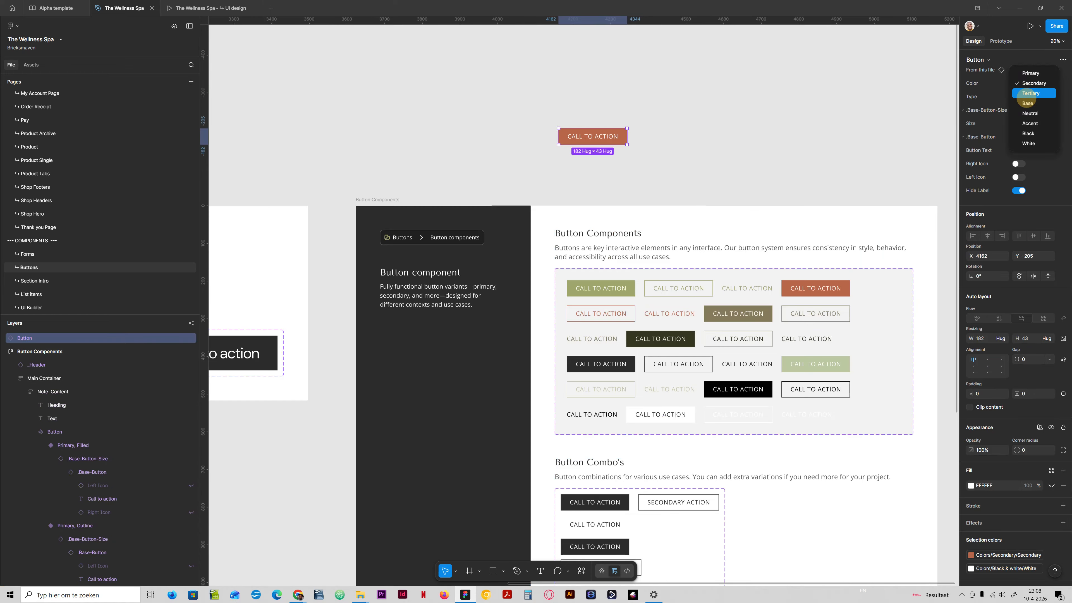
pyautogui.click(1030, 93)
pyautogui.click(1030, 83)
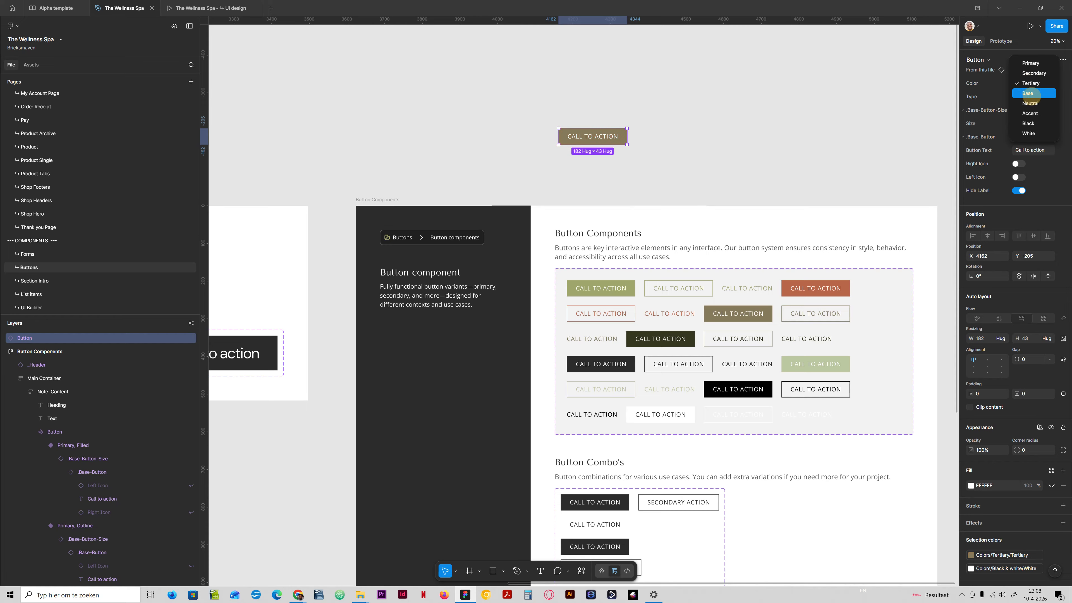
pyautogui.click(1028, 93)
pyautogui.click(1032, 83)
pyautogui.click(1031, 91)
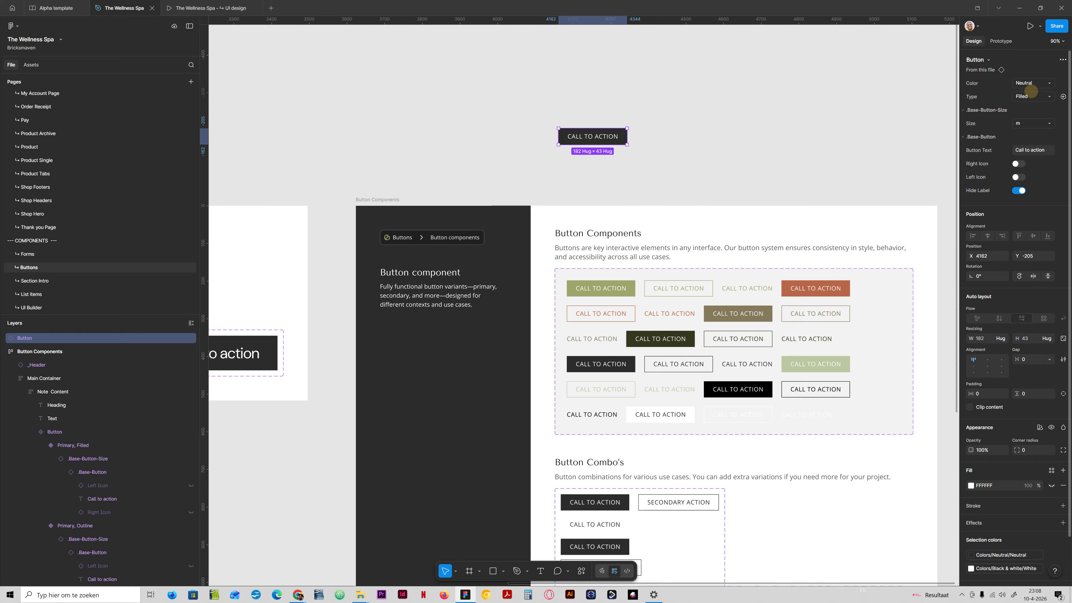
pyautogui.click(1031, 84)
pyautogui.click(1030, 93)
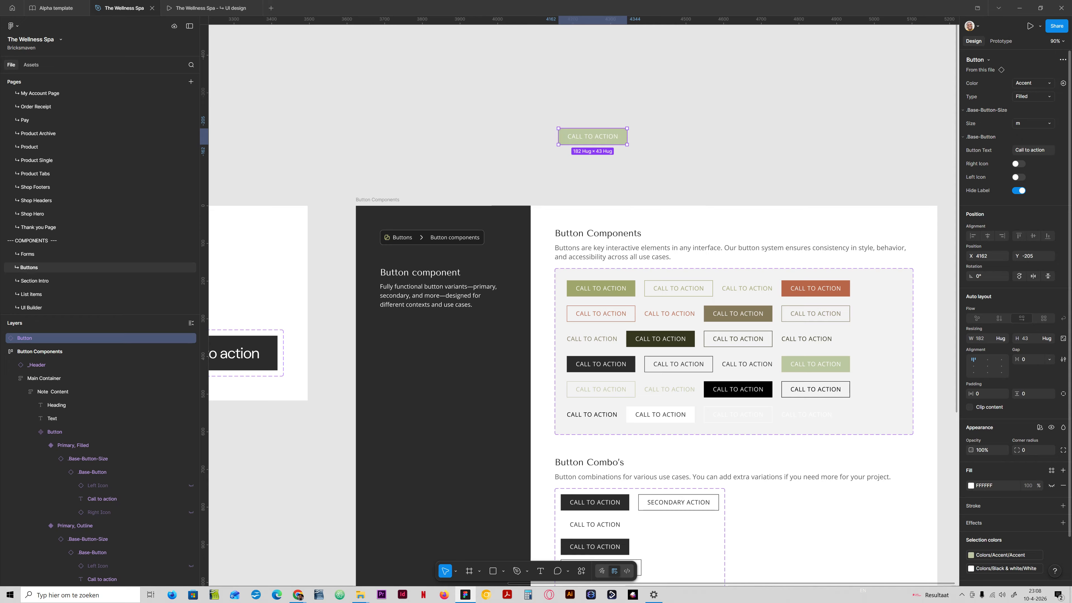
pyautogui.click(1030, 86)
pyautogui.click(1028, 94)
pyautogui.click(1030, 85)
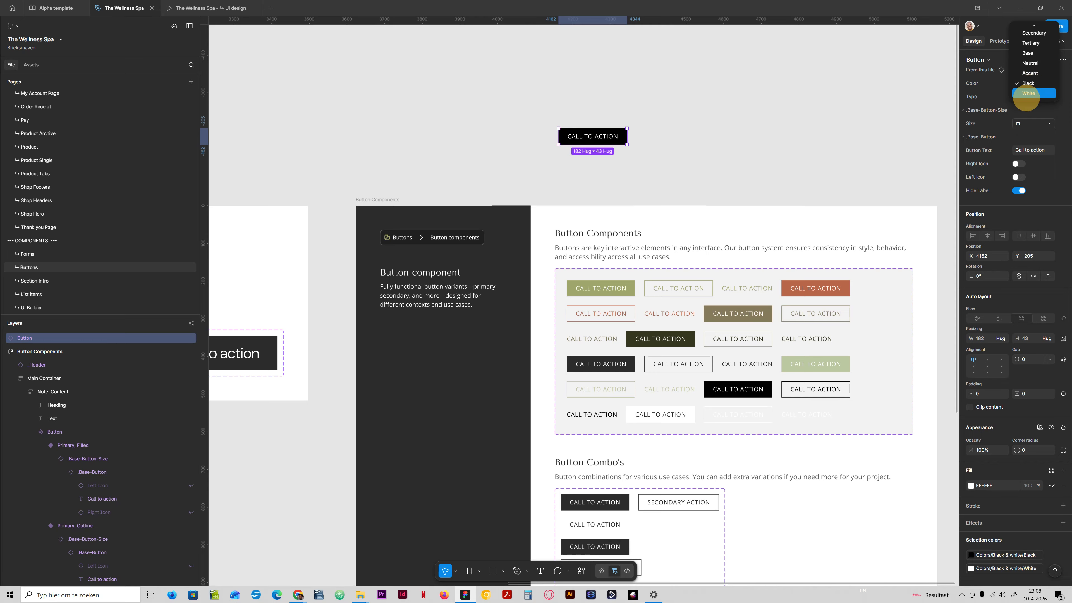
pyautogui.click(1028, 93)
pyautogui.click(1032, 97)
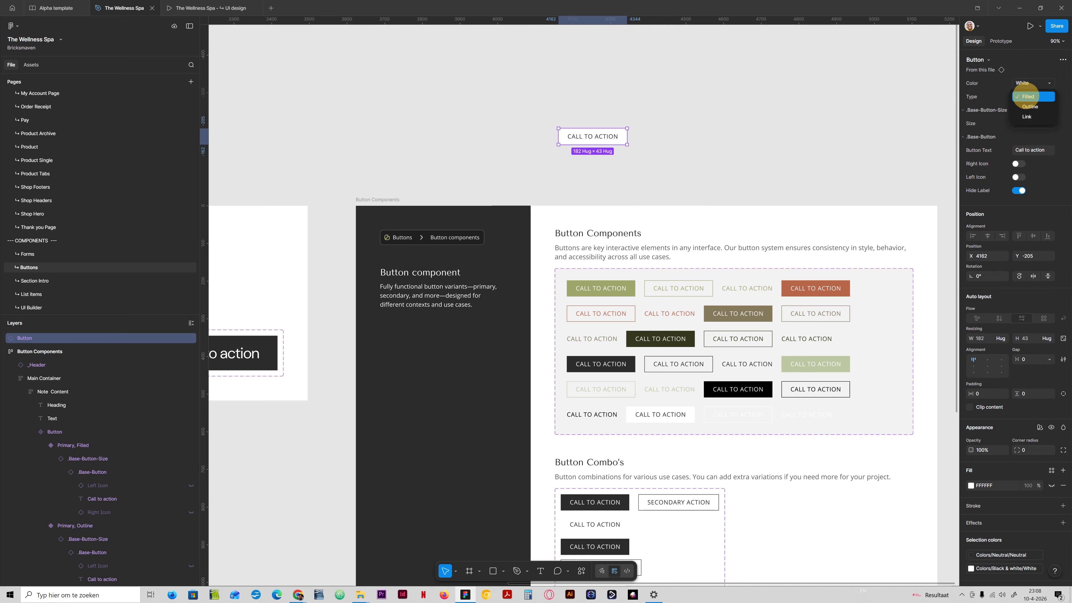
pyautogui.click(1030, 106)
pyautogui.click(1033, 83)
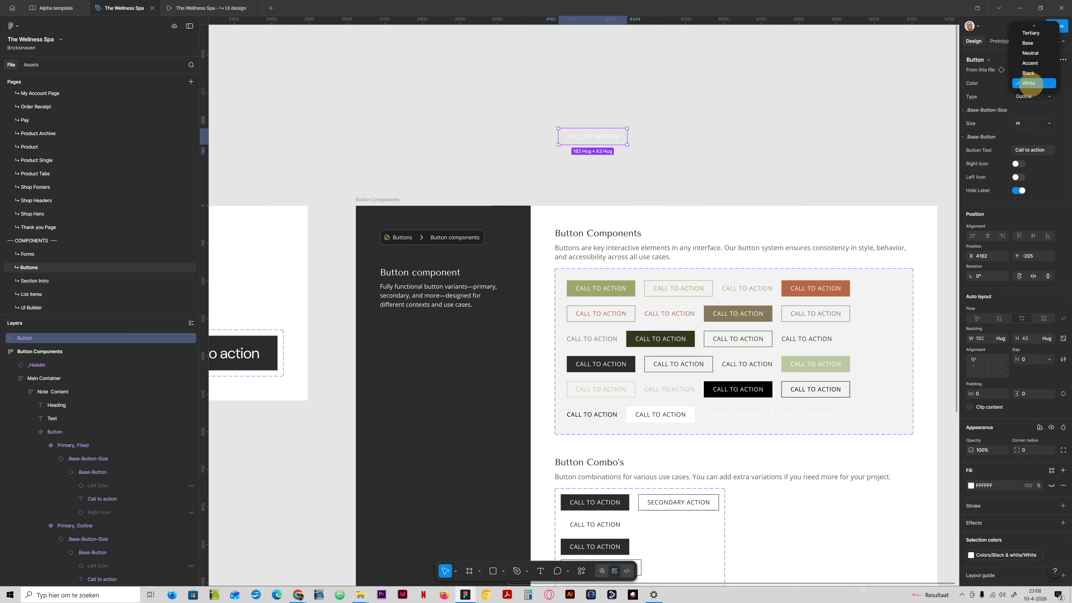
pyautogui.click(1026, 71)
pyautogui.click(1030, 97)
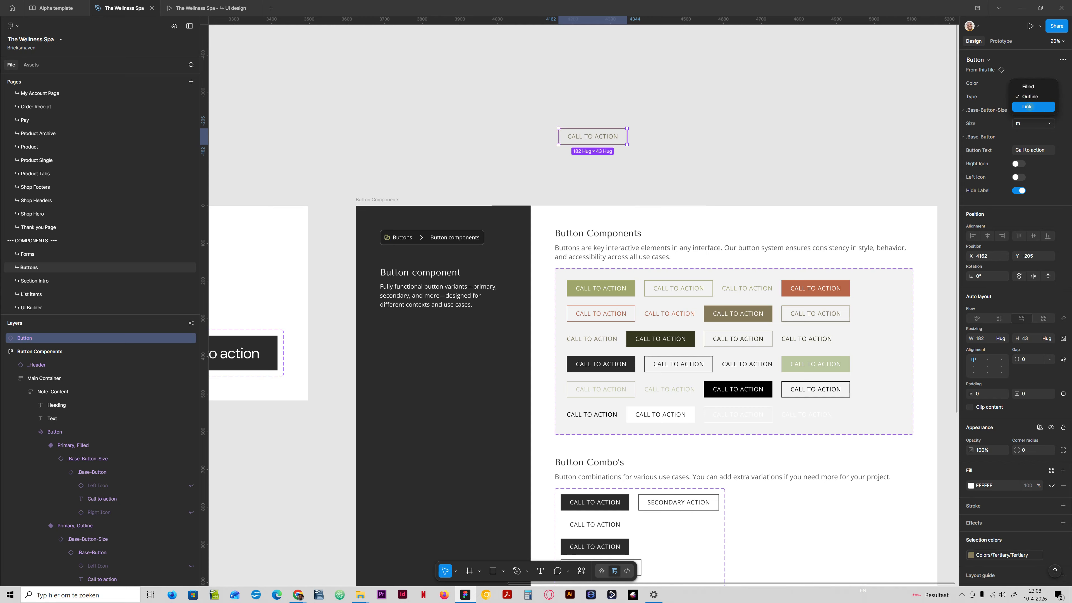
pyautogui.click(1007, 96)
pyautogui.click(1025, 93)
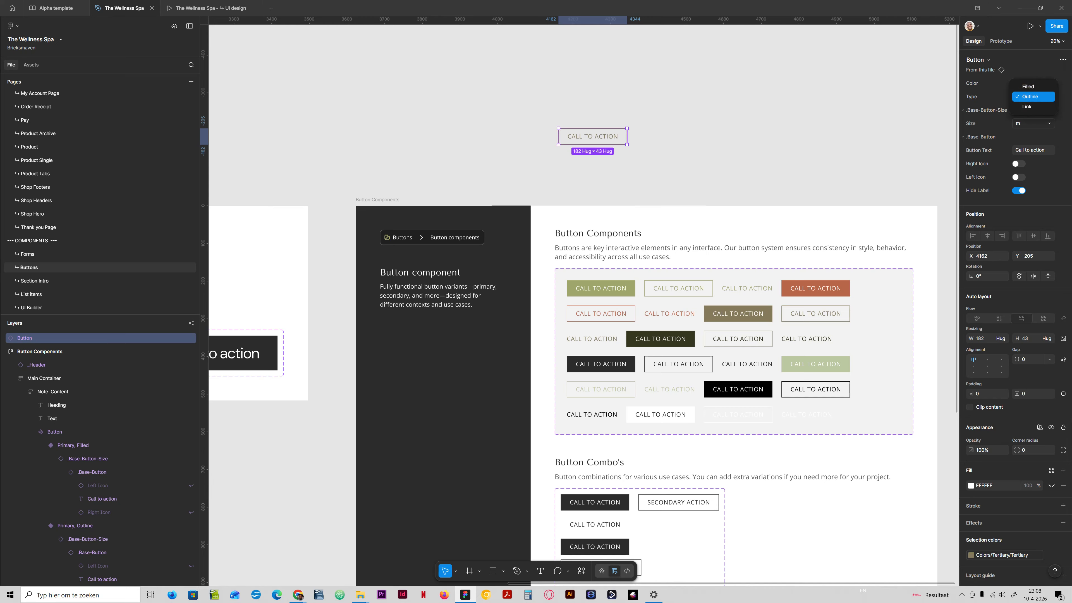
pyautogui.click(1028, 87)
pyautogui.click(1029, 83)
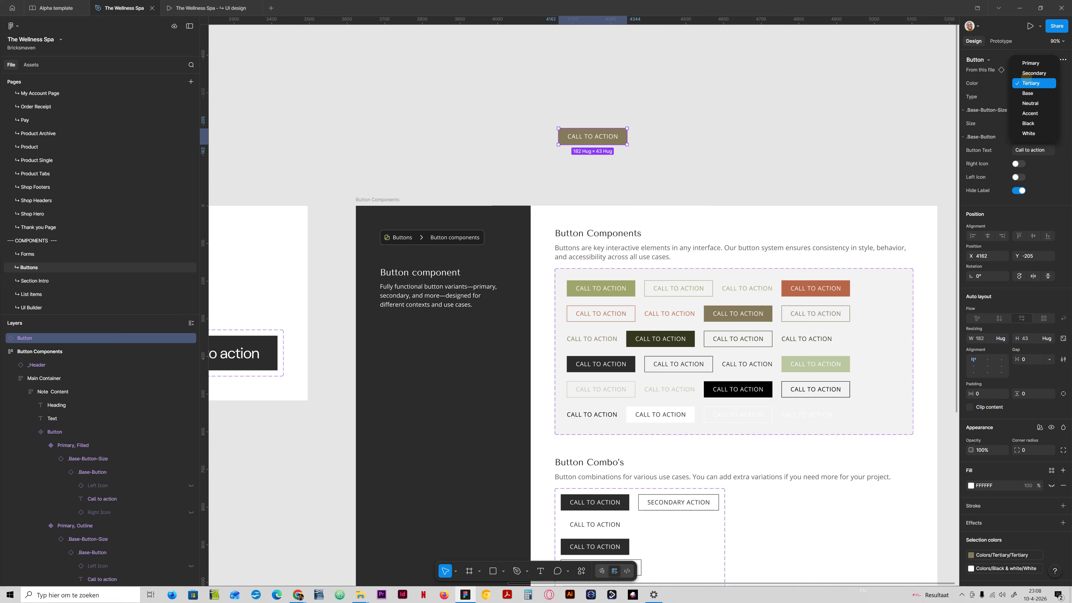
pyautogui.click(1030, 63)
pyautogui.click(1032, 96)
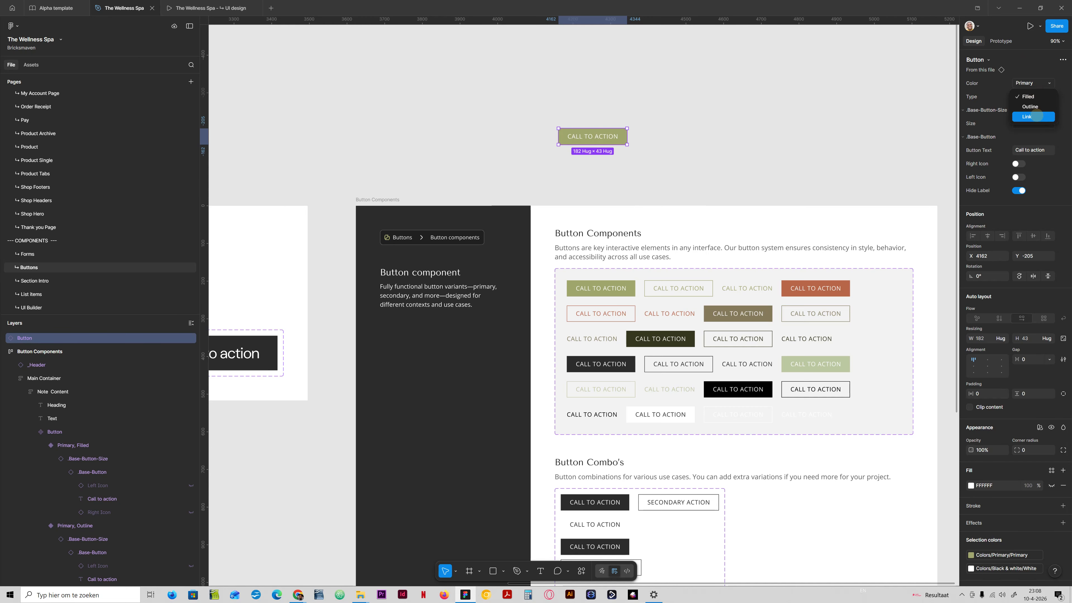
pyautogui.click(1036, 116)
pyautogui.click(1029, 96)
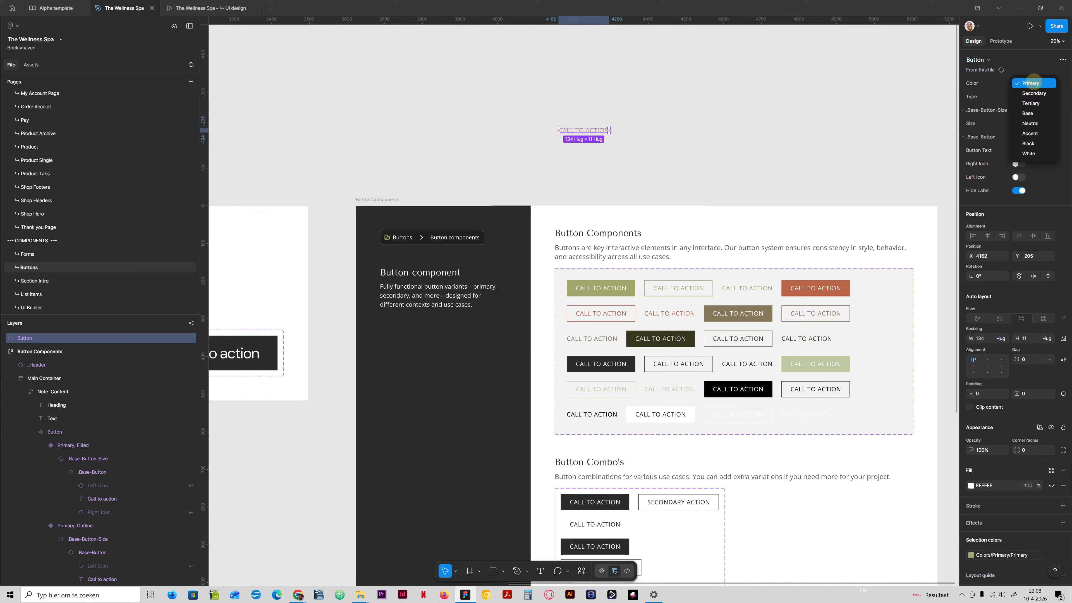
pyautogui.click(1029, 77)
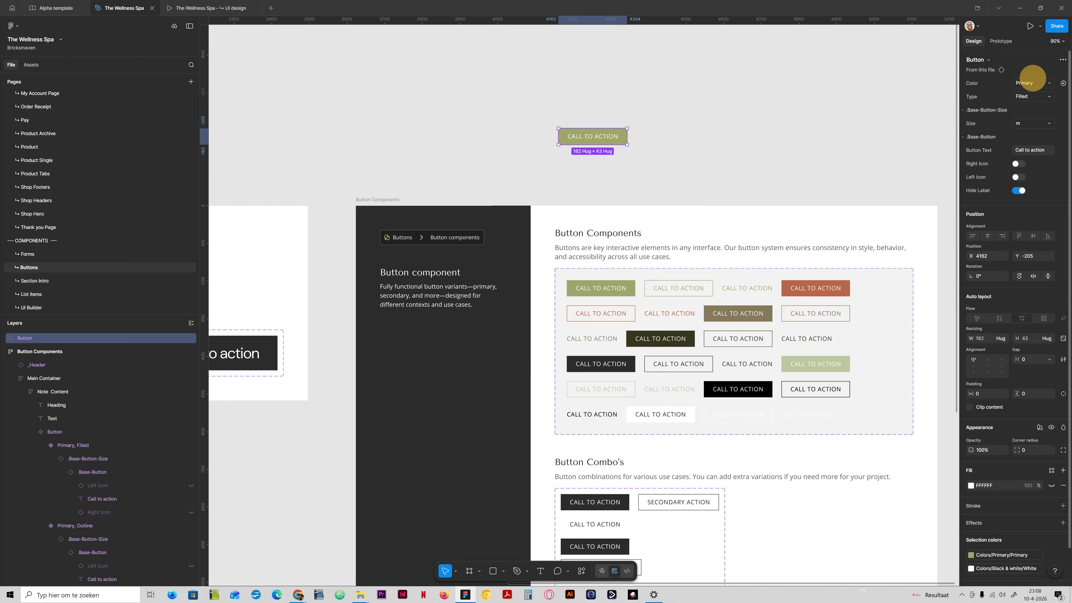
# - Preview the button instance's Size variants from xs to xl, returning to m
pyautogui.click(1036, 122)
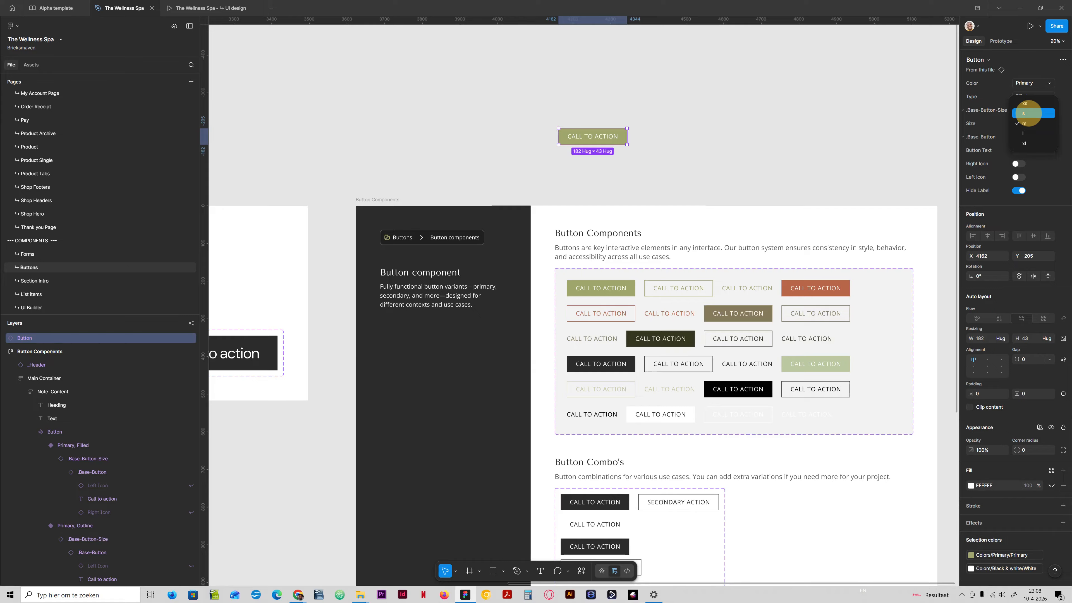
pyautogui.click(1029, 108)
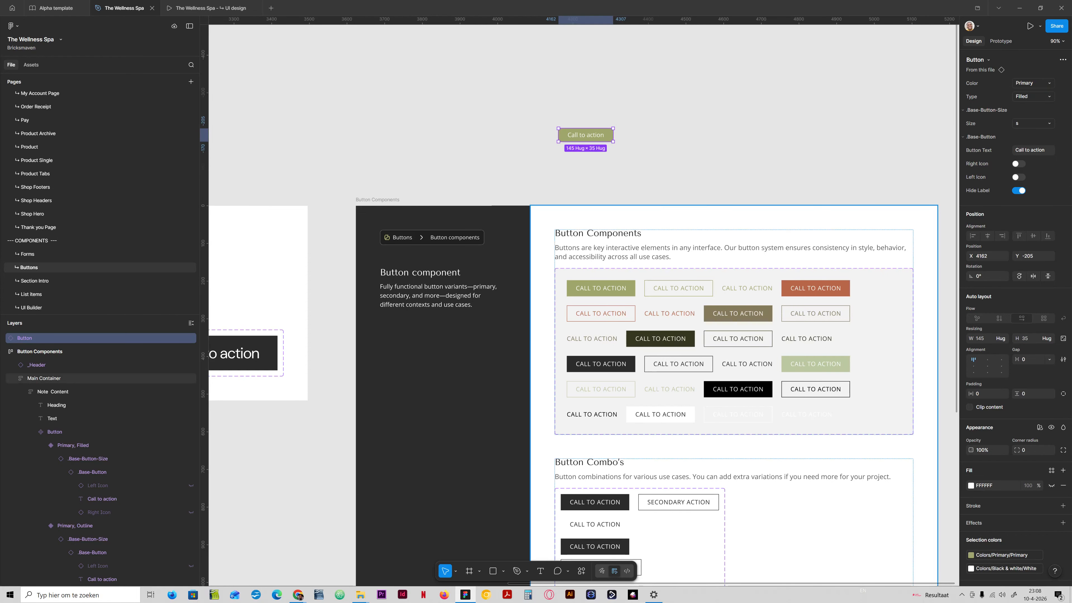
pyautogui.scroll(-7, 564, 394)
pyautogui.scroll(8, 572, 386)
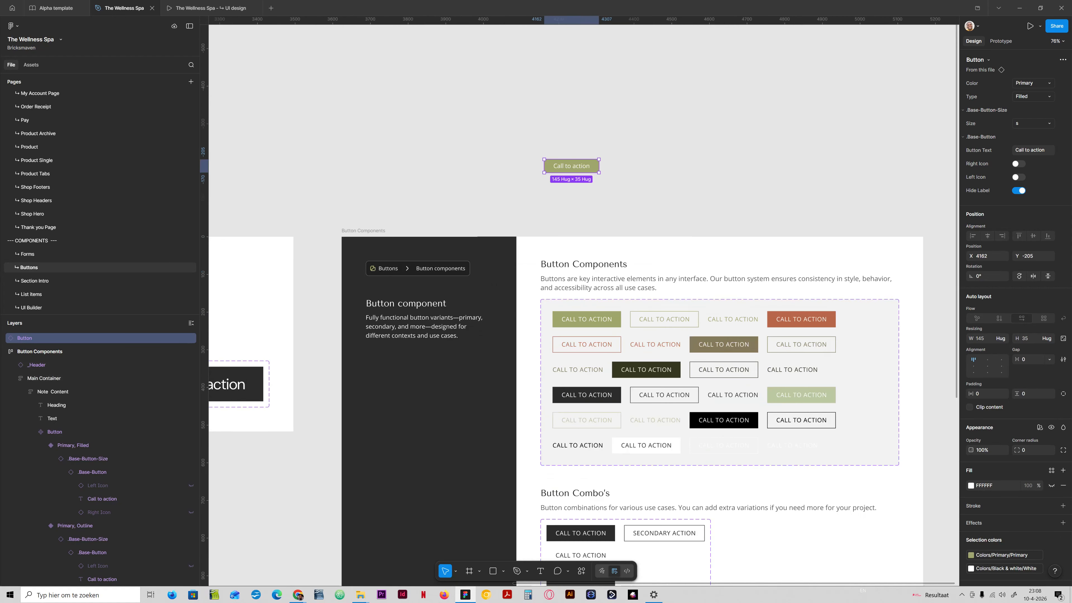
pyautogui.scroll(2, 581, 254)
pyautogui.scroll(-2, 585, 259)
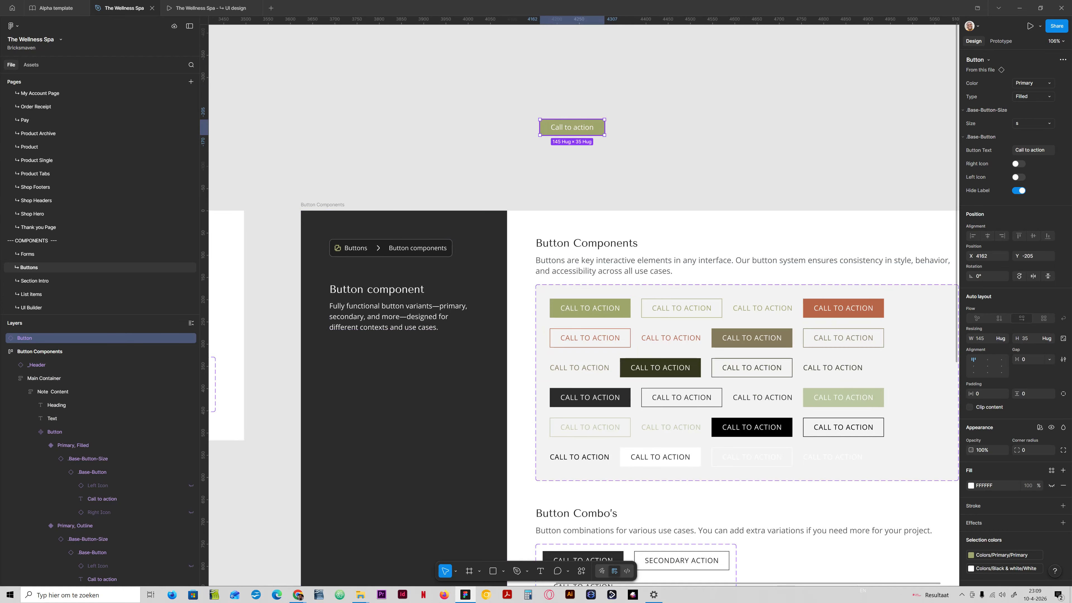
pyautogui.click(1032, 124)
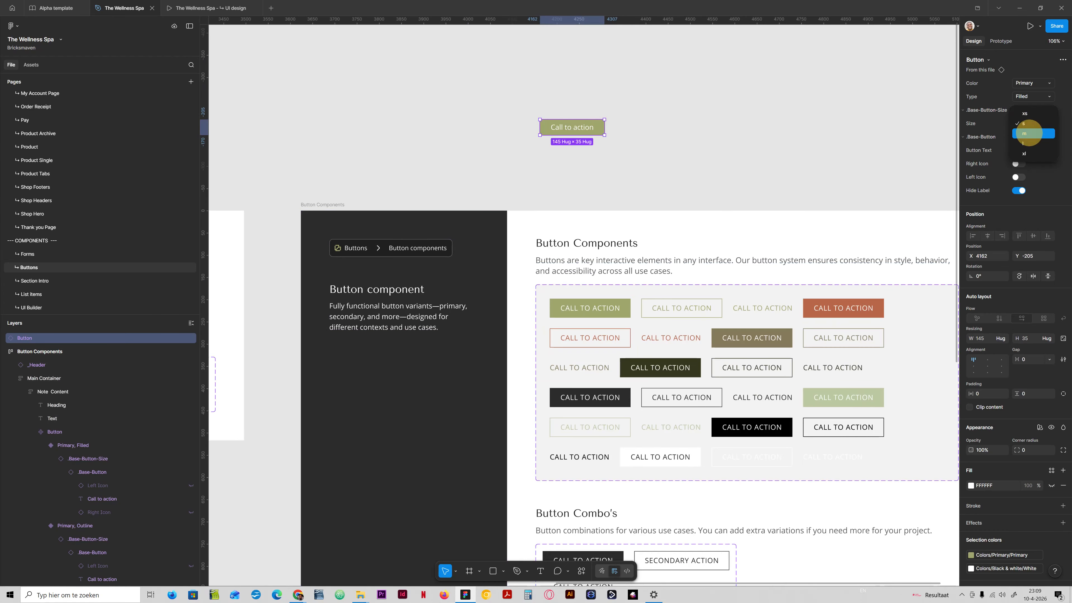
pyautogui.click(1030, 136)
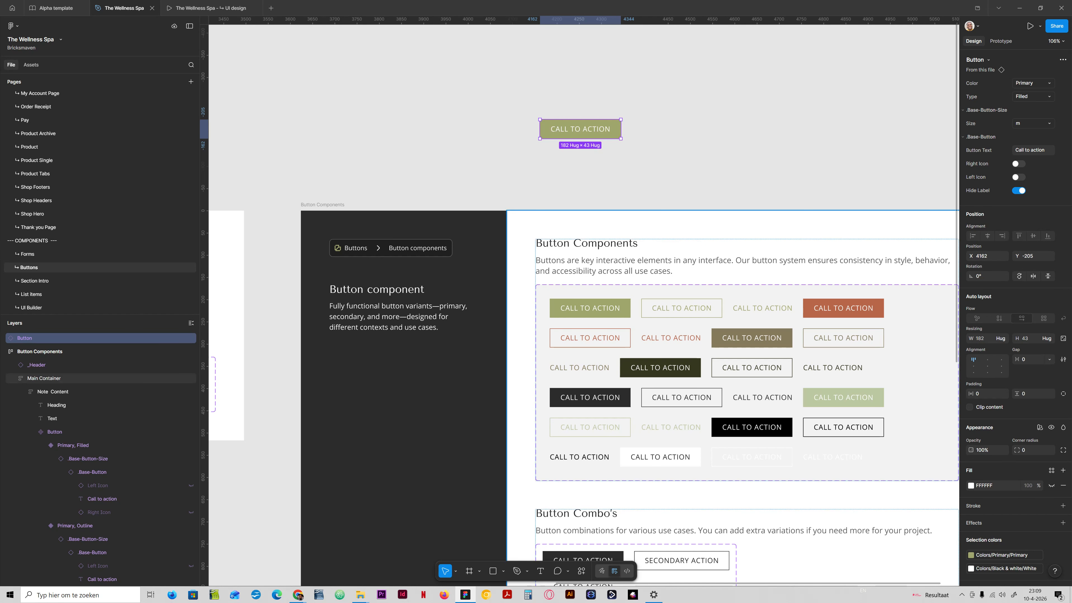
pyautogui.moveTo(569, 195); pyautogui.dragTo(559, 224)
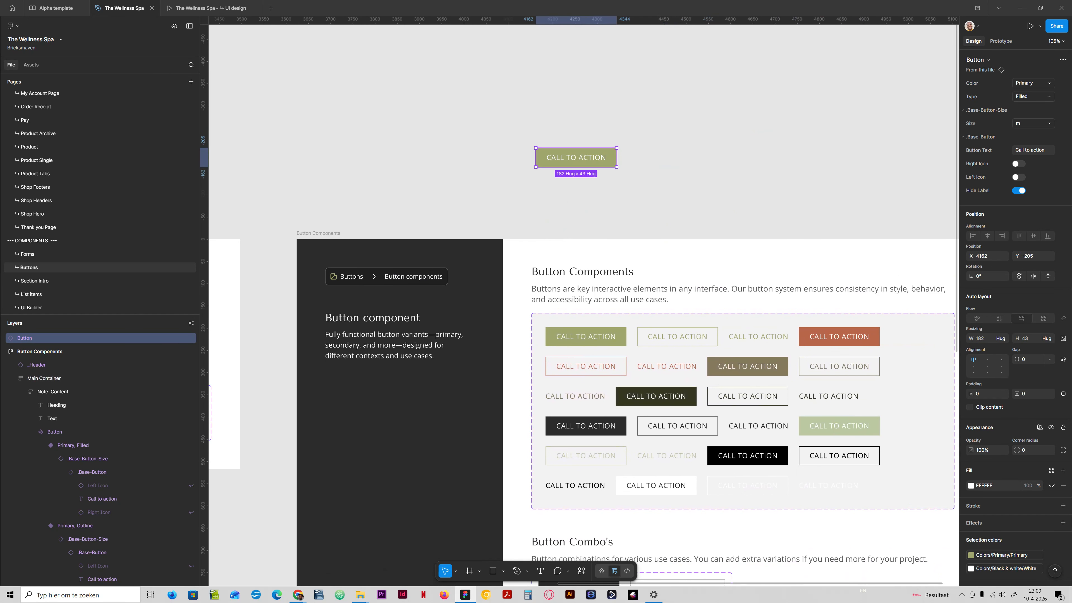
pyautogui.click(1025, 122)
pyautogui.click(1030, 103)
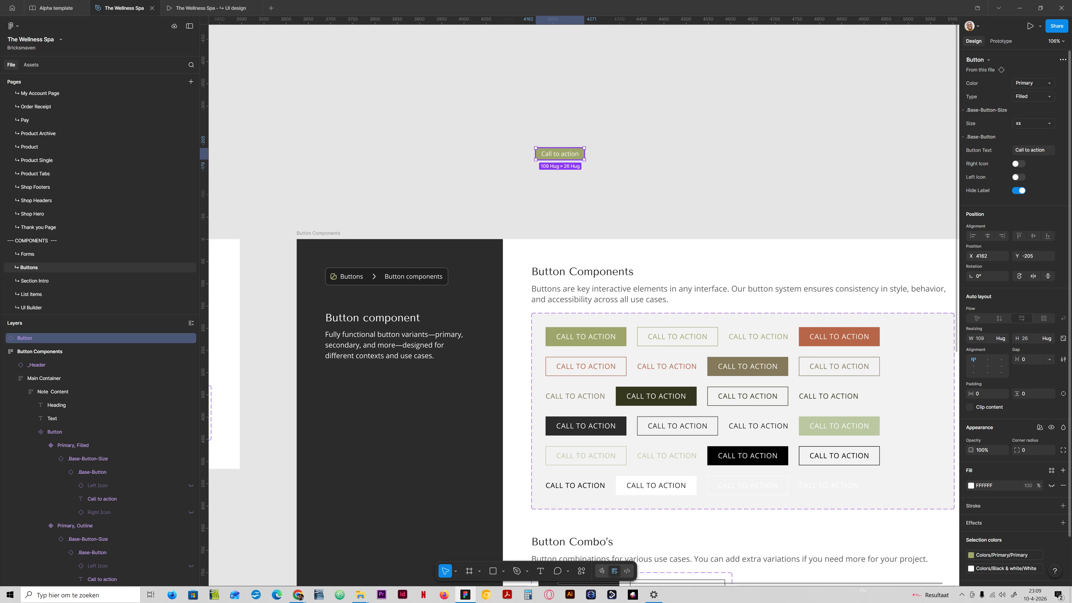
pyautogui.click(1034, 125)
pyautogui.click(1025, 154)
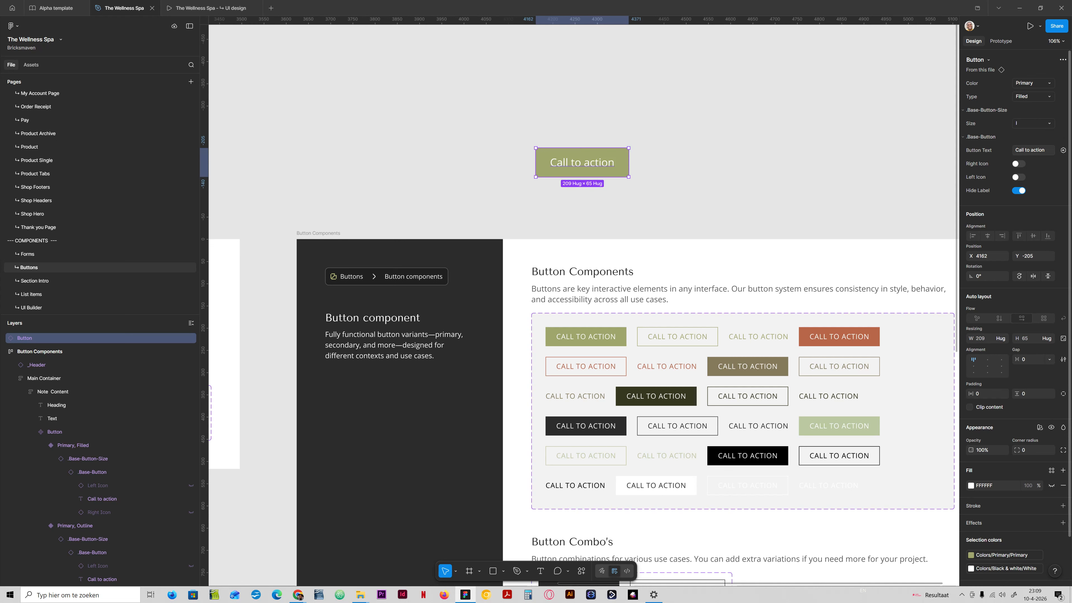
pyautogui.click(1029, 125)
pyautogui.click(1029, 132)
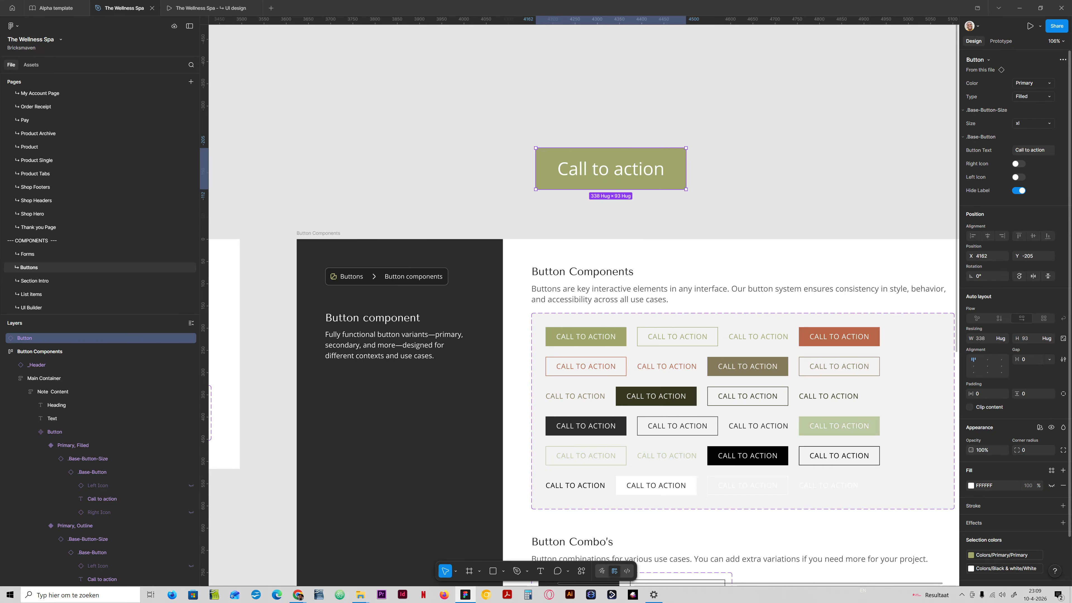
pyautogui.click(1030, 123)
pyautogui.click(1030, 104)
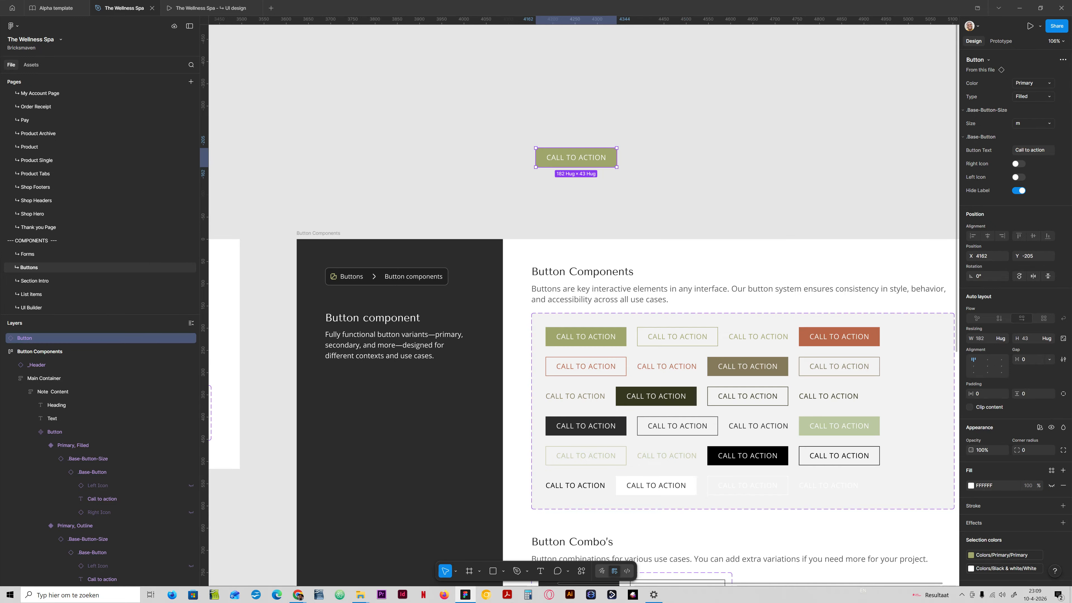
# - Bind the horizontal padding of the m base button in the _Base Button sizes component to the space-l variable
pyautogui.moveTo(777, 212); pyautogui.dragTo(661, 170)
pyautogui.moveTo(405, 294); pyautogui.dragTo(764, 272)
pyautogui.moveTo(481, 273); pyautogui.dragTo(780, 253)
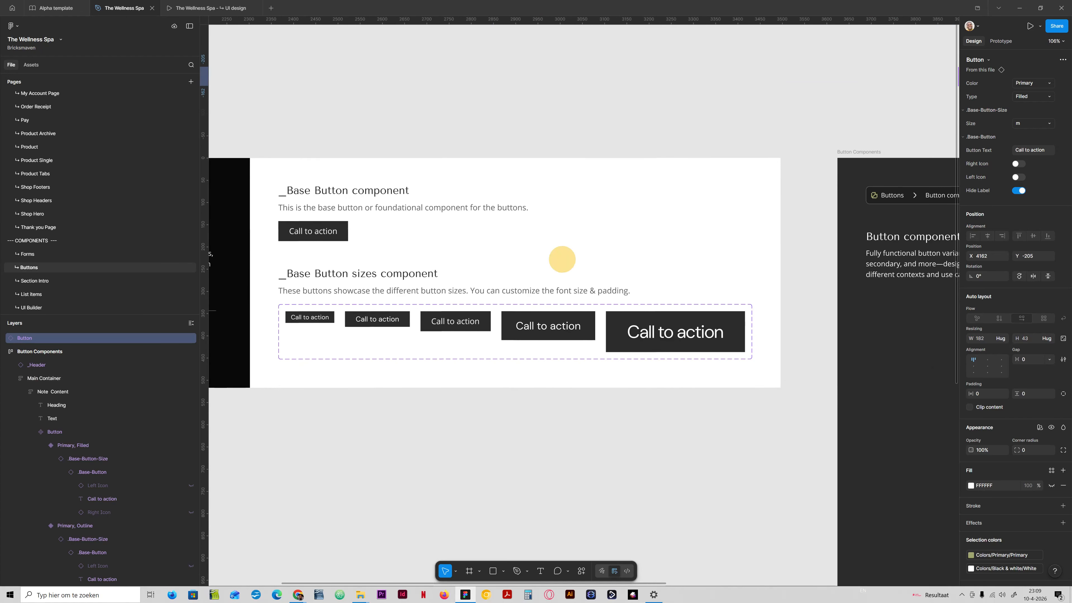
pyautogui.moveTo(563, 259); pyautogui.dragTo(596, 263)
pyautogui.keyDown('ctrl'); pyautogui.click(492, 326); pyautogui.keyUp('ctrl')
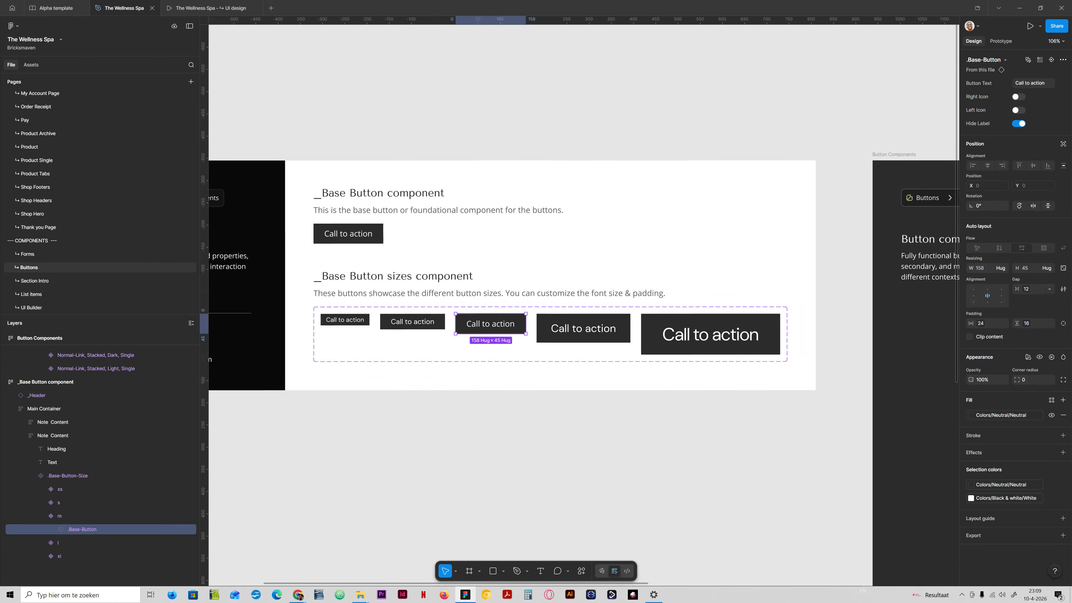
pyautogui.hscroll(3, 802, 312)
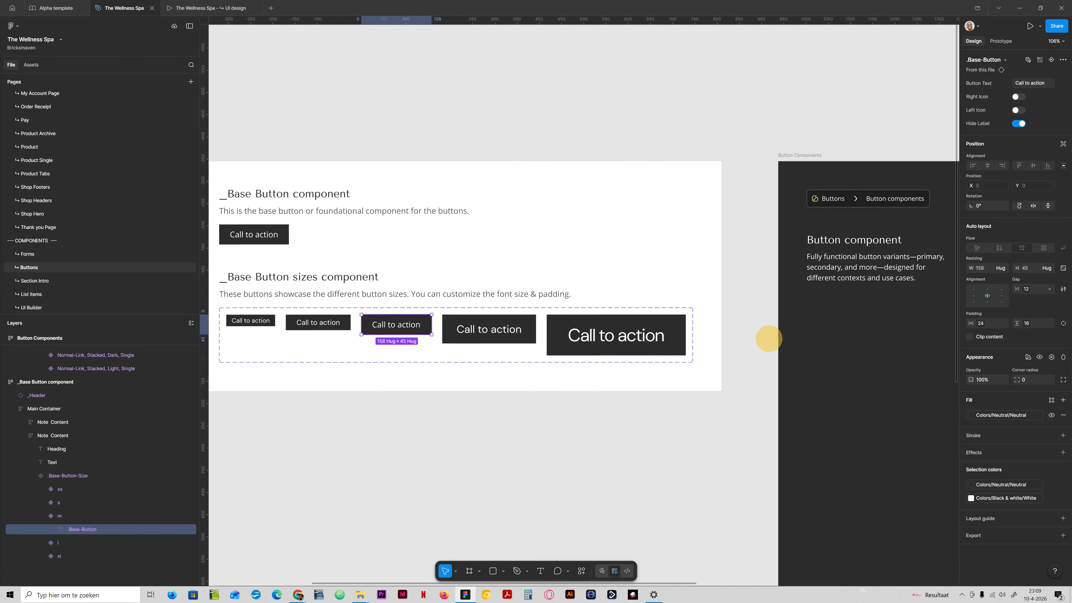
pyautogui.moveTo(769, 339); pyautogui.dragTo(877, 310)
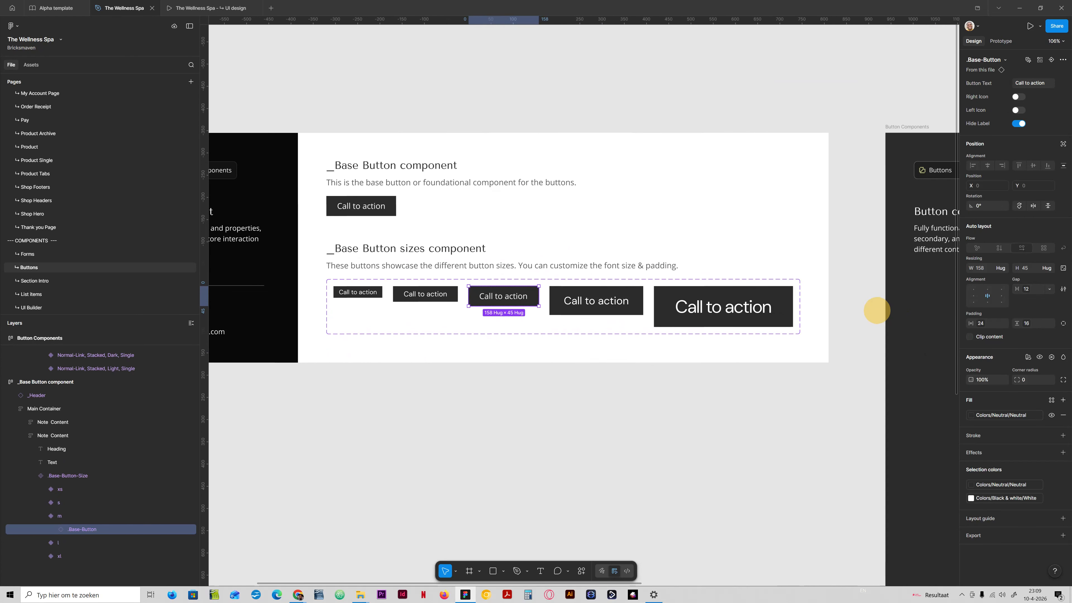
pyautogui.click(982, 323)
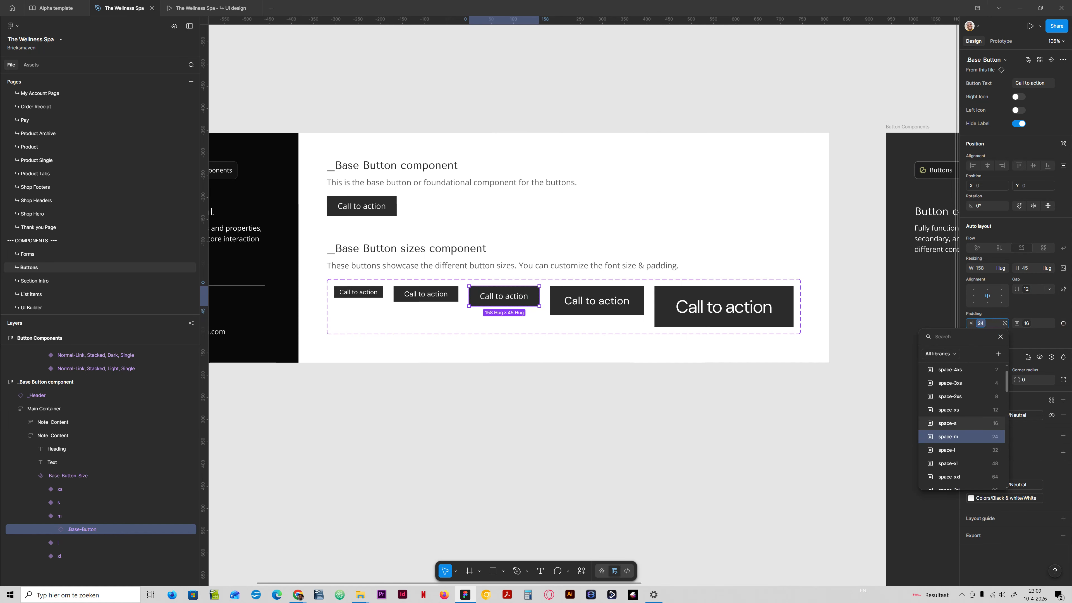
pyautogui.click(954, 450)
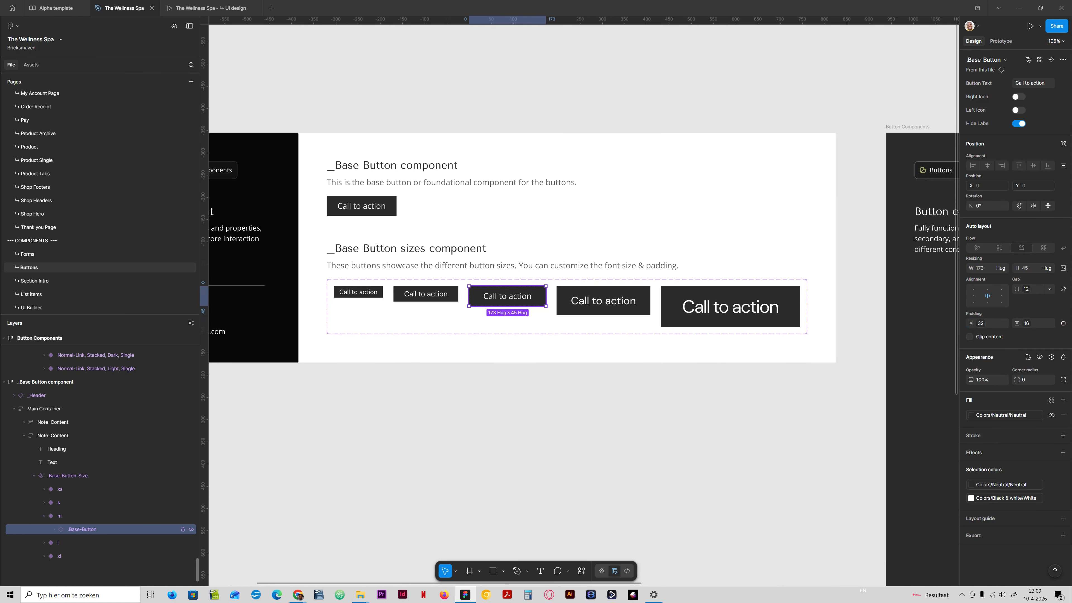
# - Bind the m base button's vertical padding in the _Base Button sizes component to the space-m variable
pyautogui.click(54, 529)
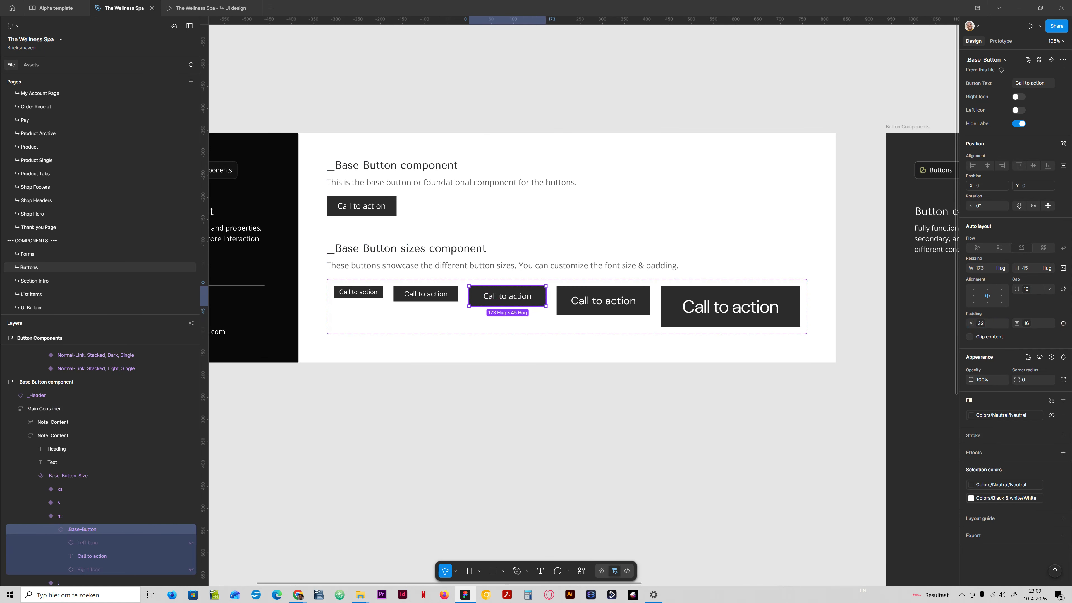
pyautogui.click(1026, 324)
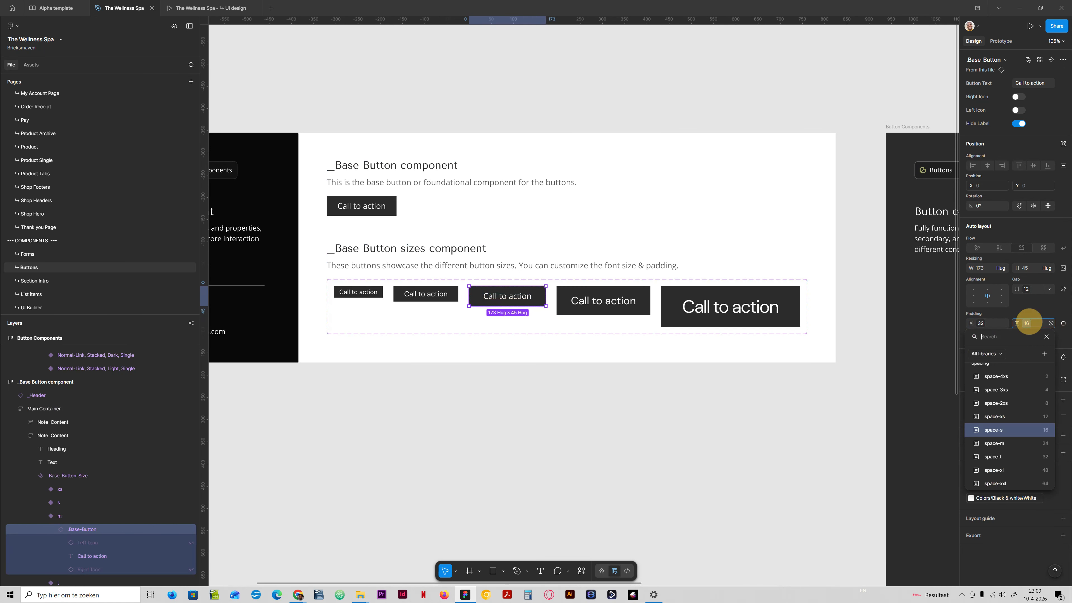
pyautogui.click(1025, 417)
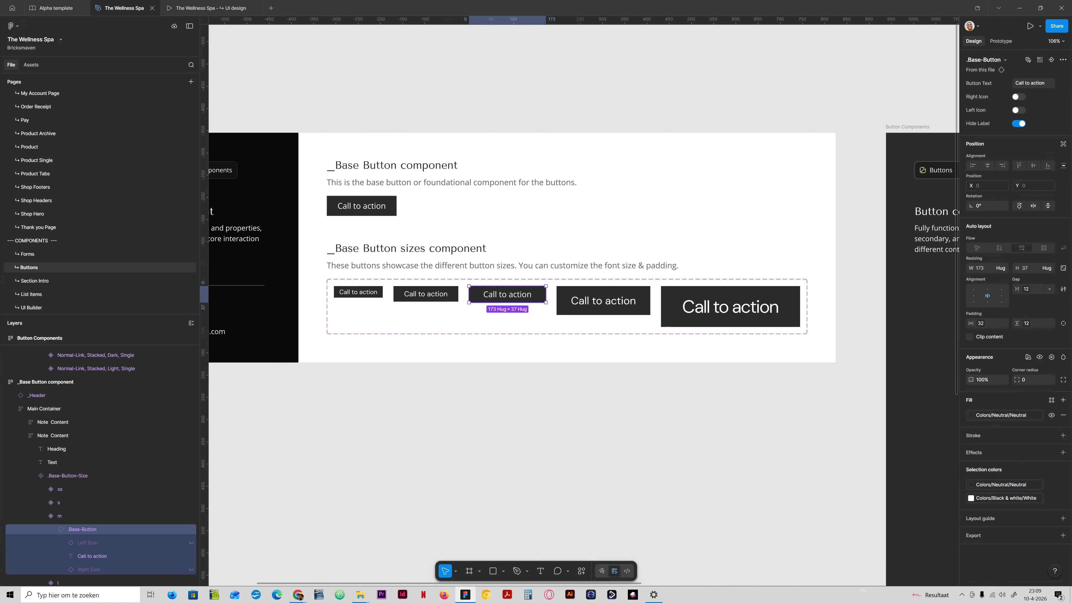
pyautogui.click(1026, 324)
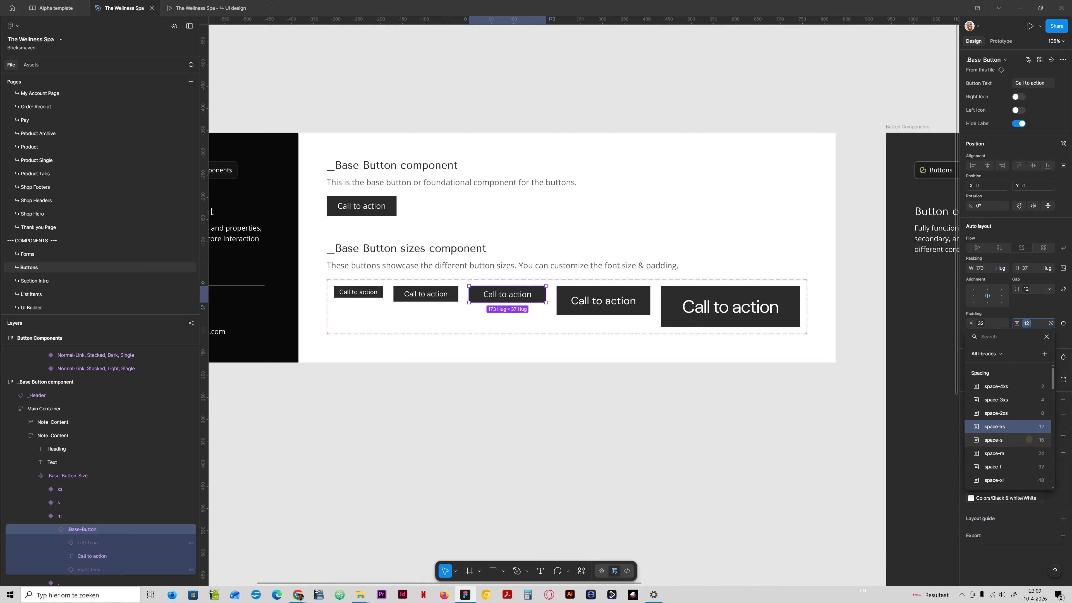
pyautogui.click(1026, 440)
pyautogui.click(981, 323)
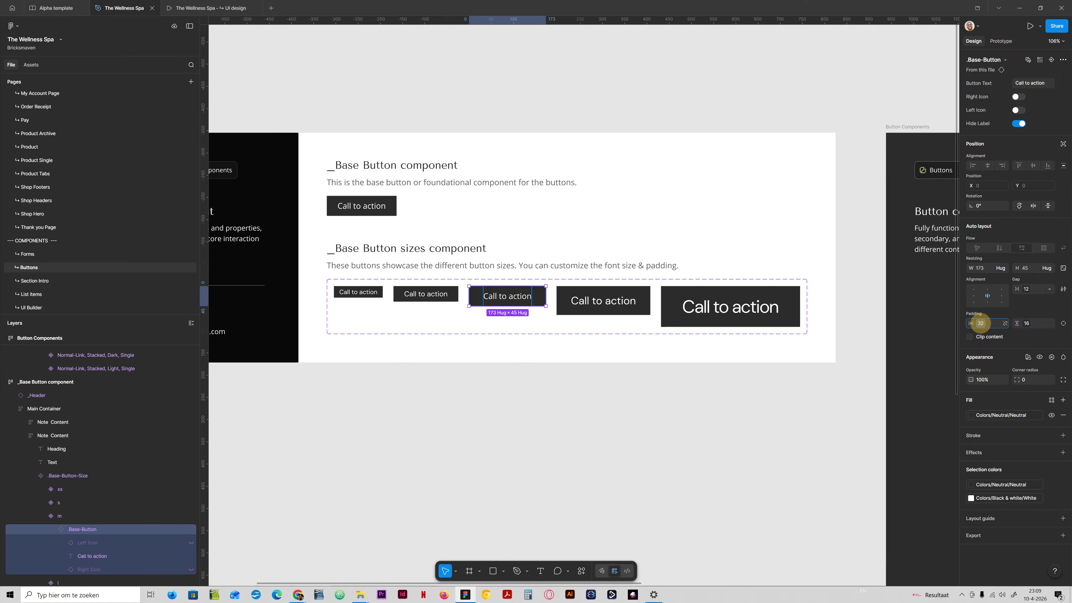
pyautogui.click(970, 450)
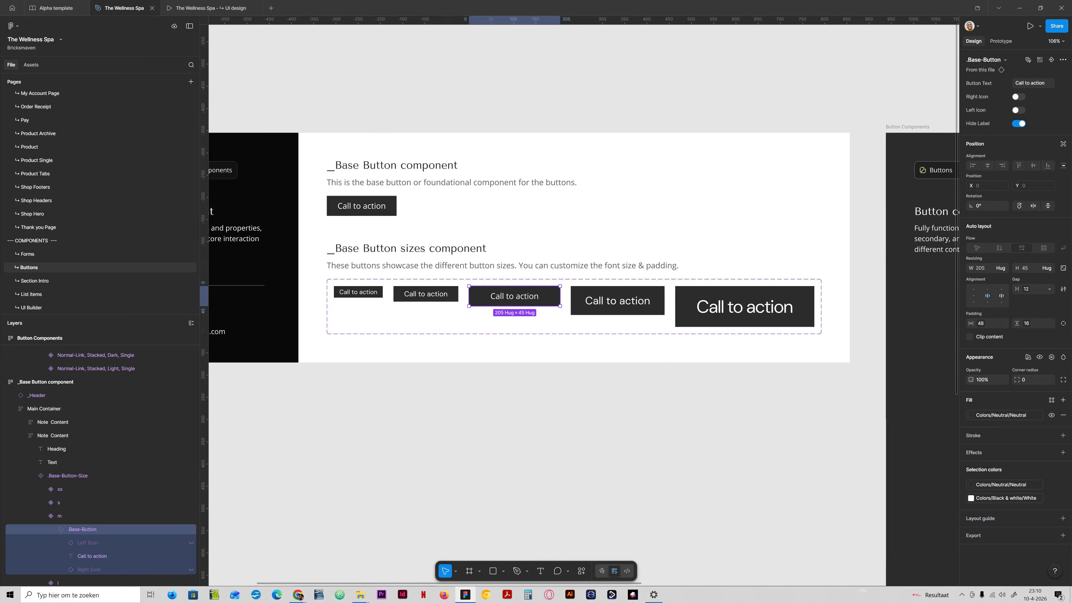
pyautogui.click(981, 323)
pyautogui.click(982, 417)
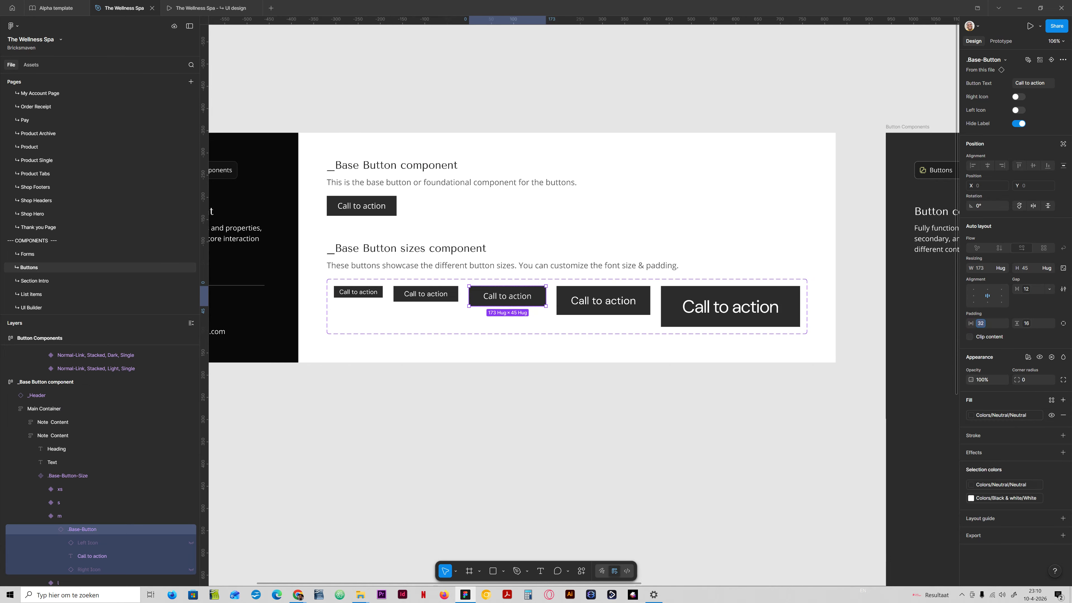
pyautogui.click(1026, 323)
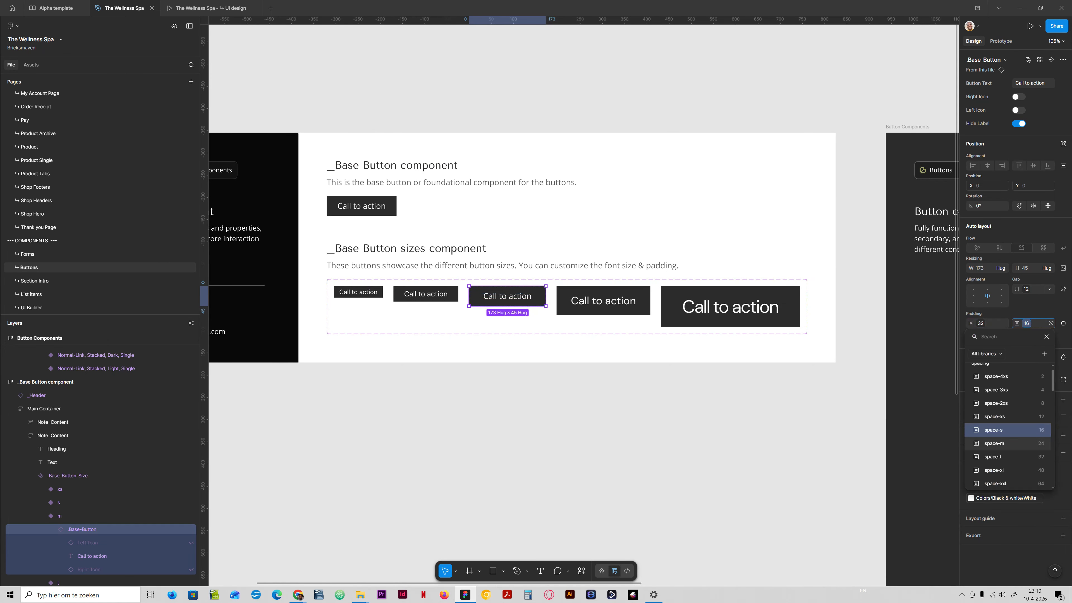
pyautogui.click(1028, 443)
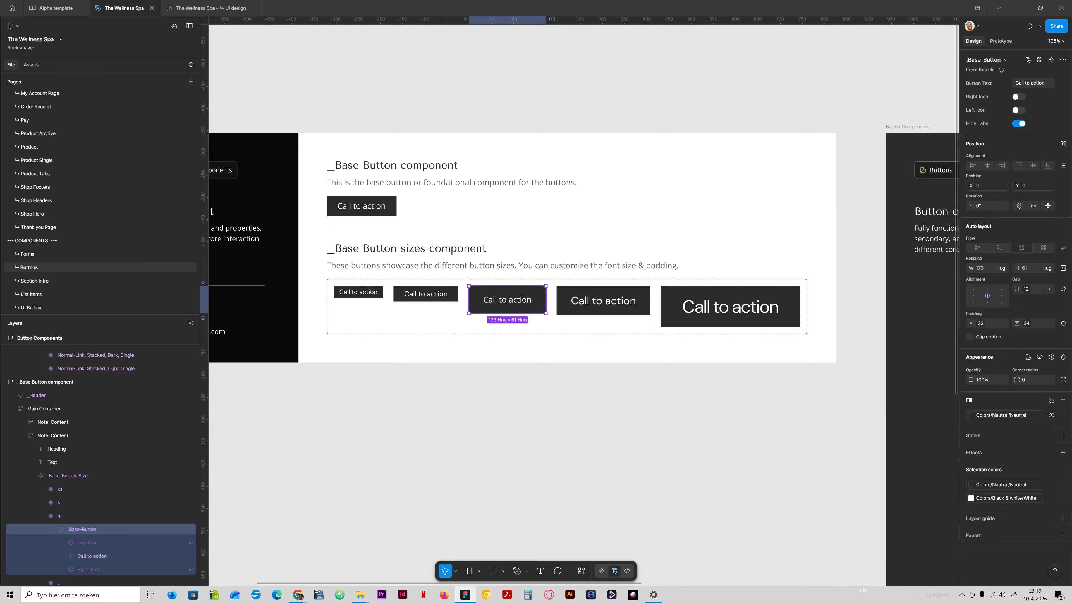
# - Preview the copied Primary, Filled button instance at size l, returning it to m
pyautogui.hscroll(15, 495, 359)
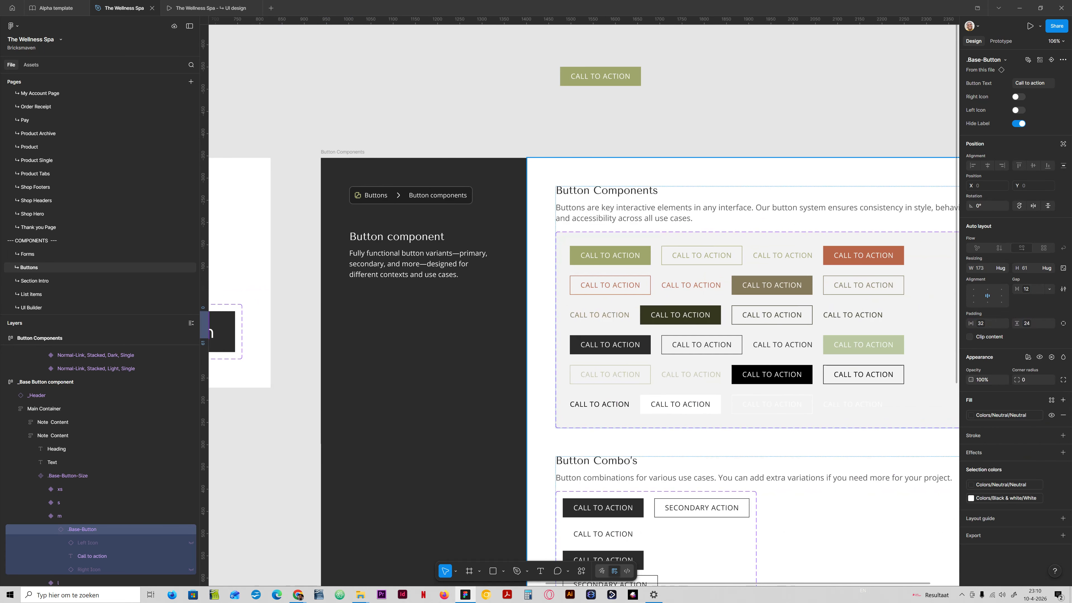
pyautogui.click(663, 146)
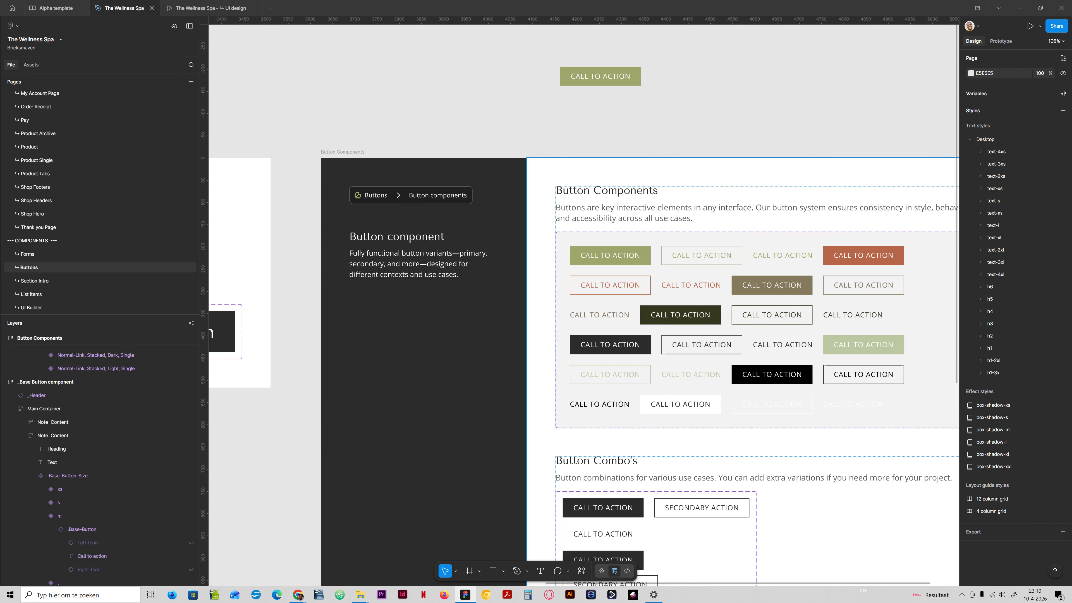
pyautogui.moveTo(443, 314); pyautogui.dragTo(420, 303)
pyautogui.click(616, 251)
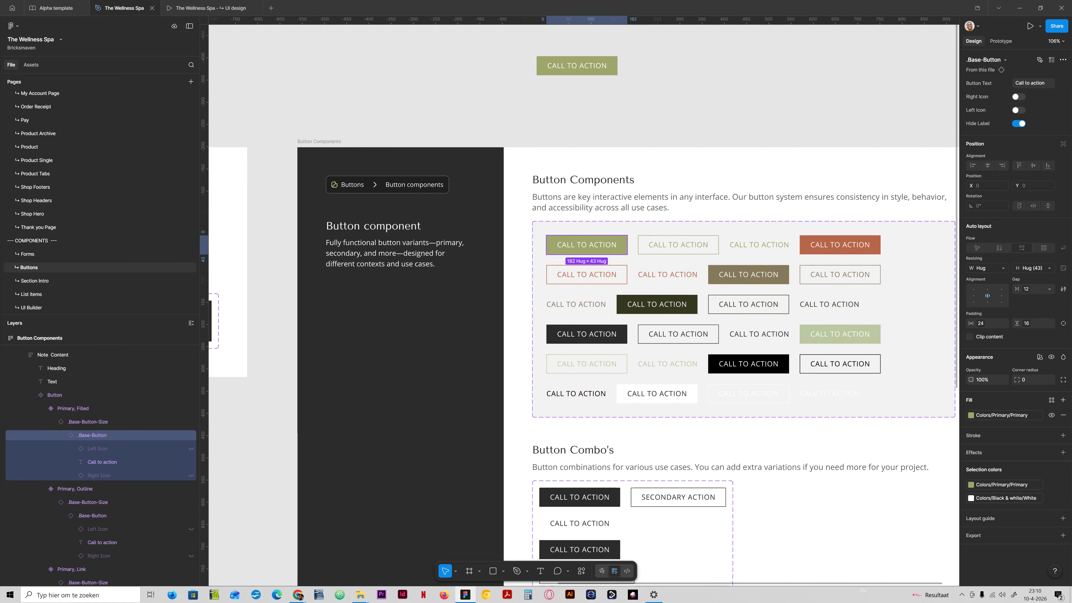
pyautogui.keyDown('ctrl'); pyautogui.click(610, 71); pyautogui.keyUp('ctrl')
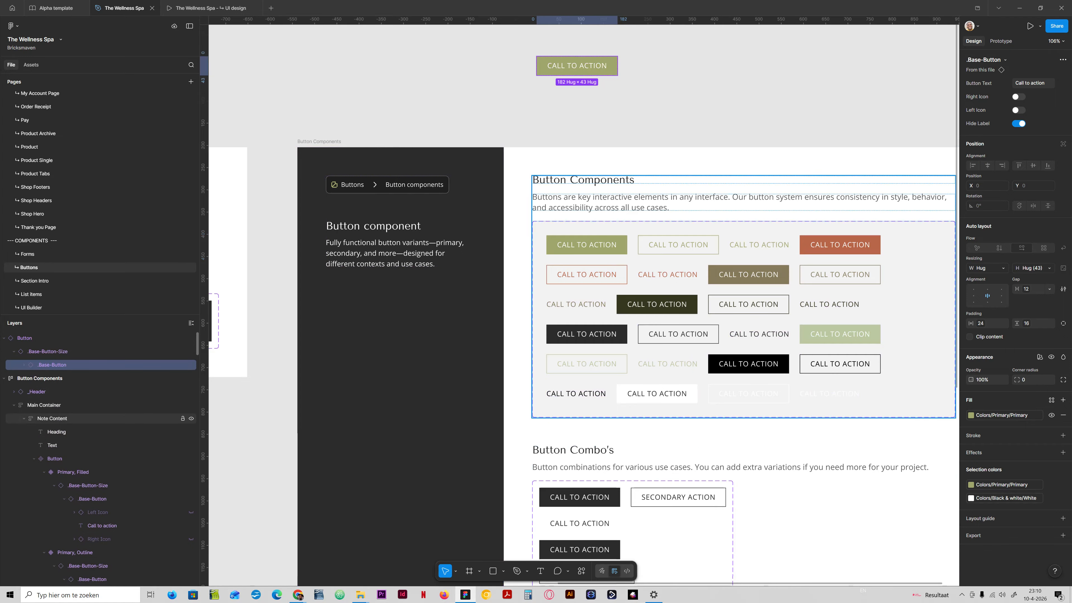
pyautogui.click(25, 338)
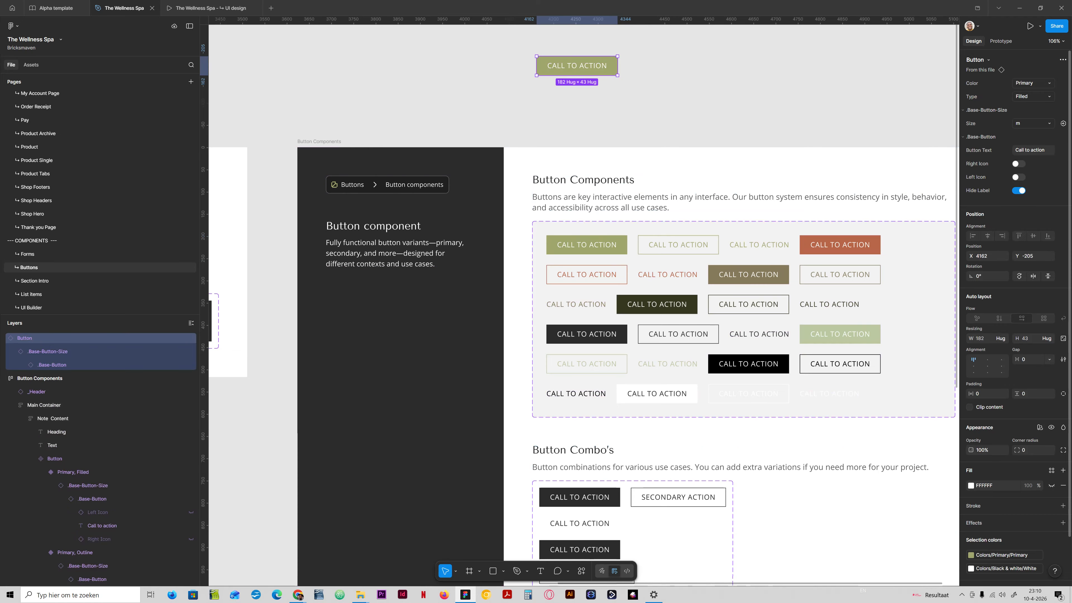
pyautogui.click(1033, 123)
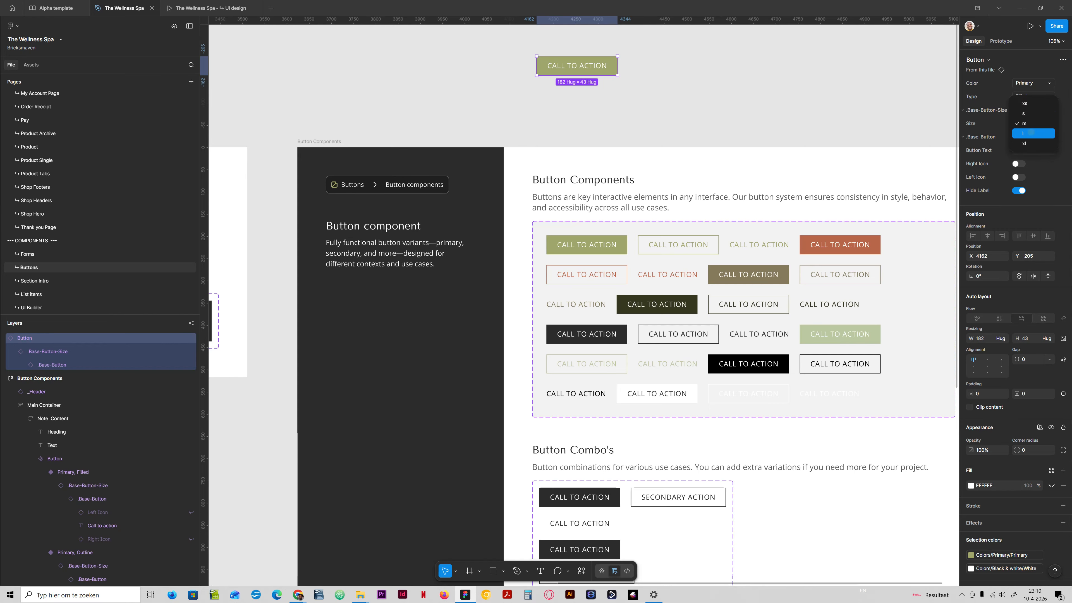
pyautogui.click(1030, 132)
pyautogui.click(1033, 123)
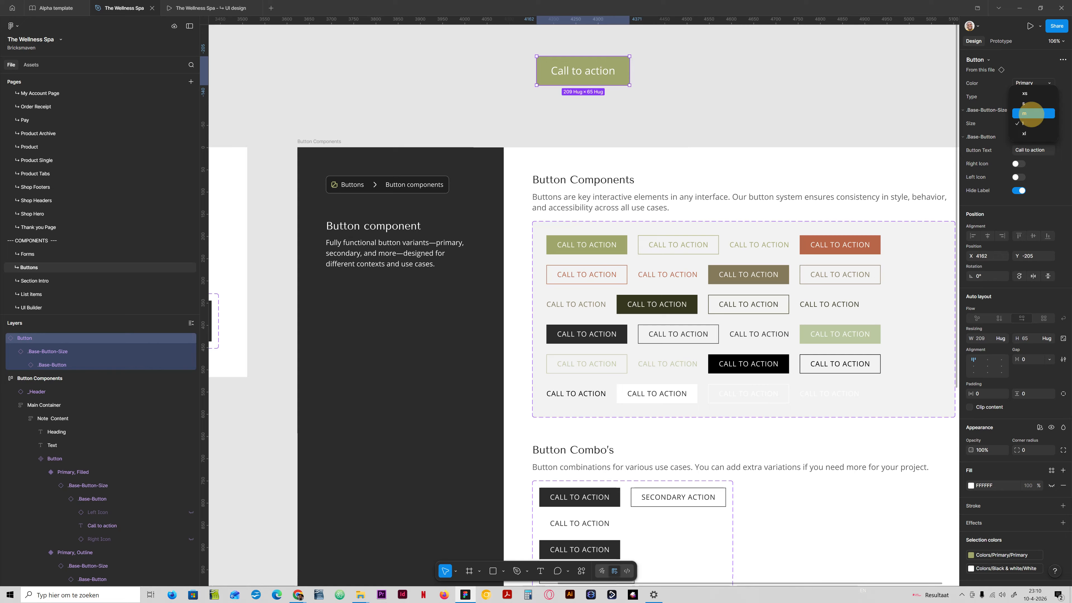
pyautogui.click(1030, 114)
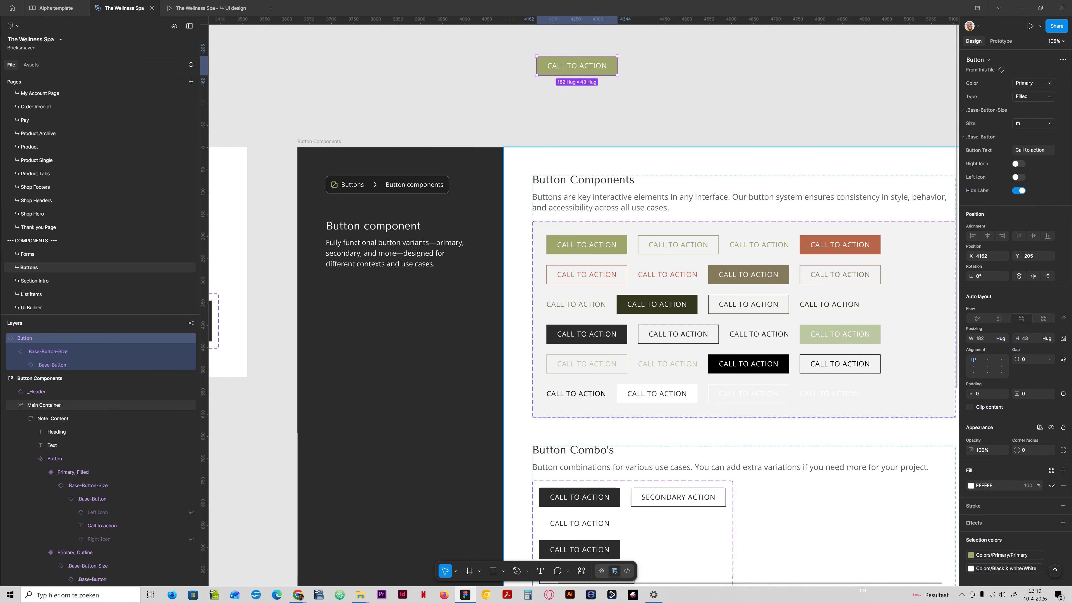
# - Select every base button in the Button Components grid and bind their horizontal padding to space-l and vertical padding to space-m
pyautogui.keyDown('ctrl'); pyautogui.click(622, 250); pyautogui.keyUp('ctrl')
pyautogui.keyDown('ctrl'); pyautogui.keyDown('shift'); pyautogui.click(644, 249); pyautogui.keyUp('shift'); pyautogui.keyUp('ctrl')
pyautogui.keyDown('ctrl'); pyautogui.keyDown('shift'); pyautogui.click(624, 273); pyautogui.keyUp('shift'); pyautogui.keyUp('ctrl')
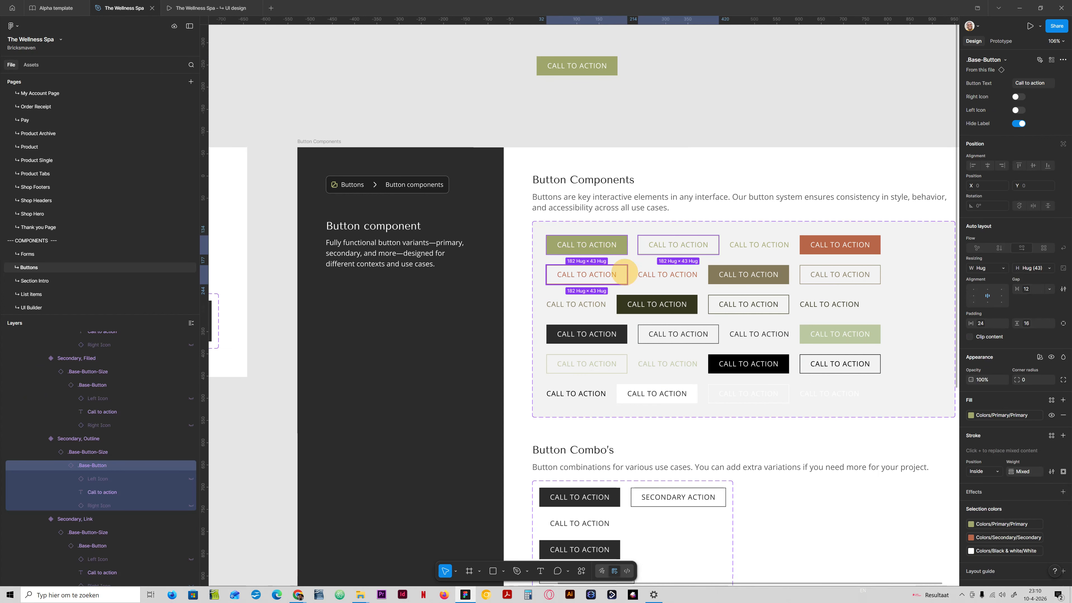
pyautogui.keyDown('ctrl'); pyautogui.keyDown('shift'); pyautogui.click(717, 272); pyautogui.keyUp('shift'); pyautogui.keyUp('ctrl')
pyautogui.keyDown('ctrl'); pyautogui.keyDown('shift'); pyautogui.click(806, 252); pyautogui.keyUp('shift'); pyautogui.keyUp('ctrl')
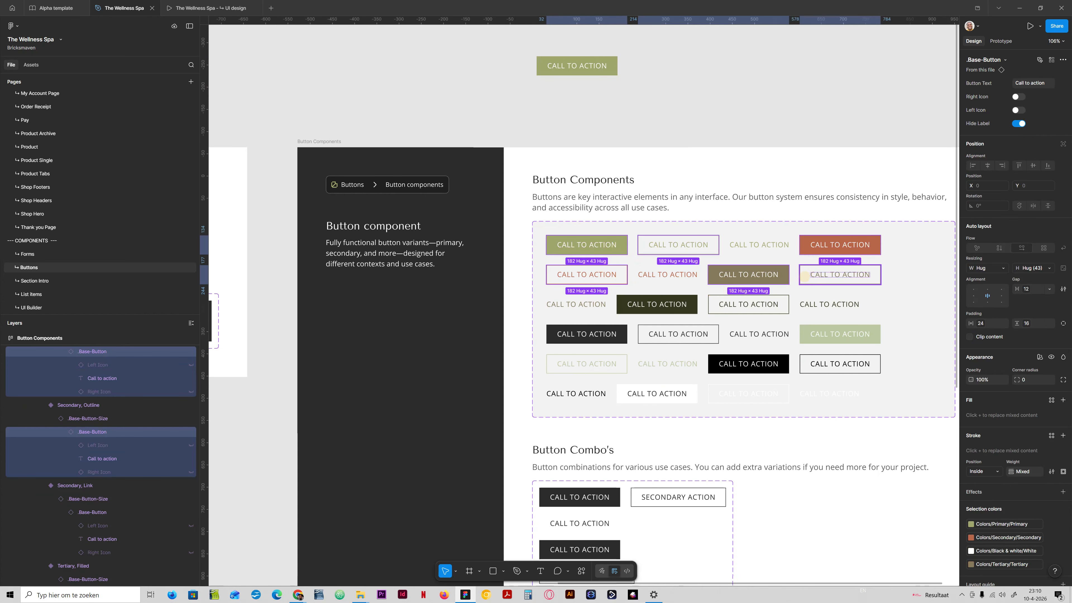
pyautogui.keyDown('ctrl'); pyautogui.keyDown('shift'); pyautogui.click(805, 275); pyautogui.keyUp('shift'); pyautogui.keyUp('ctrl')
pyautogui.keyDown('ctrl'); pyautogui.keyDown('shift'); pyautogui.click(777, 304); pyautogui.keyUp('shift'); pyautogui.keyUp('ctrl')
pyautogui.keyDown('ctrl'); pyautogui.keyDown('shift'); pyautogui.click(675, 304); pyautogui.keyUp('shift'); pyautogui.keyUp('ctrl')
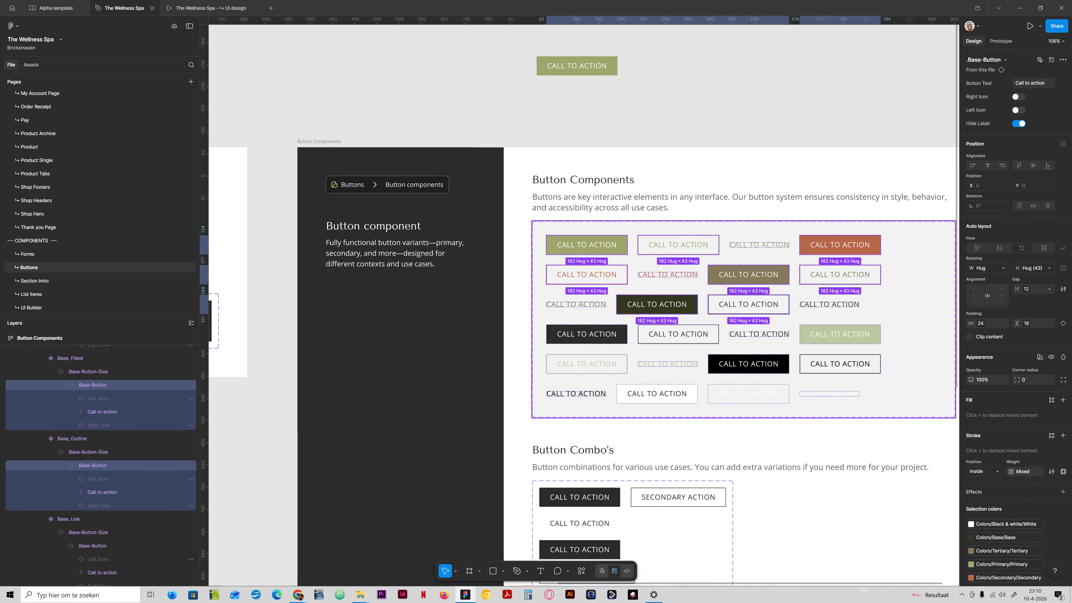
pyautogui.keyDown('ctrl'); pyautogui.keyDown('shift'); pyautogui.click(599, 336); pyautogui.keyUp('shift'); pyautogui.keyUp('ctrl')
pyautogui.keyDown('ctrl'); pyautogui.keyDown('shift'); pyautogui.click(671, 336); pyautogui.keyUp('shift'); pyautogui.keyUp('ctrl')
pyautogui.keyDown('ctrl'); pyautogui.keyDown('shift'); pyautogui.click(828, 338); pyautogui.keyUp('shift'); pyautogui.keyUp('ctrl')
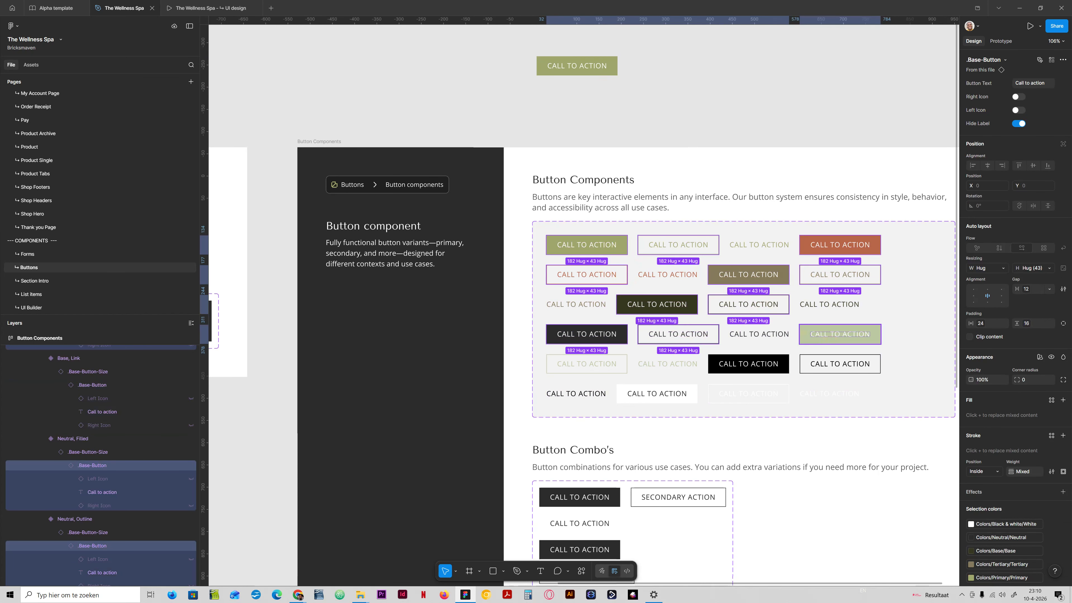
pyautogui.keyDown('ctrl'); pyautogui.keyDown('shift'); pyautogui.click(760, 363); pyautogui.keyUp('shift'); pyautogui.keyUp('ctrl')
pyautogui.keyDown('ctrl'); pyautogui.keyDown('shift'); pyautogui.click(612, 364); pyautogui.keyUp('shift'); pyautogui.keyUp('ctrl')
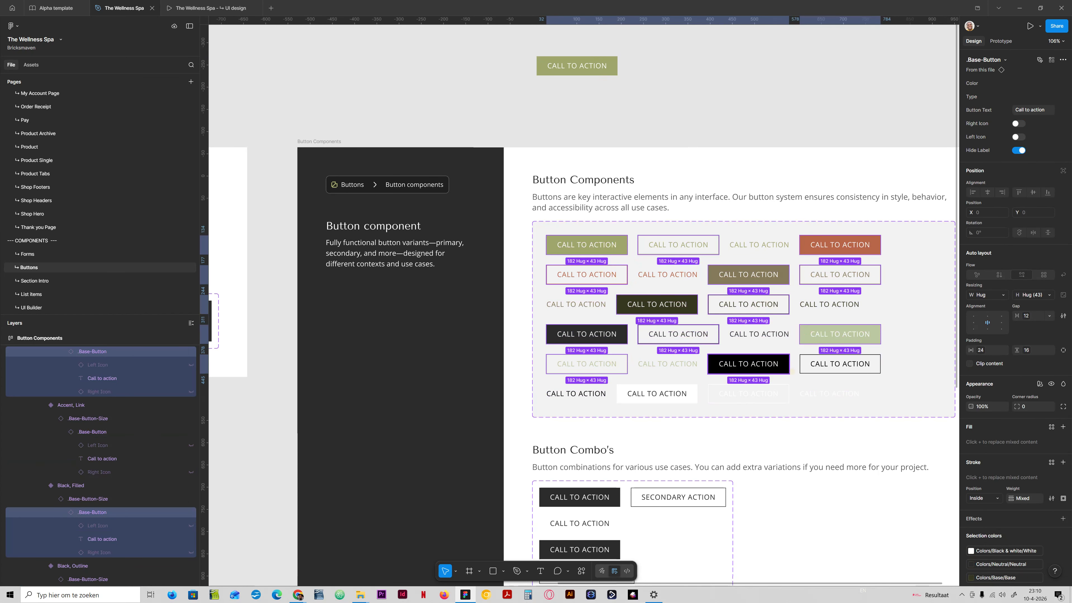
pyautogui.keyDown('ctrl'); pyautogui.keyDown('shift'); pyautogui.click(658, 390); pyautogui.keyUp('shift'); pyautogui.keyUp('ctrl')
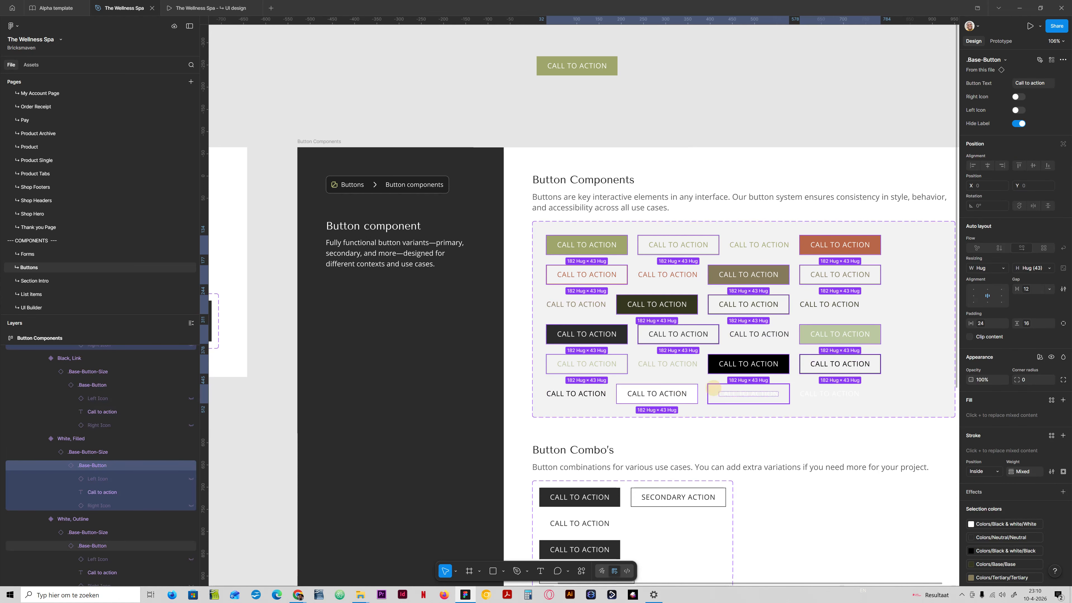
pyautogui.keyDown('ctrl'); pyautogui.keyDown('shift'); pyautogui.click(713, 387); pyautogui.keyUp('shift'); pyautogui.keyUp('ctrl')
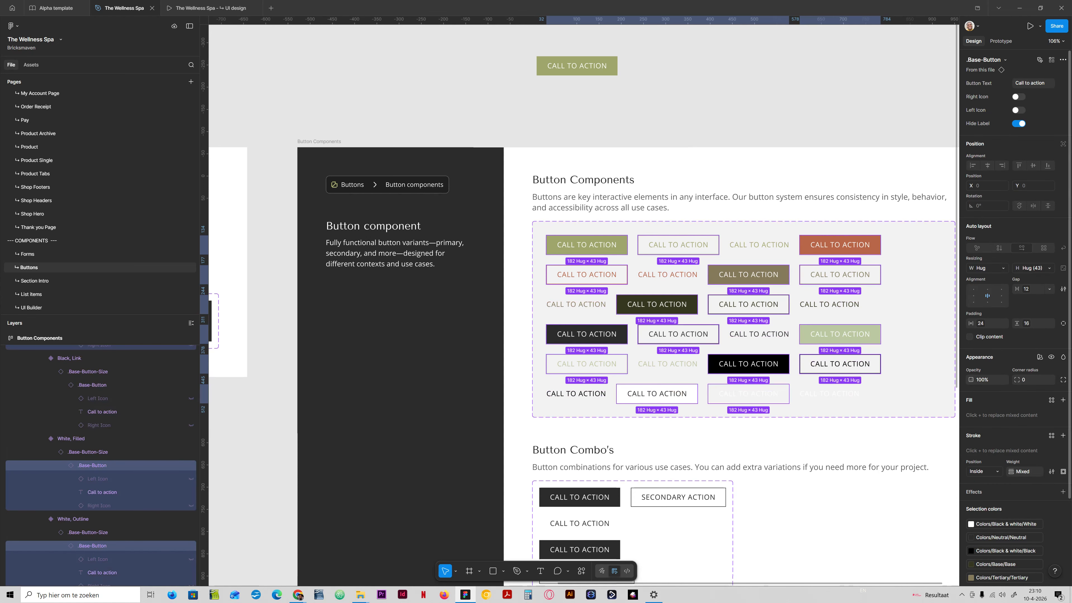
pyautogui.click(981, 324)
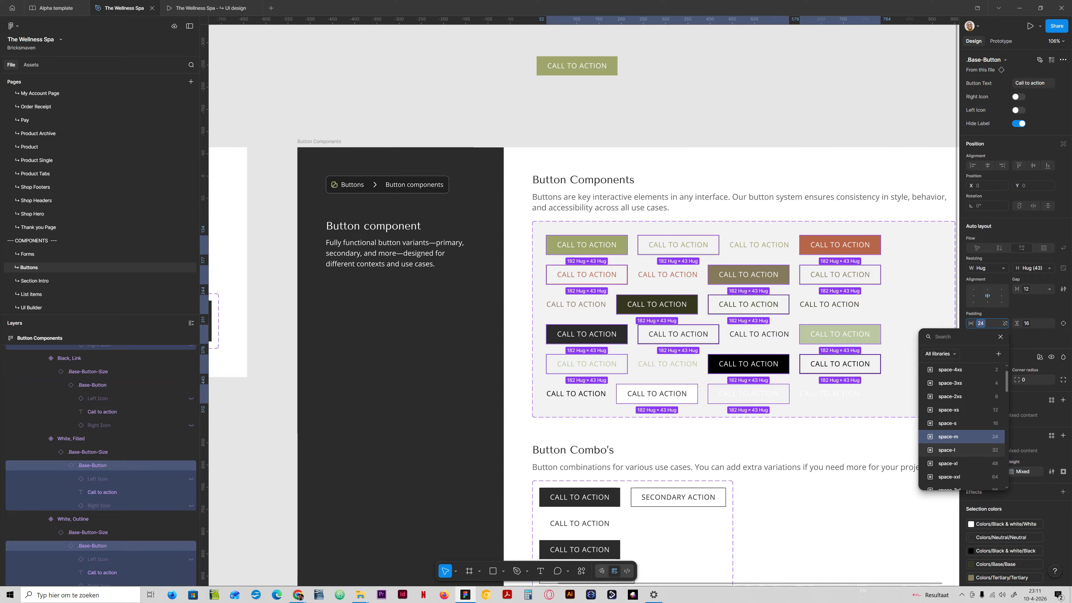
pyautogui.click(953, 450)
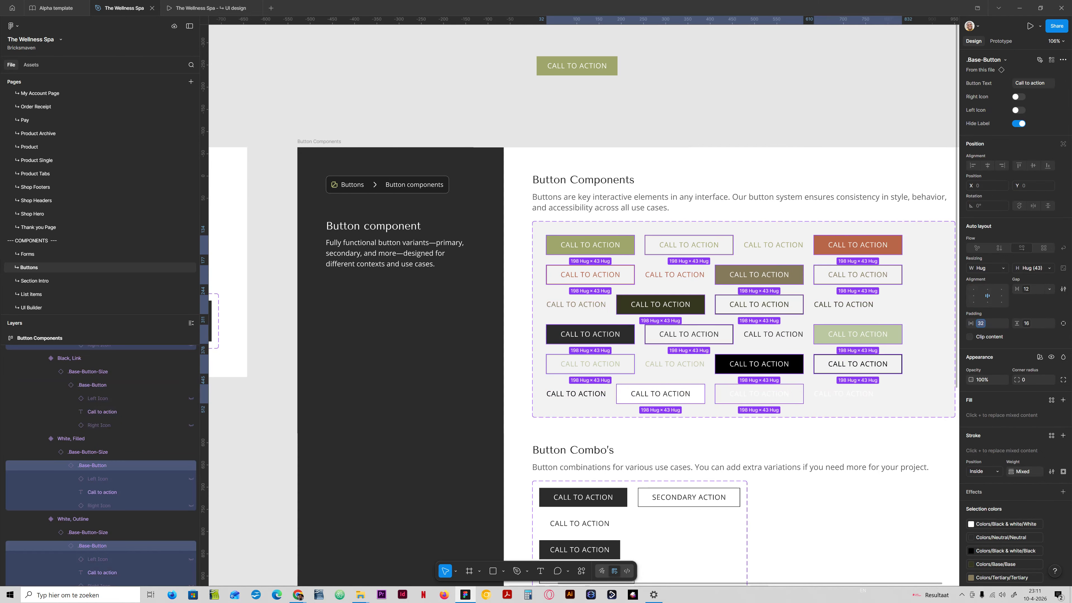
pyautogui.click(1030, 323)
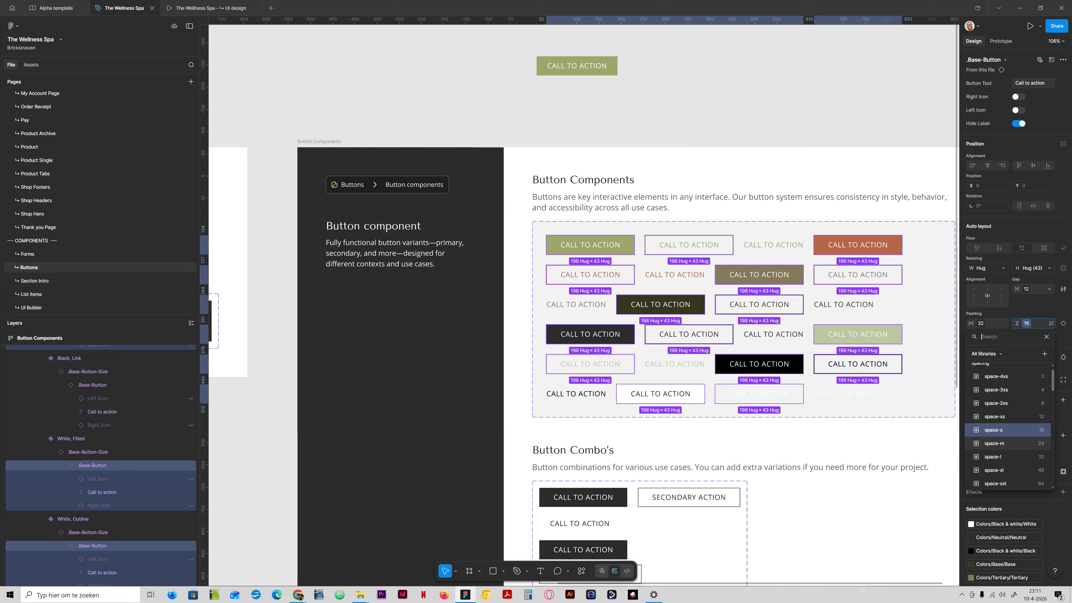
pyautogui.click(994, 443)
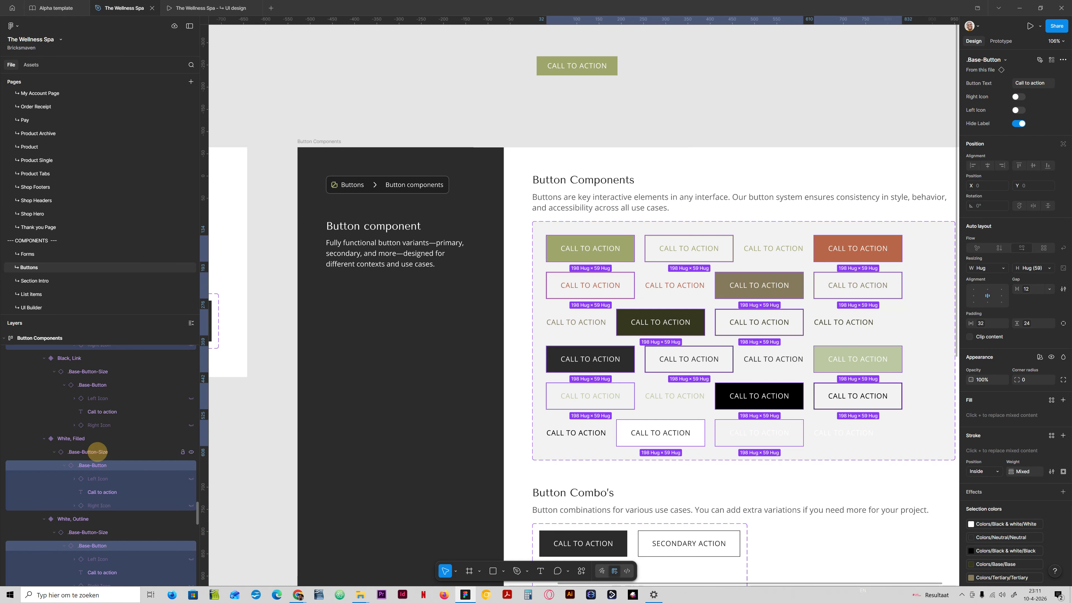
# - Preview the White, Filled button's Size variant at s, returning it to m
pyautogui.click(93, 451)
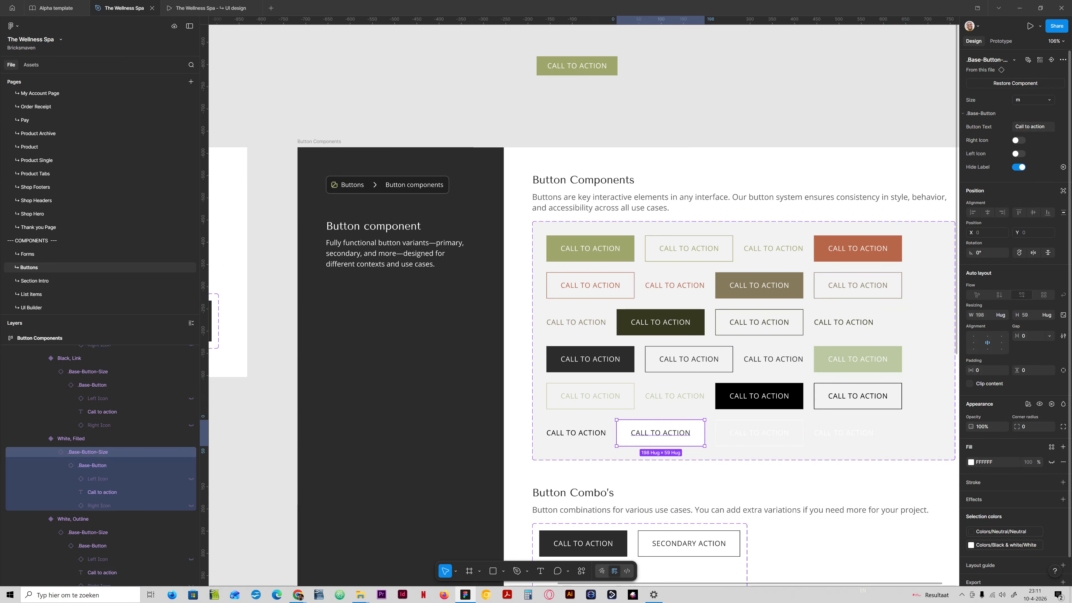
pyautogui.click(1030, 99)
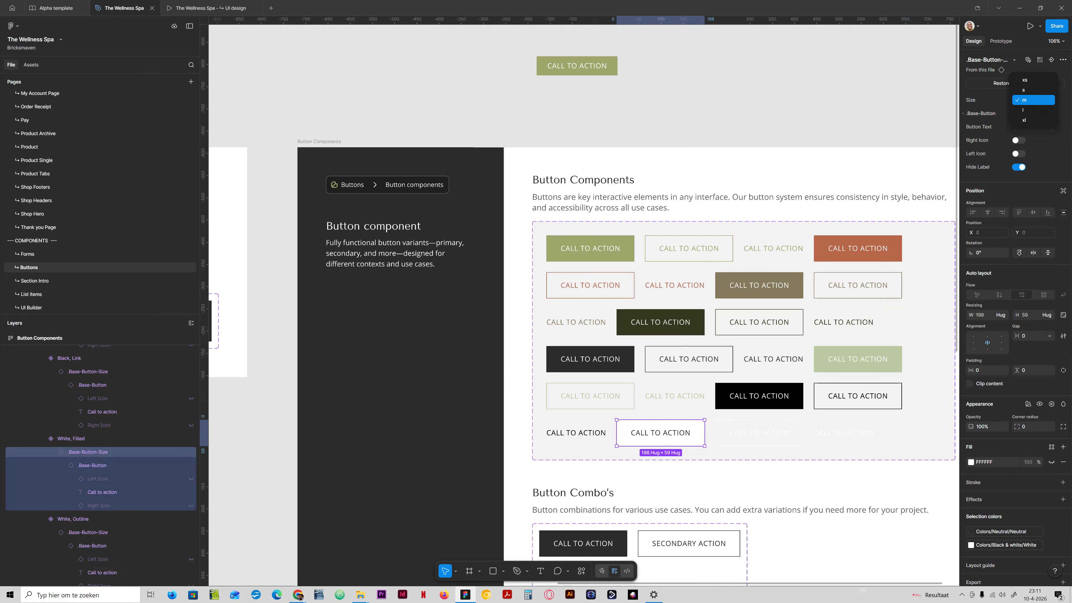
pyautogui.click(1024, 90)
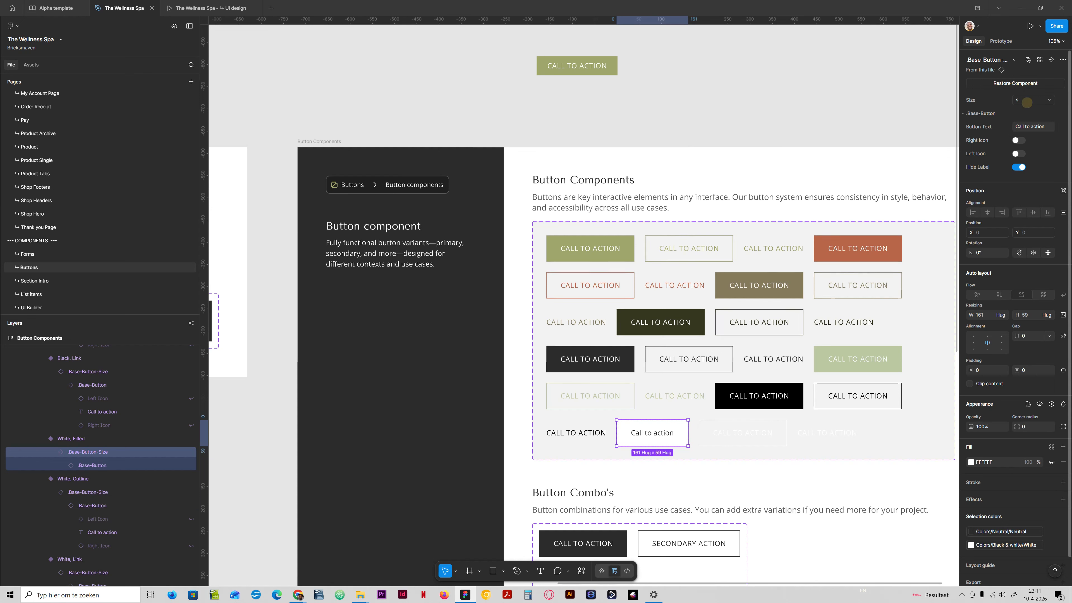
pyautogui.click(1026, 102)
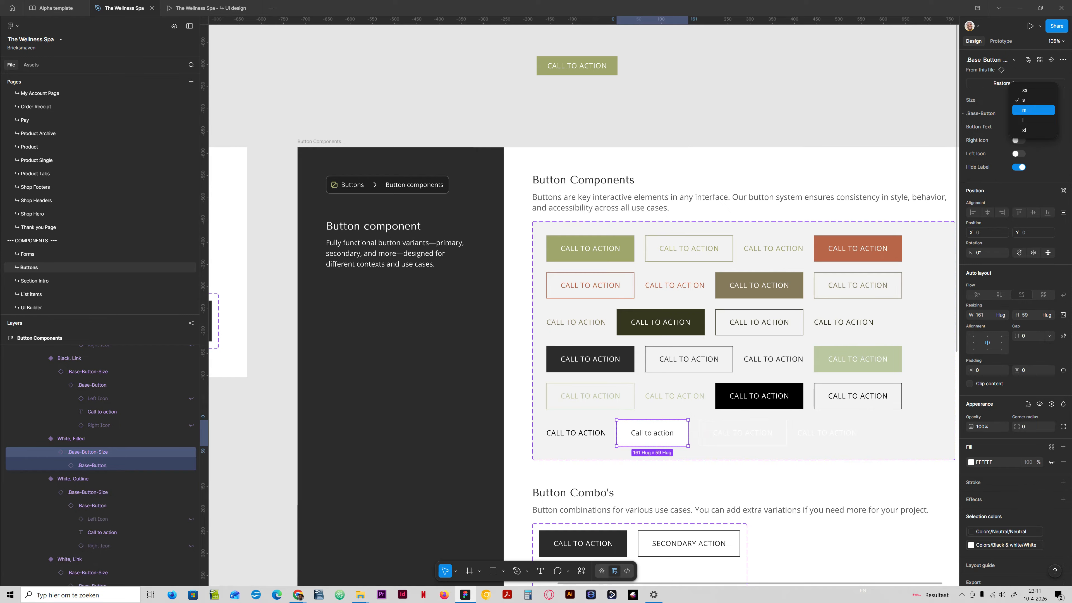
pyautogui.click(1029, 109)
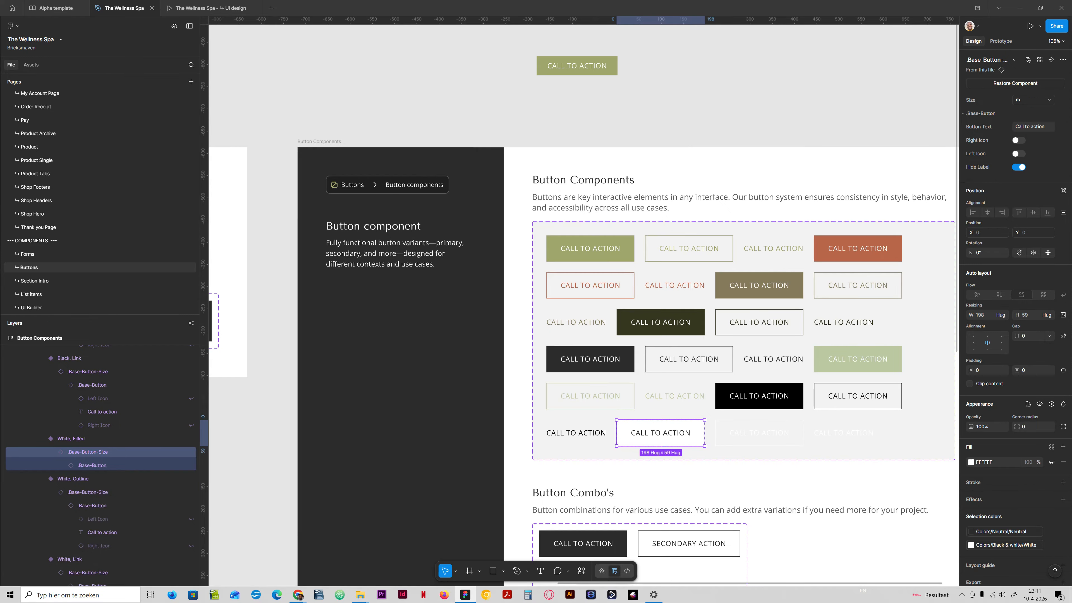
# - Go to the UI design page
pyautogui.scroll(-5, 580, 309)
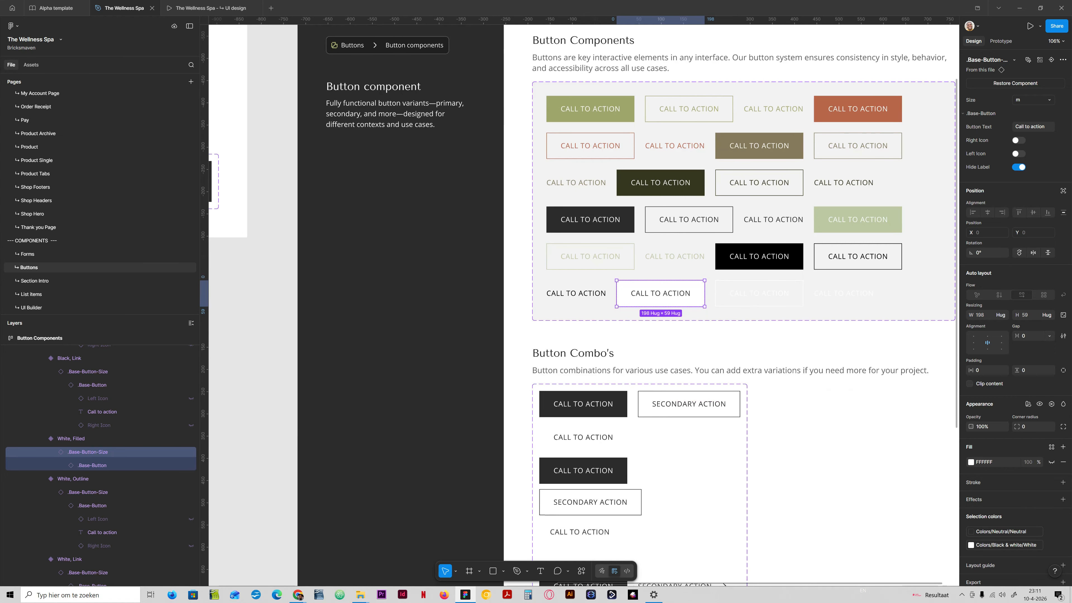
pyautogui.scroll(10, 42, 279)
pyautogui.click(30, 177)
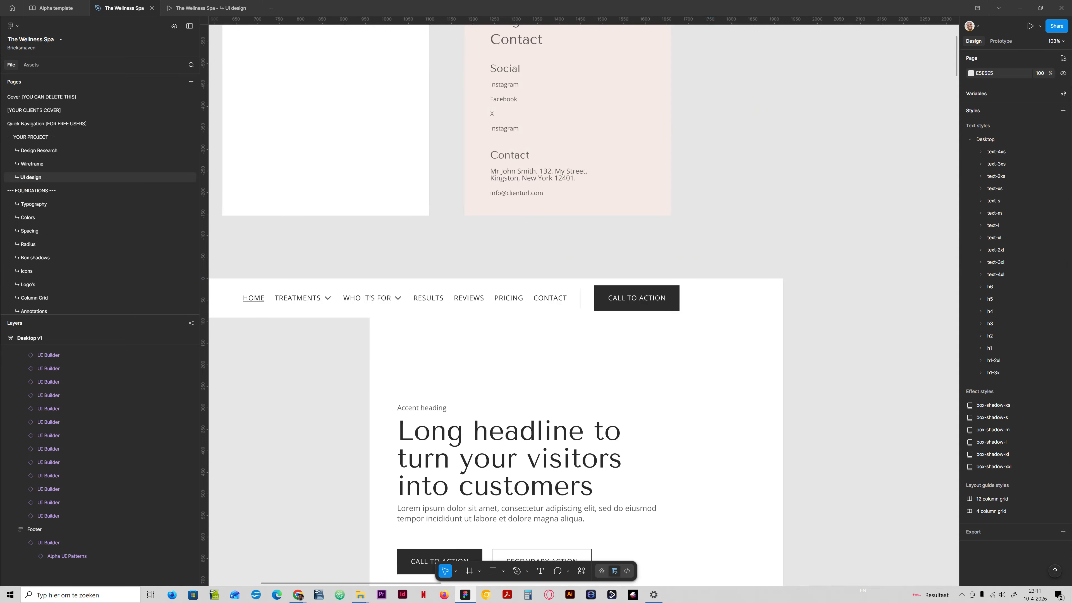
# - Preview Type and Color variants on the header's call-to-action button, leaving it Neutral and Filled
pyautogui.keyDown('ctrl'); pyautogui.click(604, 295); pyautogui.keyUp('ctrl')
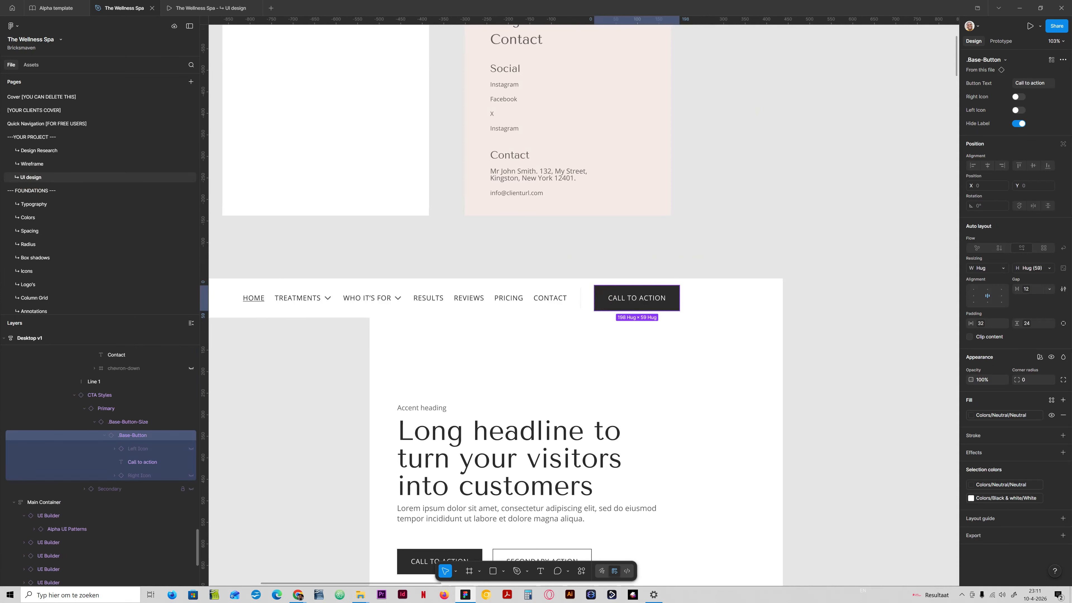
pyautogui.click(106, 408)
pyautogui.click(1029, 97)
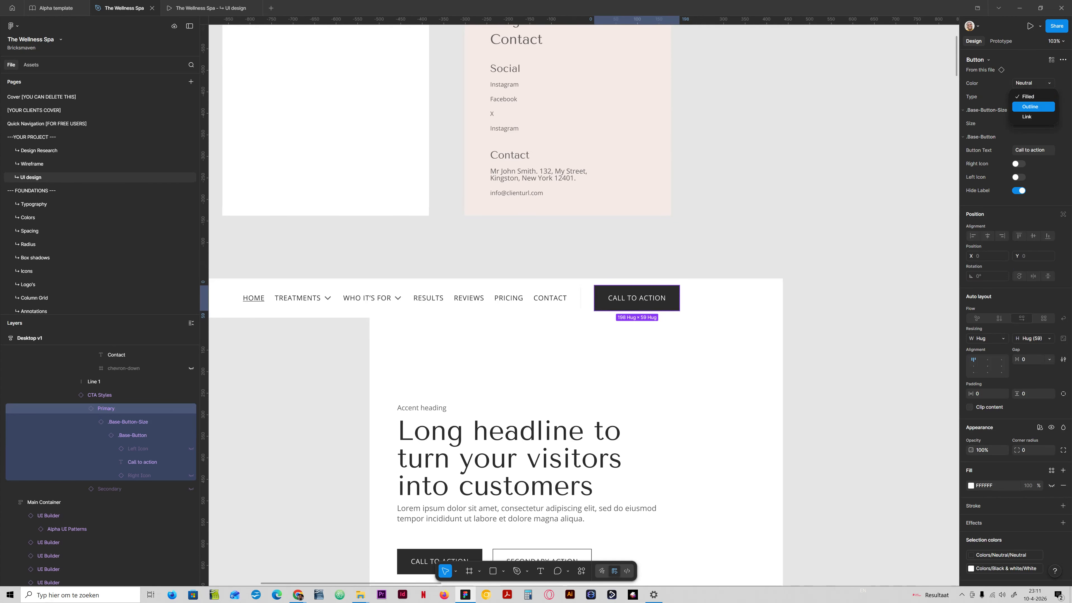
pyautogui.click(1030, 105)
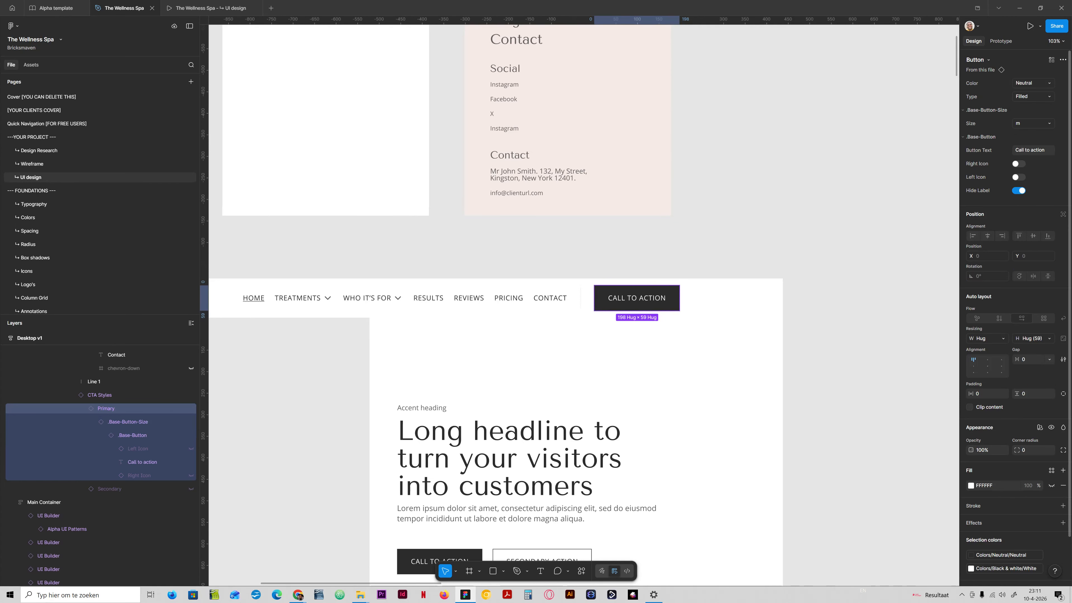
pyautogui.click(1027, 97)
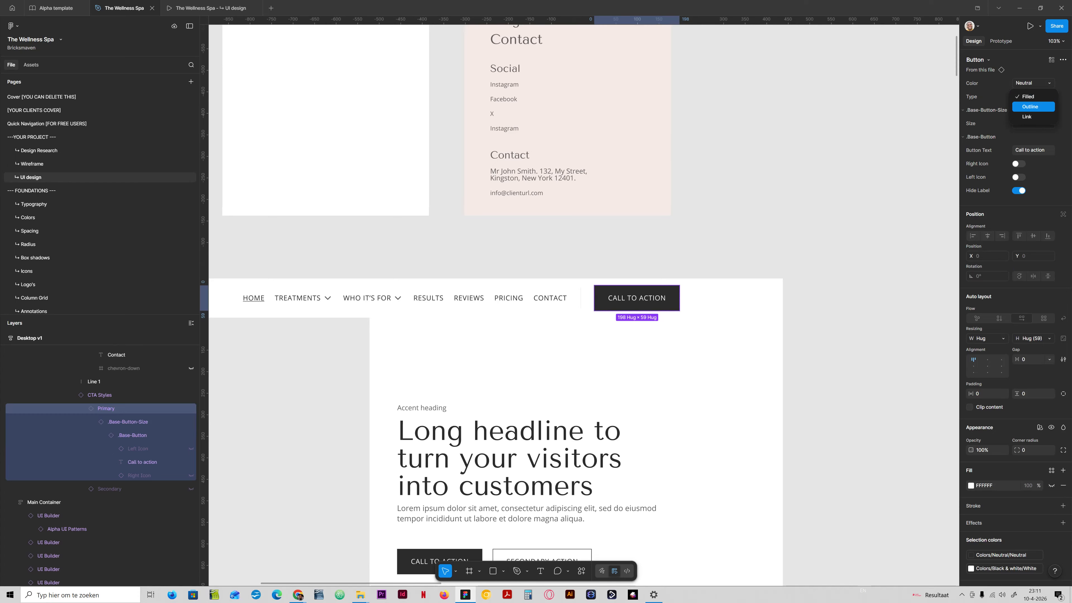
pyautogui.click(1028, 107)
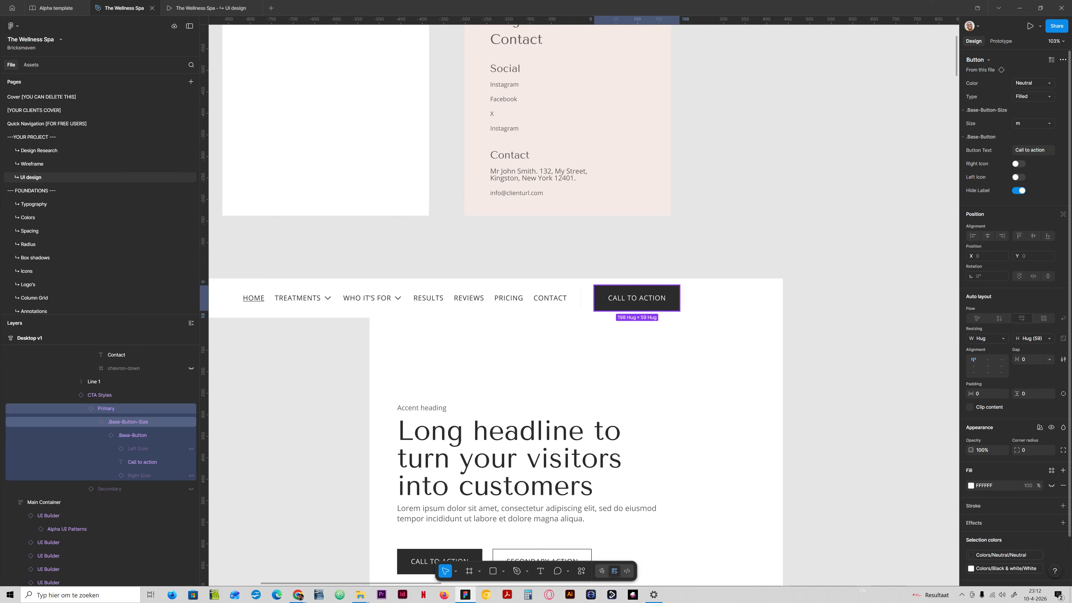
pyautogui.click(1028, 97)
pyautogui.click(1020, 107)
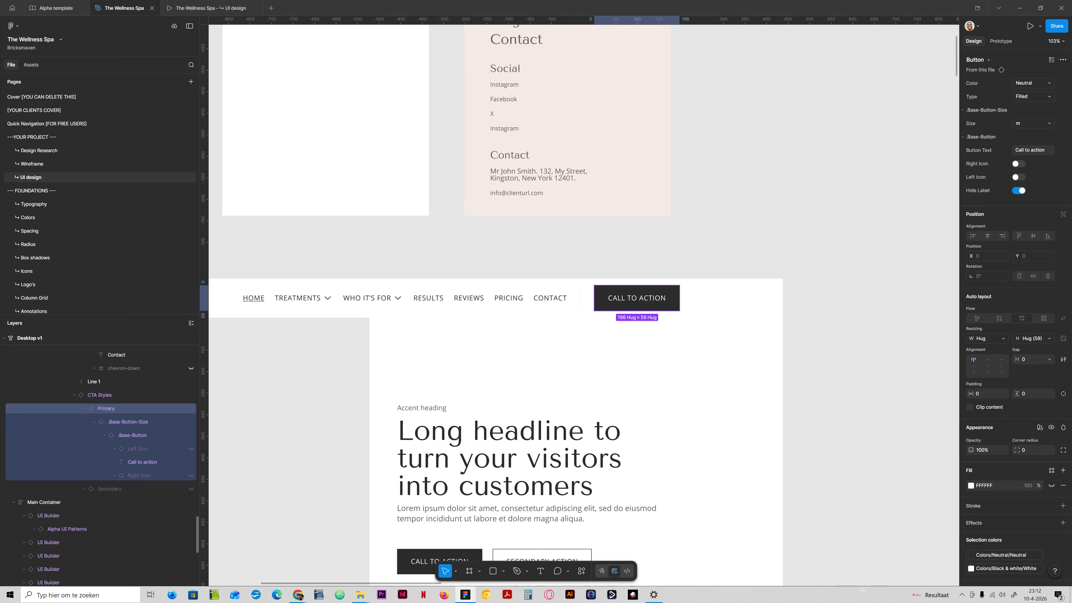
pyautogui.click(1025, 97)
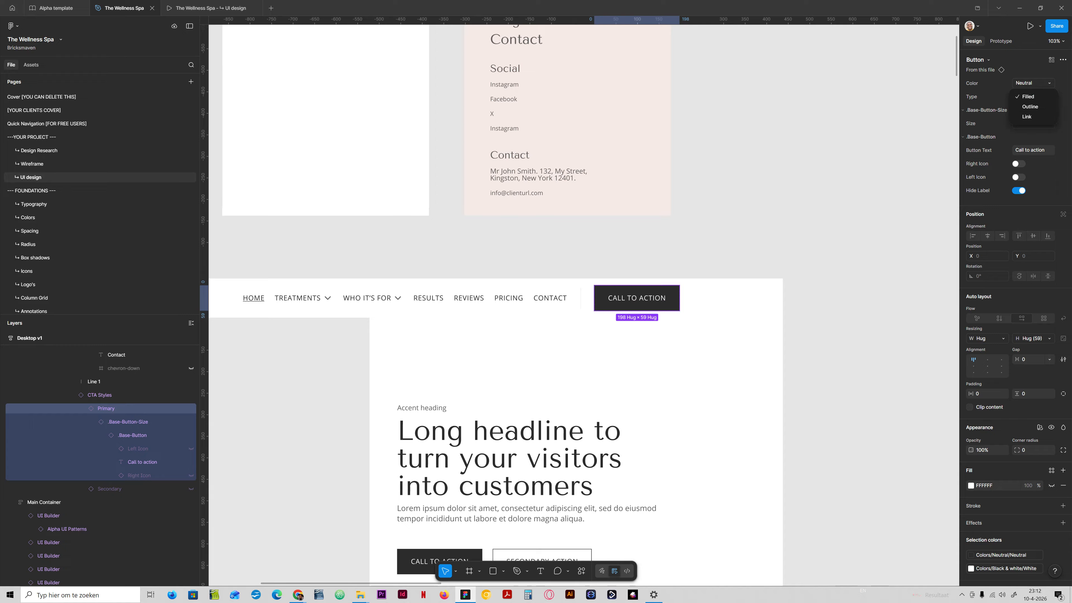
pyautogui.click(1041, 82)
pyautogui.click(1041, 82)
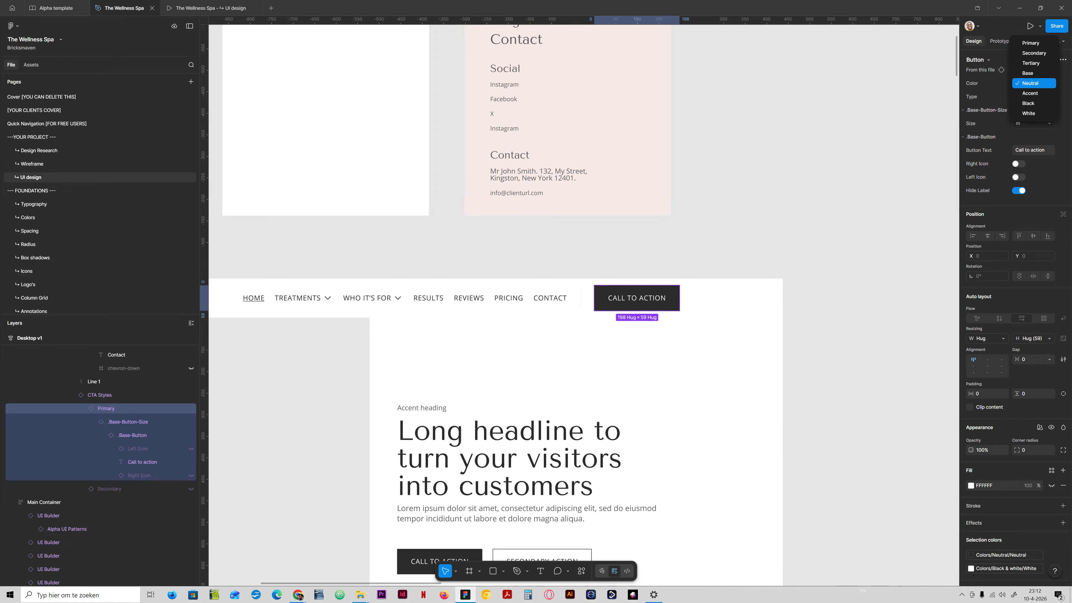
pyautogui.click(1037, 73)
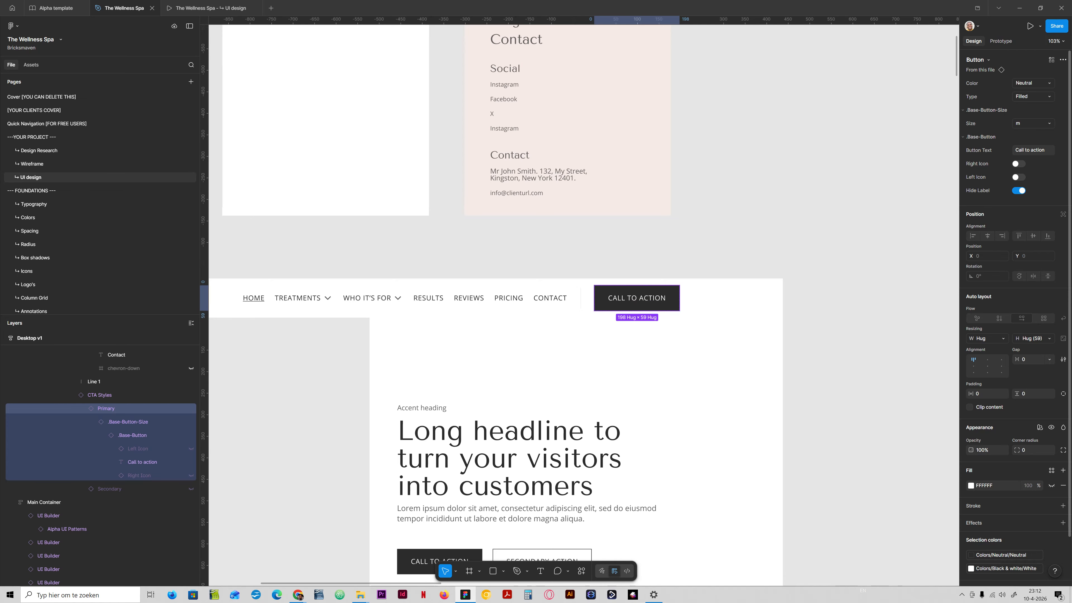
pyautogui.click(1034, 83)
pyautogui.click(1034, 46)
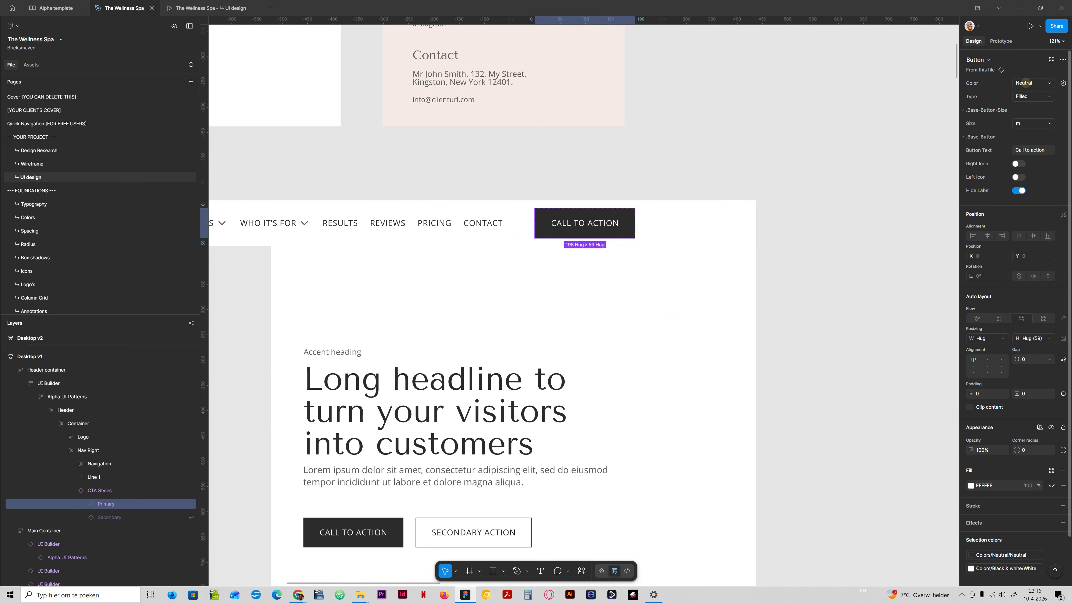
# - Try the header call-to-action button in Base, Tertiary, Primary and Neutral colors, settling on Secondary
pyautogui.click(1026, 82)
pyautogui.click(1025, 72)
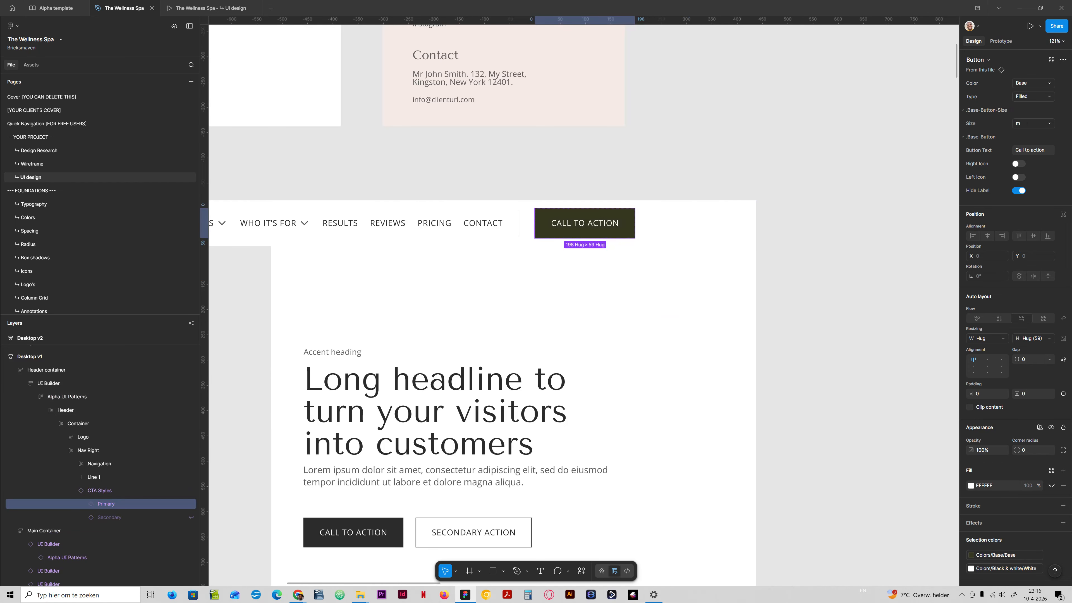
pyautogui.click(1033, 83)
pyautogui.click(1026, 73)
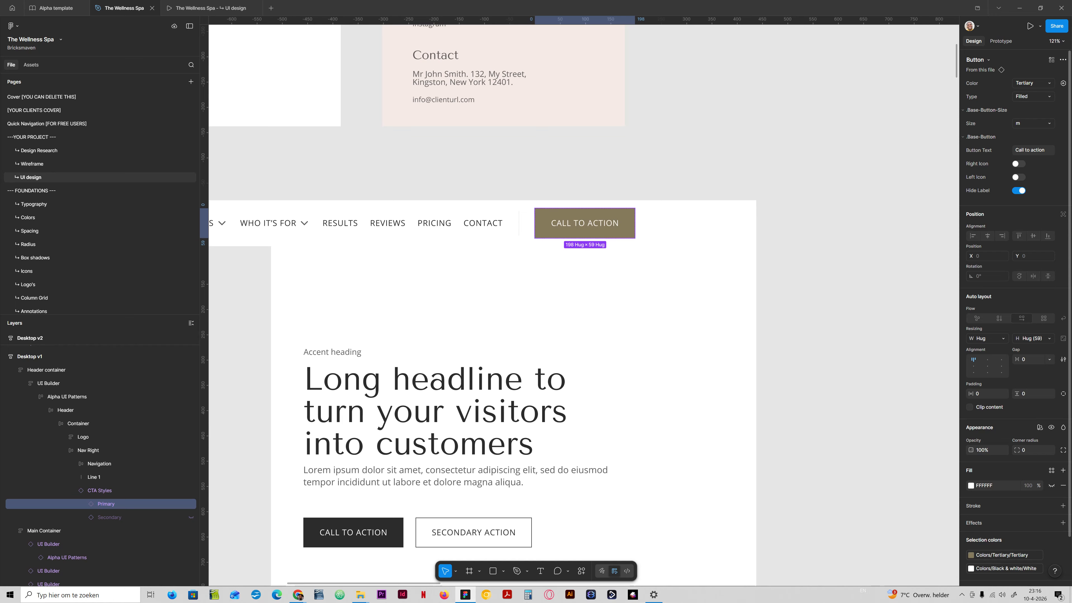
pyautogui.click(1033, 82)
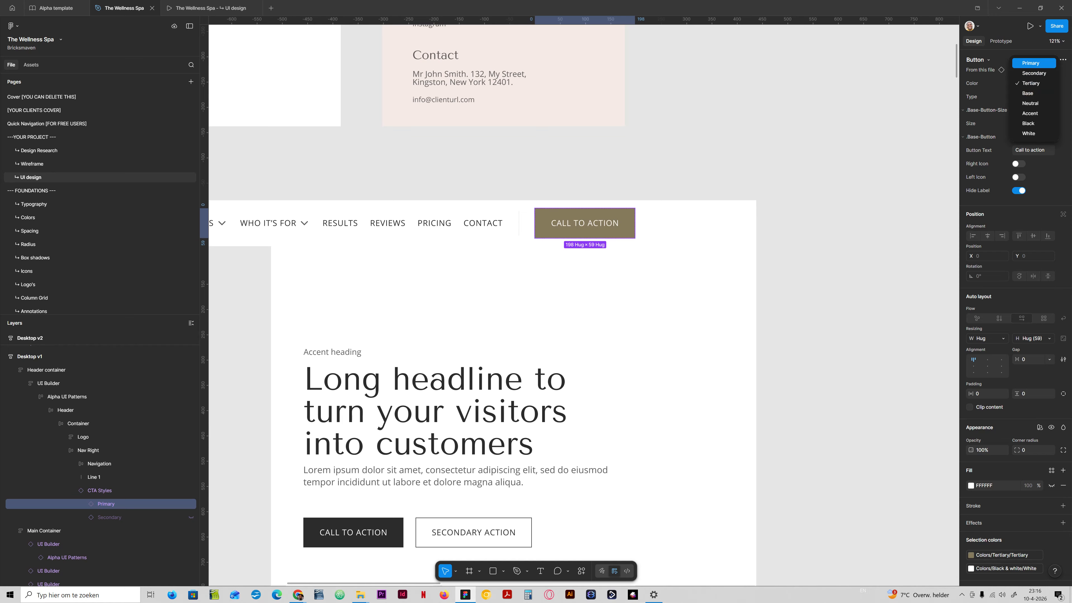
pyautogui.click(1031, 63)
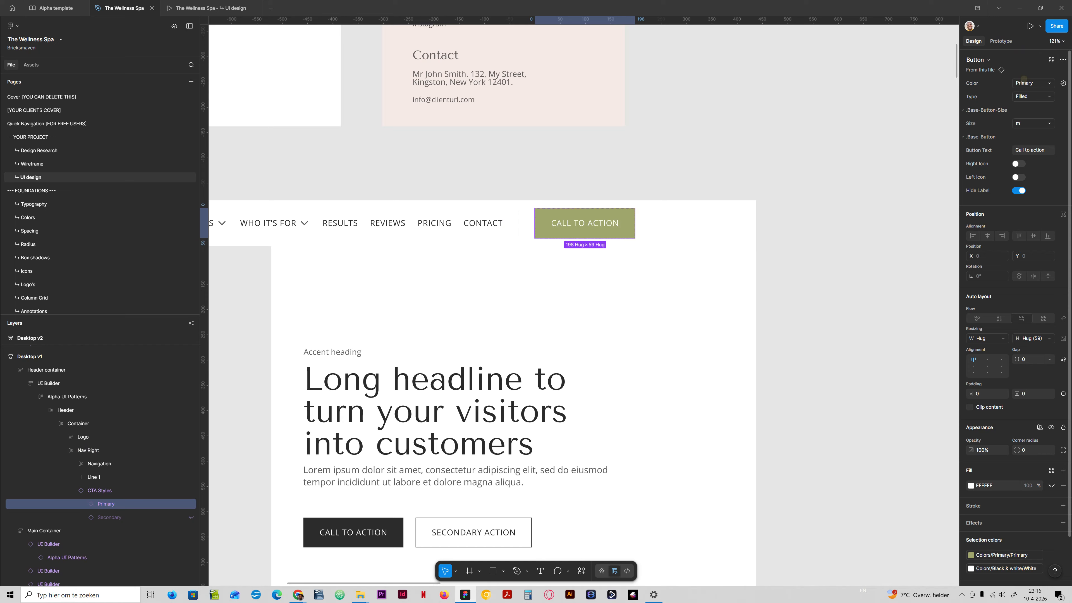
pyautogui.click(1030, 82)
pyautogui.click(1030, 123)
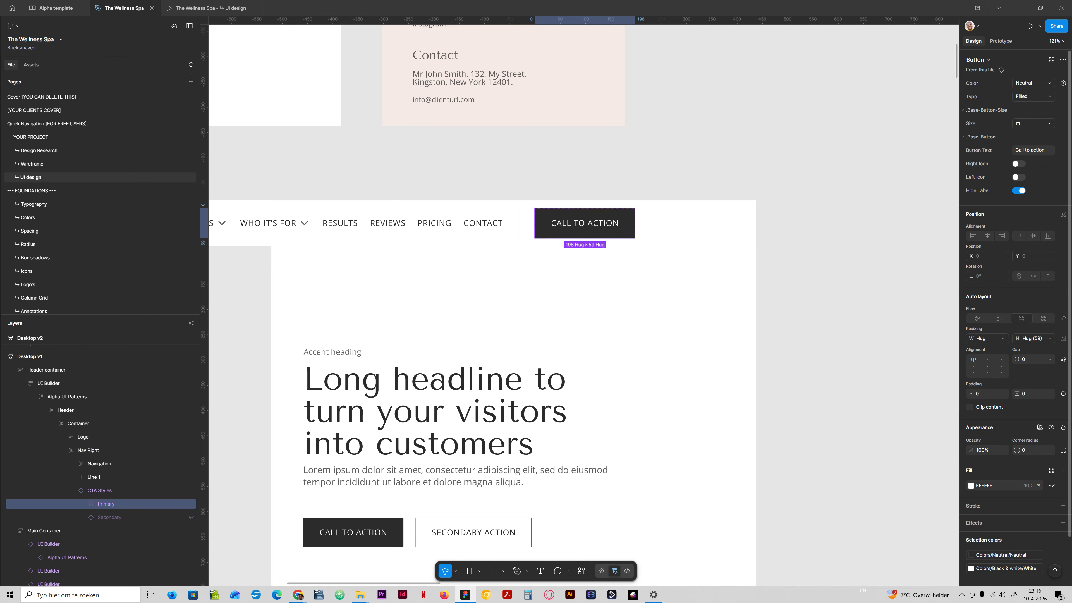
pyautogui.click(1031, 83)
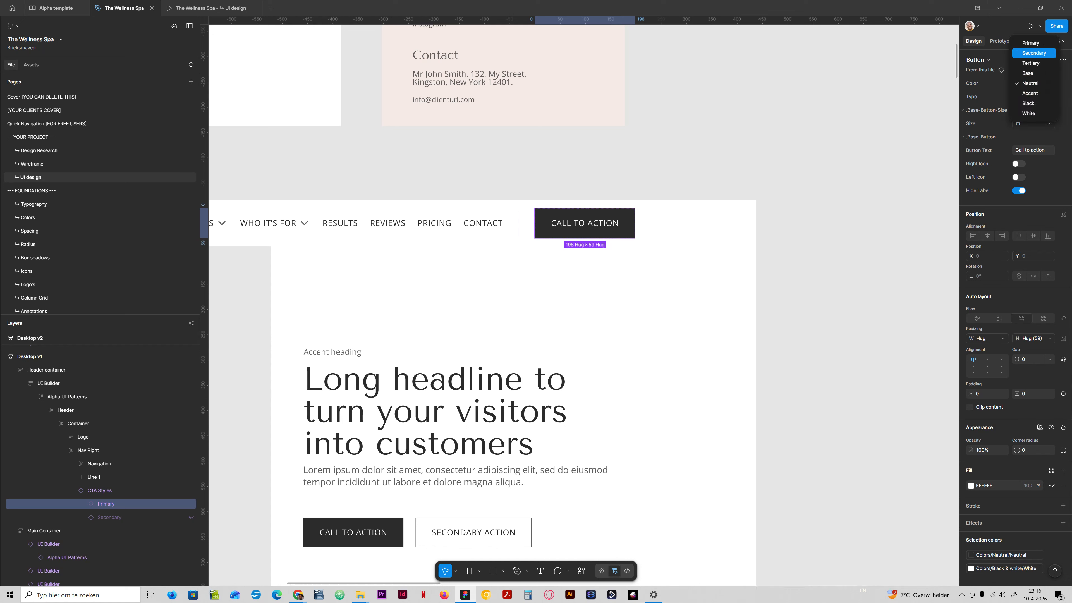
pyautogui.click(1034, 53)
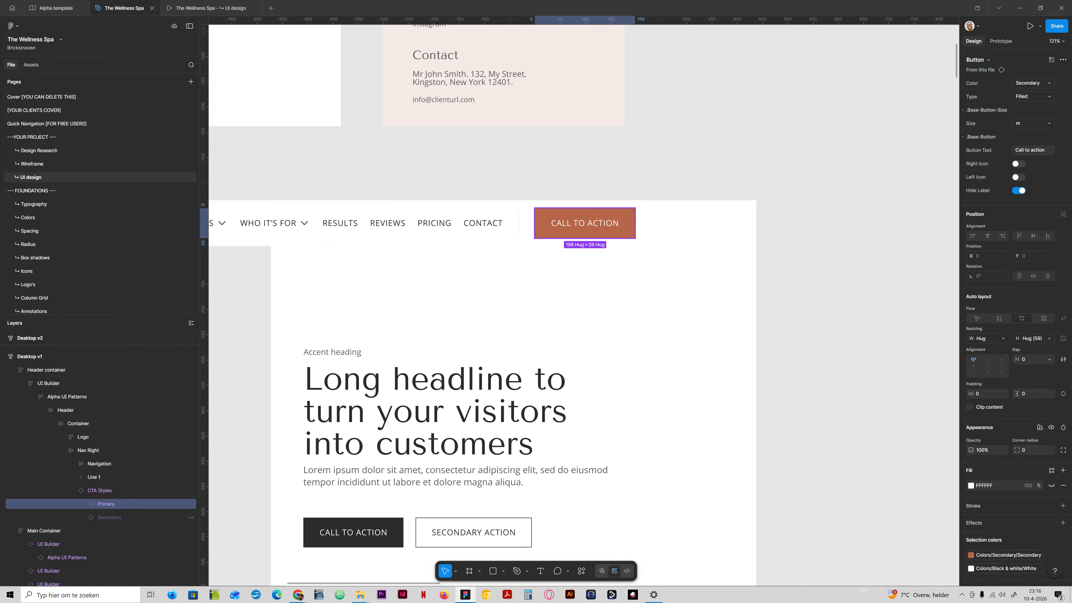
# - Switch the header call-to-action button's Type to Outline, then return it to Filled
pyautogui.click(1032, 97)
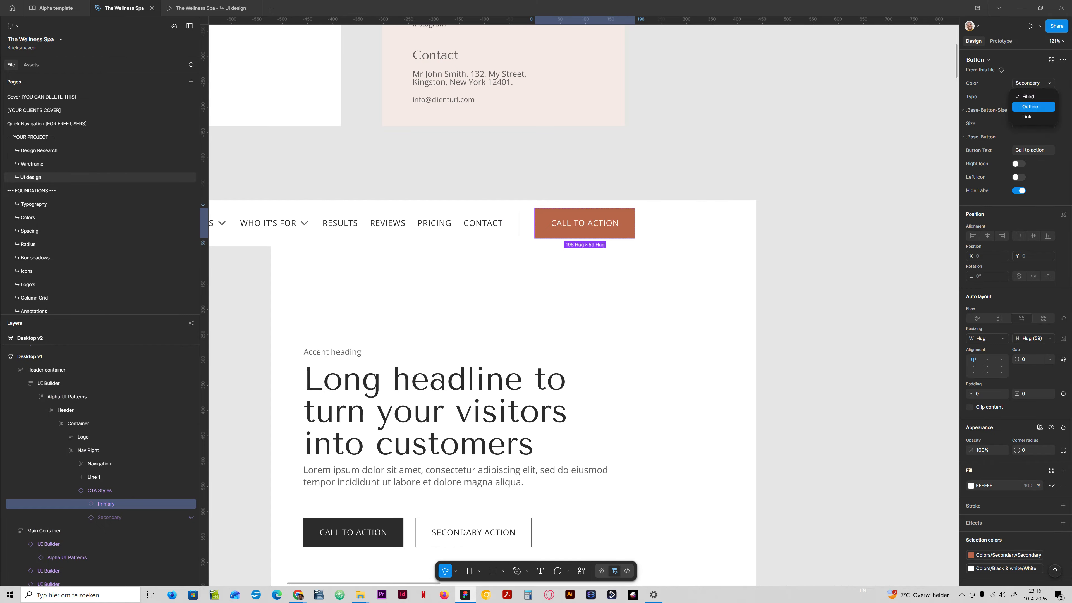
pyautogui.click(1030, 106)
pyautogui.press('Escape')
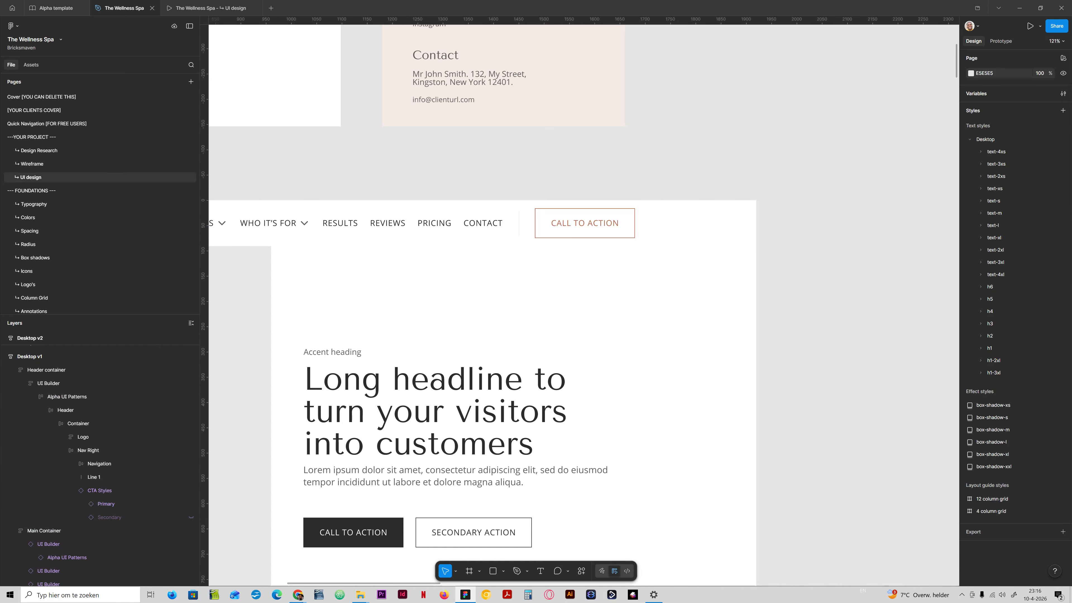
pyautogui.moveTo(576, 211); pyautogui.dragTo(676, 203)
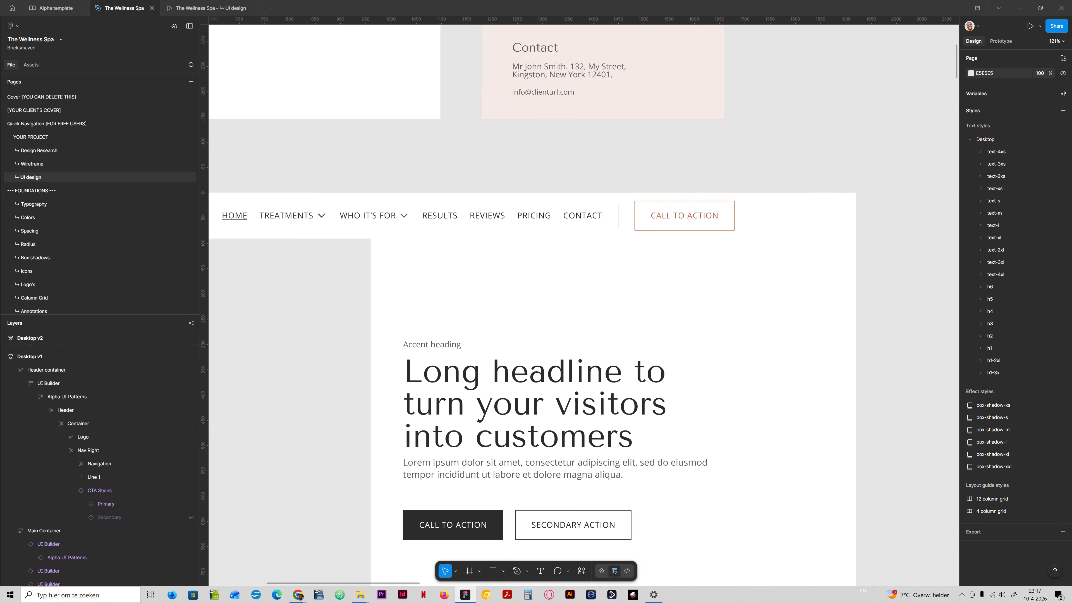
pyautogui.click(102, 503)
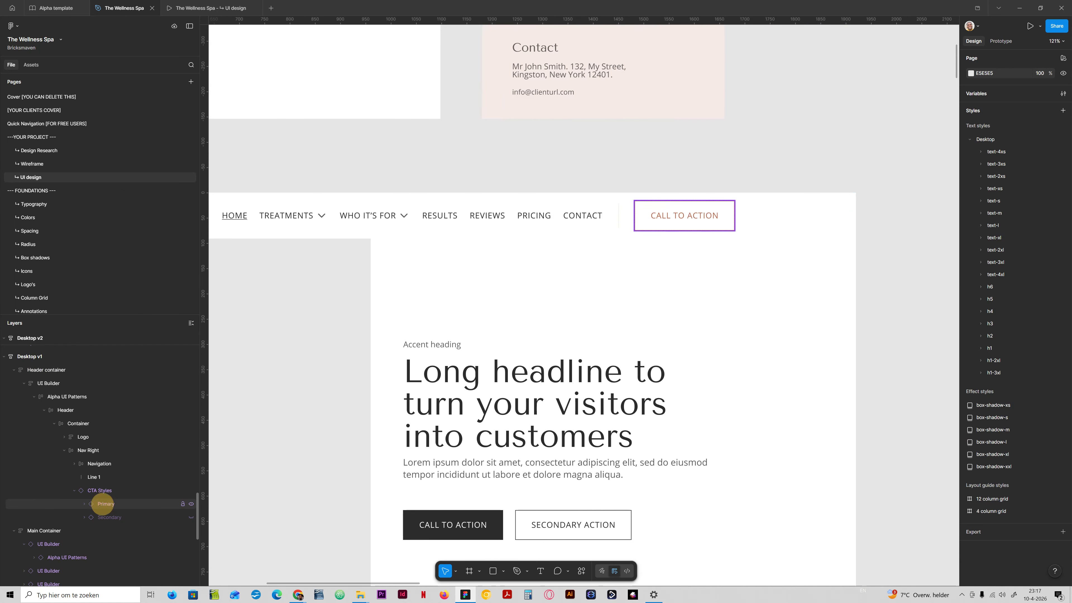
pyautogui.click(1032, 83)
pyautogui.click(1030, 83)
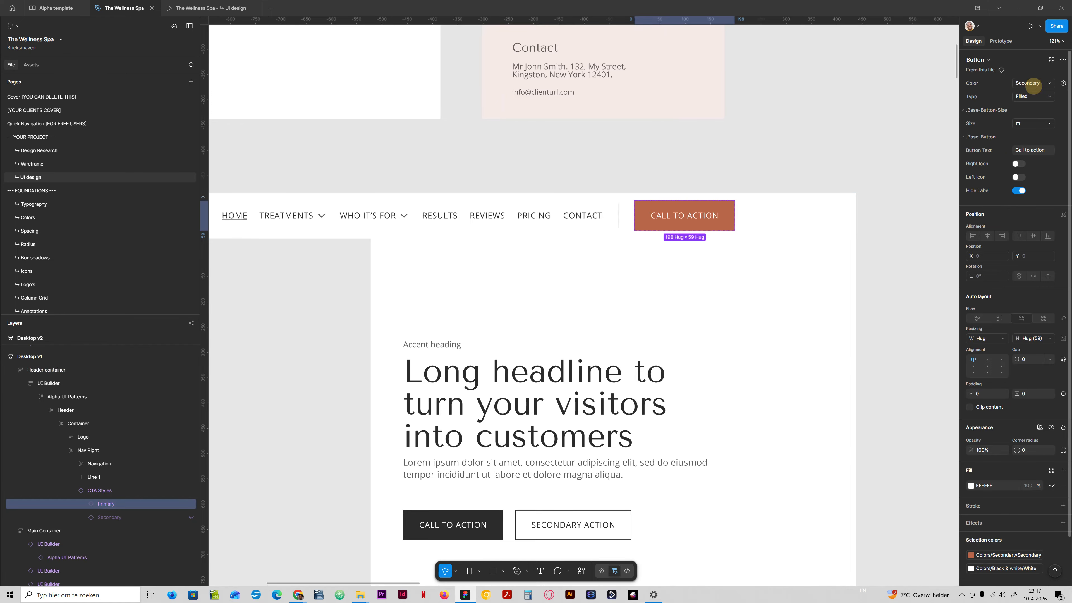
# - Toggle the header call-to-action button's right and left icons on and off again
pyautogui.click(805, 165)
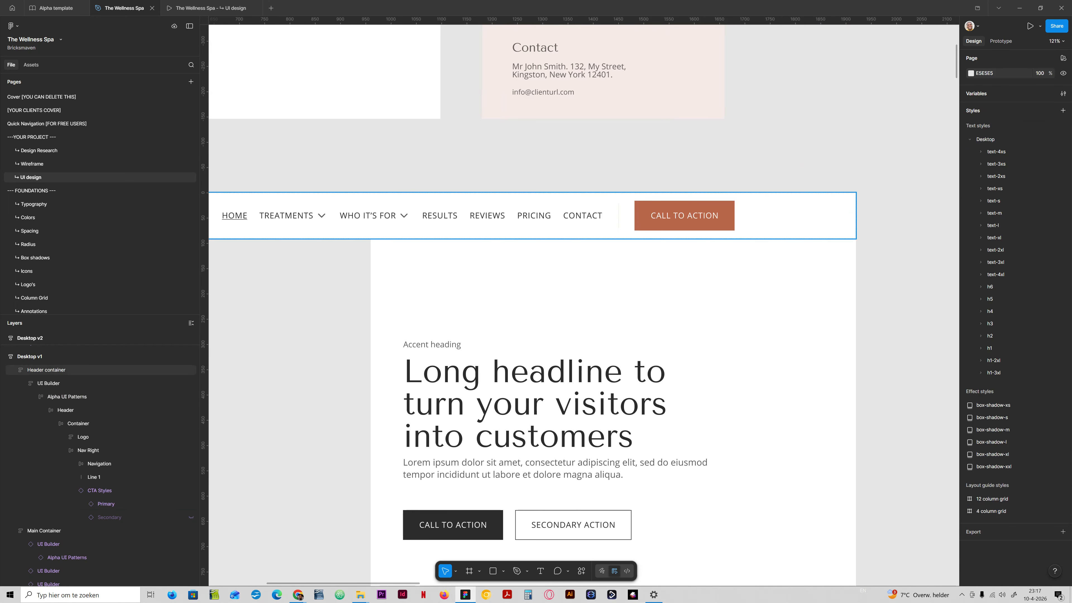
pyautogui.click(106, 504)
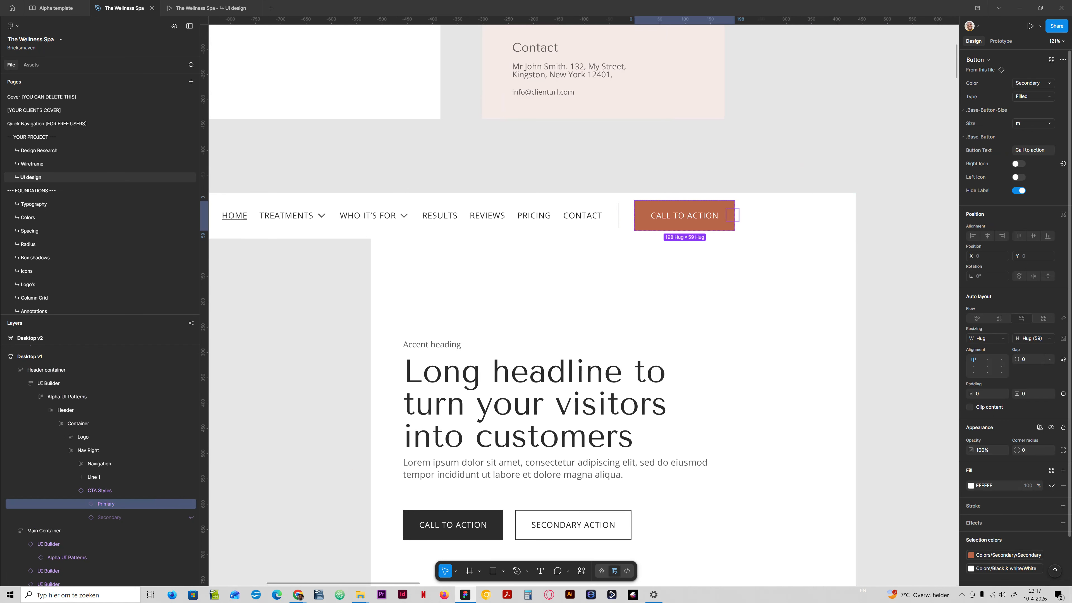
pyautogui.click(1018, 164)
pyautogui.click(1018, 163)
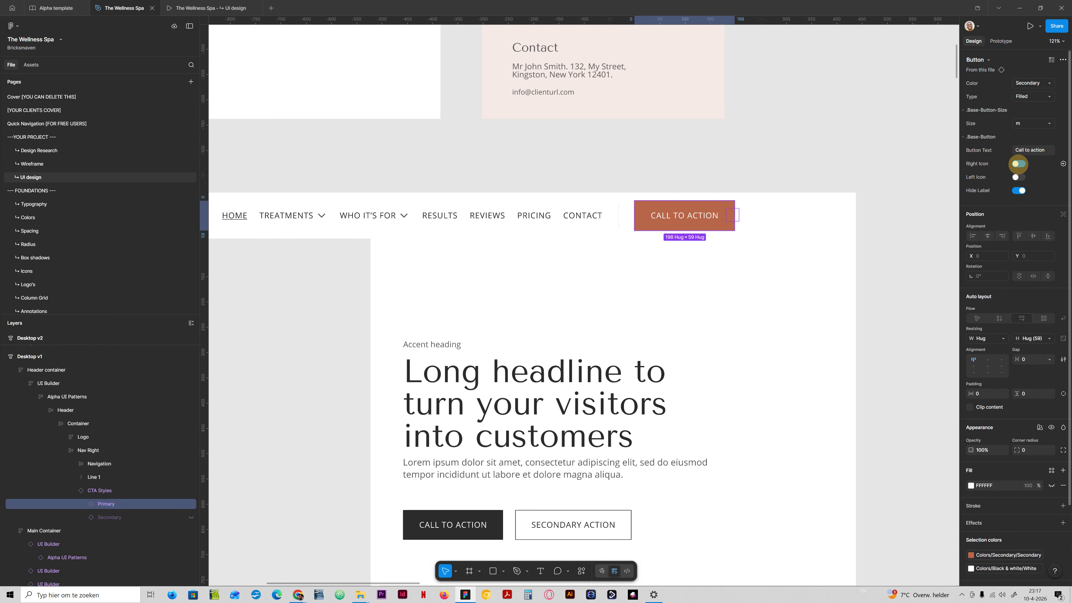
pyautogui.click(1018, 177)
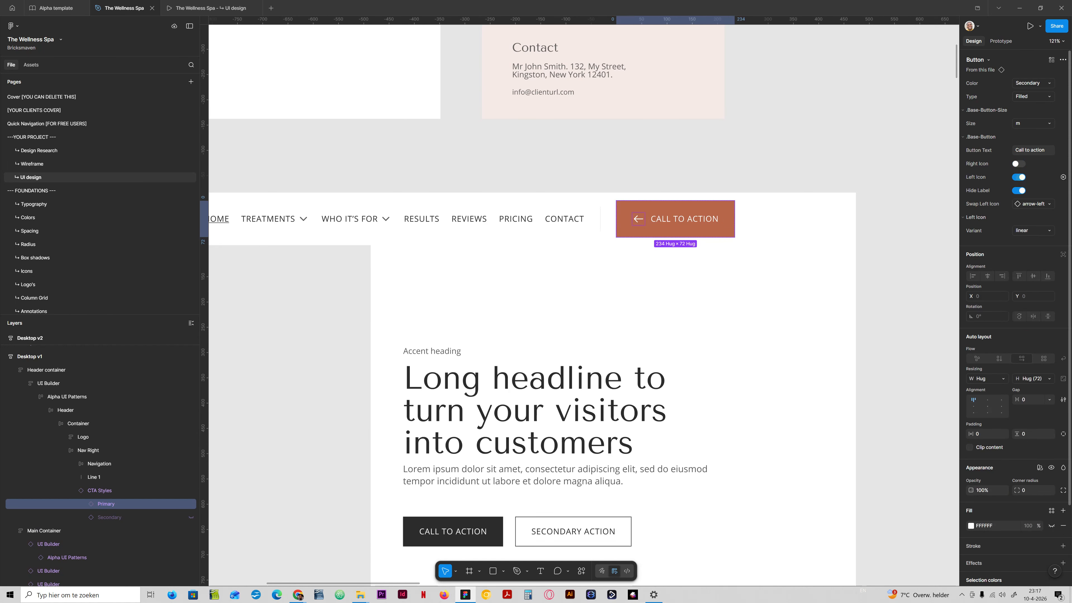
pyautogui.click(1018, 177)
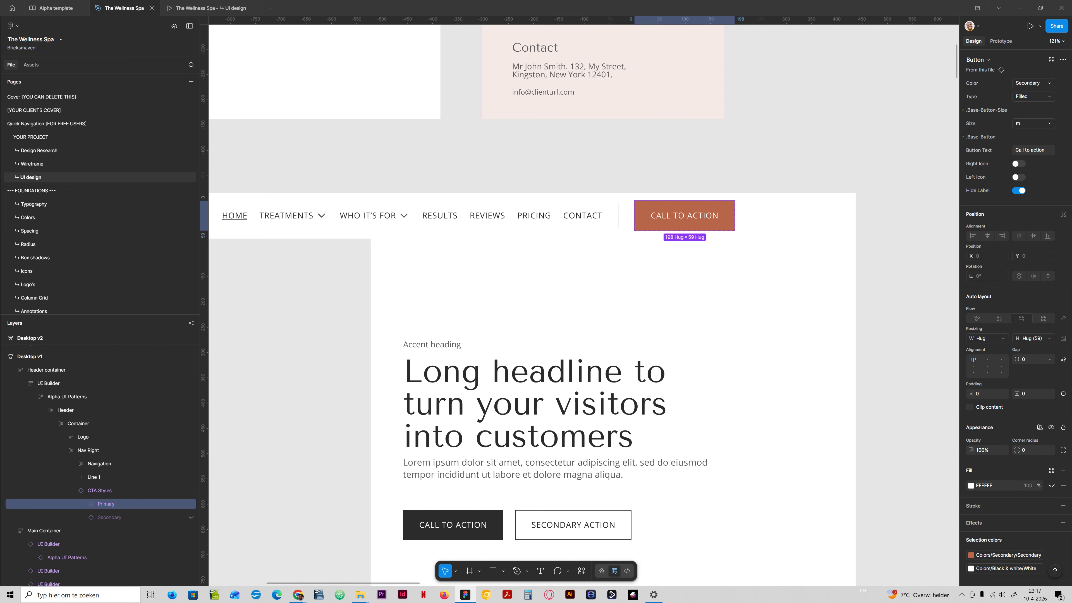
pyautogui.scroll(-6, 590, 237)
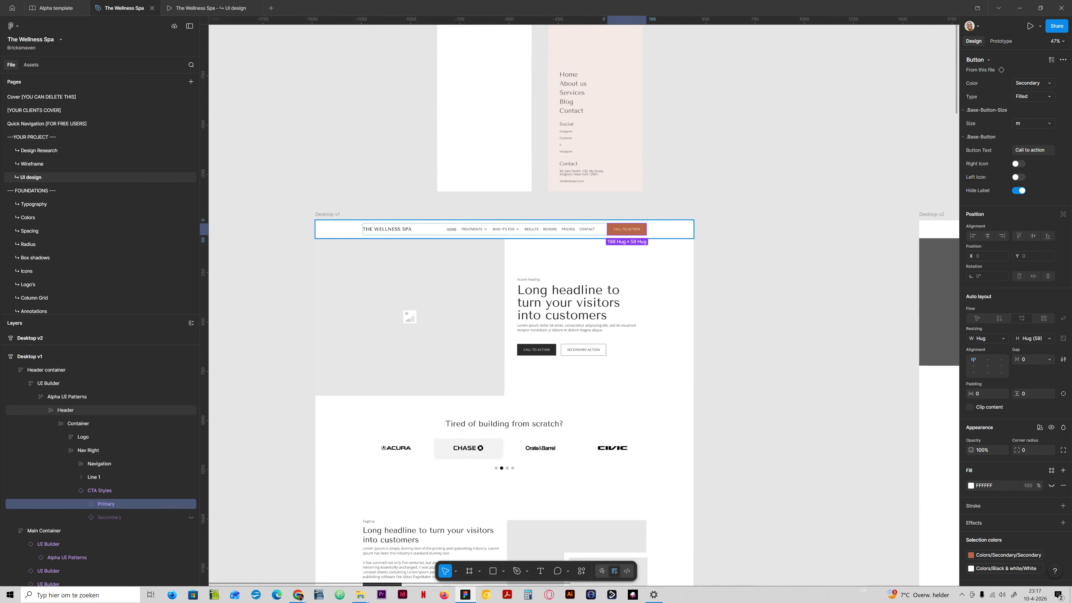
pyautogui.click(764, 215)
pyautogui.scroll(2, 648, 295)
pyautogui.hscroll(-3, 648, 295)
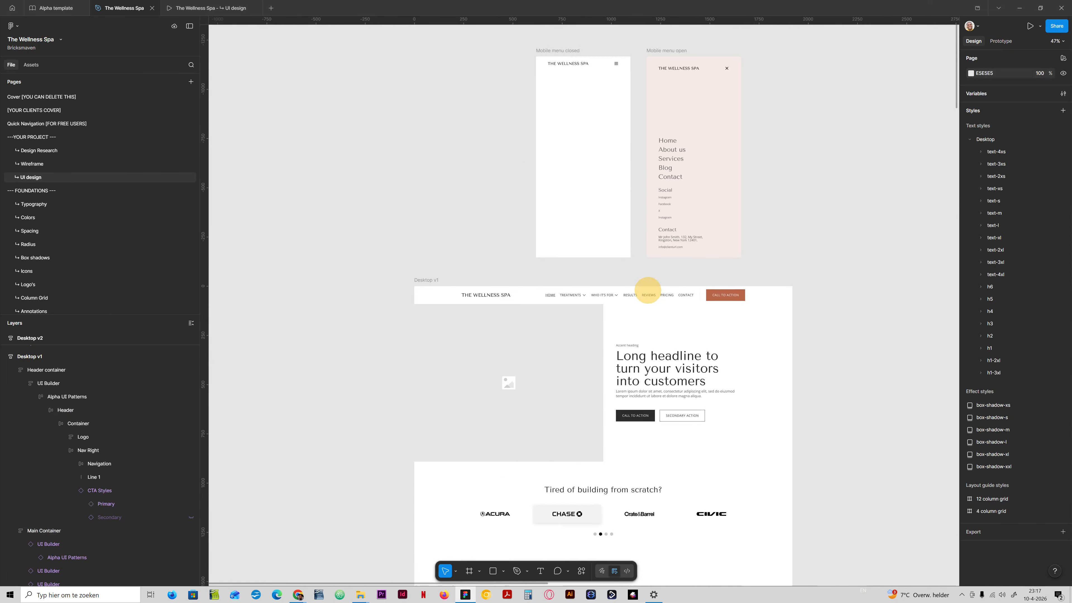
pyautogui.scroll(2, 648, 295)
pyautogui.hscroll(2, 648, 295)
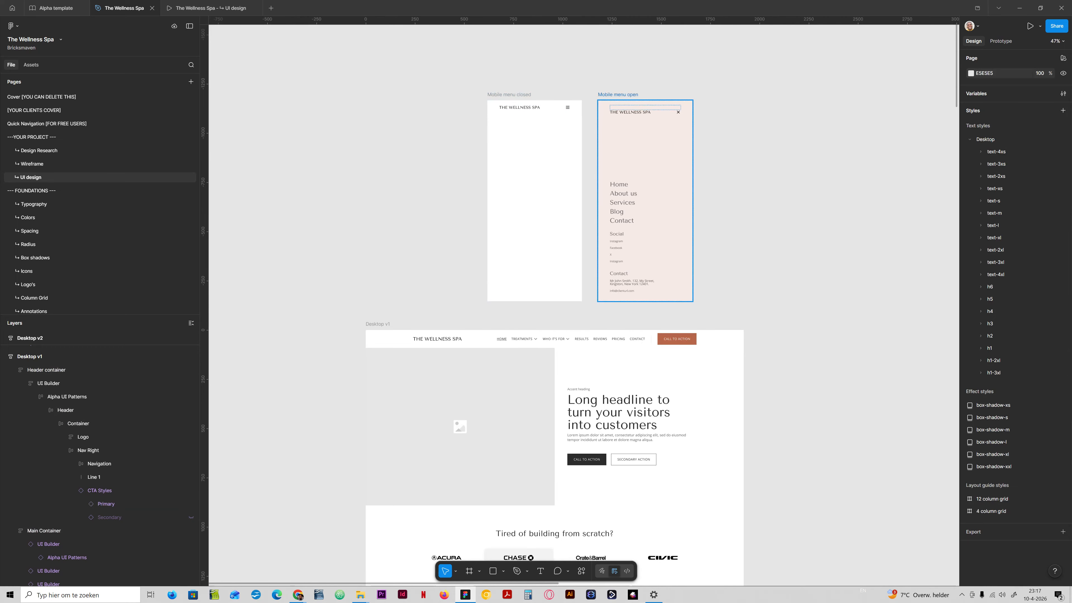
pyautogui.scroll(5, 686, 300)
pyautogui.scroll(-3, 686, 364)
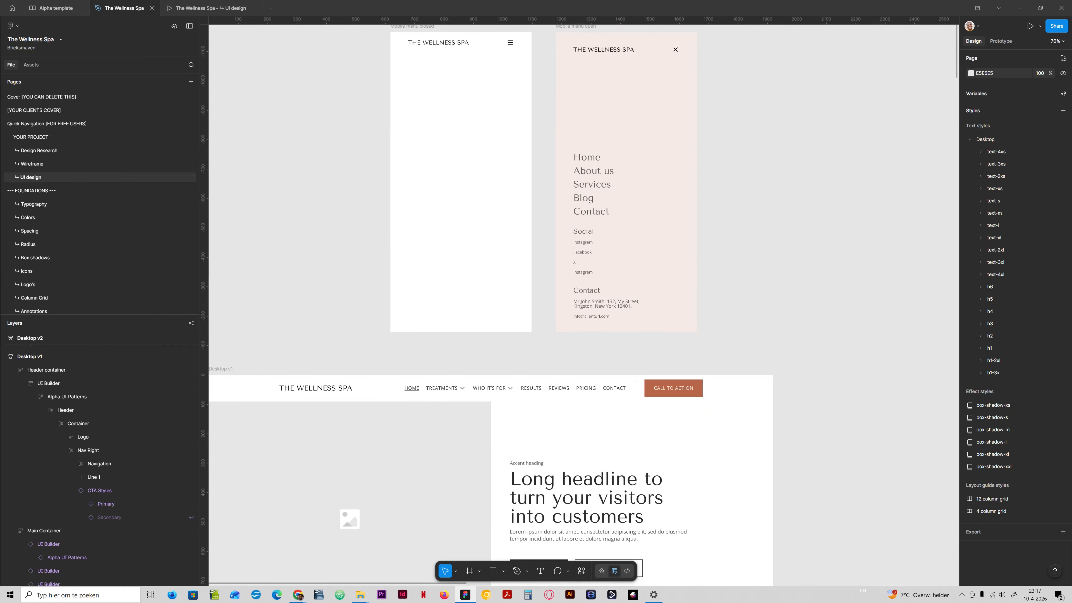
# - Drill into the header call-to-action button and change its button text to "Book an appointment"
pyautogui.click(663, 390)
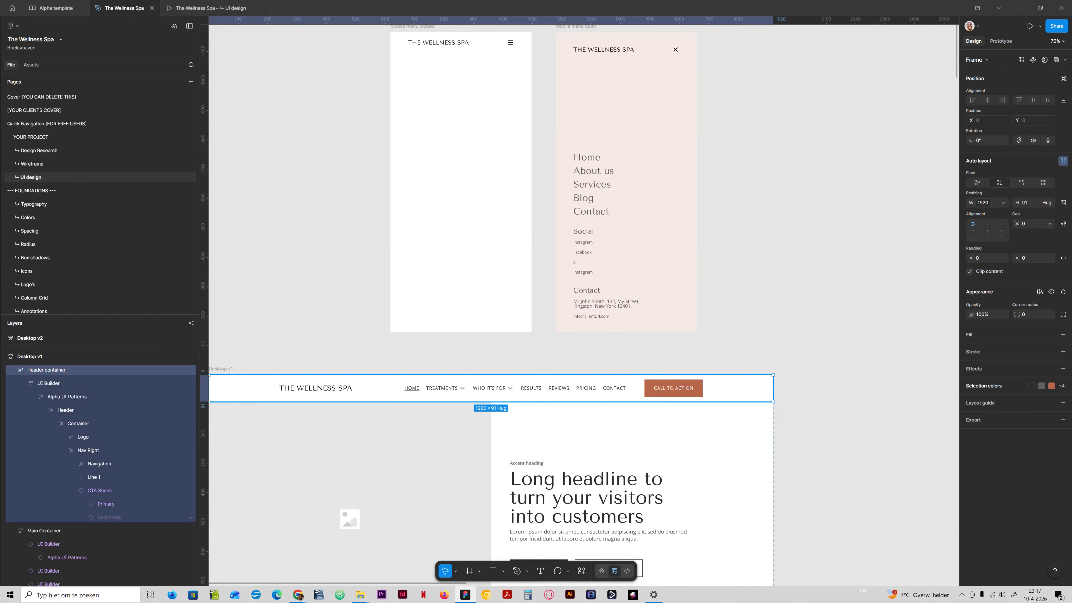
pyautogui.doubleClick(663, 389)
pyautogui.doubleClick(662, 390)
pyautogui.doubleClick(663, 389)
pyautogui.doubleClick(663, 389)
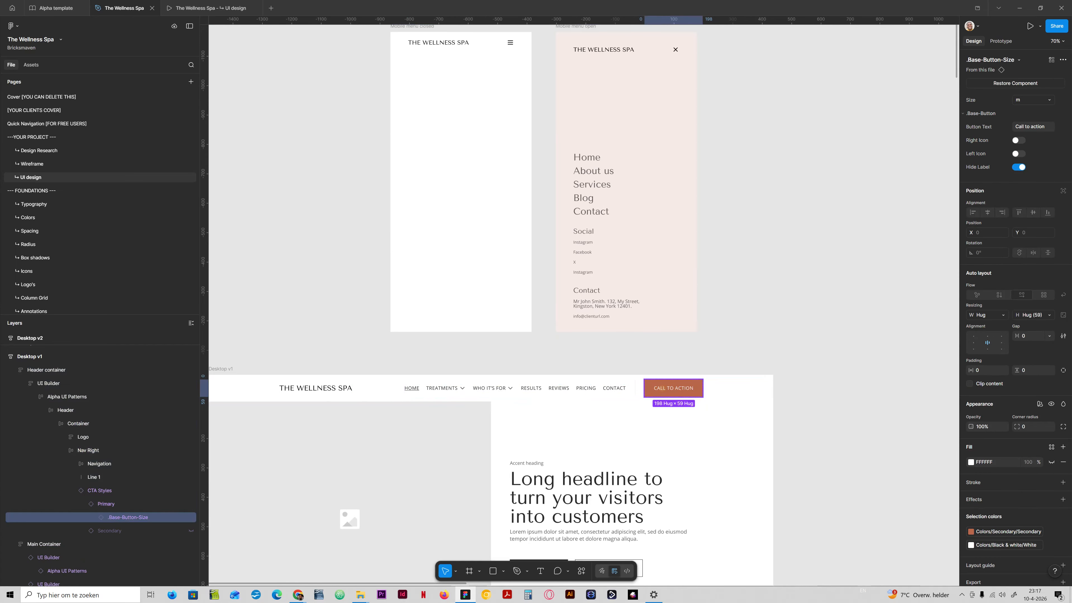
pyautogui.doubleClick(662, 389)
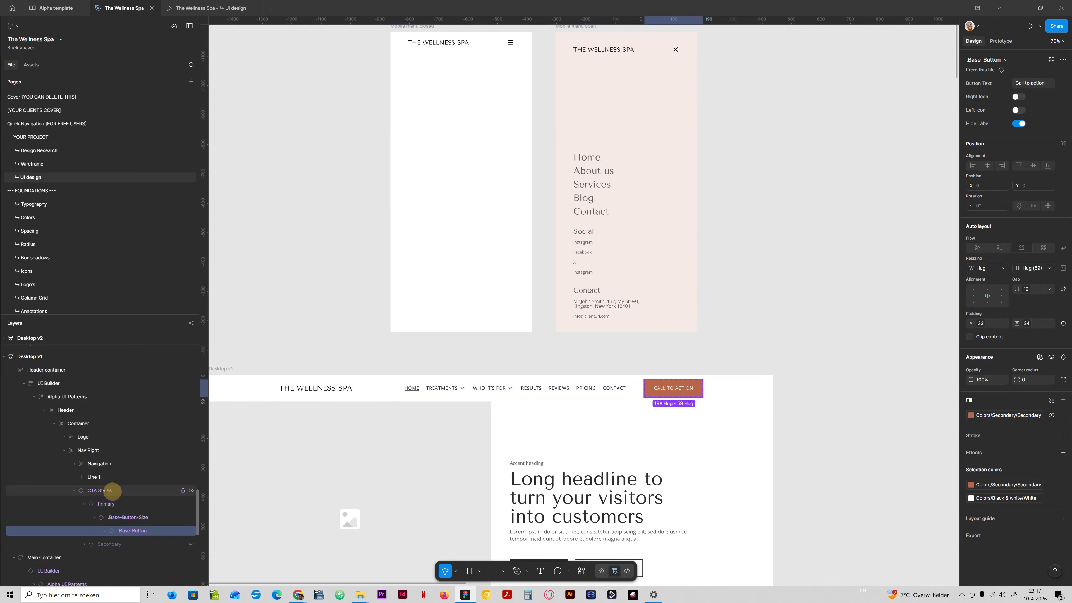
pyautogui.click(112, 503)
pyautogui.click(1026, 149)
pyautogui.write('Book a')
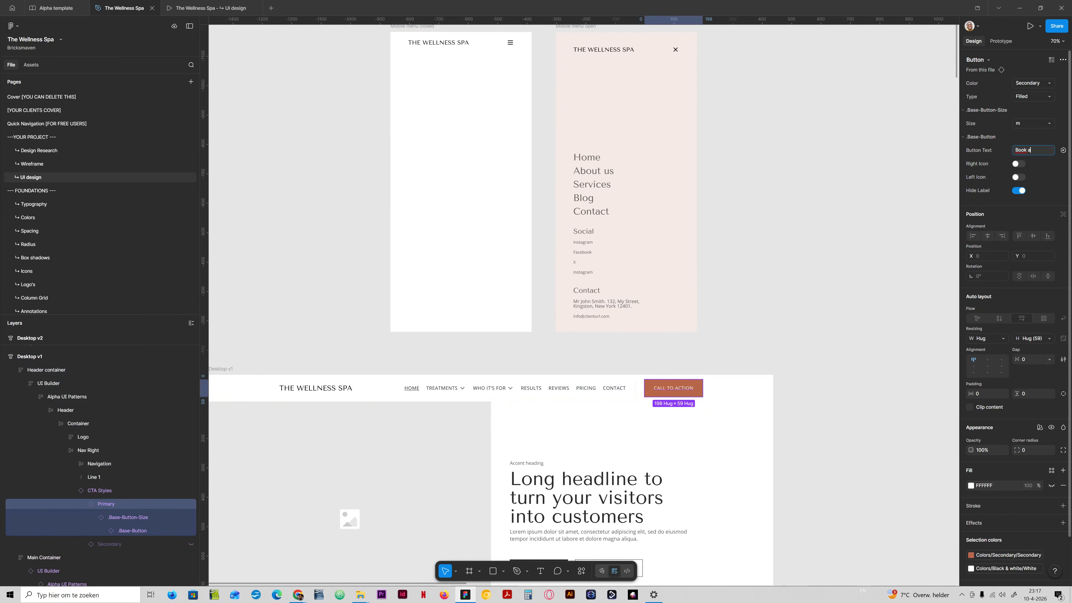
pyautogui.write('n appointmen')
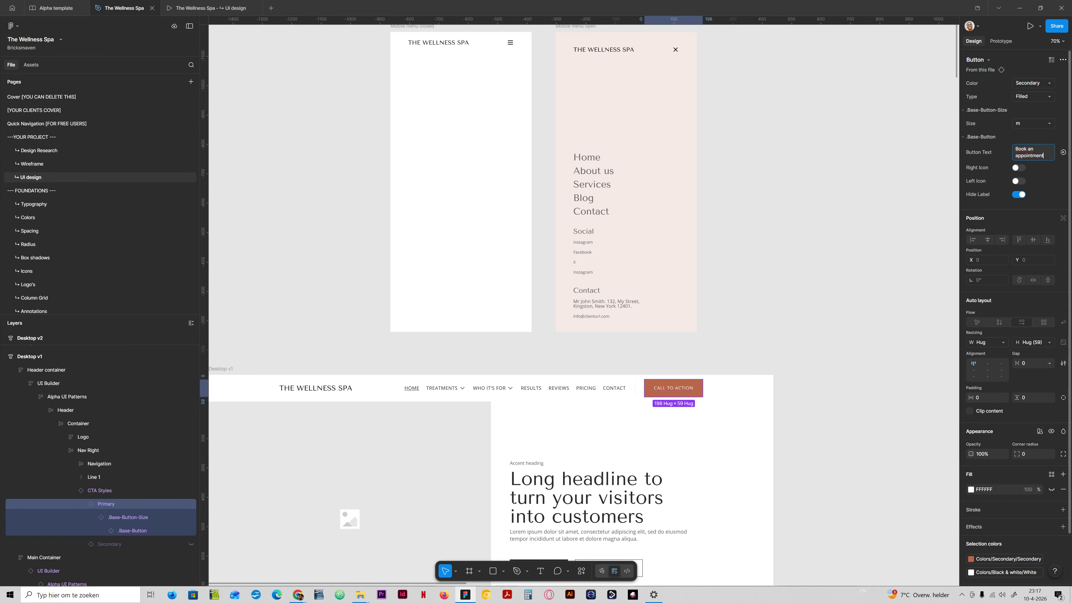
pyautogui.write('t')
pyautogui.press('Return')
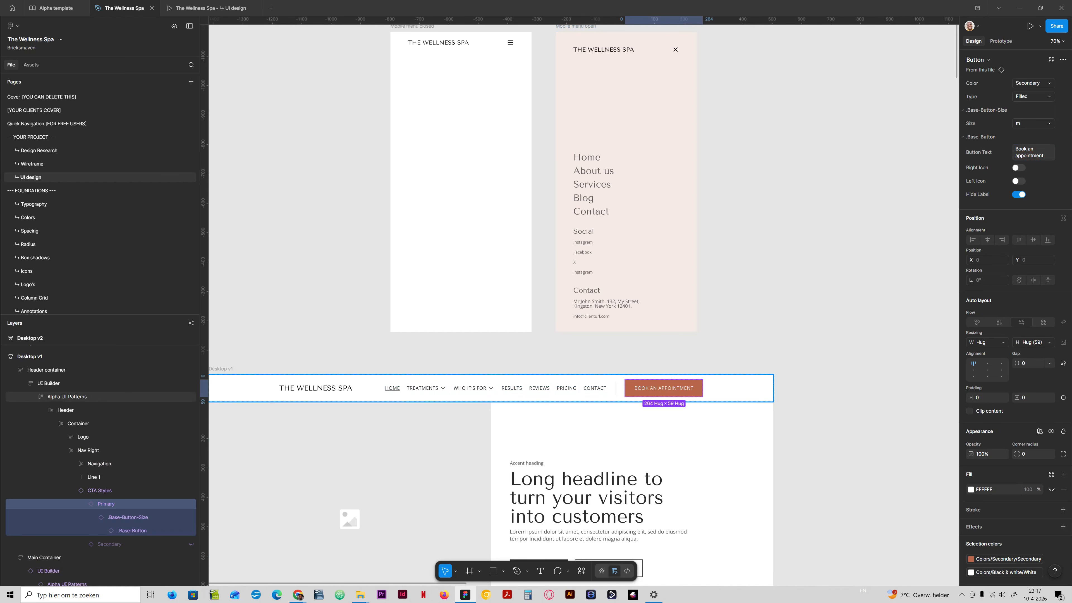
# - Copy the header button and paste it into the bottom footer of the Mobile menu open frame
pyautogui.rightClick(101, 504)
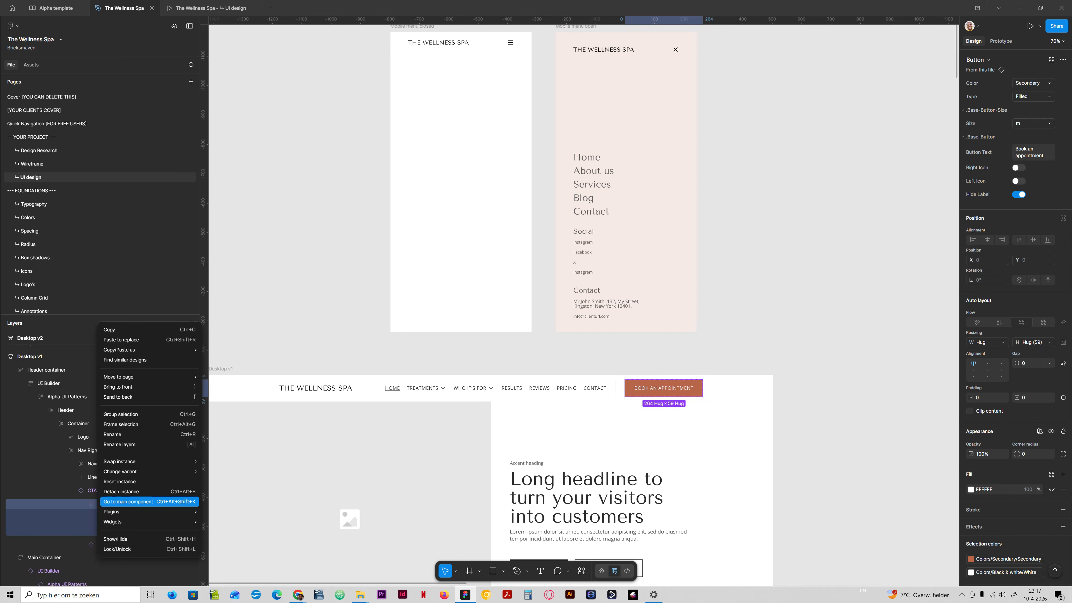
pyautogui.click(127, 329)
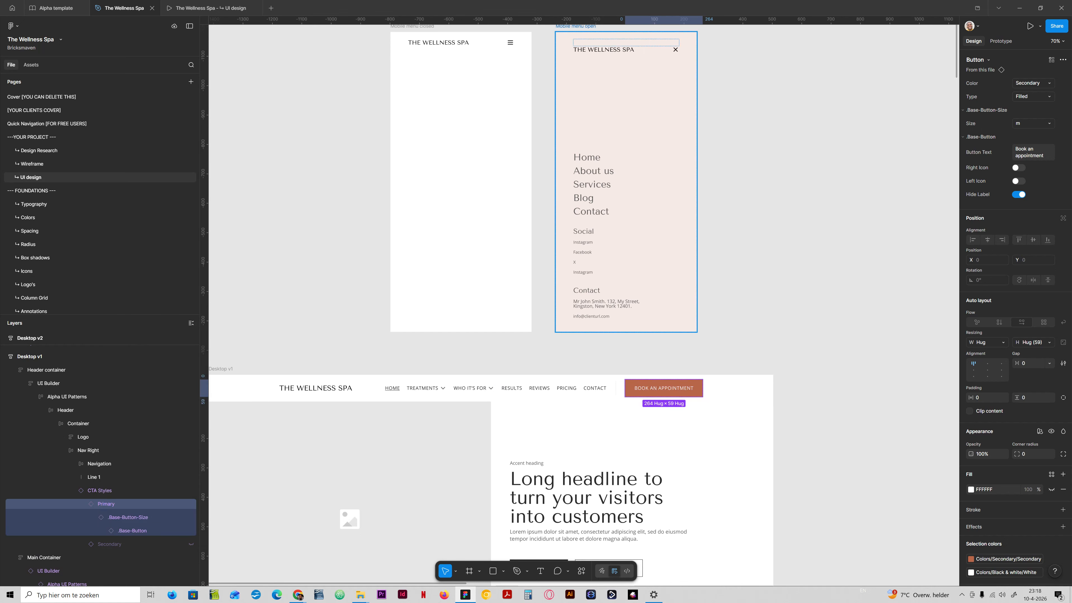
pyautogui.doubleClick(597, 258)
pyautogui.doubleClick(597, 258)
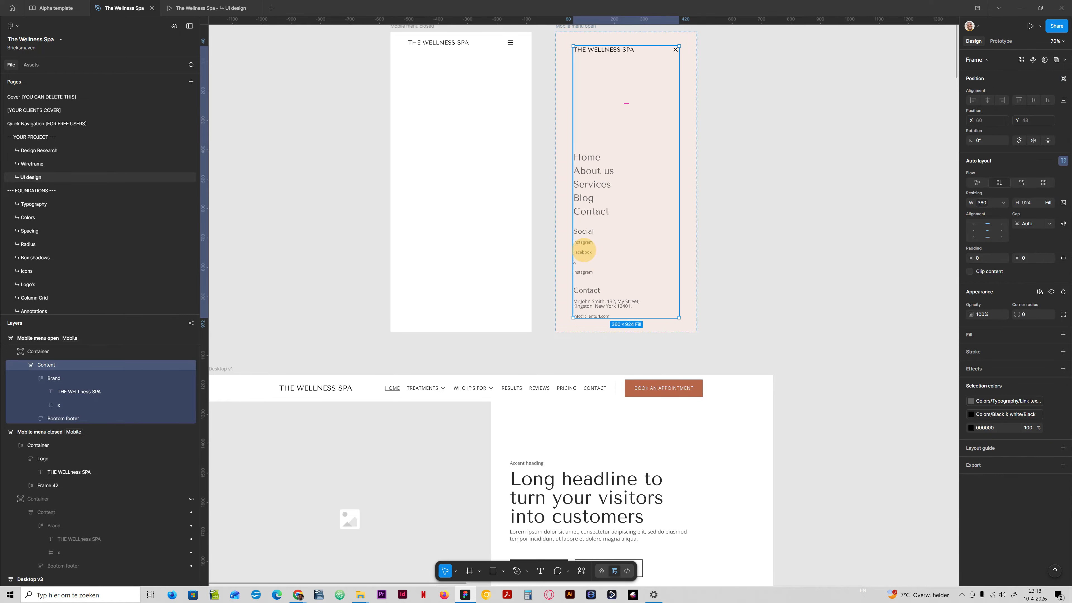
pyautogui.doubleClick(584, 249)
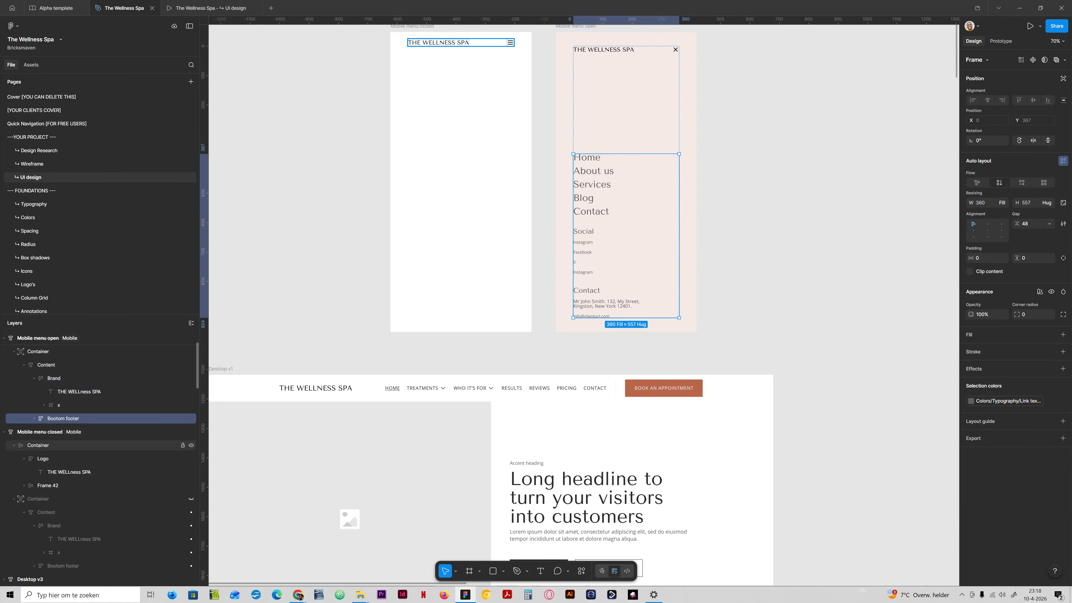
pyautogui.hotkey('ctrl', 'v')
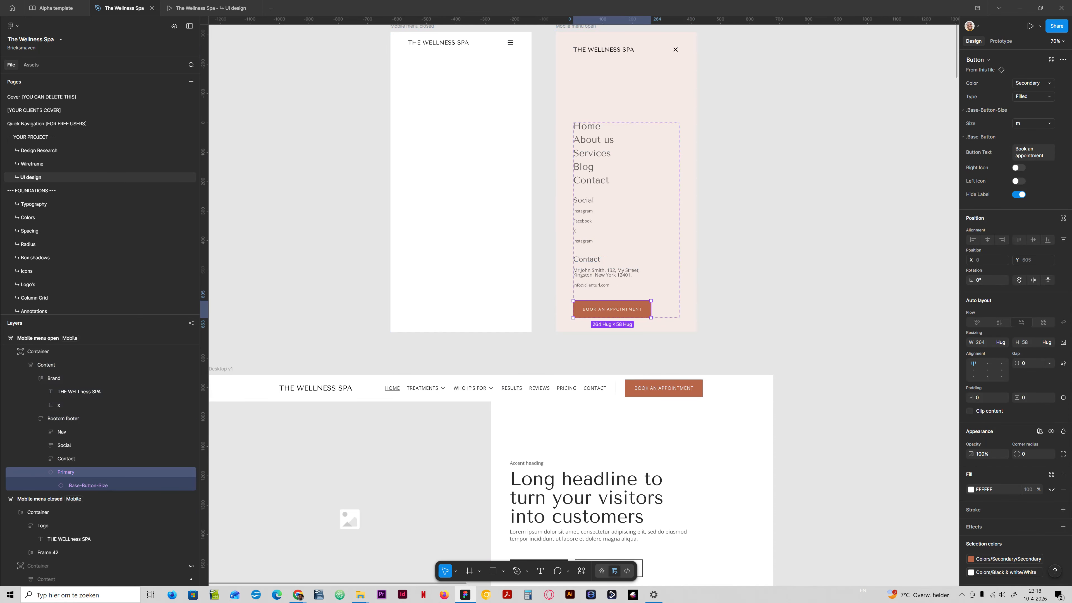
# - Move the pasted button above the Social group in the mobile menu footer
pyautogui.click(750, 294)
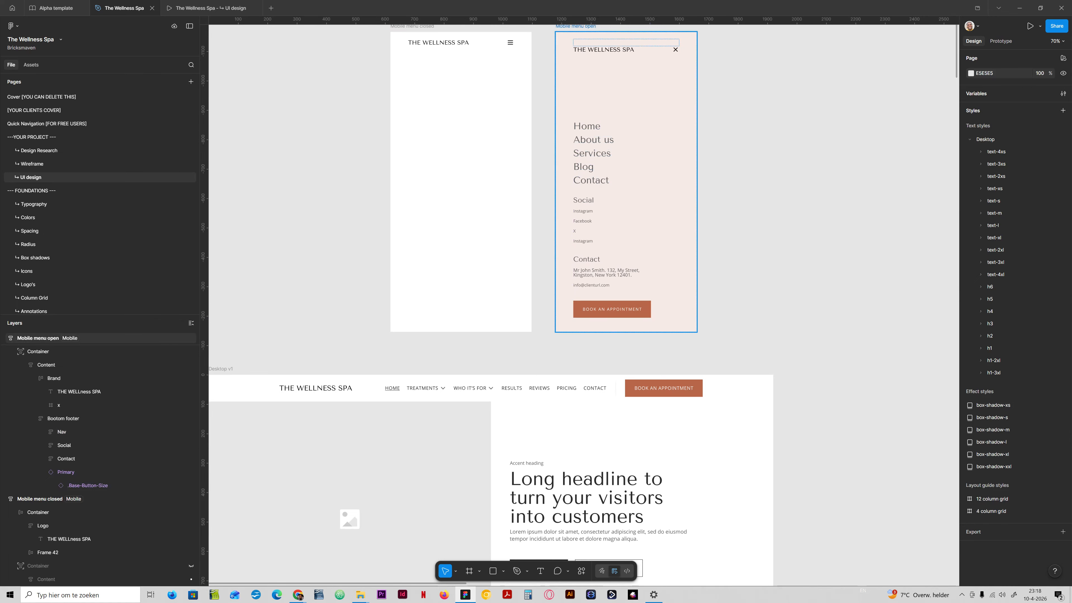
pyautogui.moveTo(72, 472); pyautogui.dragTo(68, 441)
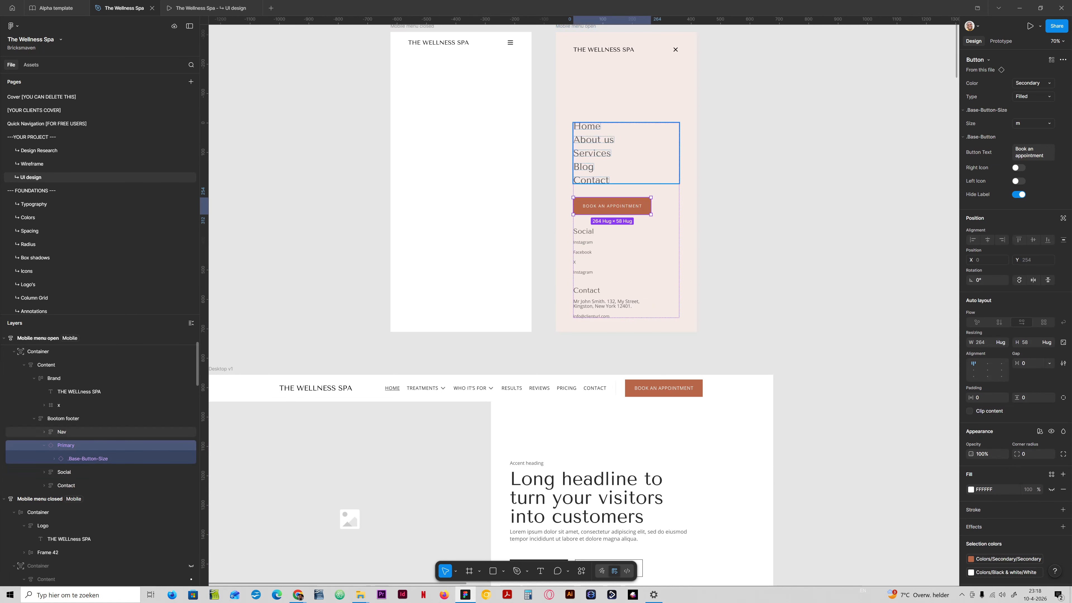
pyautogui.click(743, 181)
# - Move the mobile menu button back to the end of the bottom footer, below Contact
pyautogui.scroll(1, 582, 304)
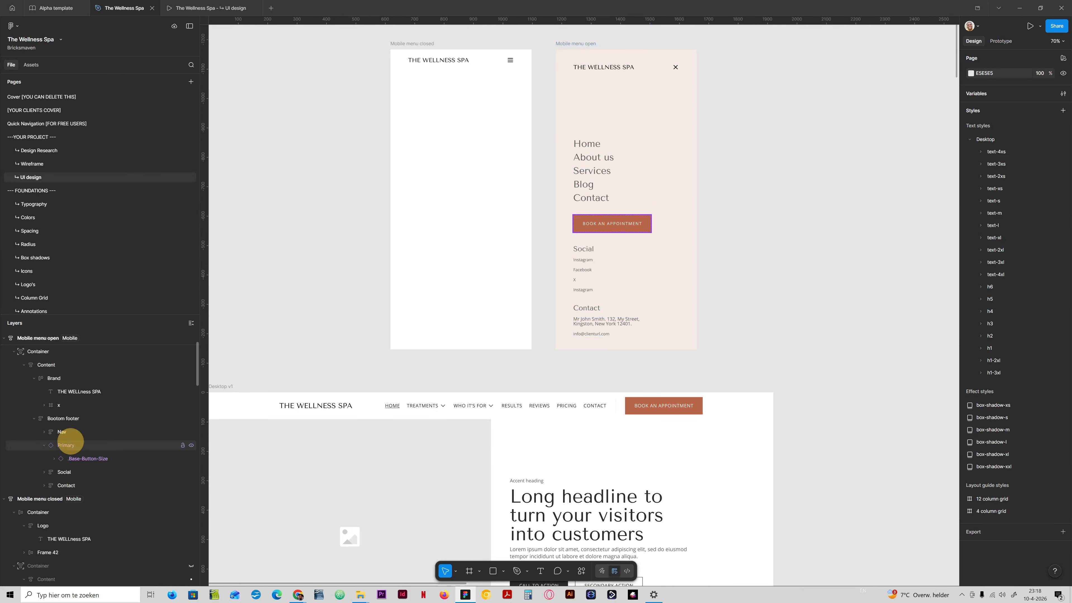
pyautogui.click(66, 445)
pyautogui.press('Down')
pyautogui.press('Down')
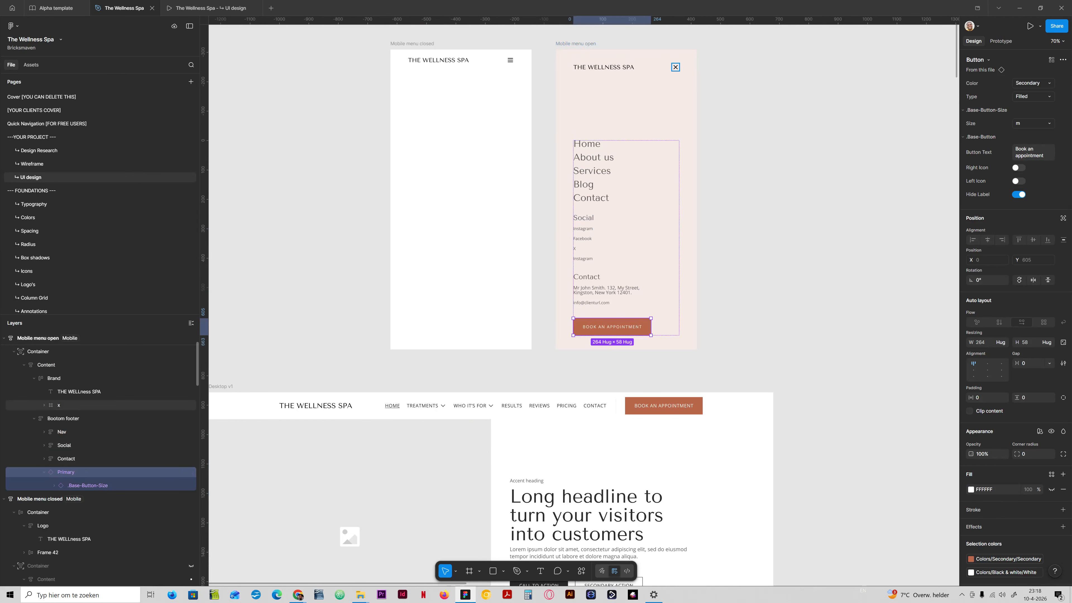
# - Set the mobile menu button's size and base button layers to Fill width so it spans the footer
pyautogui.click(87, 485)
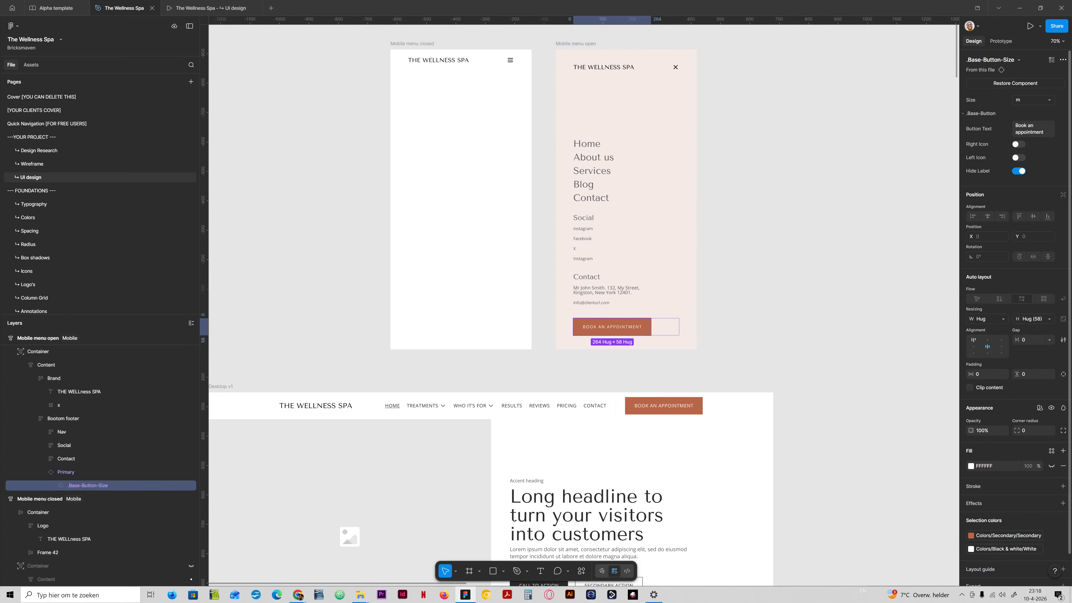
pyautogui.click(988, 319)
pyautogui.click(971, 334)
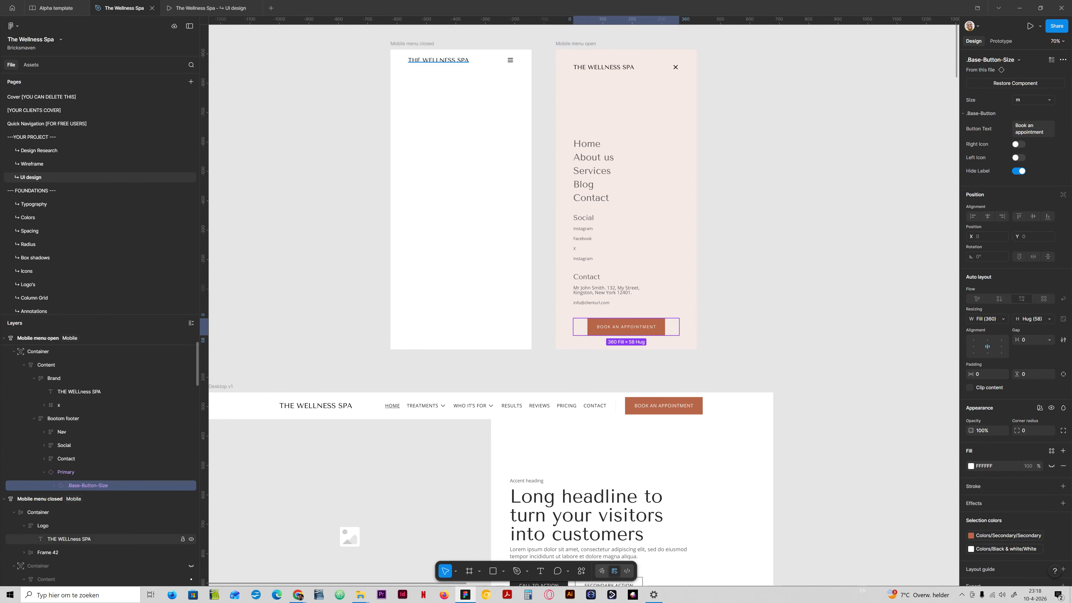
pyautogui.click(54, 485)
pyautogui.click(90, 499)
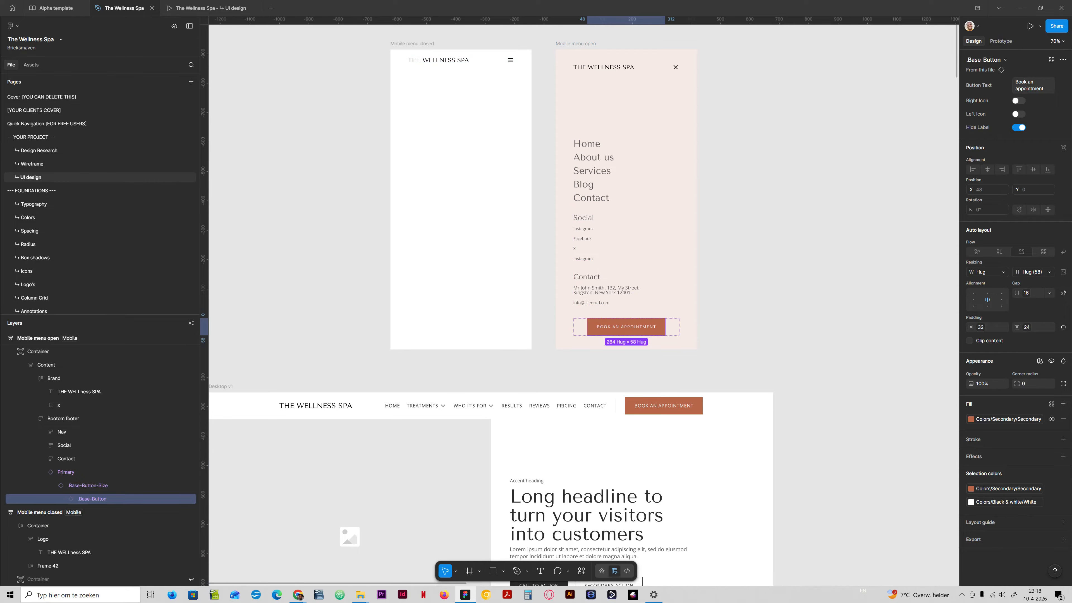
pyautogui.click(987, 271)
pyautogui.click(990, 282)
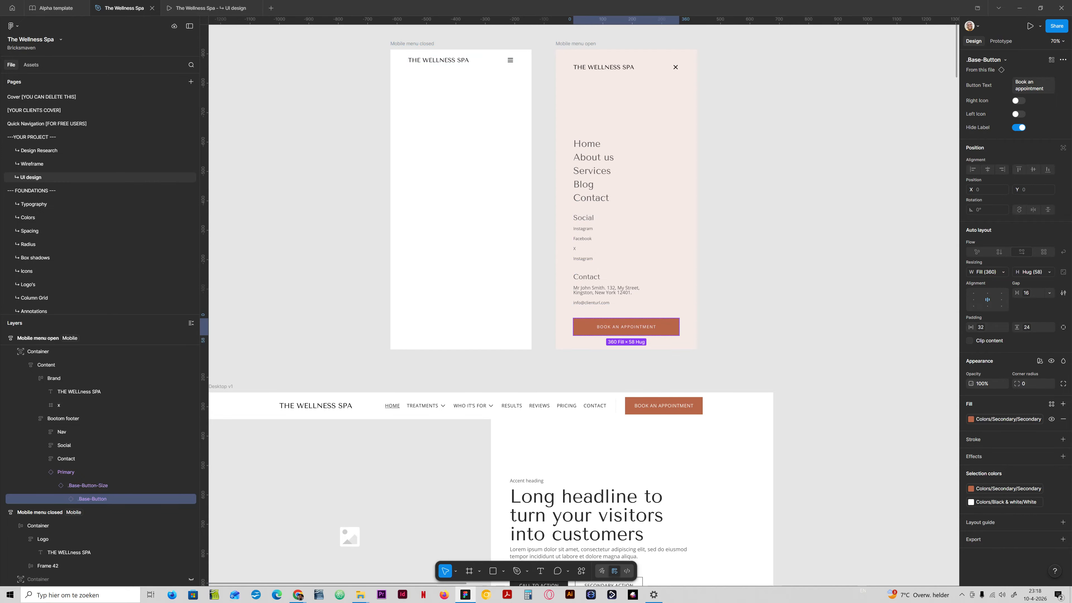
pyautogui.click(725, 314)
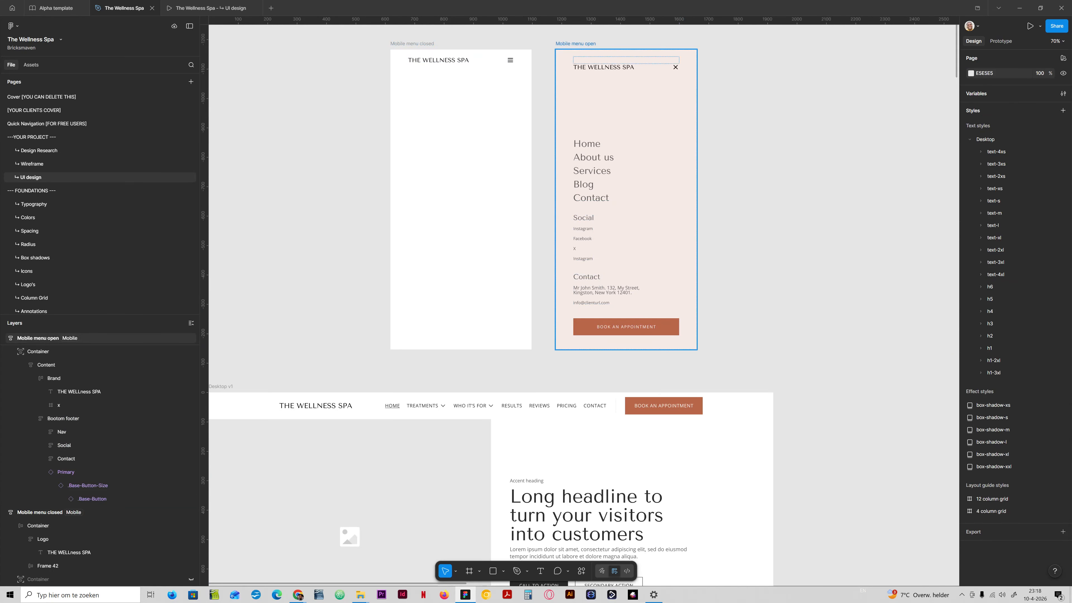
# - Change the header's Home navigation link fill to the Colors/Secondary/Secondary color variable
pyautogui.scroll(-1, 625, 254)
pyautogui.scroll(-1, 392, 353)
pyautogui.keyDown('ctrl'); pyautogui.click(393, 354); pyautogui.keyUp('ctrl')
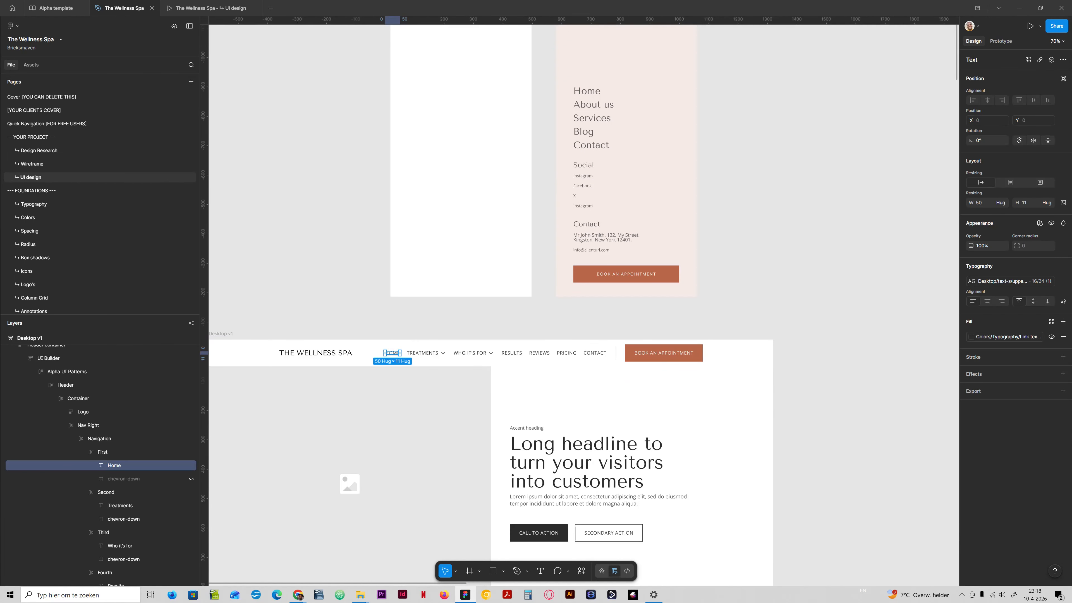
pyautogui.click(993, 336)
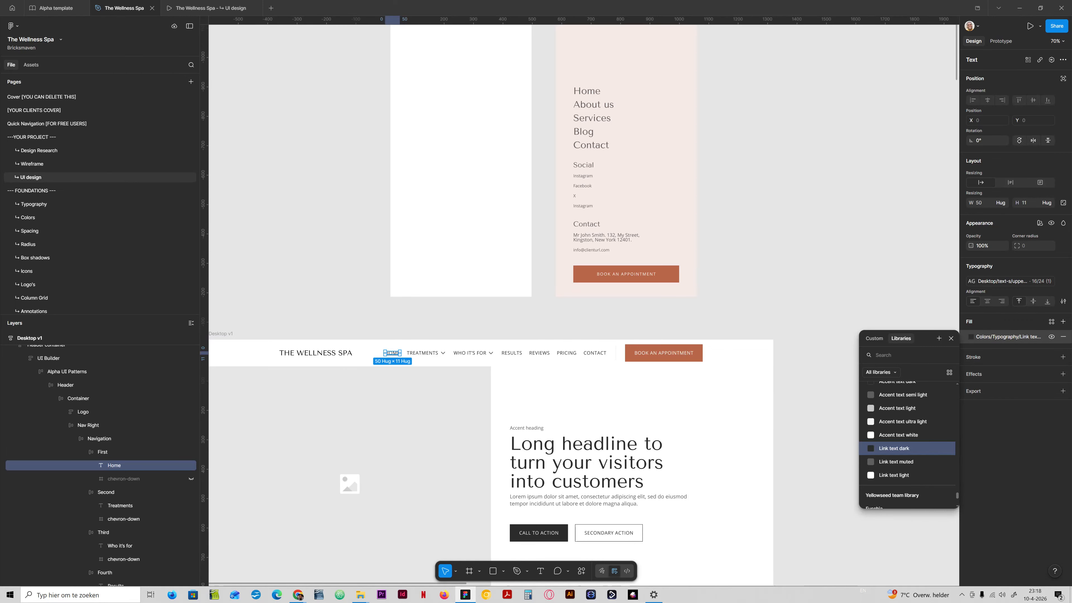
pyautogui.scroll(-2, 907, 470)
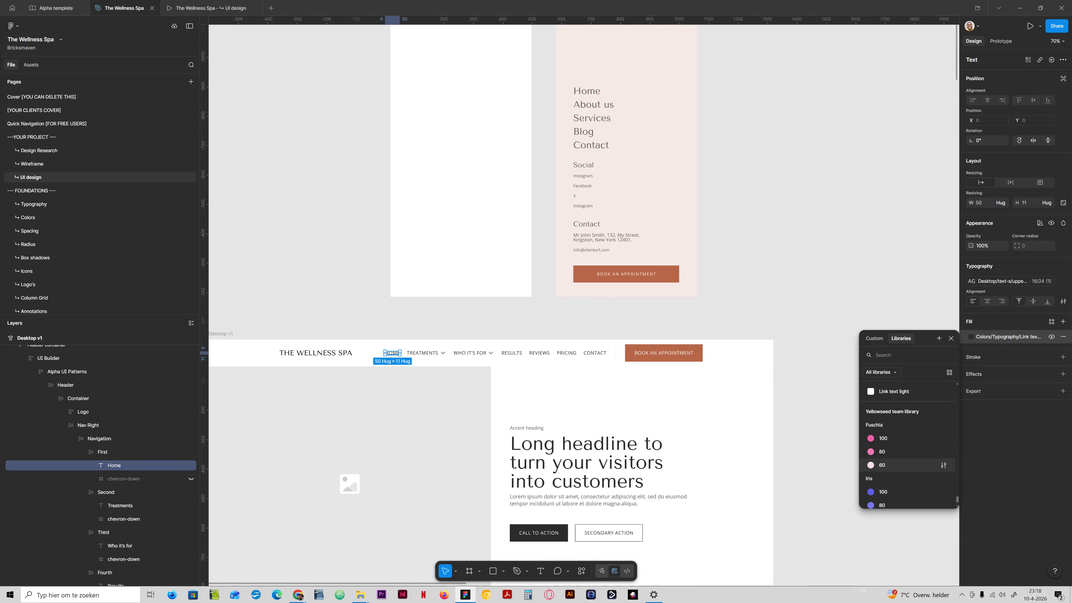
pyautogui.scroll(3, 907, 470)
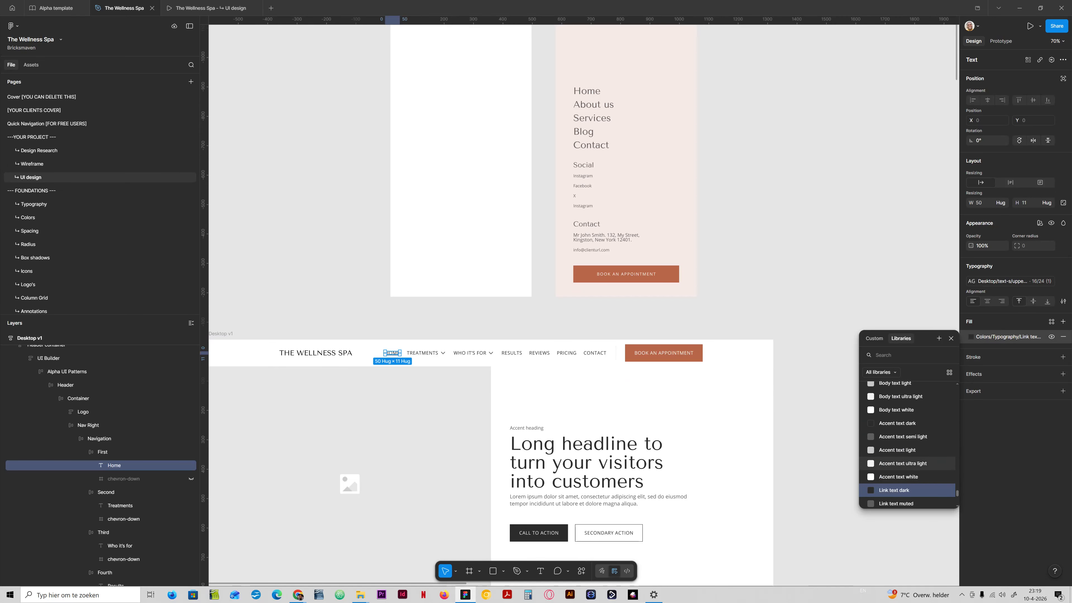
pyautogui.write('sec')
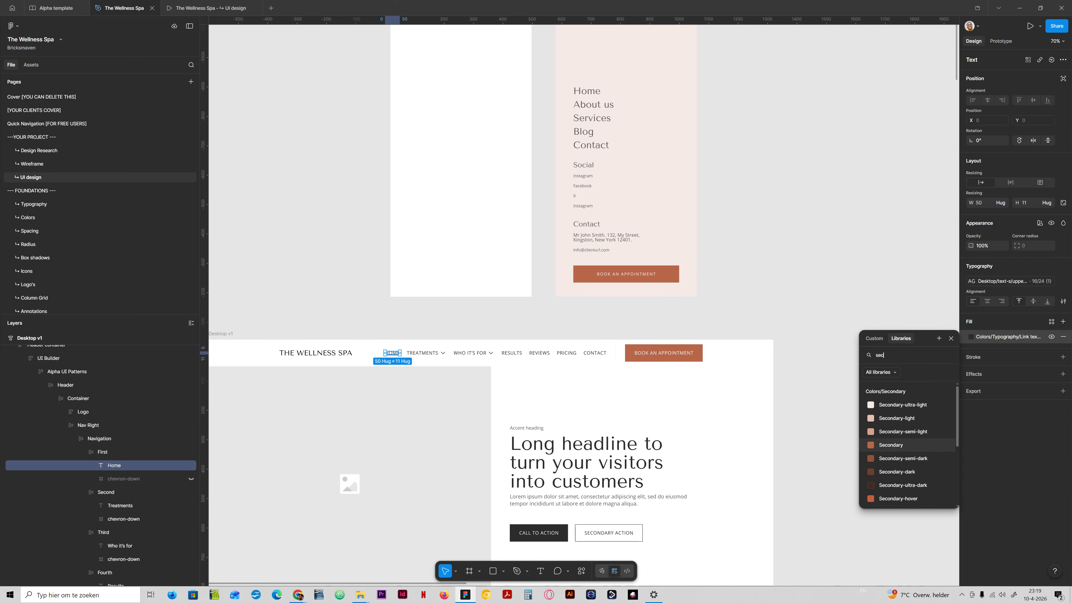
pyautogui.click(891, 485)
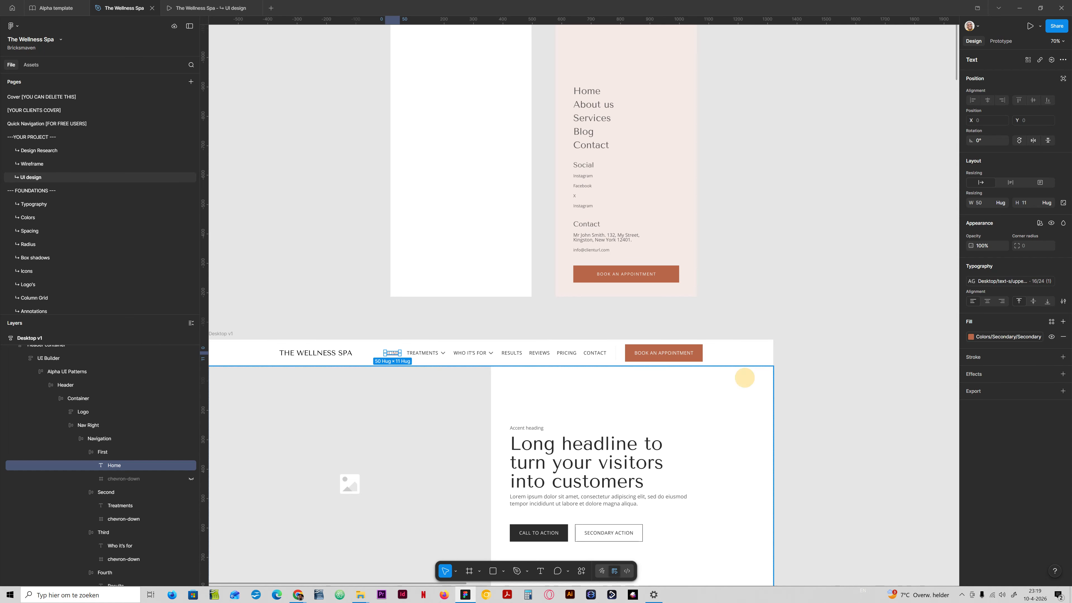
pyautogui.click(830, 336)
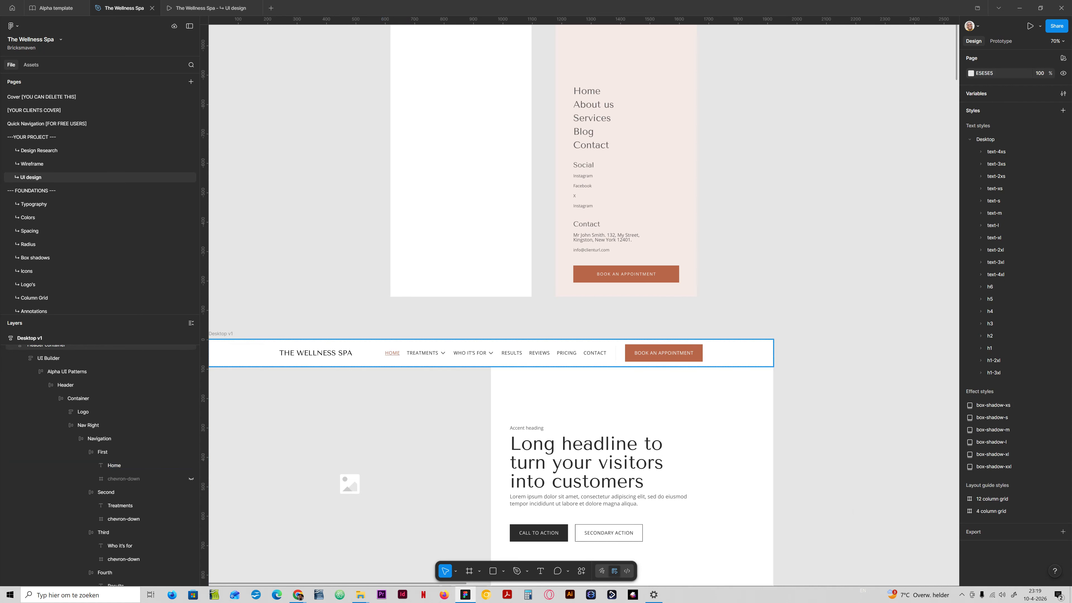
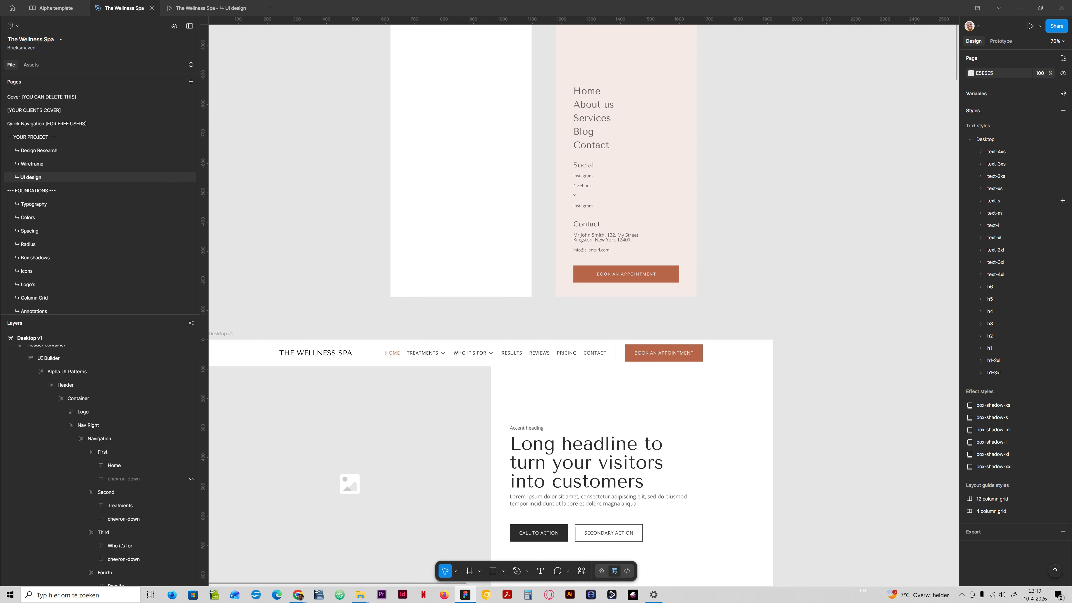
# - Preview the prototype and test opening and closing the mobile menu with its hamburger and close icons
pyautogui.scroll(3, 582, 304)
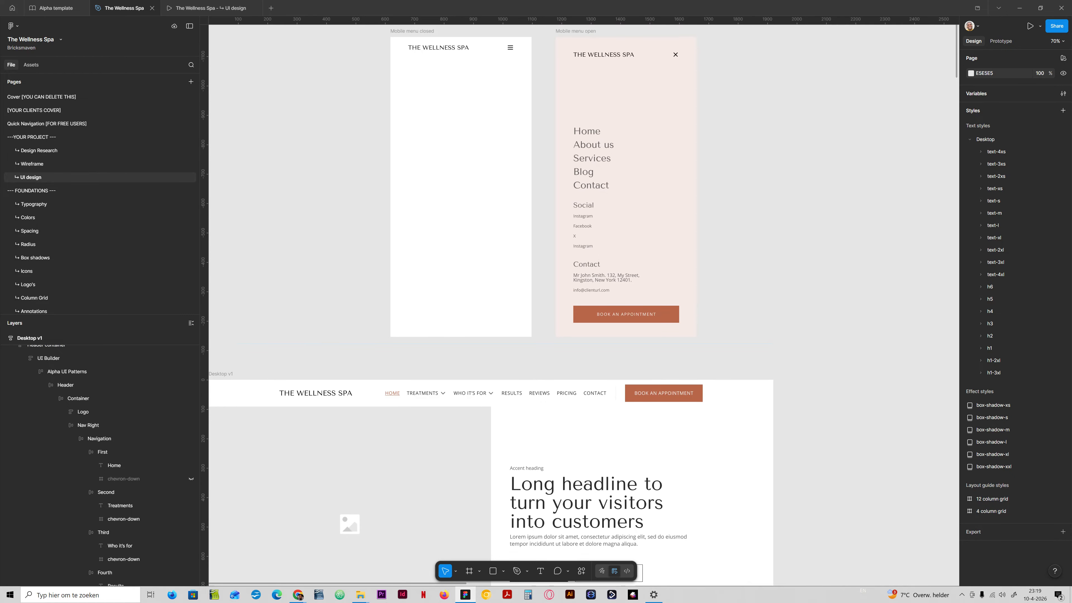
pyautogui.scroll(2, 582, 304)
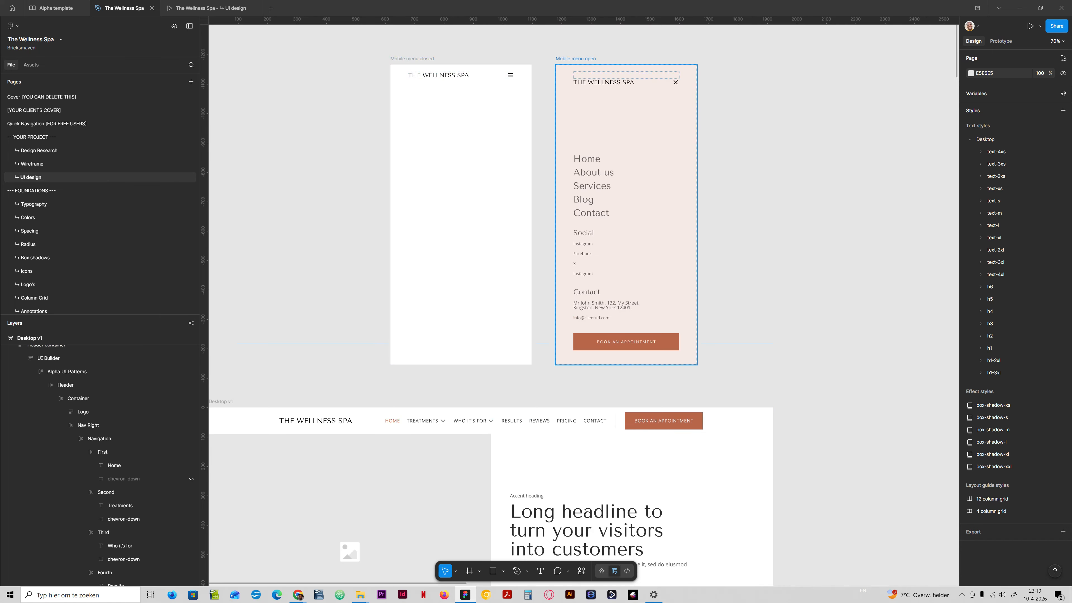
pyautogui.click(192, 8)
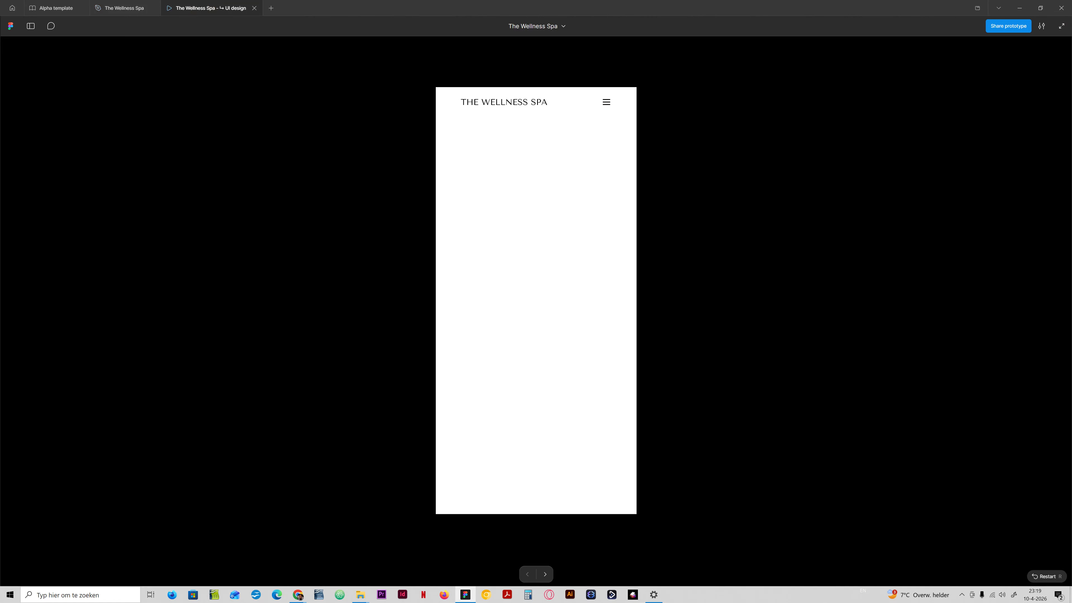
pyautogui.click(606, 102)
pyautogui.click(606, 102)
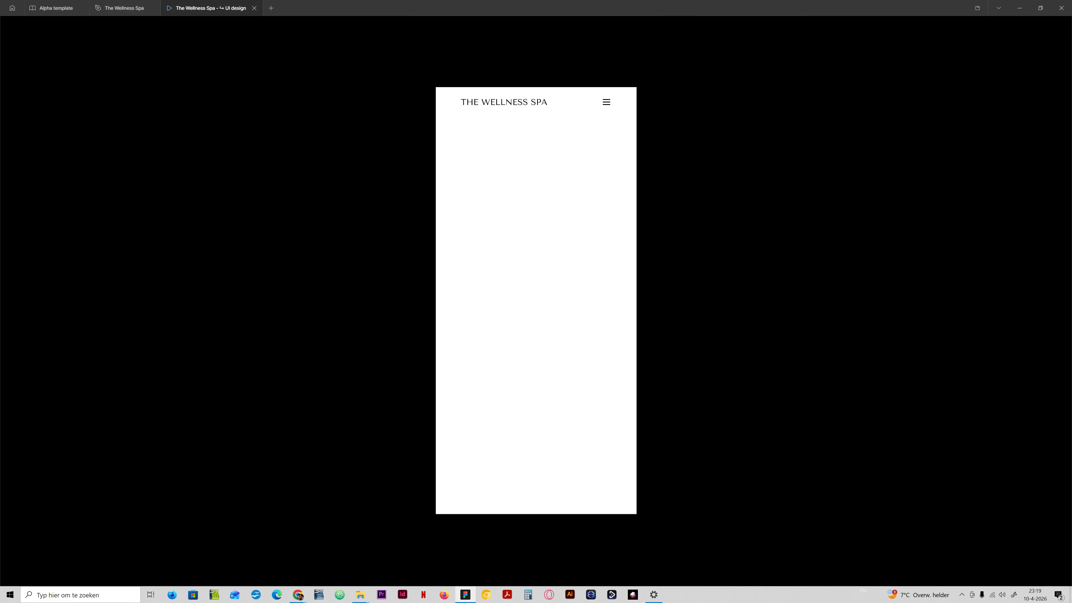
pyautogui.click(606, 102)
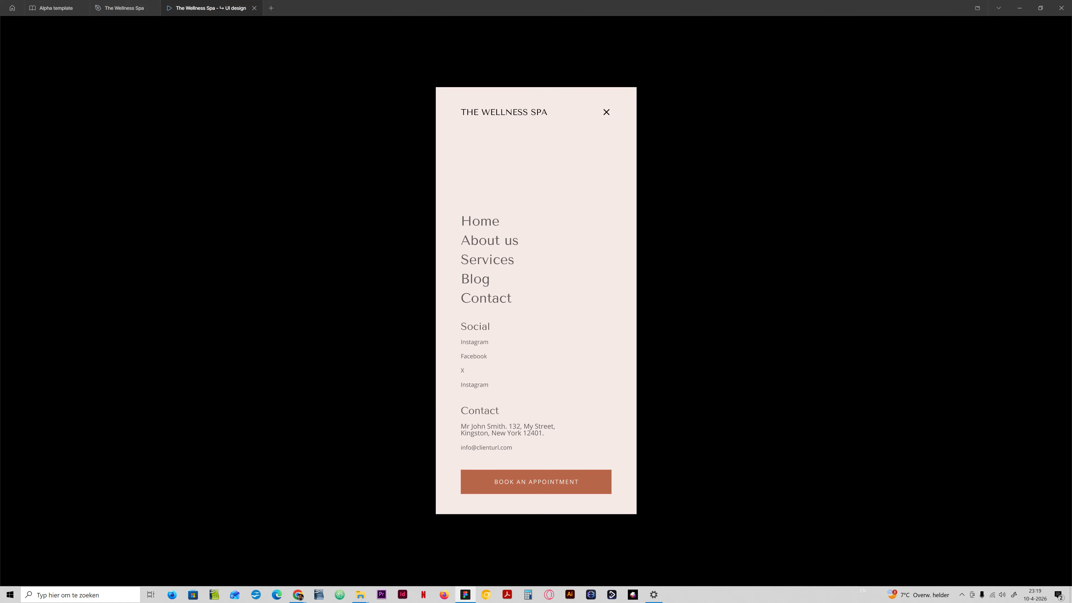
pyautogui.click(607, 112)
pyautogui.click(124, 8)
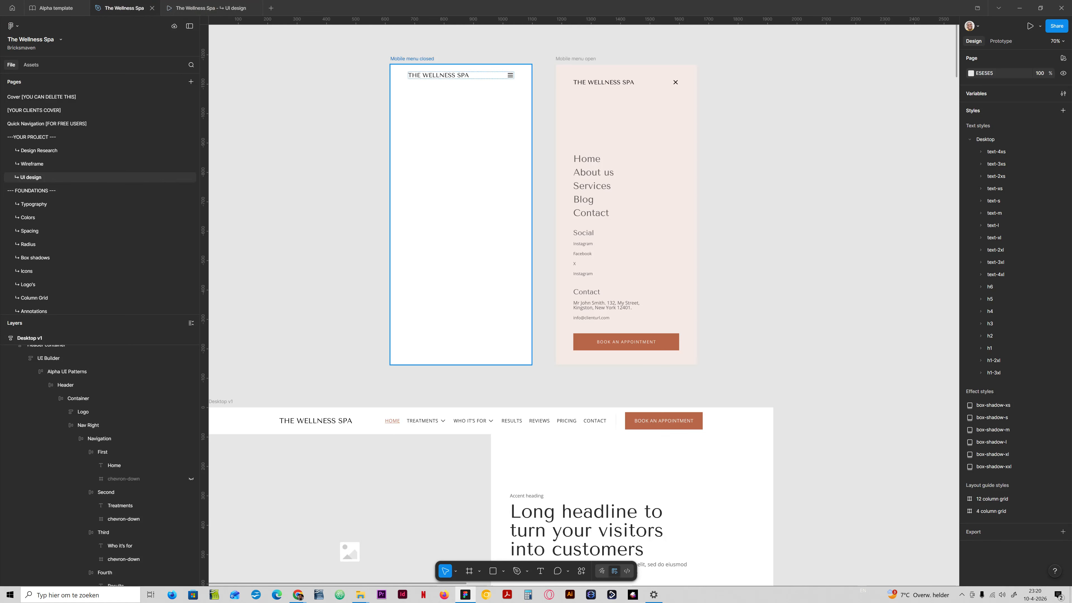
pyautogui.scroll(-2, 490, 371)
pyautogui.scroll(4, 490, 372)
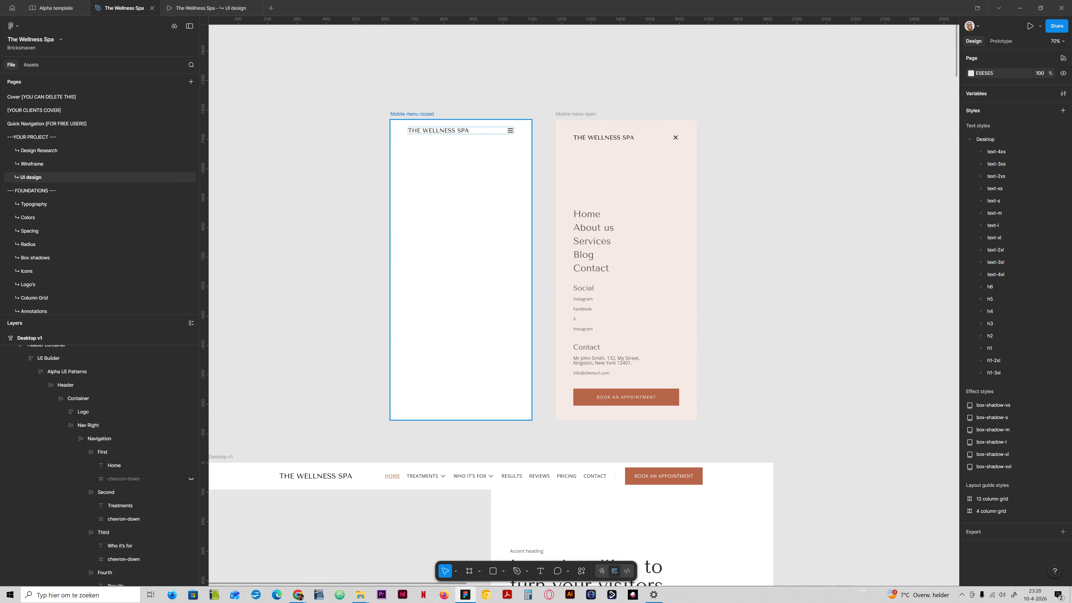
pyautogui.scroll(-3, 464, 409)
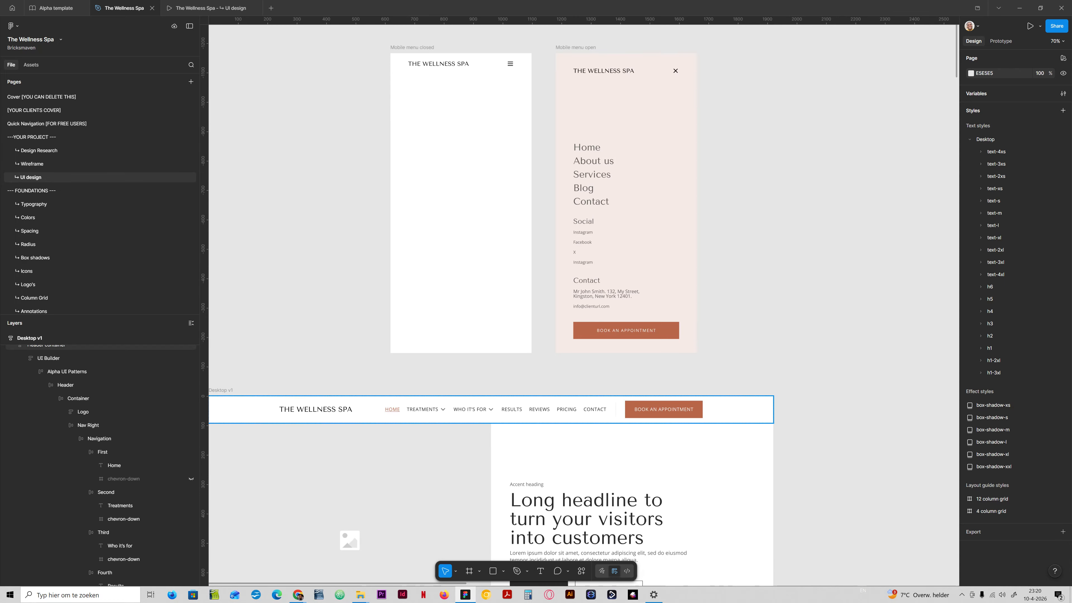
pyautogui.scroll(-3, 464, 410)
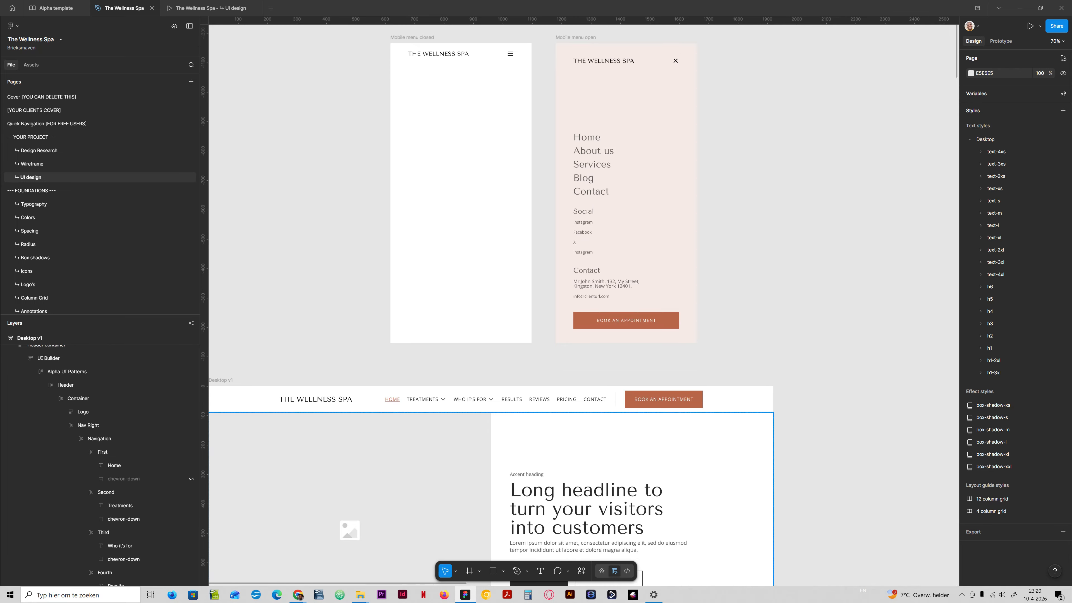